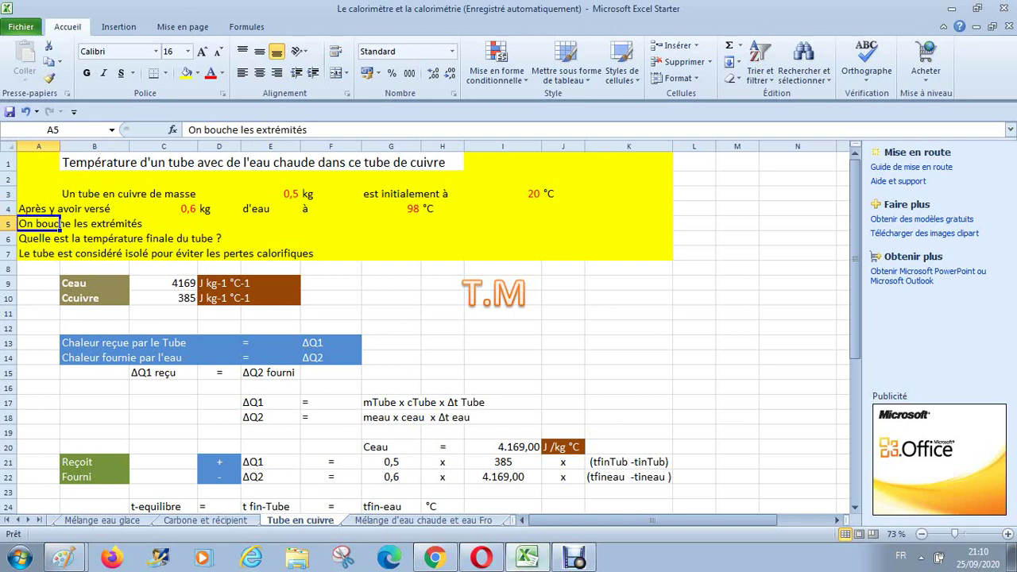
# Switch to Paint and draw three black rectangles forming a U below the tube, with the base about 84 × 20 px and right arm 18 × 117 px
pyautogui.click(64, 557)
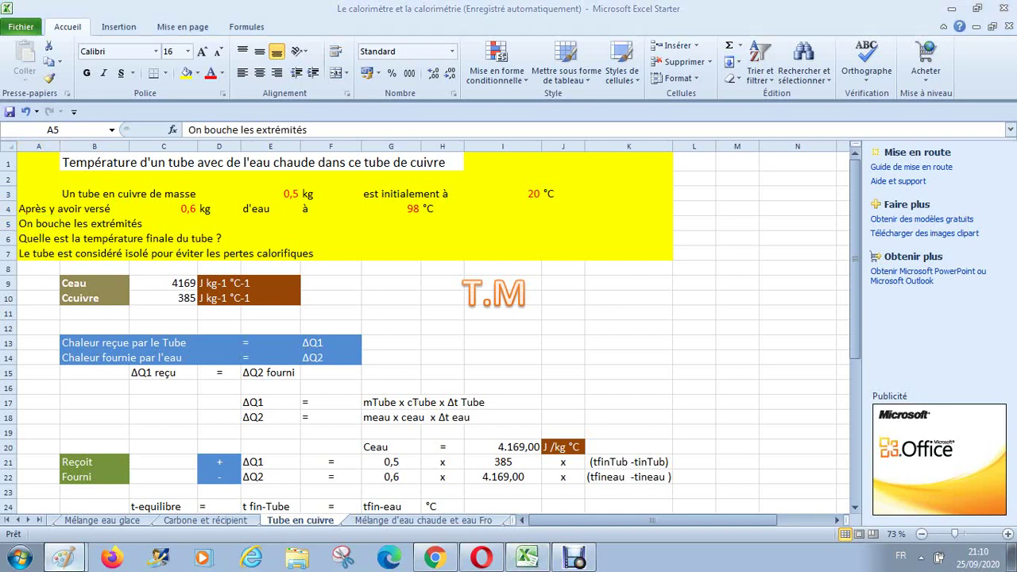
pyautogui.click(70, 506)
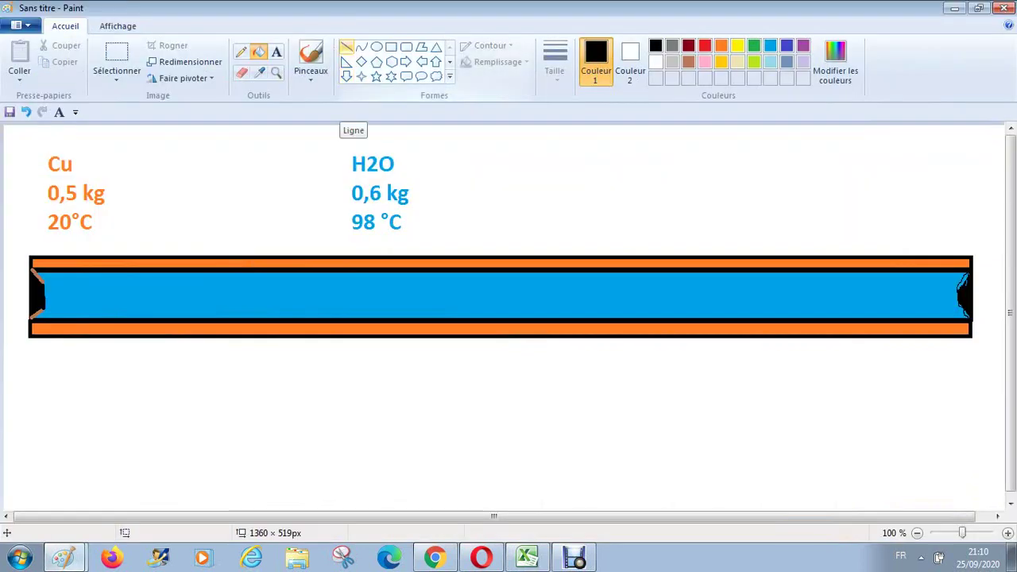
pyautogui.click(391, 46)
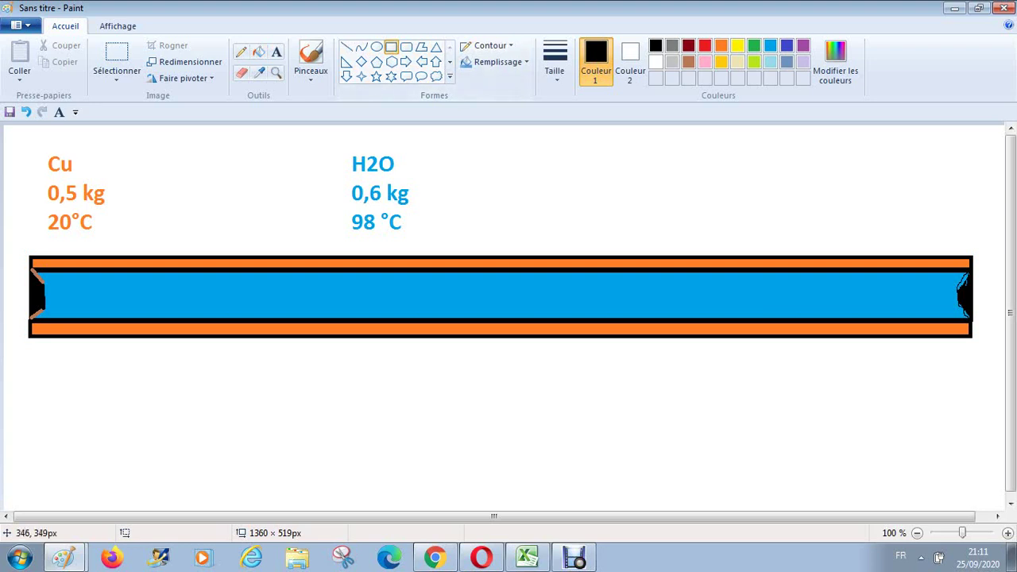
pyautogui.moveTo(268, 385); pyautogui.dragTo(346, 478)
pyautogui.click(302, 455)
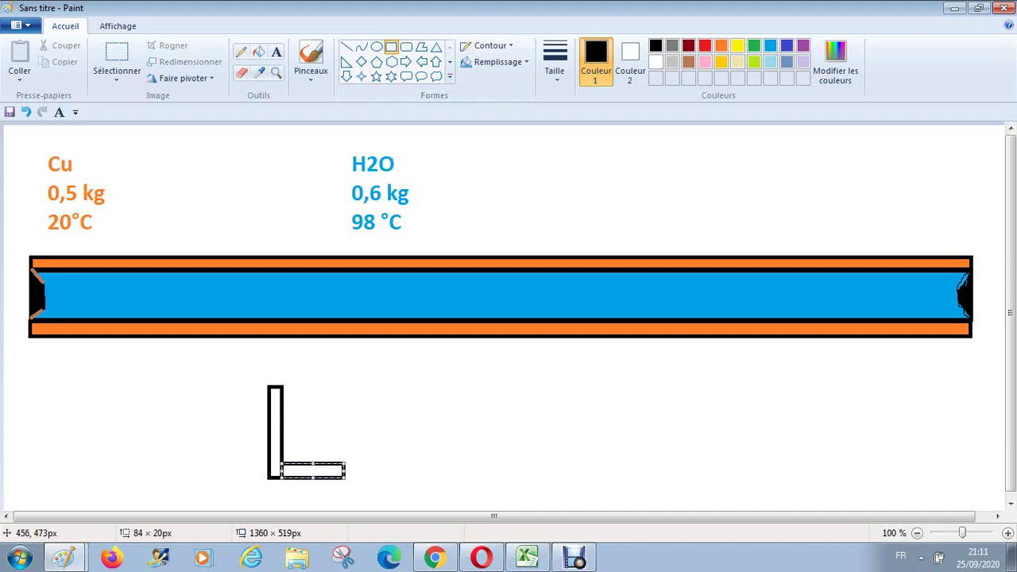
pyautogui.moveTo(330, 387); pyautogui.dragTo(345, 477)
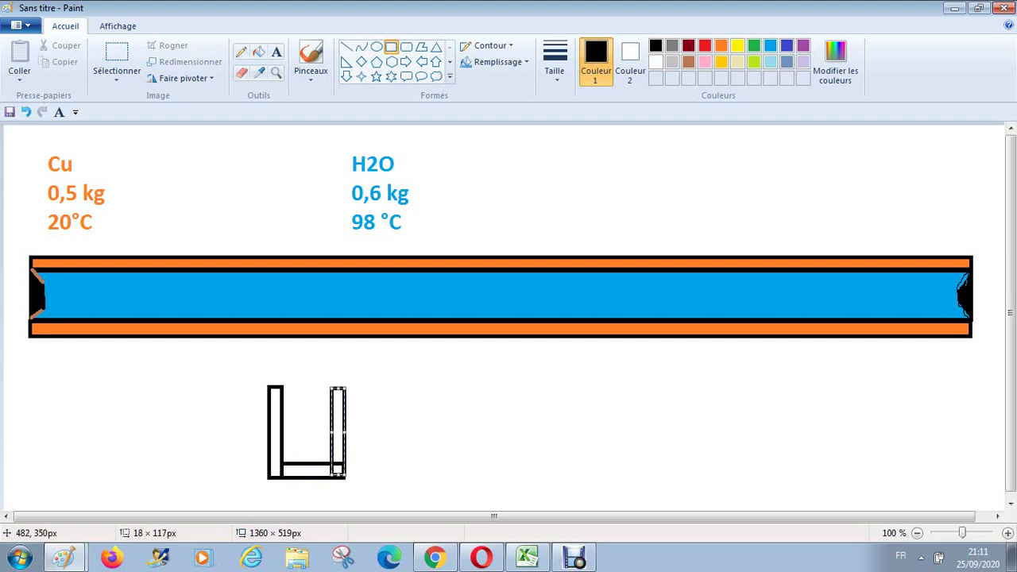
pyautogui.click(397, 439)
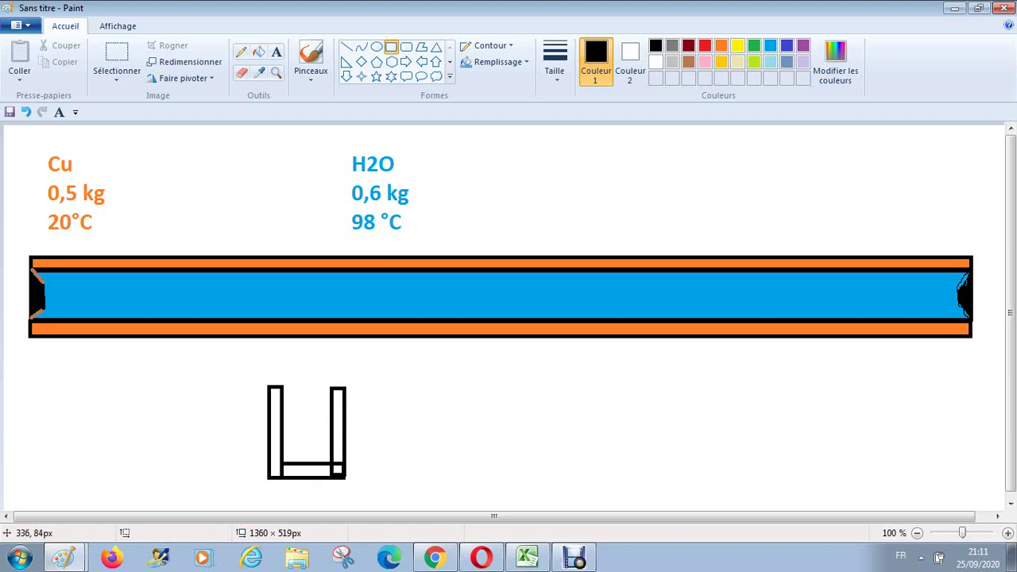
# Erase the overlapping inner lines at both lower corners of the U so its channel is continuous
pyautogui.click(242, 72)
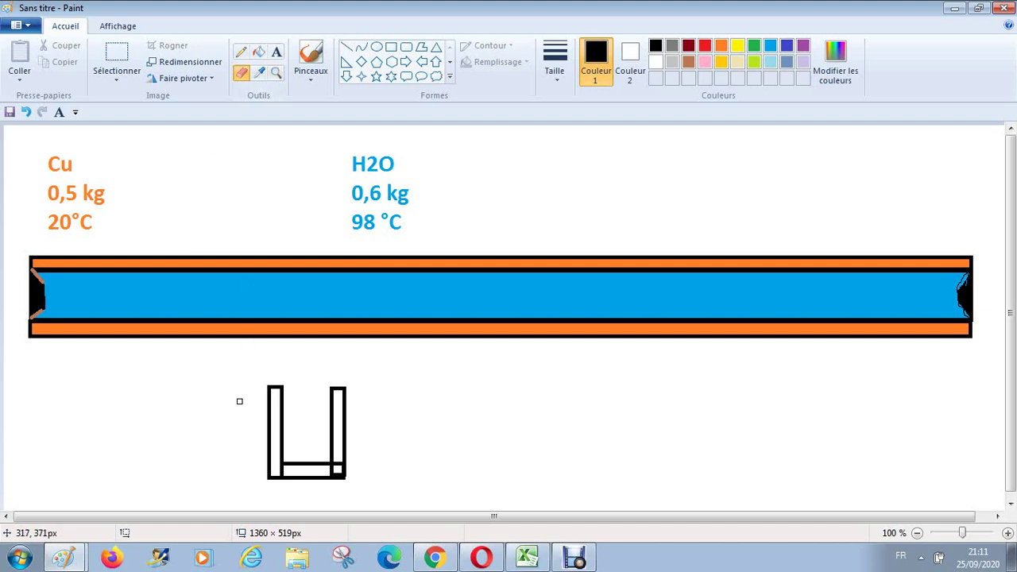
pyautogui.click(275, 72)
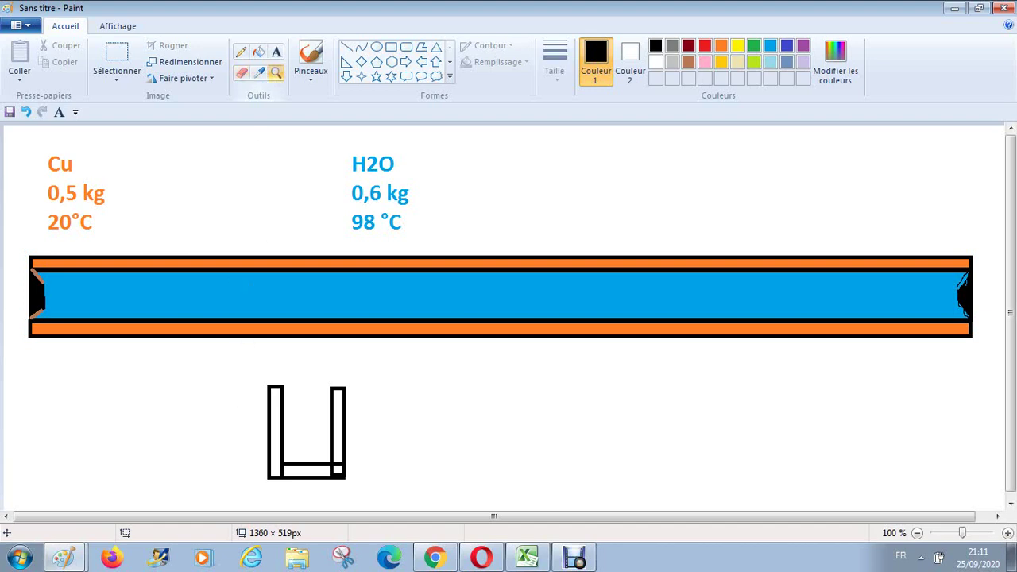
pyautogui.click(242, 73)
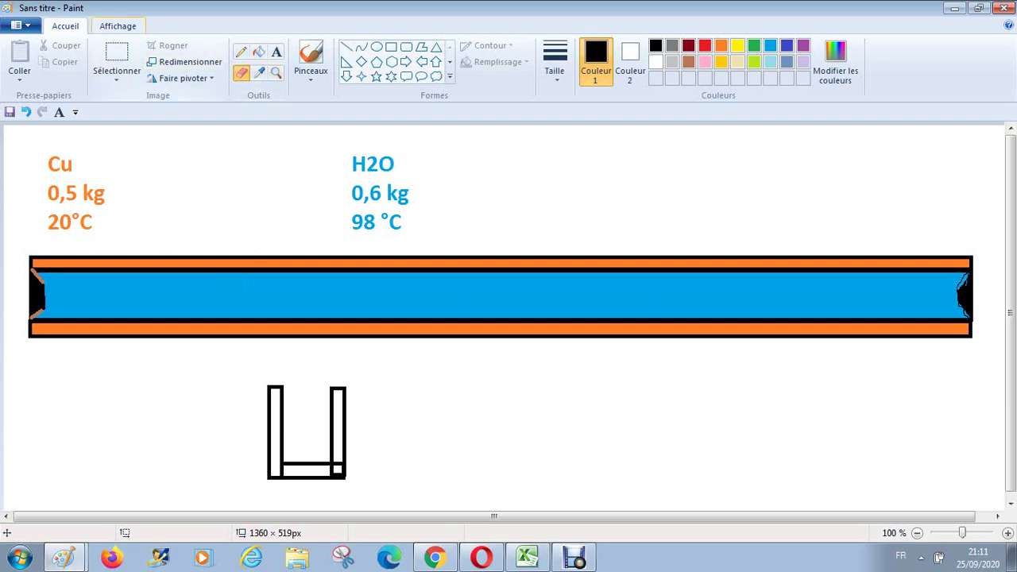
pyautogui.click(118, 26)
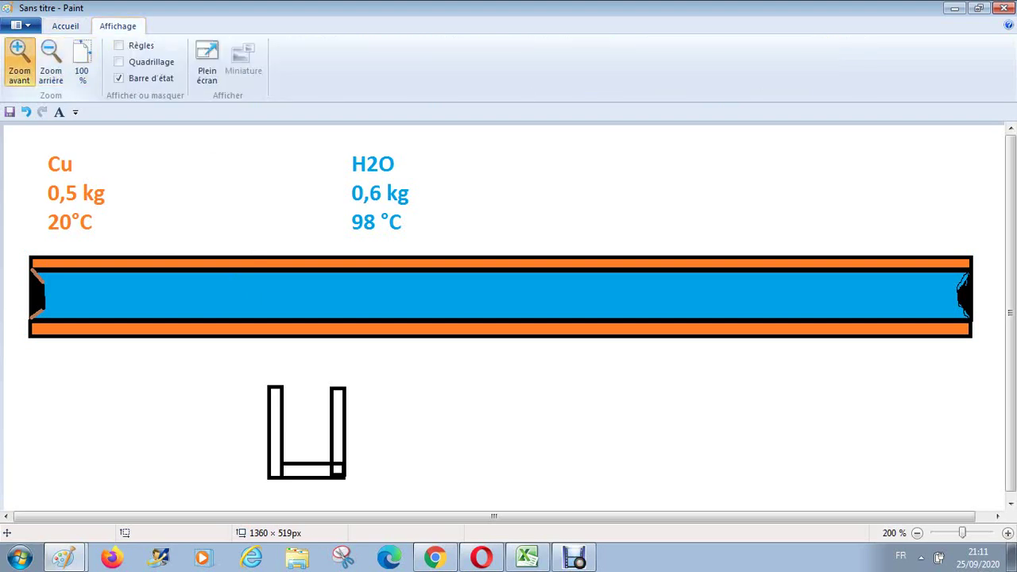
pyautogui.click(19, 59)
pyautogui.click(19, 59)
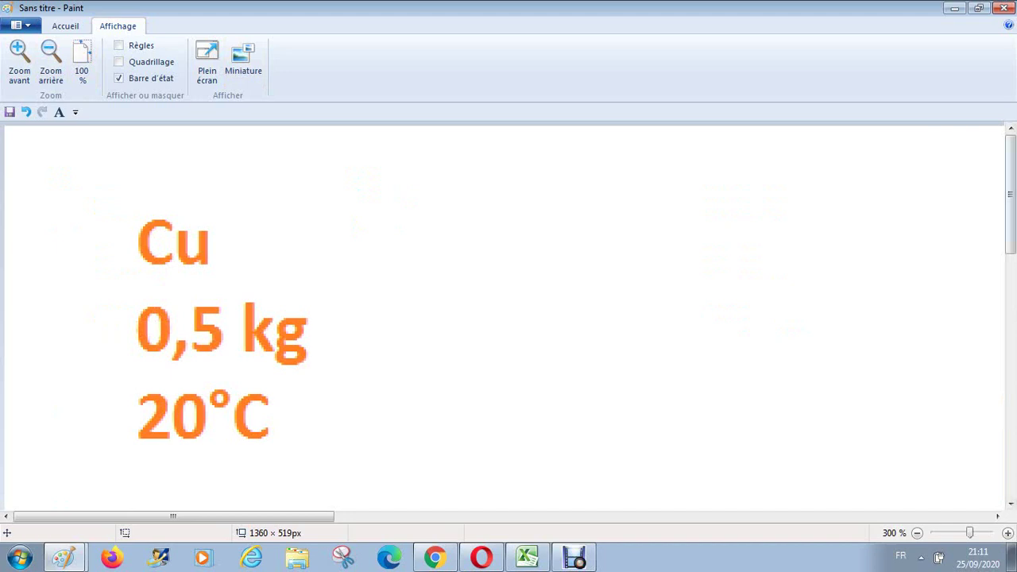
pyautogui.moveTo(1011, 177); pyautogui.dragTo(1010, 441)
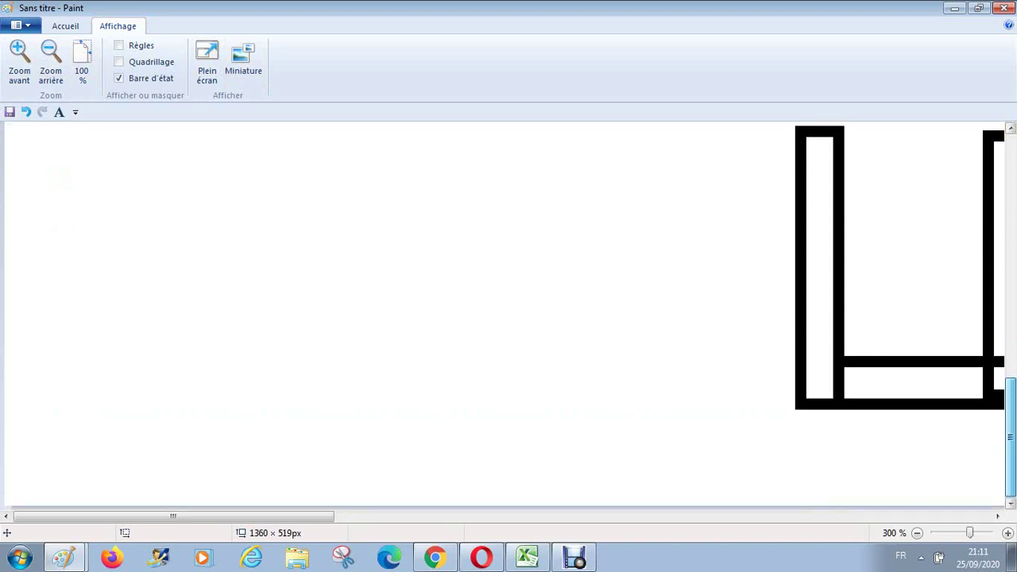
pyautogui.moveTo(852, 394)
pyautogui.mouseDown()
pyautogui.moveTo(836, 394)
pyautogui.moveTo(838, 376)
pyautogui.mouseUp()
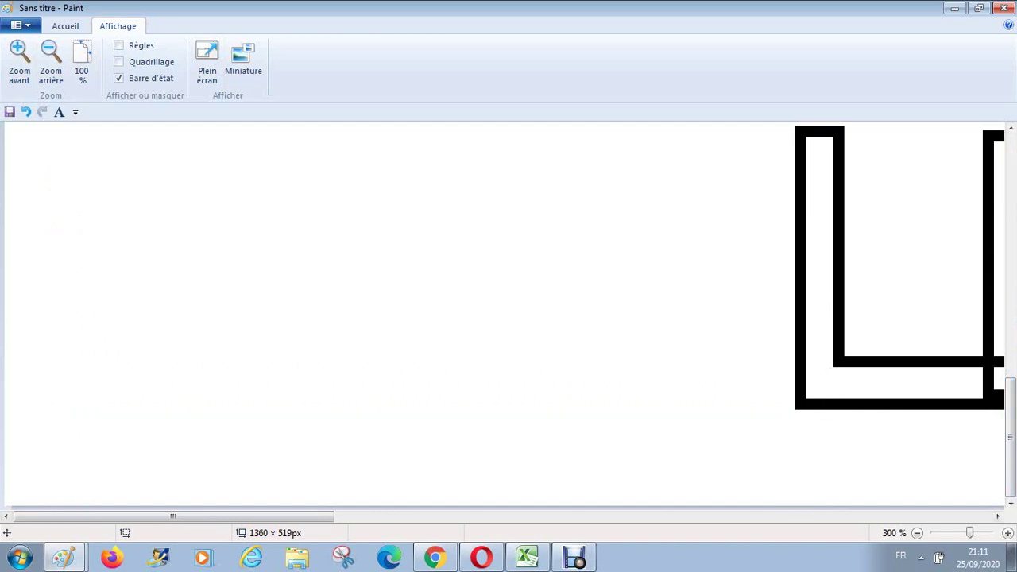
pyautogui.moveTo(173, 516); pyautogui.dragTo(327, 515)
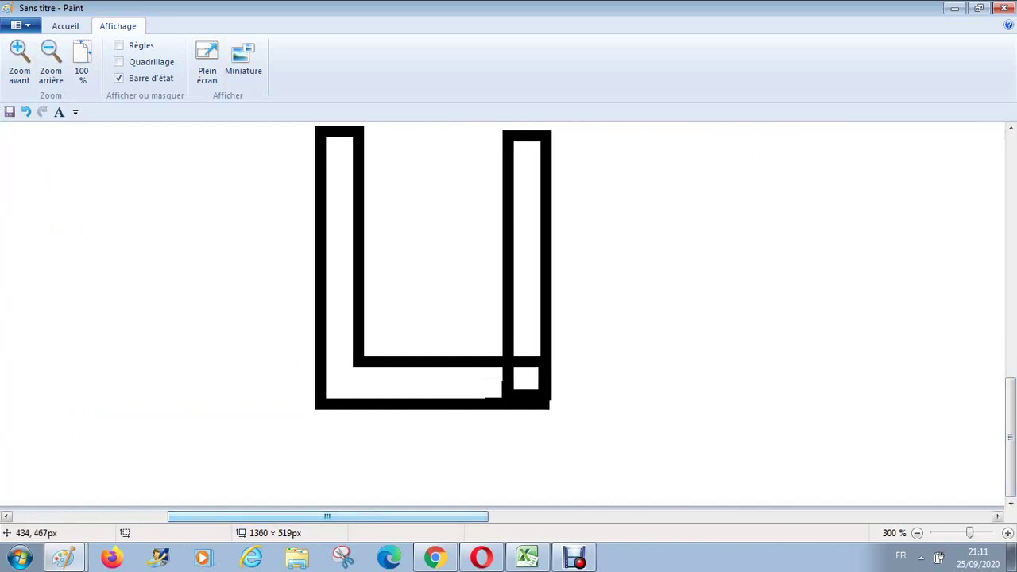
pyautogui.moveTo(493, 389)
pyautogui.mouseDown()
pyautogui.moveTo(503, 368)
pyautogui.moveTo(519, 370)
pyautogui.moveTo(527, 358)
pyautogui.mouseUp()
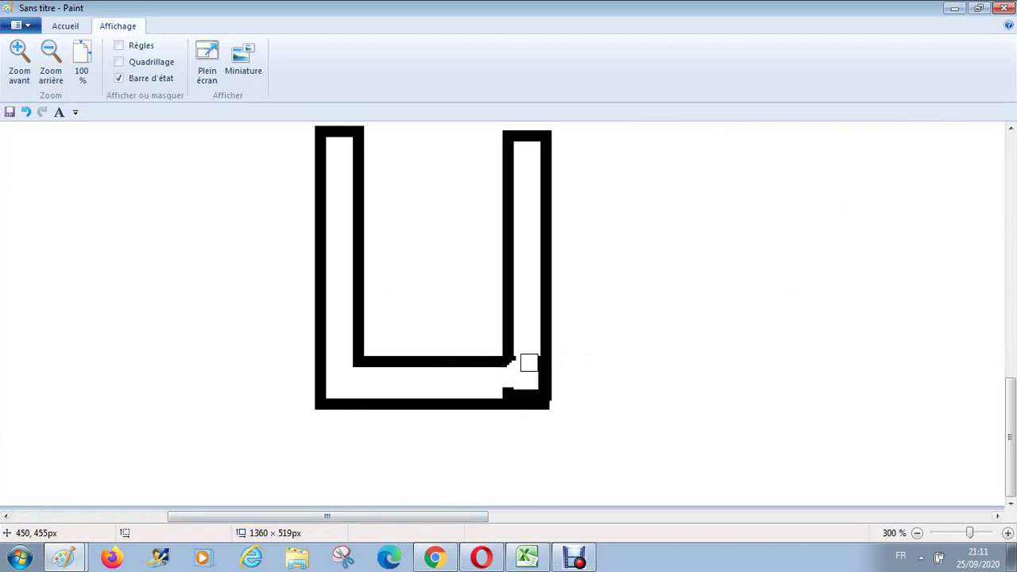
pyautogui.moveTo(529, 374)
pyautogui.mouseDown()
pyautogui.moveTo(506, 386)
pyautogui.moveTo(529, 386)
pyautogui.moveTo(529, 358)
pyautogui.mouseUp()
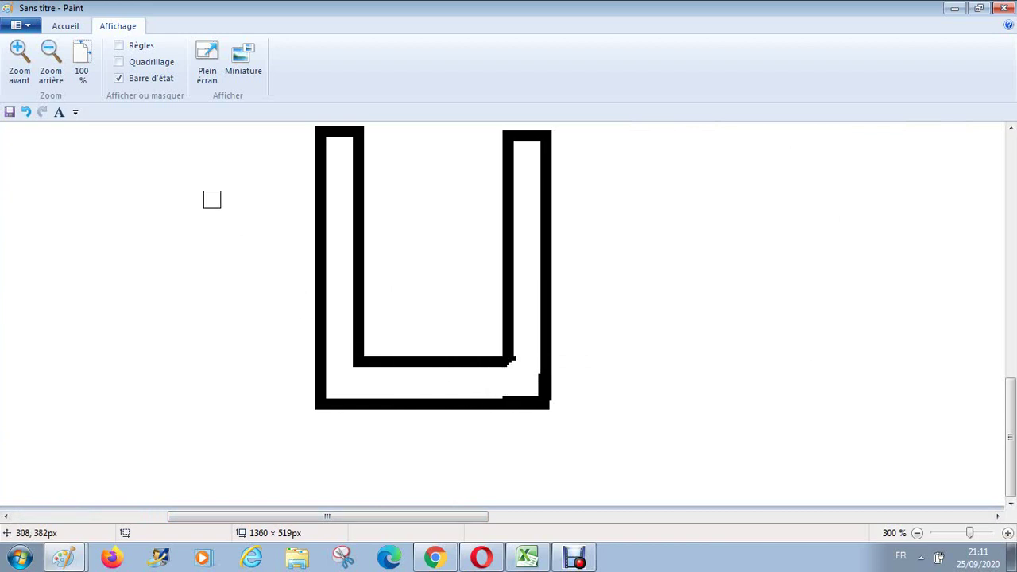
# Draw an L beside the U from two black rectangles, an upright about 20 × 123 px and a horizontal foot joined at its base
pyautogui.click(55, 26)
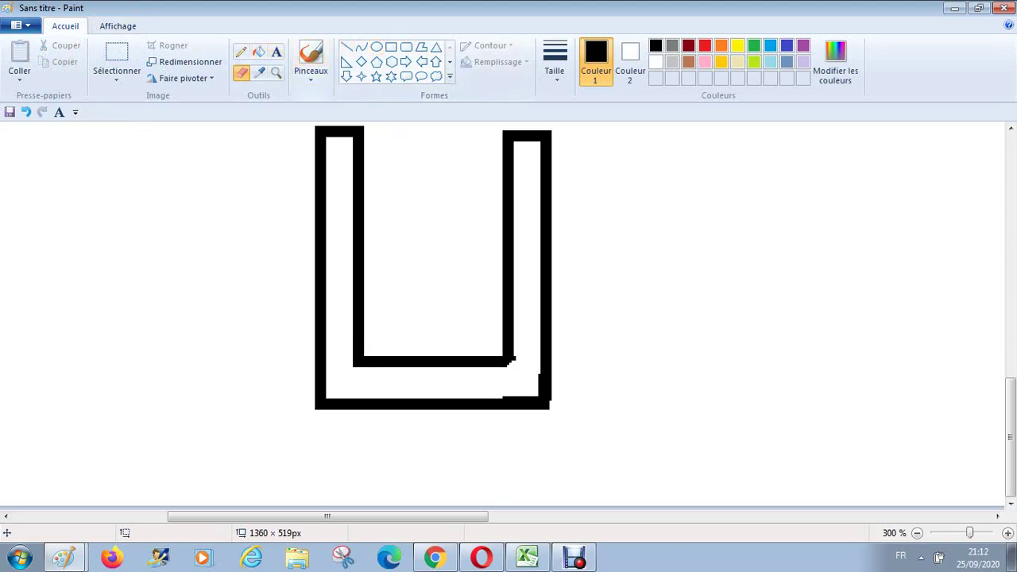
pyautogui.click(391, 46)
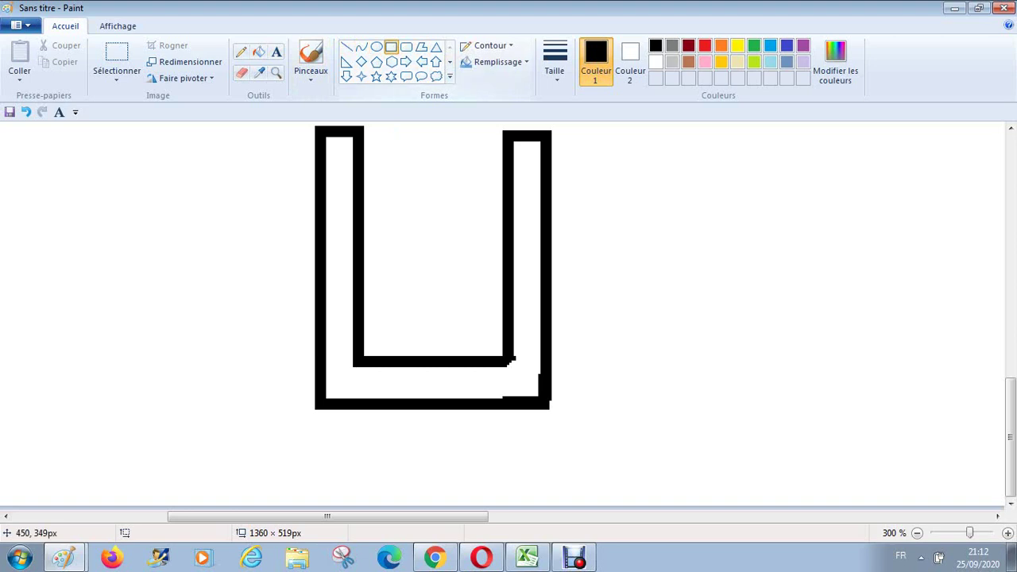
pyautogui.moveTo(613, 127)
pyautogui.mouseDown()
pyautogui.moveTo(614, 229)
pyautogui.moveTo(670, 380)
pyautogui.moveTo(665, 409)
pyautogui.mouseUp()
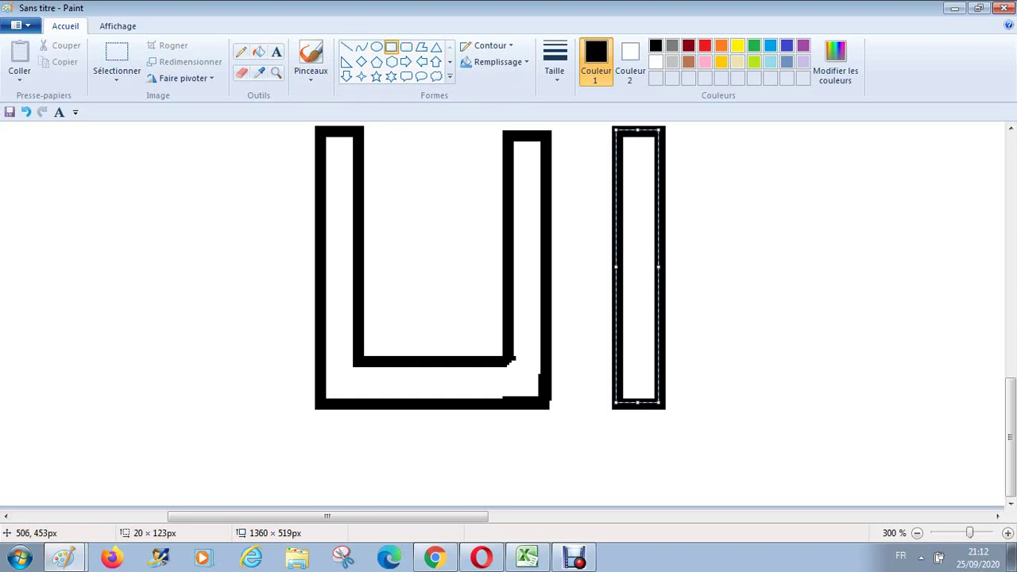
pyautogui.moveTo(641, 358); pyautogui.dragTo(639, 358)
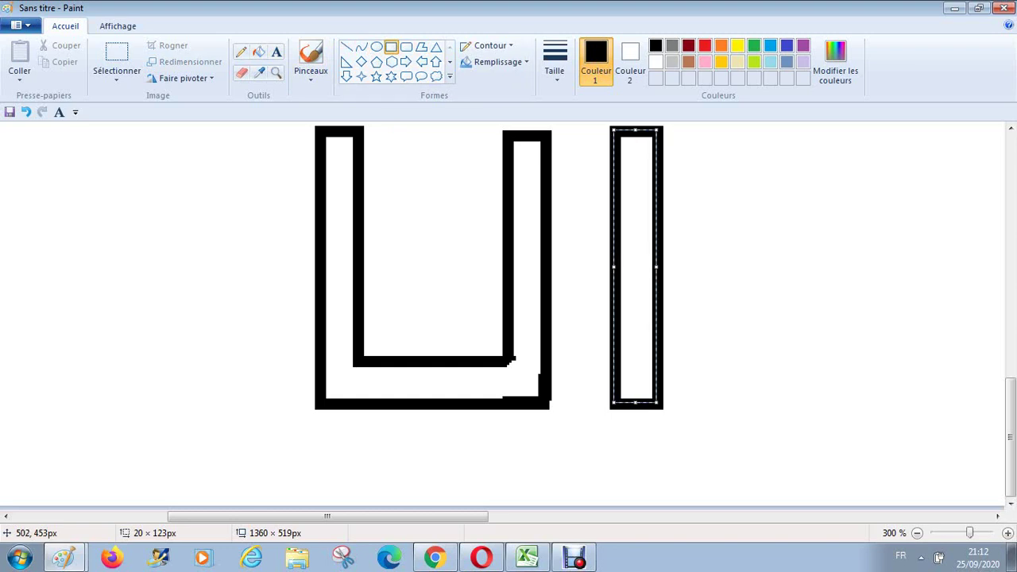
pyautogui.click(694, 346)
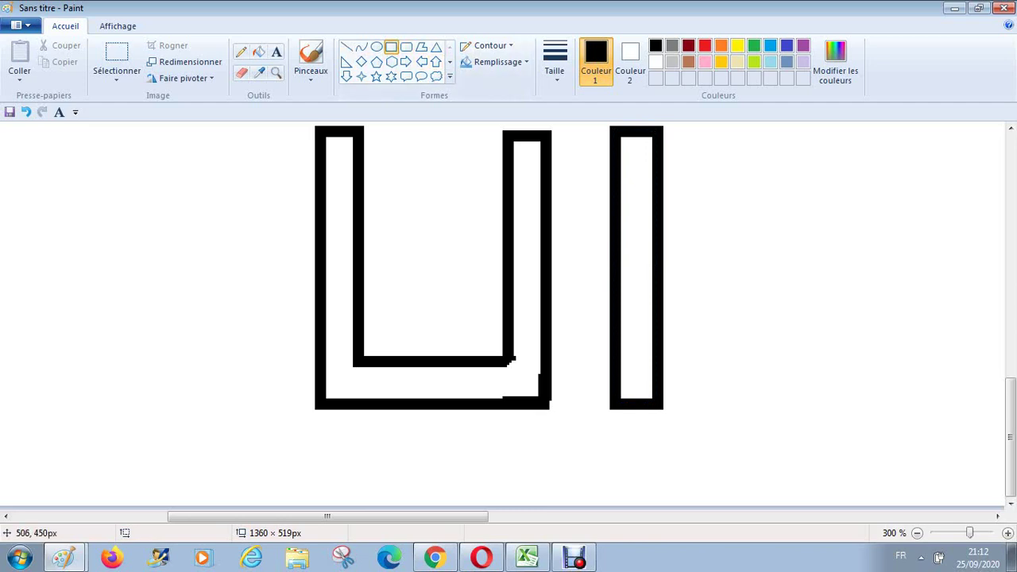
pyautogui.moveTo(651, 347); pyautogui.dragTo(867, 406)
pyautogui.click(856, 434)
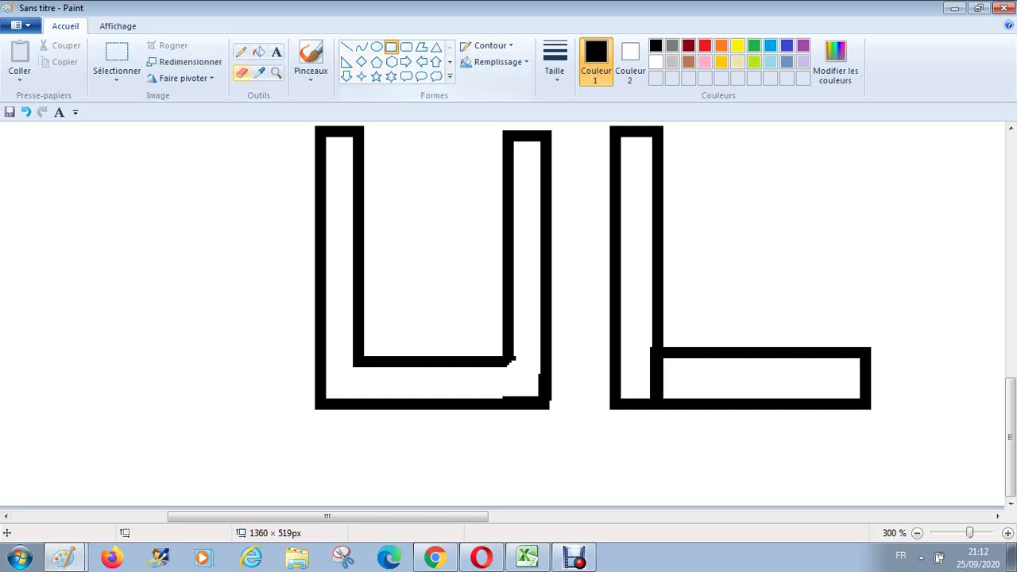
# Erase the inner line separating the L's upright from its foot and return the drawing to 100 % zoom
pyautogui.click(241, 72)
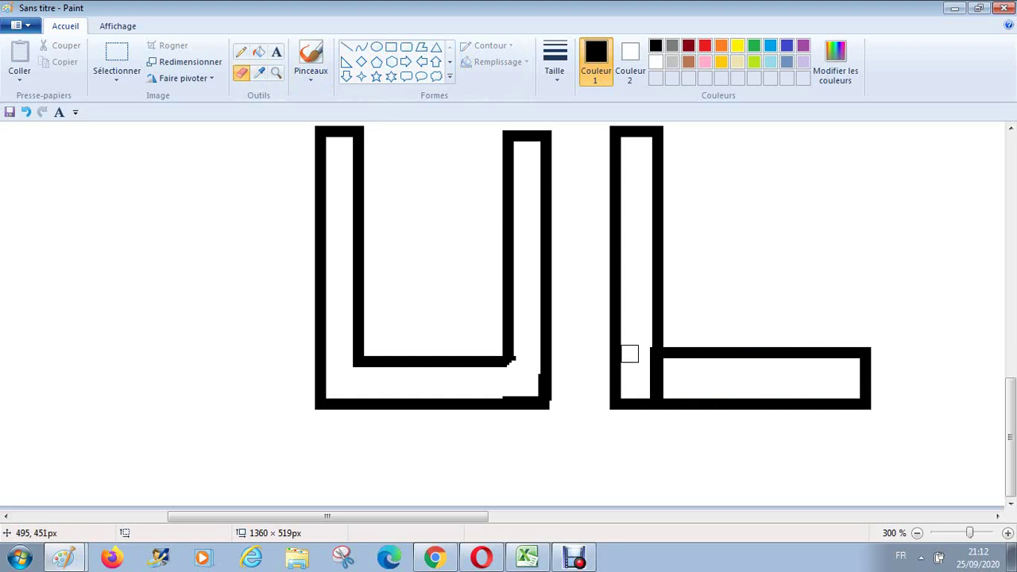
pyautogui.moveTo(640, 355)
pyautogui.mouseDown()
pyautogui.moveTo(662, 370)
pyautogui.moveTo(656, 387)
pyautogui.mouseUp()
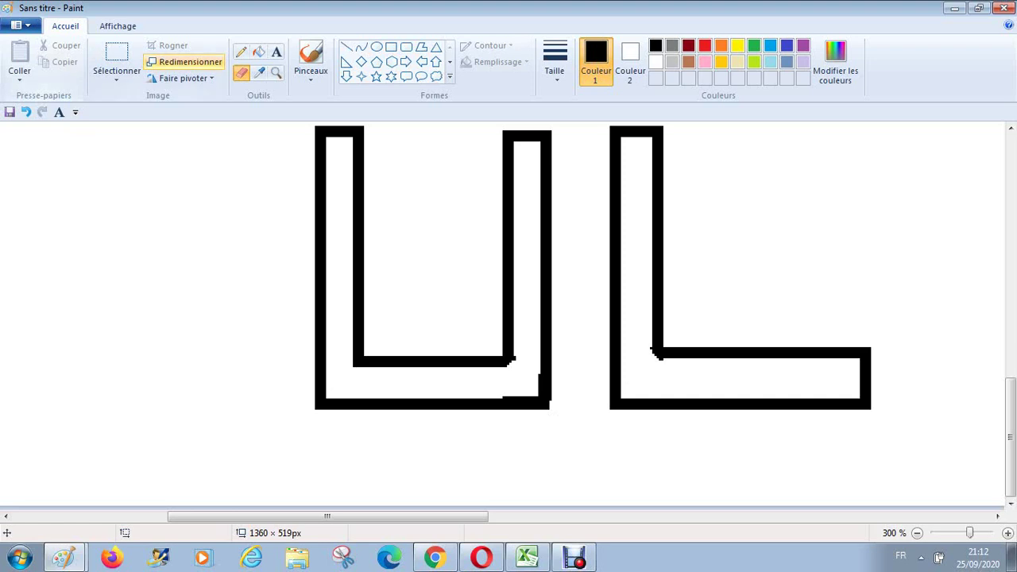
pyautogui.click(118, 26)
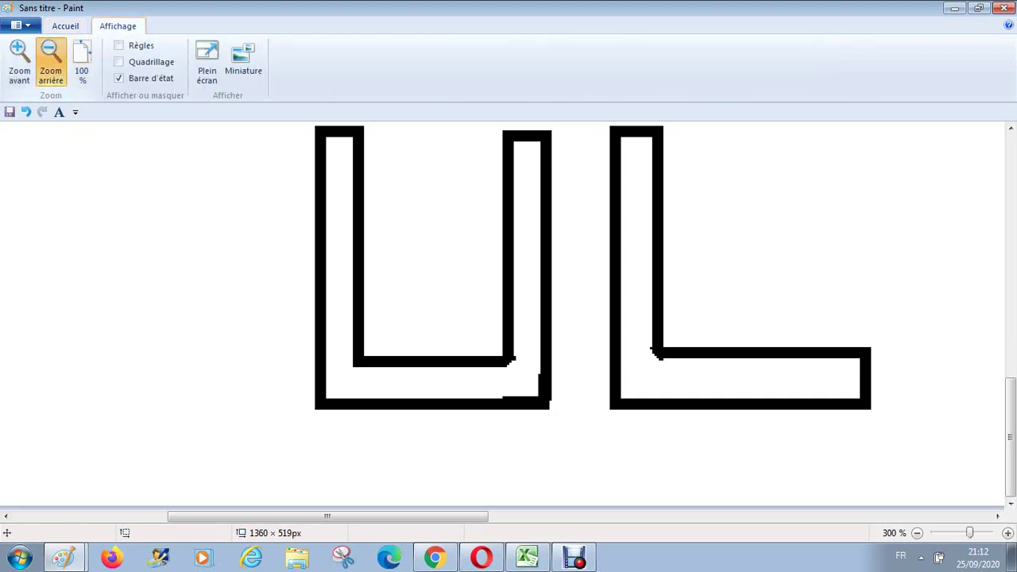
pyautogui.click(50, 56)
pyautogui.click(50, 56)
pyautogui.click(50, 56)
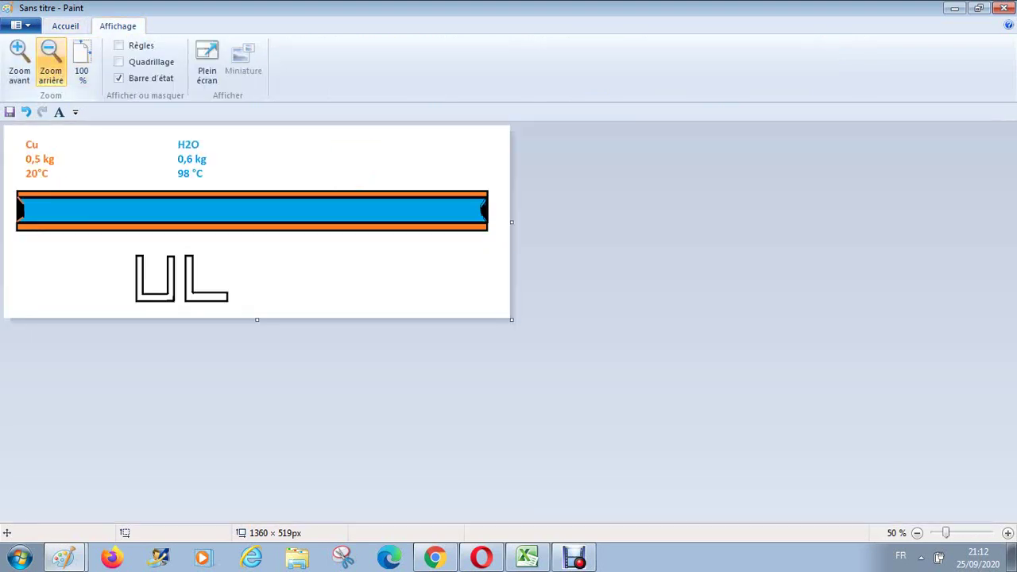
pyautogui.click(19, 56)
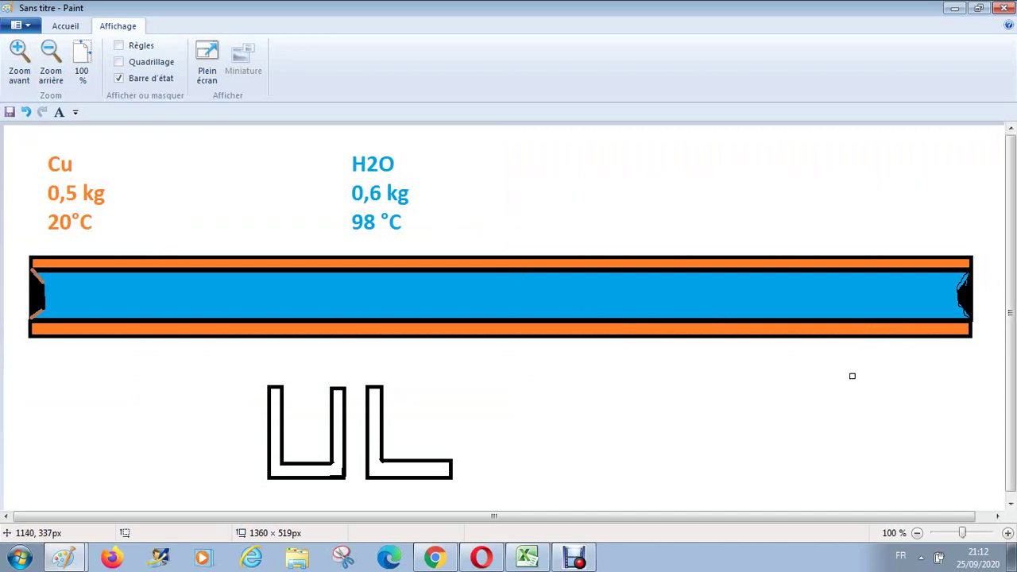
# Switch to the Excel workbook and select cell A6 to read the question about the tube's final temperature
pyautogui.click(527, 557)
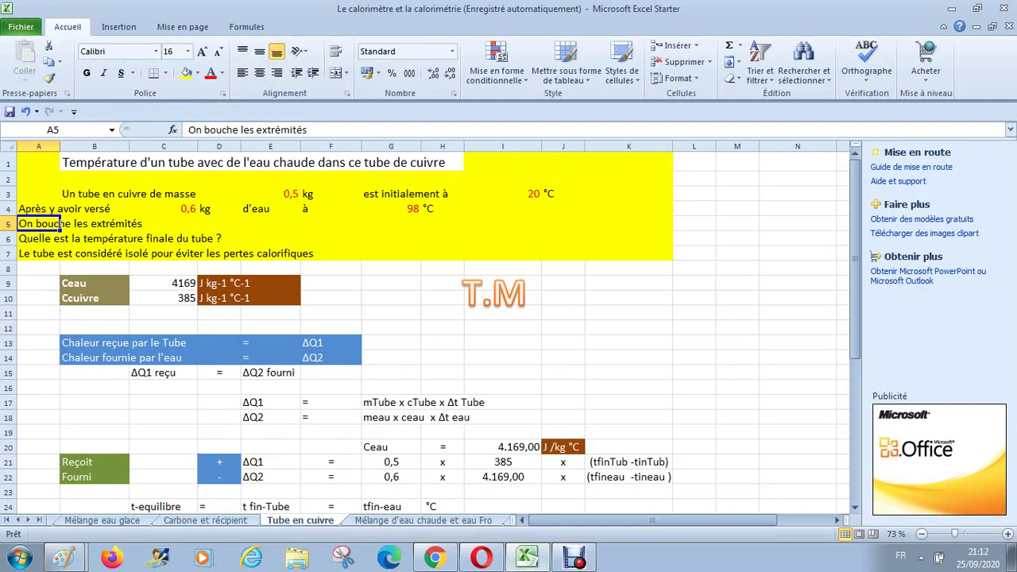
pyautogui.press('Down')
pyautogui.press('Down')
pyautogui.press('Up')
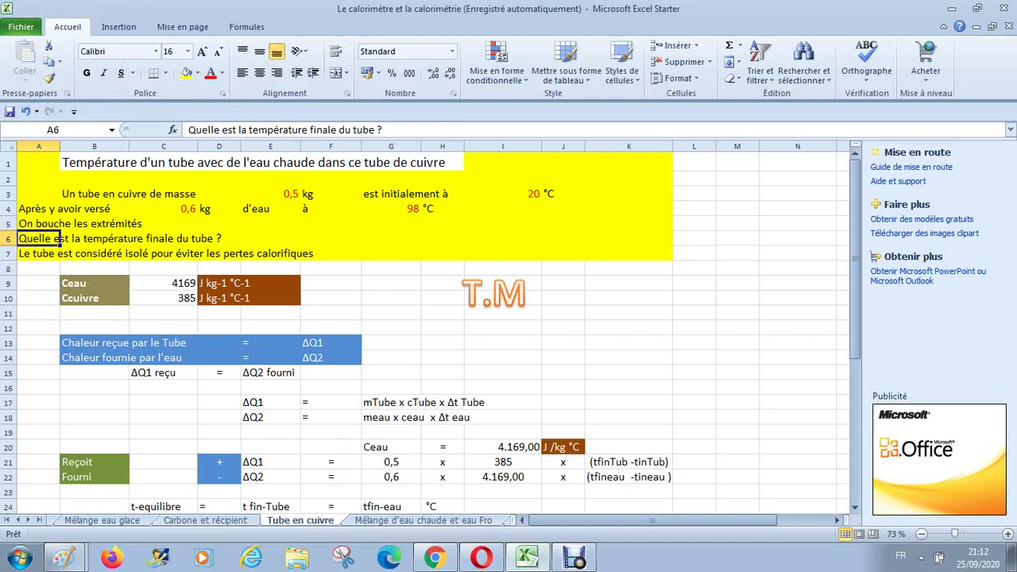
# Switch to the Paint drawing and add the orange text "t° Cu" between the Cu and H2O notes
pyautogui.click(63, 558)
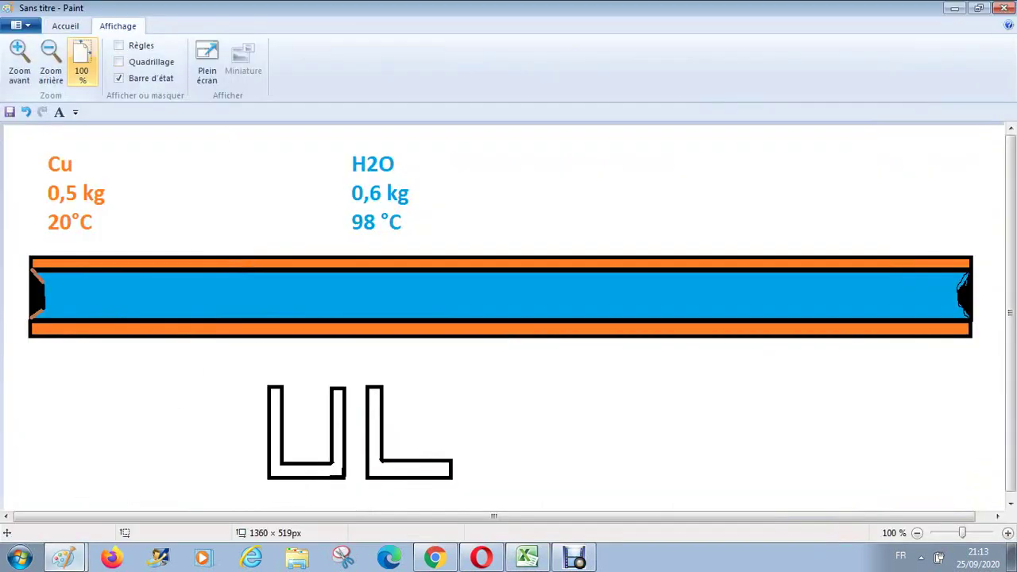
pyautogui.click(65, 26)
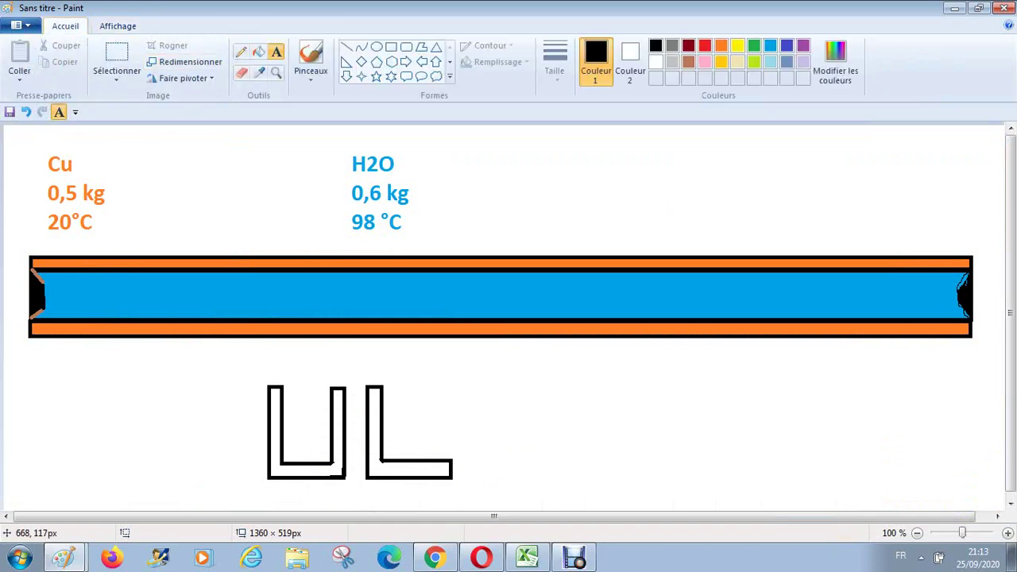
pyautogui.moveTo(147, 175); pyautogui.dragTo(404, 197)
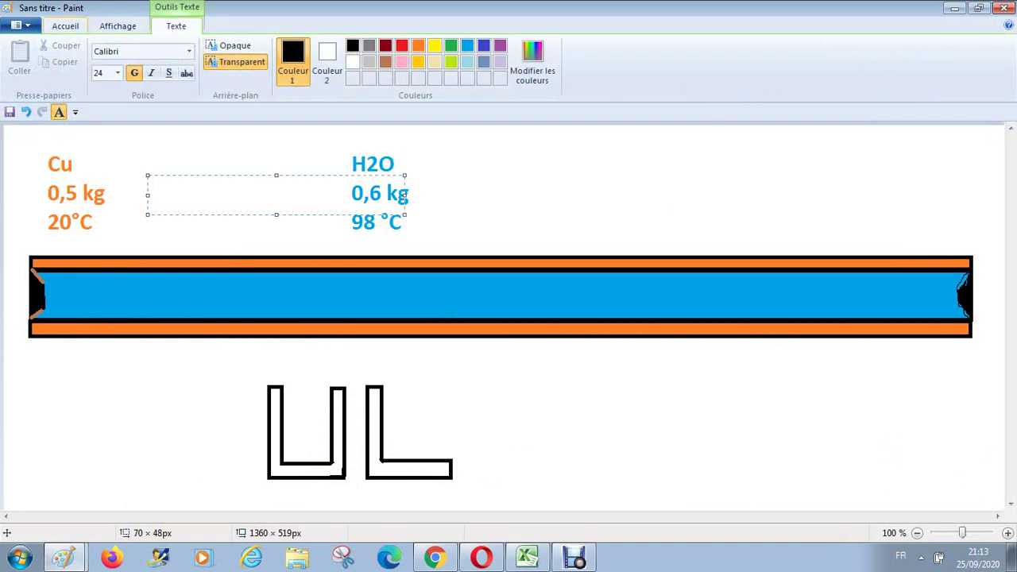
pyautogui.click(65, 26)
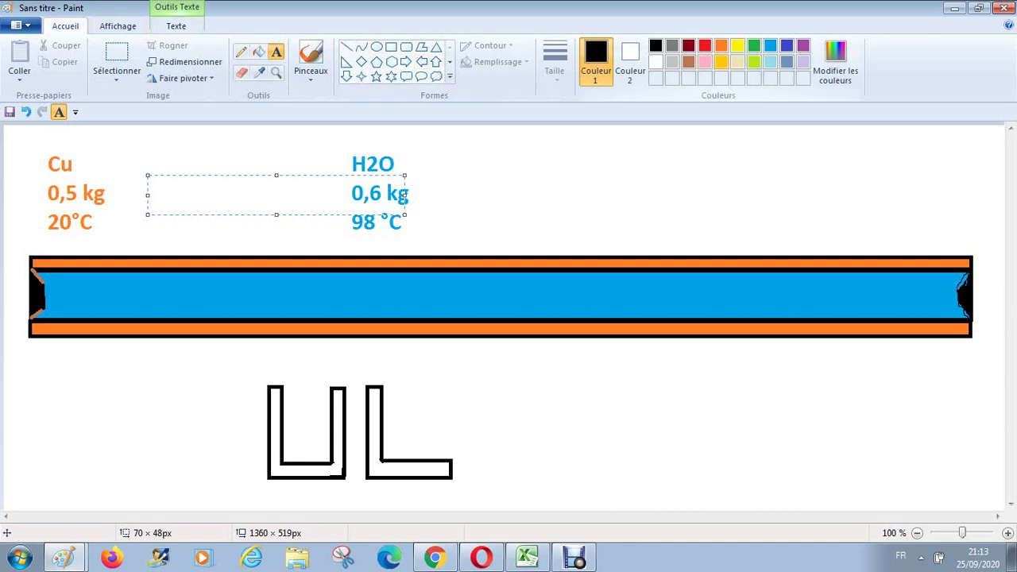
pyautogui.click(720, 62)
pyautogui.write('t')
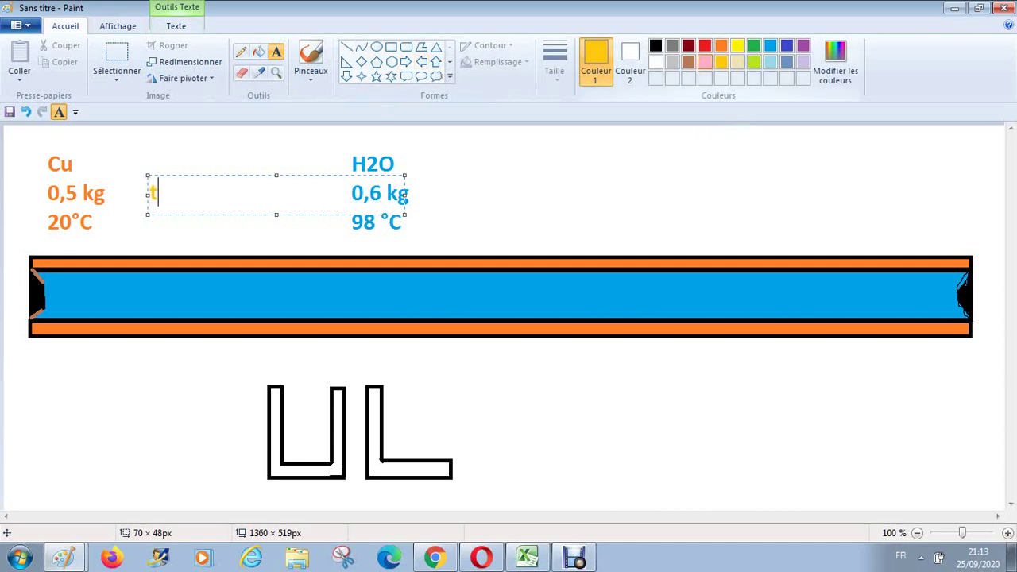
pyautogui.click(705, 62)
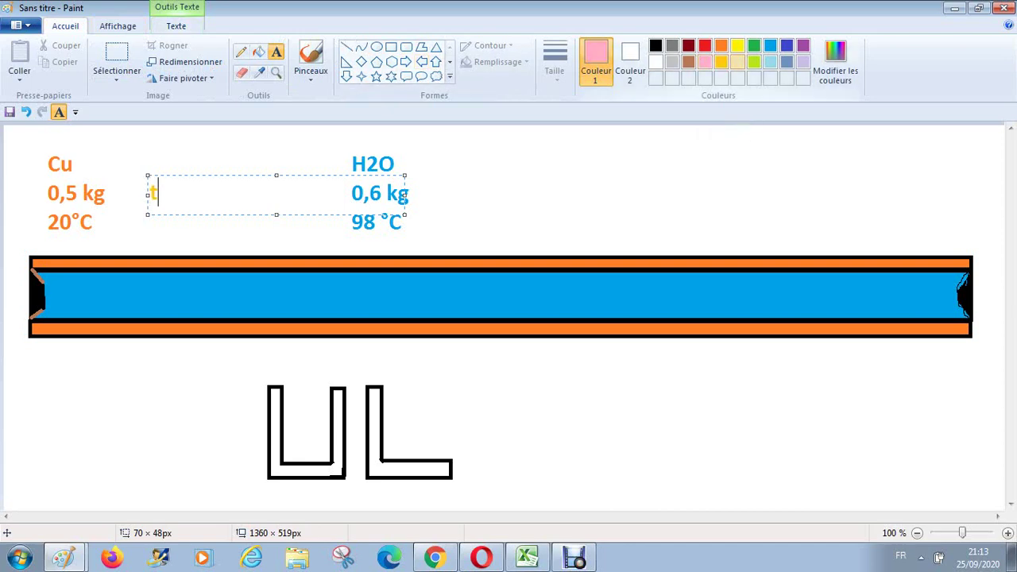
pyautogui.click(720, 45)
pyautogui.press('BackSpace')
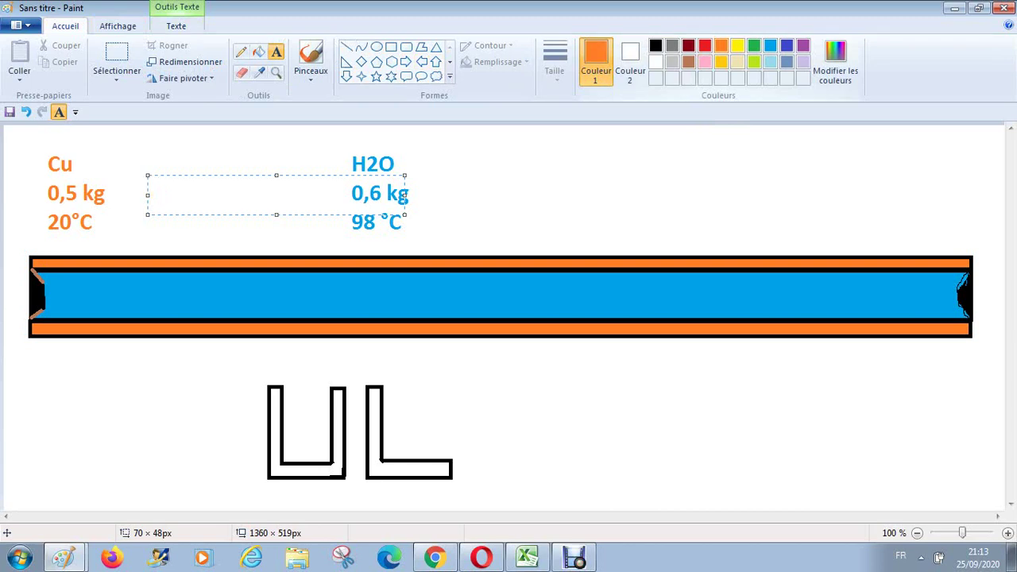
pyautogui.write('t')
pyautogui.press('BackSpace')
pyautogui.write('t° Cu')
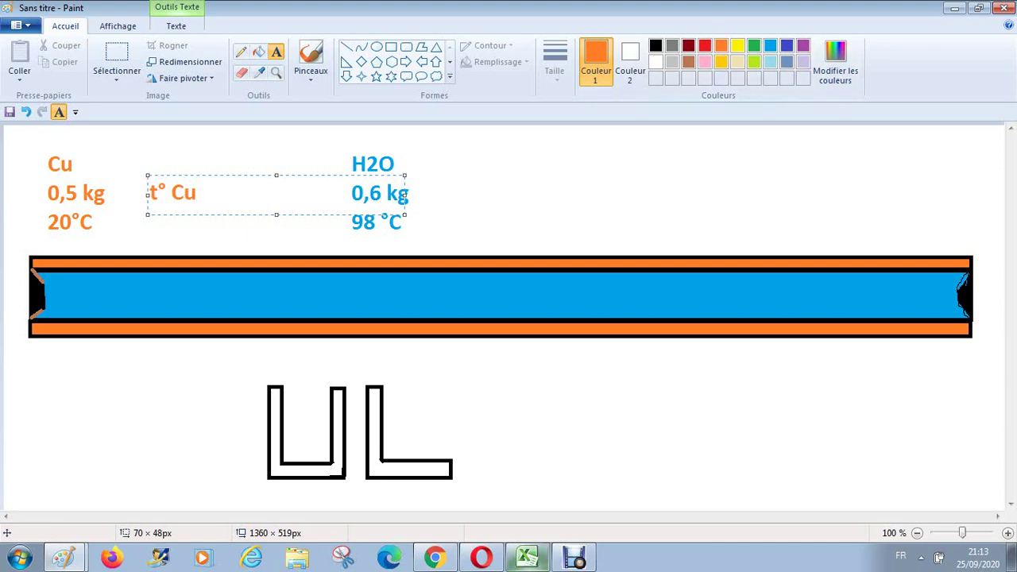
# Switch to the Excel workbook and examine the insulation note in row 7 and the specific heat of water in row 9
pyautogui.click(528, 557)
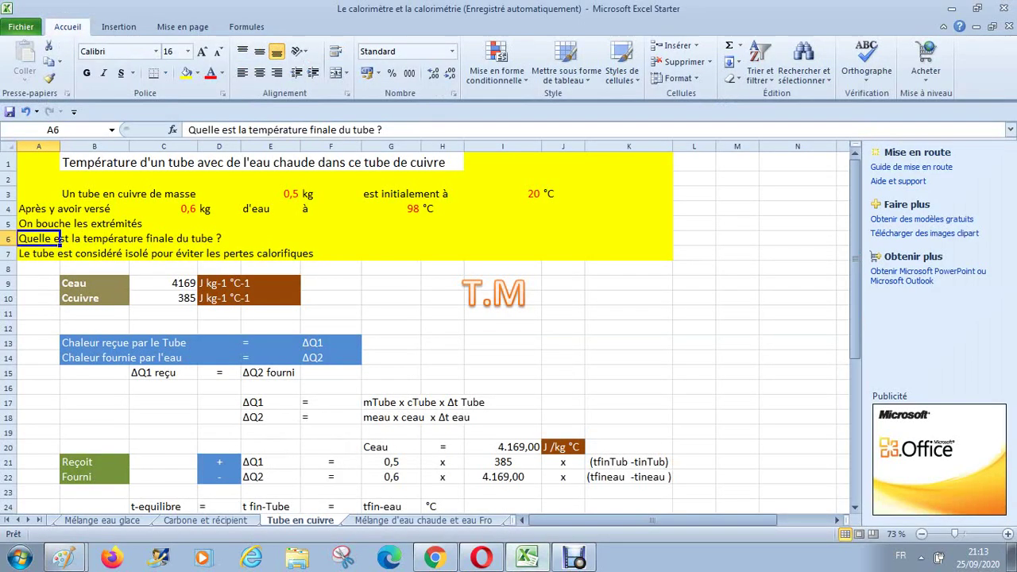
pyautogui.press('Down')
pyautogui.press('Right')
pyautogui.press('Right')
pyautogui.press('Right')
pyautogui.press('Right')
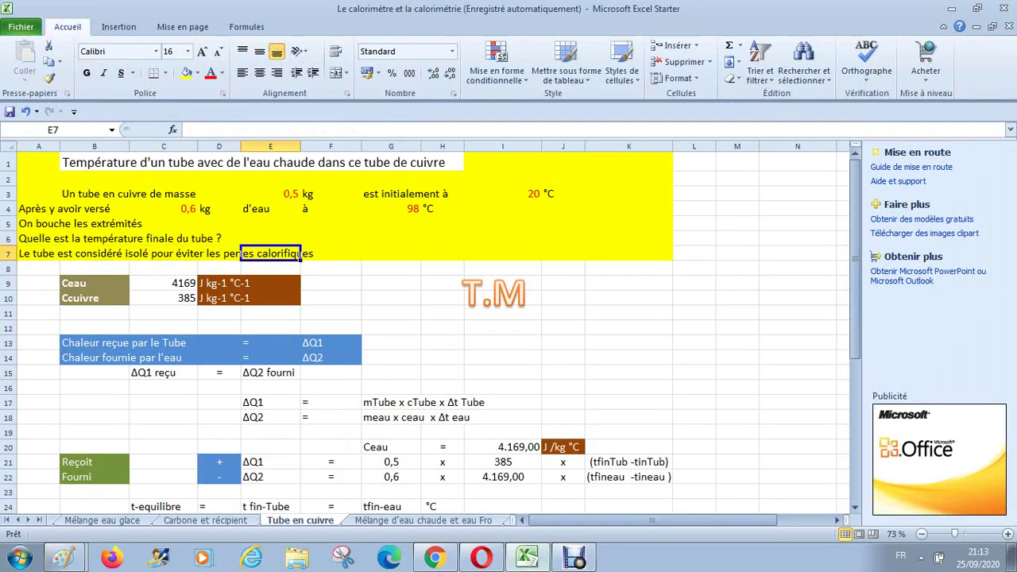
pyautogui.press('Right')
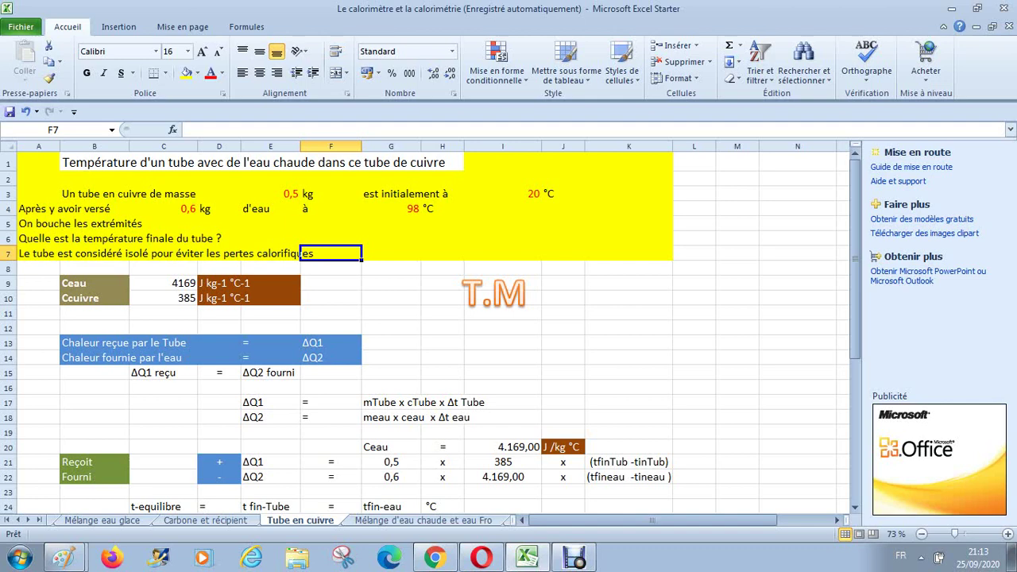
pyautogui.press('Down')
pyautogui.press('Down')
pyautogui.press('Left')
pyautogui.press('Left')
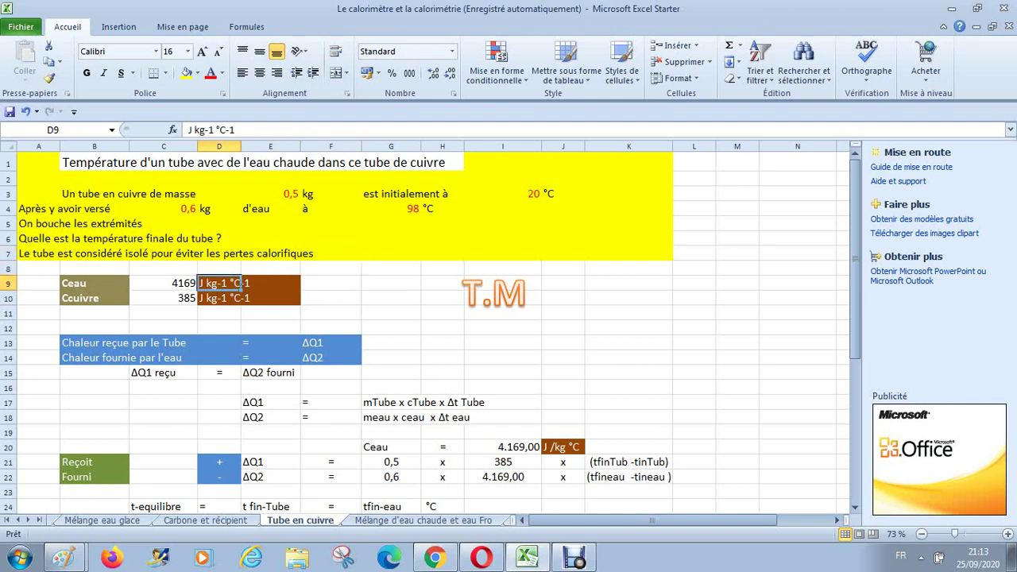
pyautogui.press('Left')
pyautogui.press('Left')
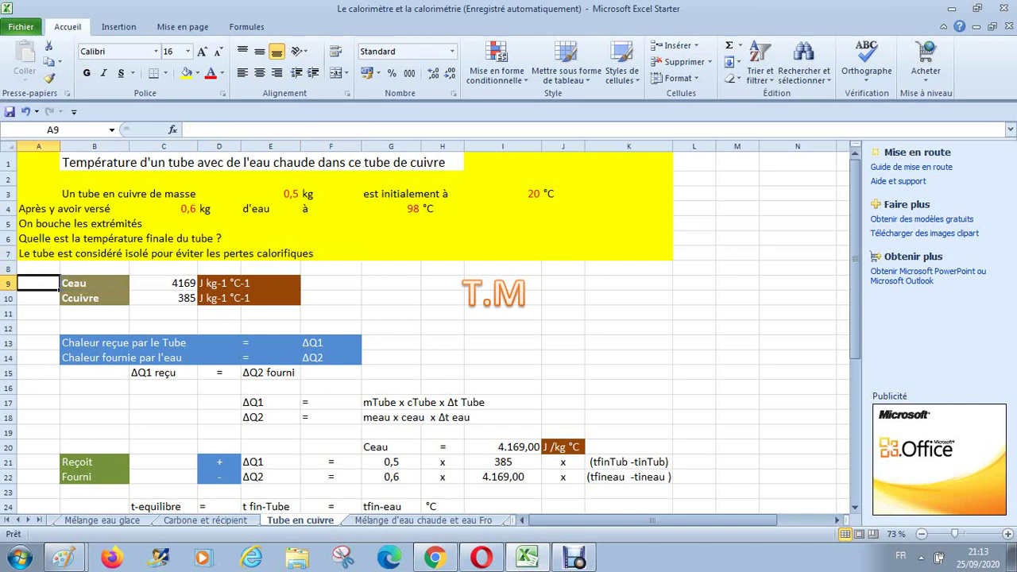
# Format the specific heat of water in C9 as a number with two decimals and a thousands separator
pyautogui.press('Right')
pyautogui.press('Right')
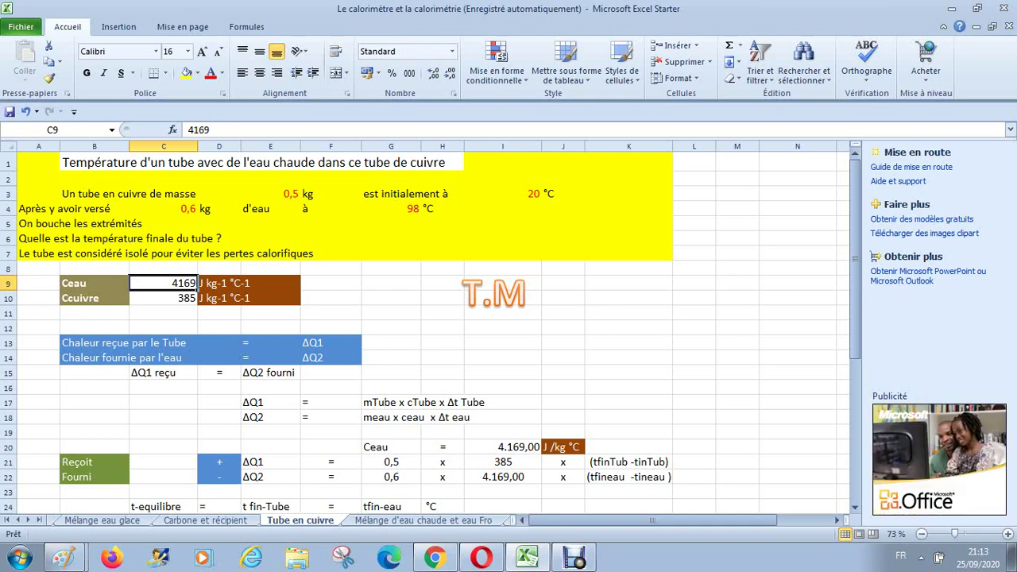
pyautogui.rightClick(167, 282)
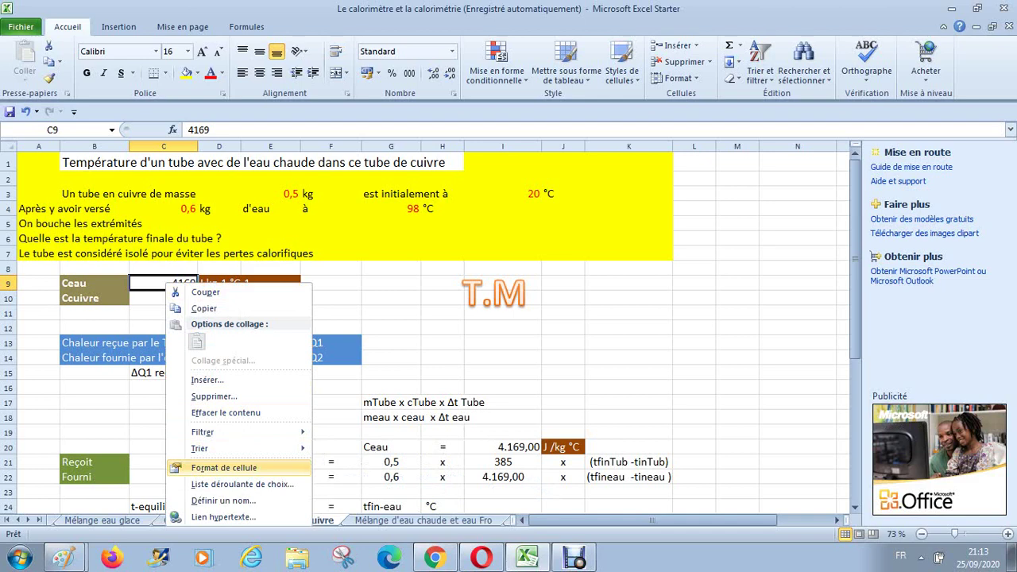
pyautogui.click(223, 467)
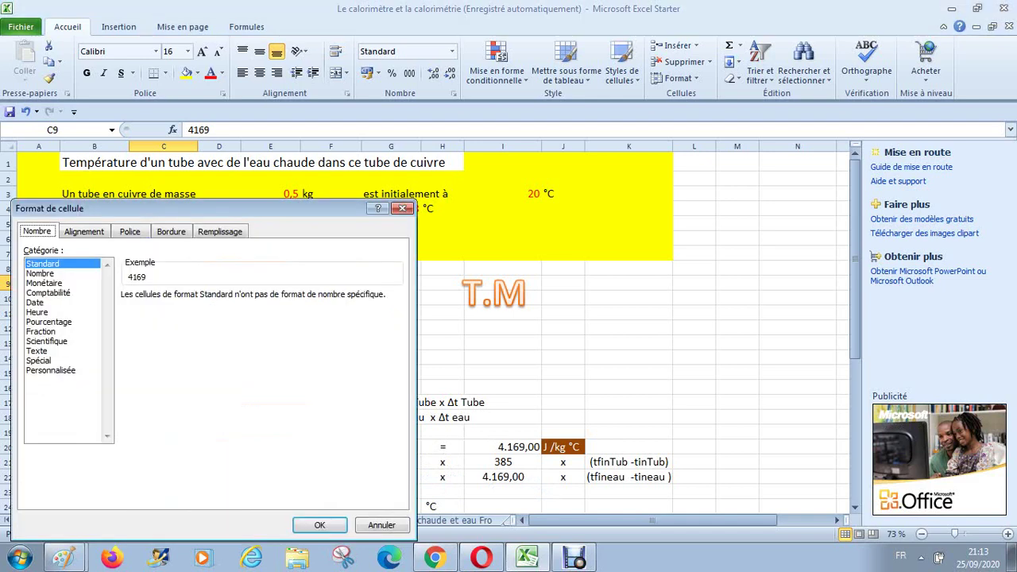
pyautogui.click(40, 273)
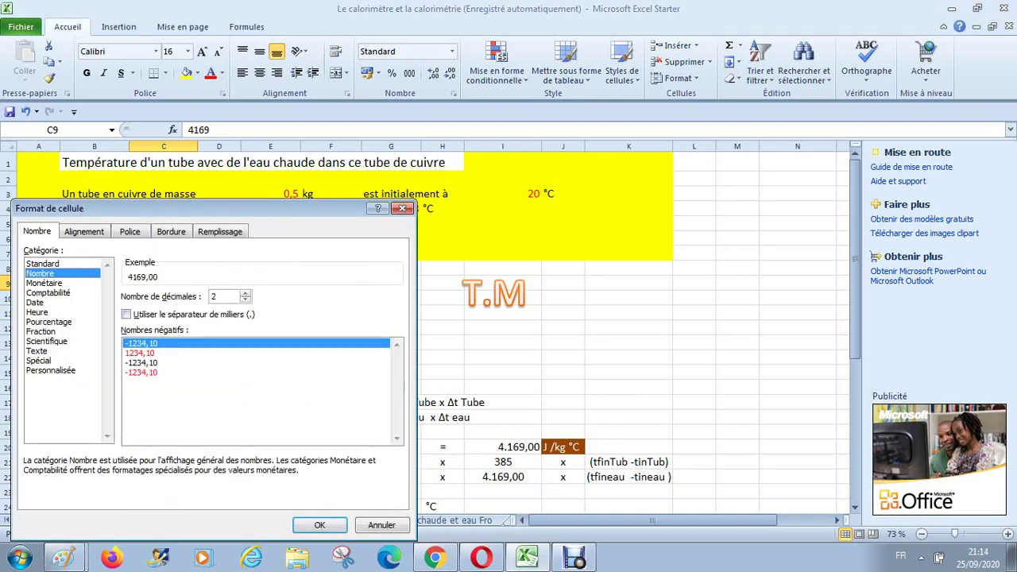
pyautogui.hotkey('alt', 'u')
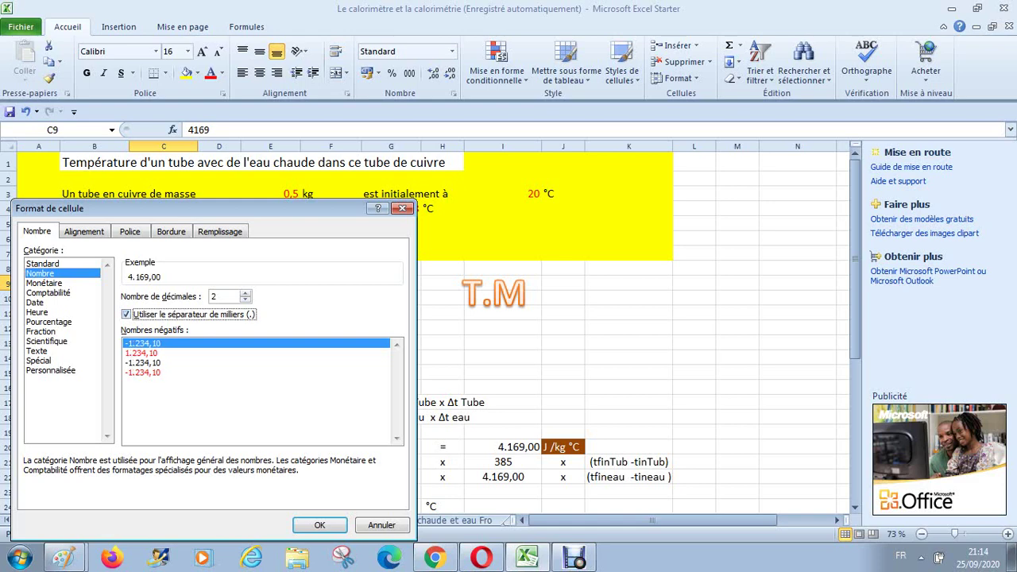
pyautogui.click(320, 525)
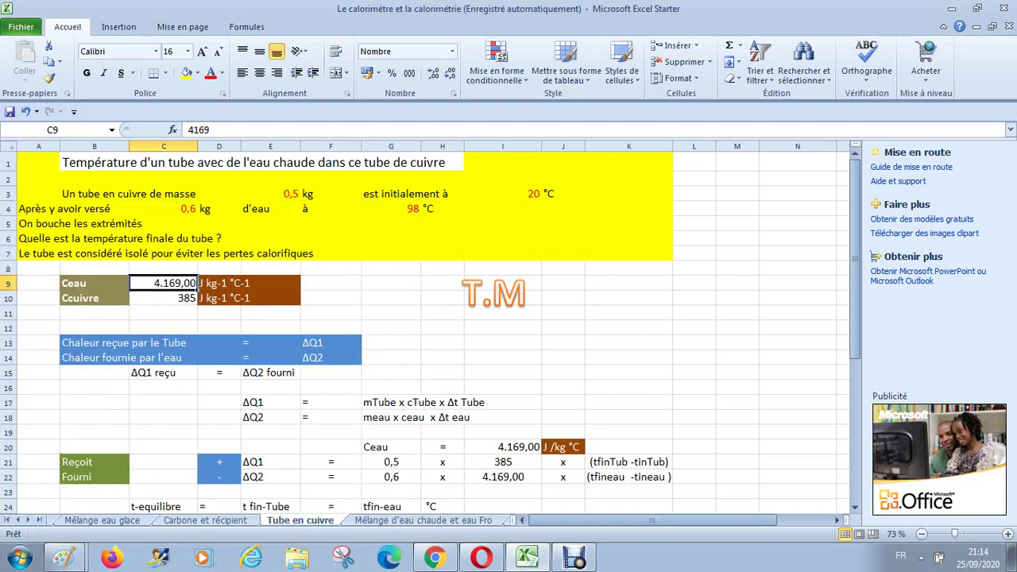
# Rewrite the unit of water's specific heat in D9 as "J/ kg° C"
pyautogui.click(240, 284)
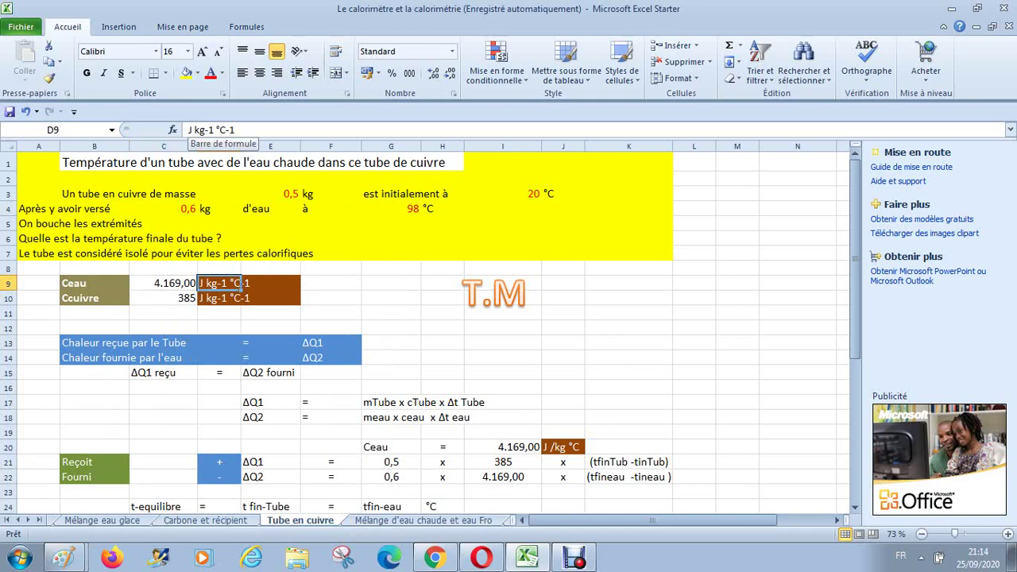
pyautogui.click(216, 130)
pyautogui.press('Delete')
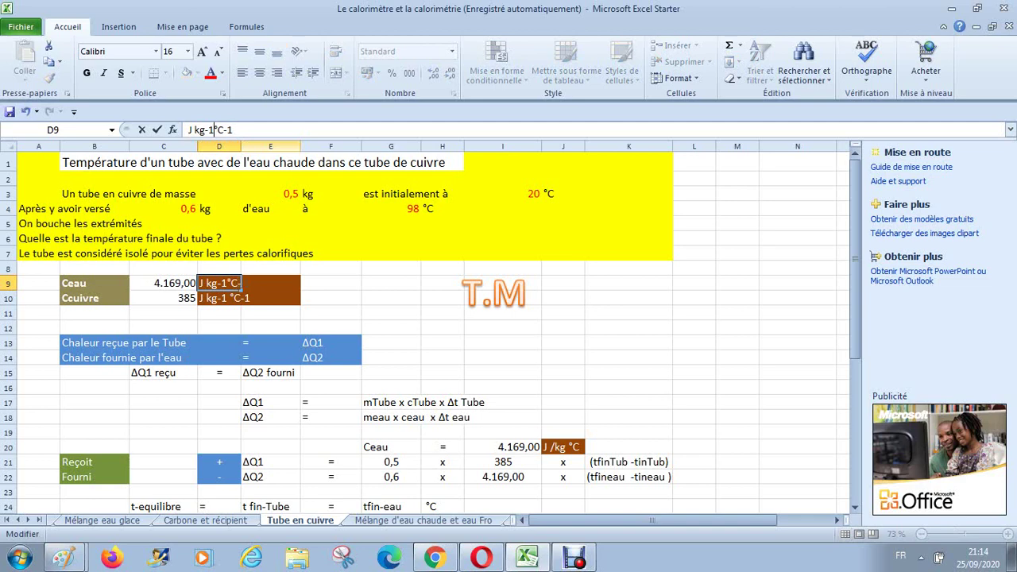
pyautogui.press('BackSpace')
pyautogui.press('BackSpace')
pyautogui.press('Left')
pyautogui.press('Left')
pyautogui.write('/')
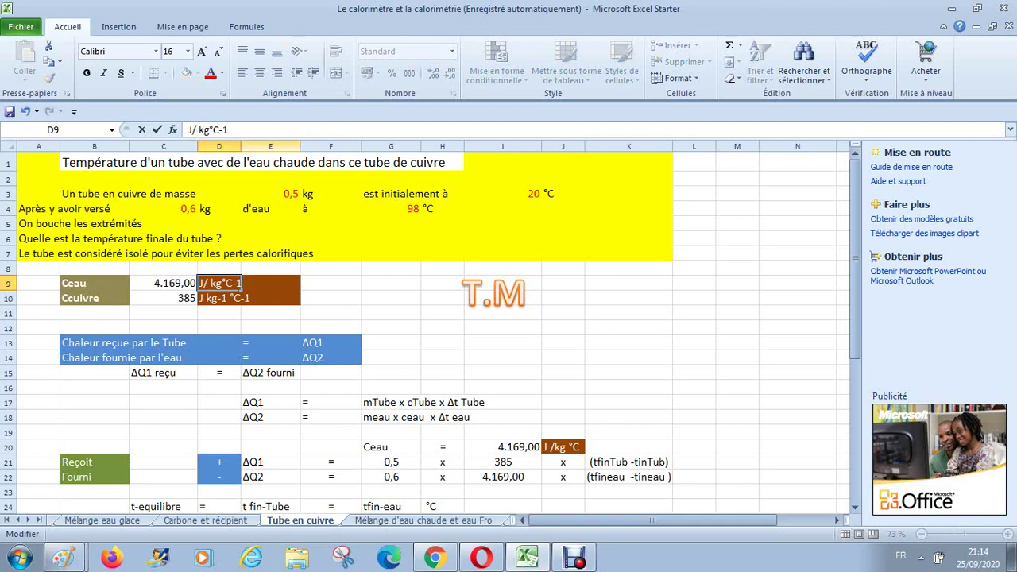
pyautogui.press('Right')
pyautogui.press('Right')
pyautogui.press('Right')
pyautogui.press('Right')
pyautogui.press('Right')
pyautogui.press('Right')
pyautogui.press('Right')
pyautogui.press('BackSpace')
pyautogui.press('BackSpace')
pyautogui.press('Return')
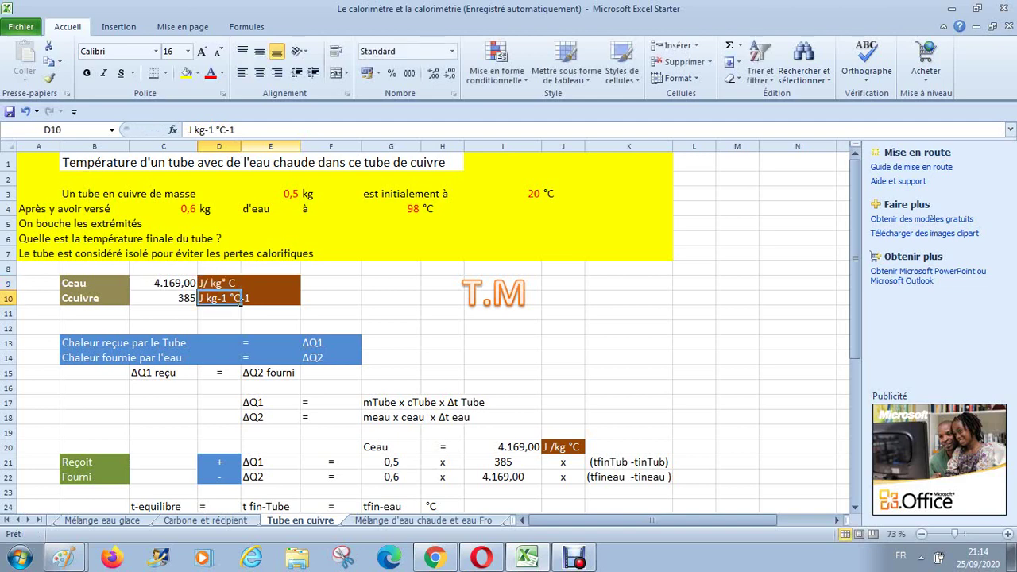
# Check the Ccuivre entry in row 10 and look through the two following sheets before returning to Tube en cuivre
pyautogui.press('Left')
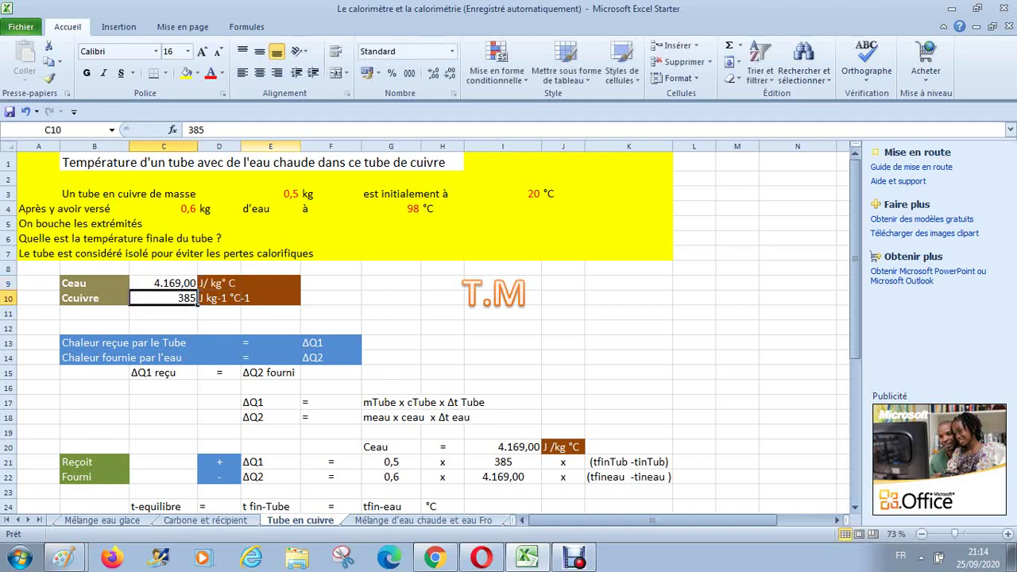
pyautogui.press('Left')
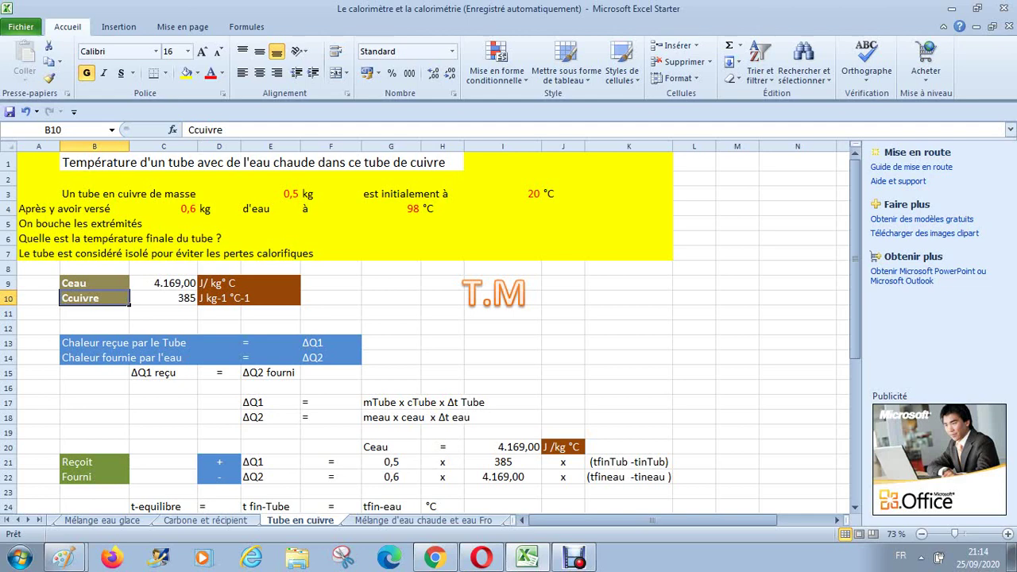
pyautogui.click(423, 520)
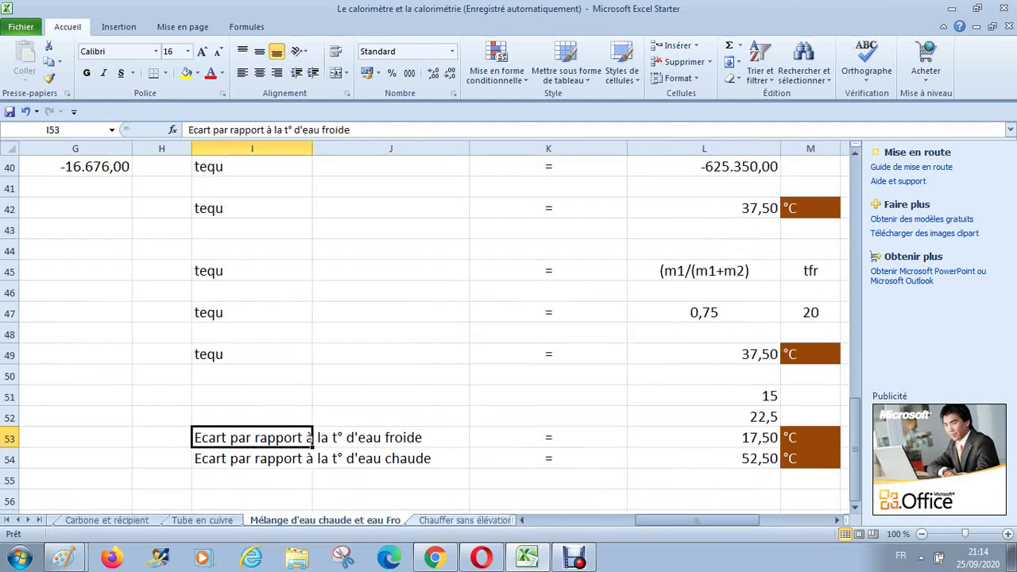
pyautogui.click(464, 520)
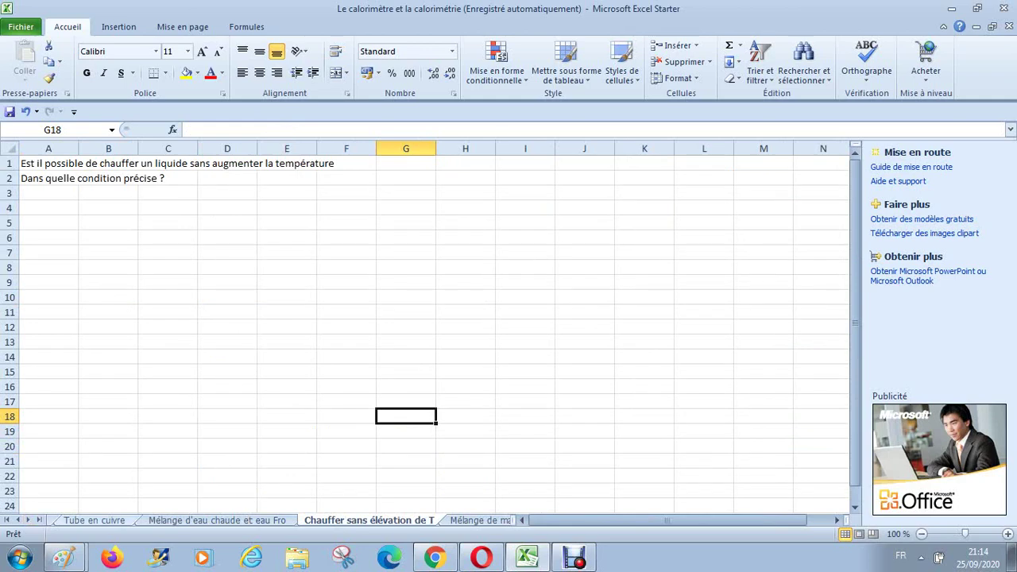
pyautogui.click(94, 521)
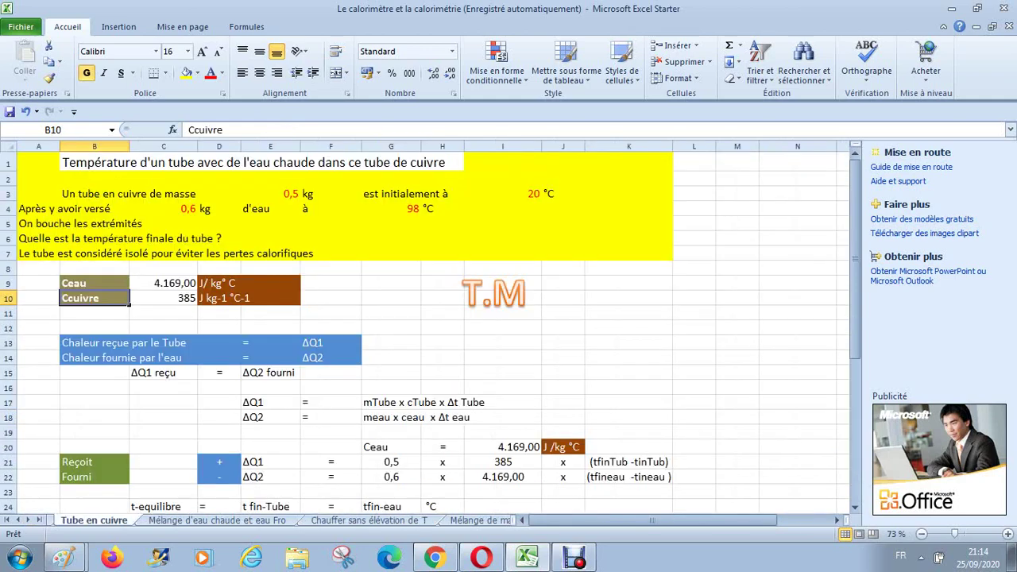
# Go to the workbook's table of contents and open entry 13 on the specific heat of carbon with an aluminium container
pyautogui.click(492, 294)
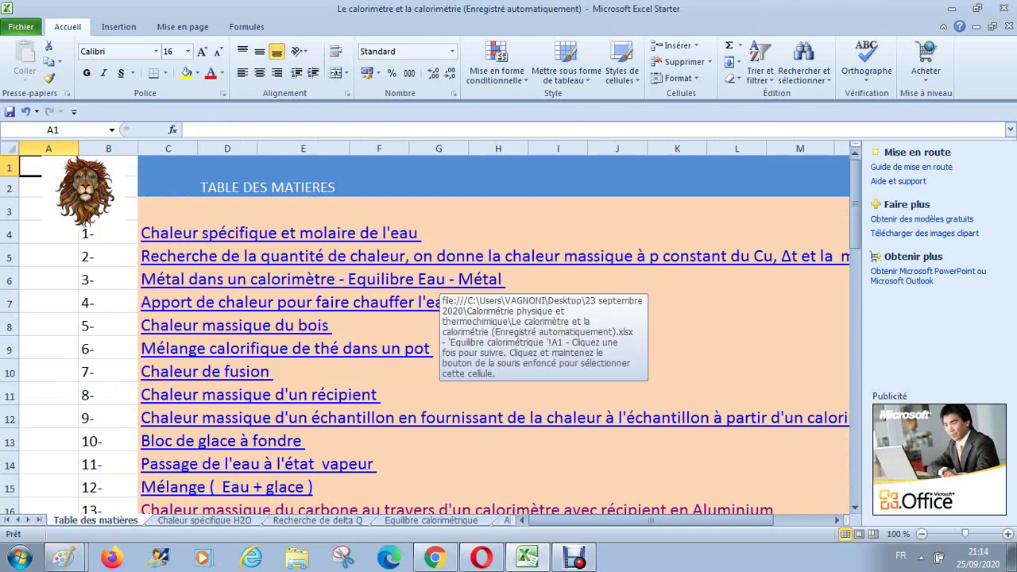
pyautogui.press('Down')
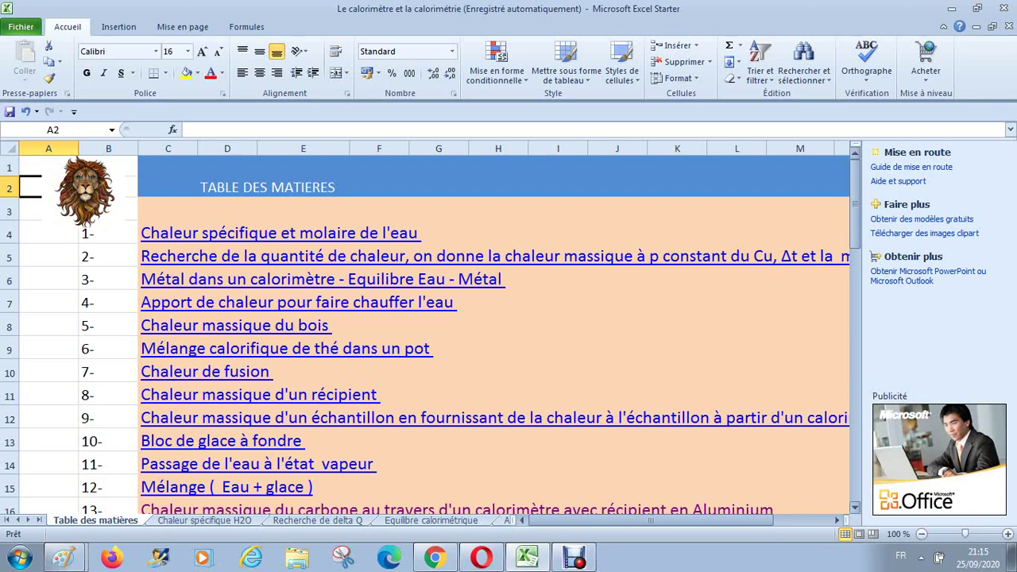
pyautogui.moveTo(855, 220); pyautogui.dragTo(855, 250)
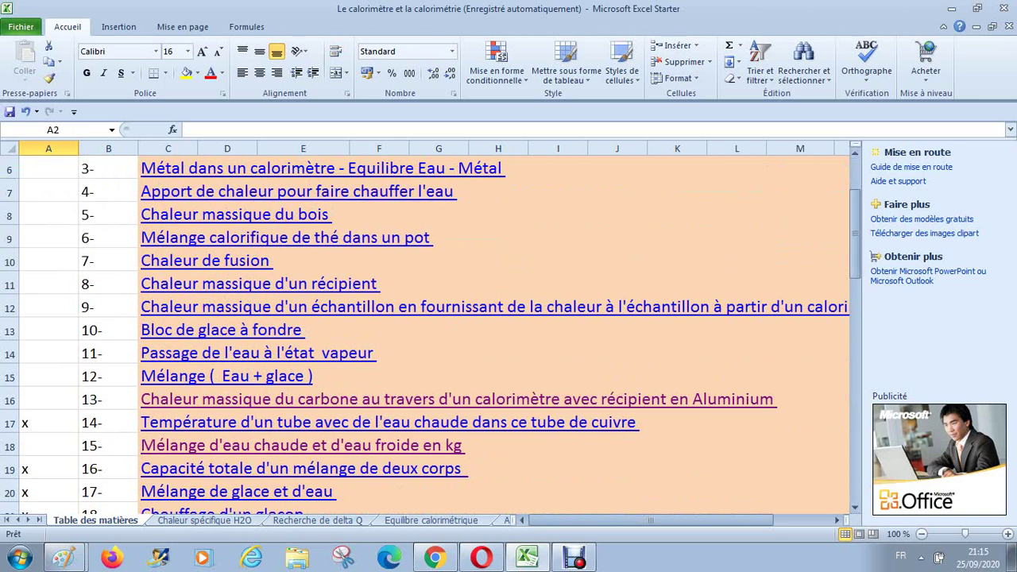
pyautogui.click(457, 400)
# Open the Goodfellow carbon web page linked in C41 of the Carbone et récipient sheet and close the two YouTube pages
pyautogui.moveTo(854, 234); pyautogui.dragTo(854, 426)
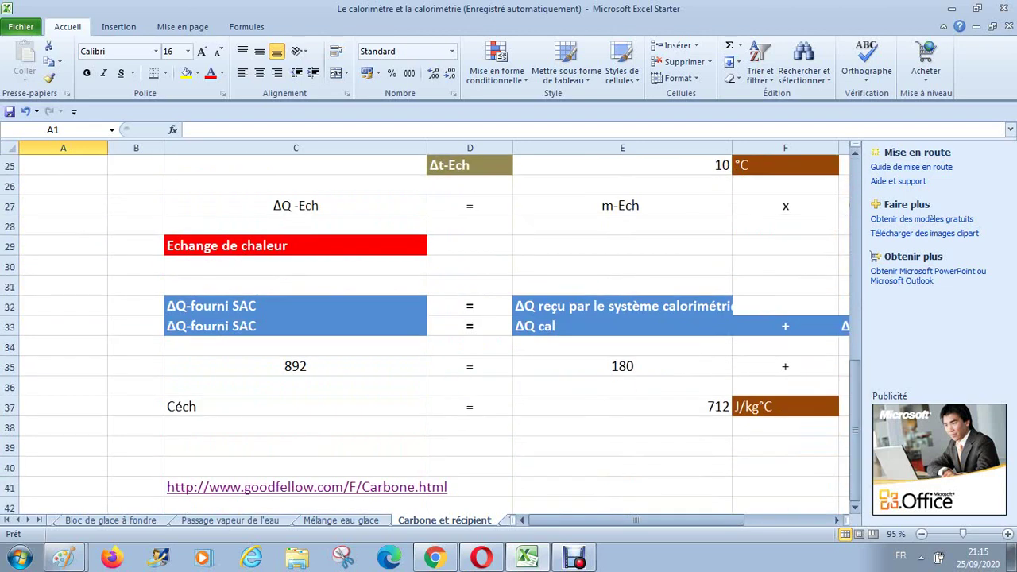
pyautogui.click(427, 488)
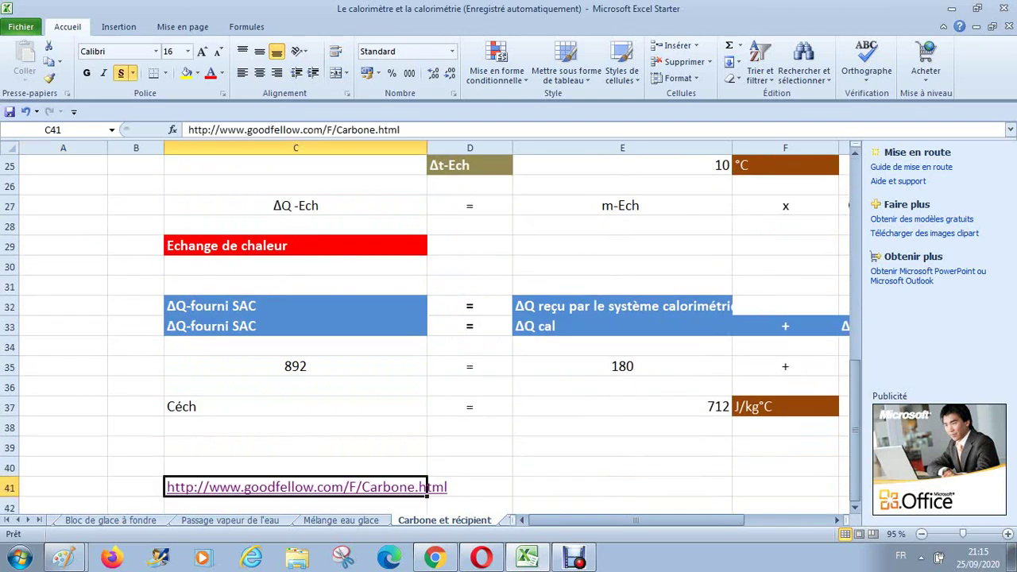
pyautogui.click(426, 489)
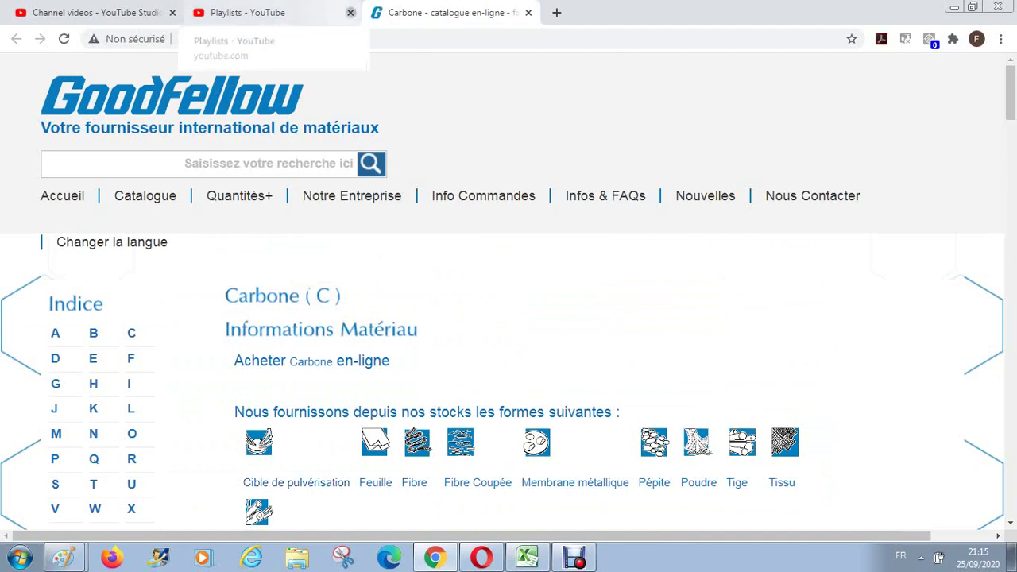
pyautogui.click(350, 13)
pyautogui.click(172, 13)
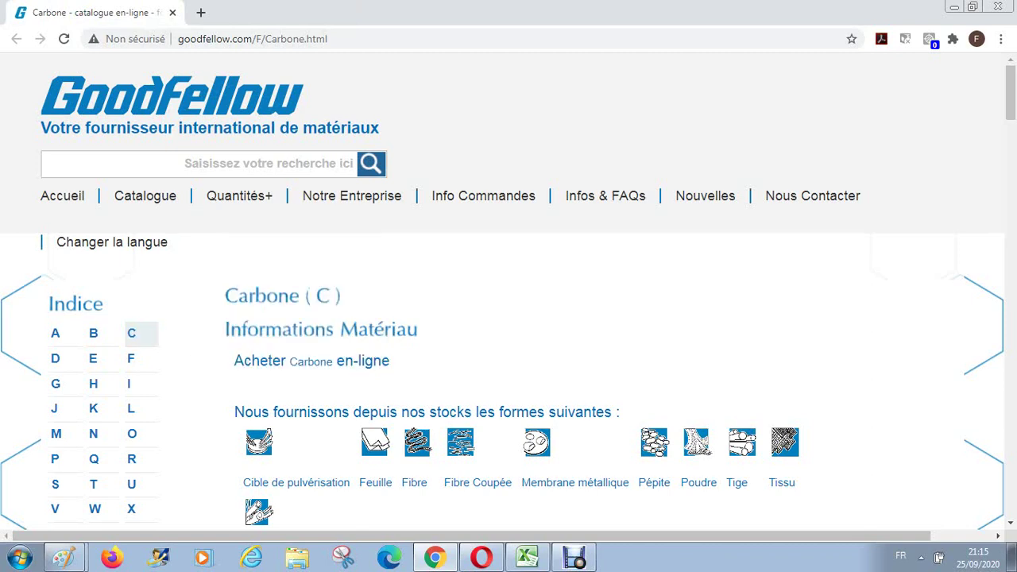
# Open the Cuivre ( Cu ) material page from the Goodfellow catalogue's alphabetical list for the letter C
pyautogui.click(131, 333)
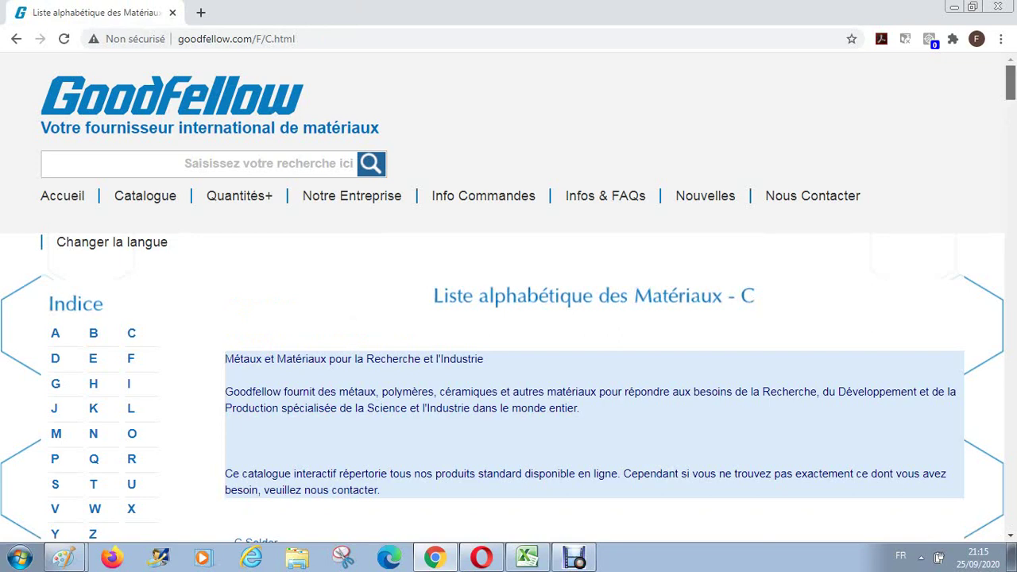
pyautogui.scroll(-5, 268, 296)
pyautogui.scroll(-1, 508, 299)
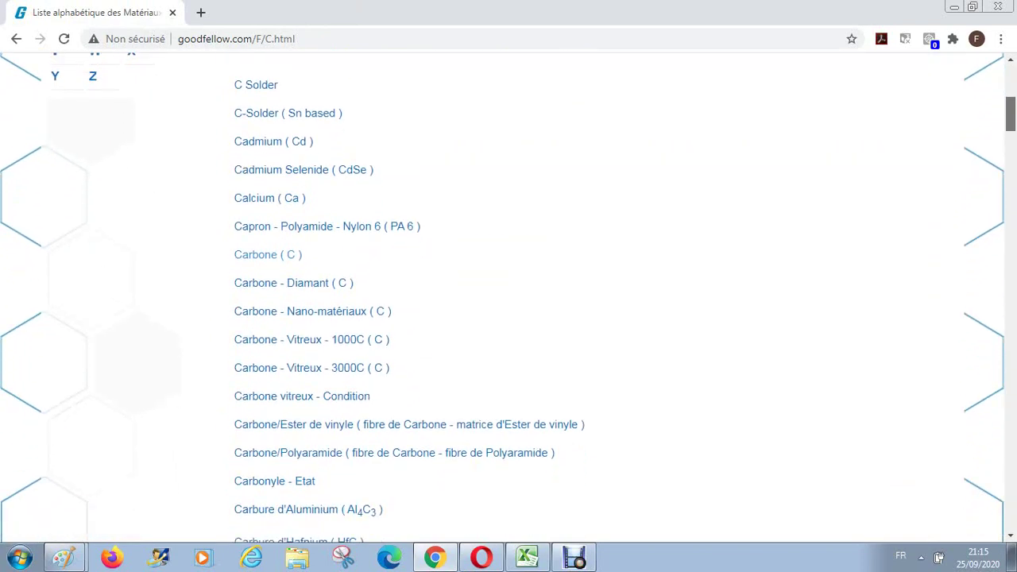
pyautogui.scroll(-4, 508, 310)
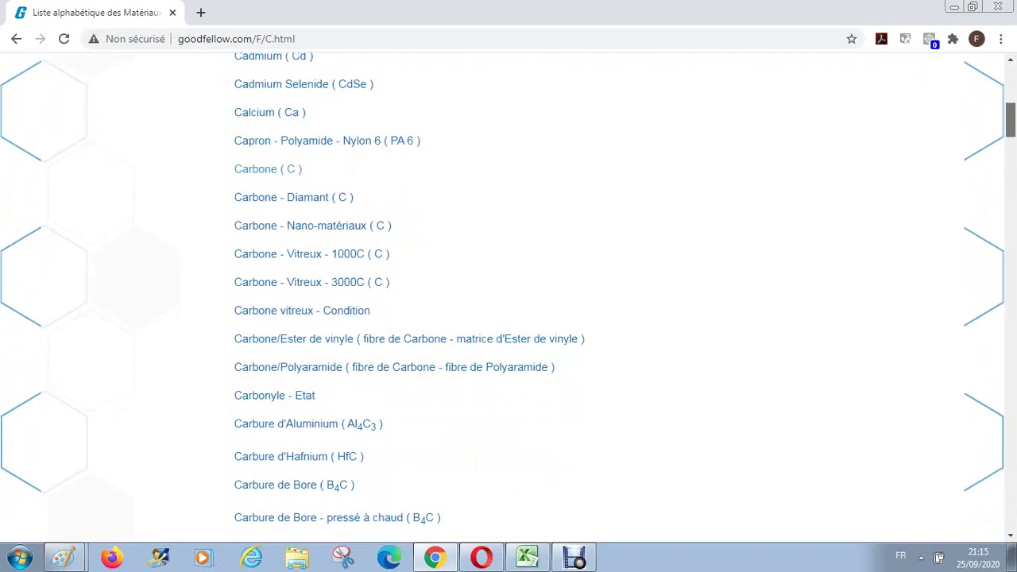
pyautogui.scroll(-12, 509, 310)
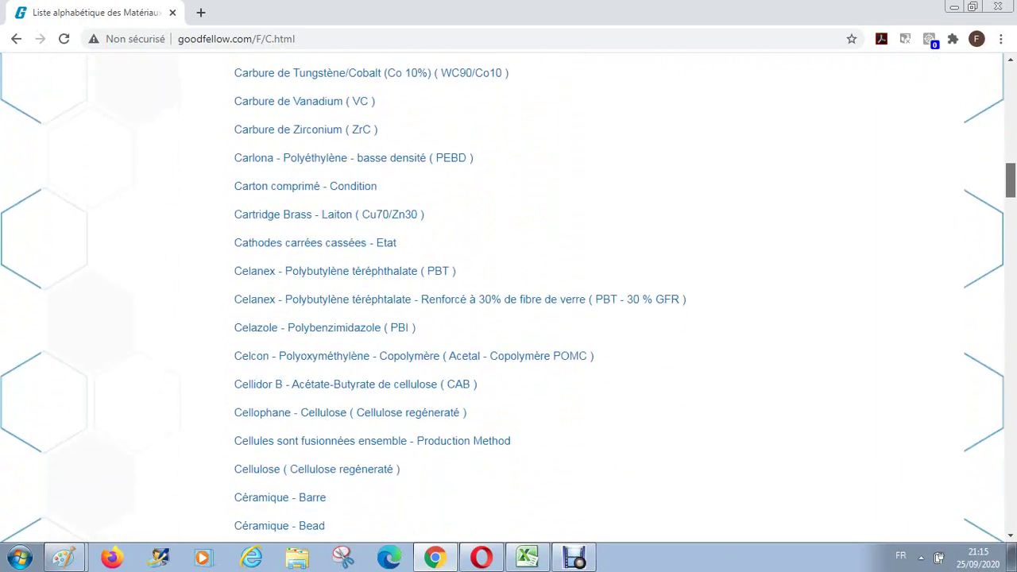
pyautogui.scroll(-8, 509, 310)
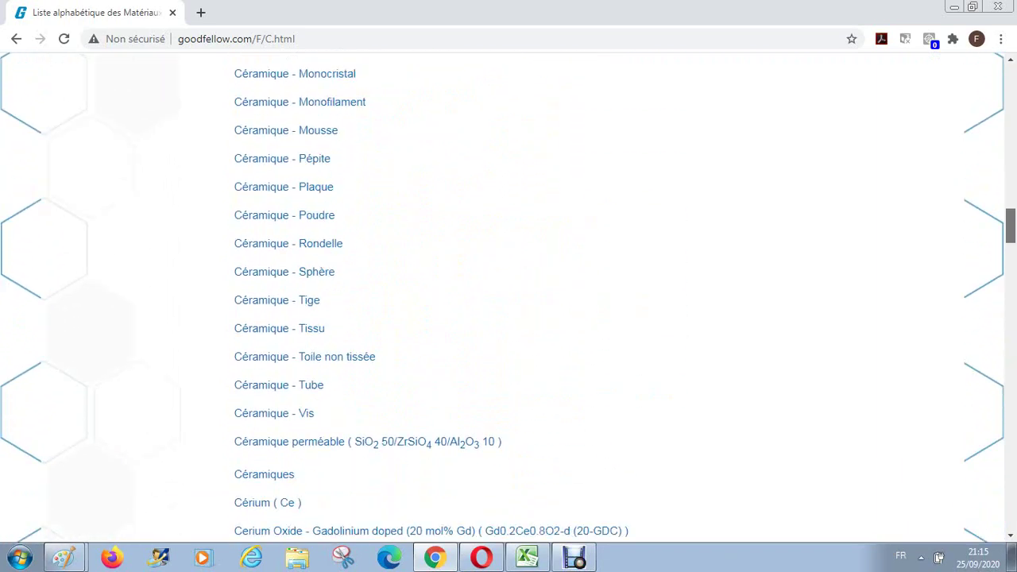
pyautogui.scroll(-5, 508, 309)
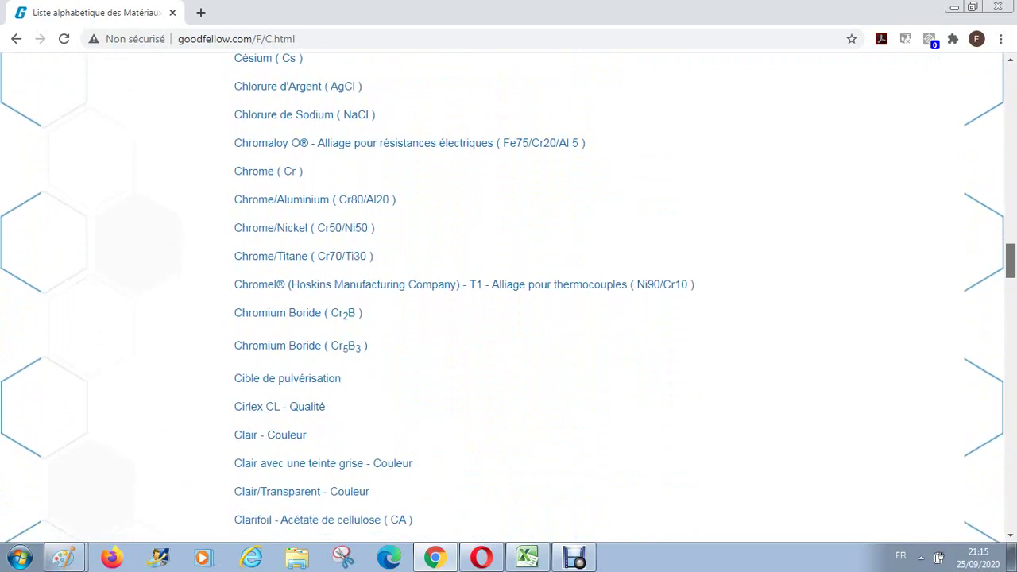
pyautogui.scroll(-3, 508, 310)
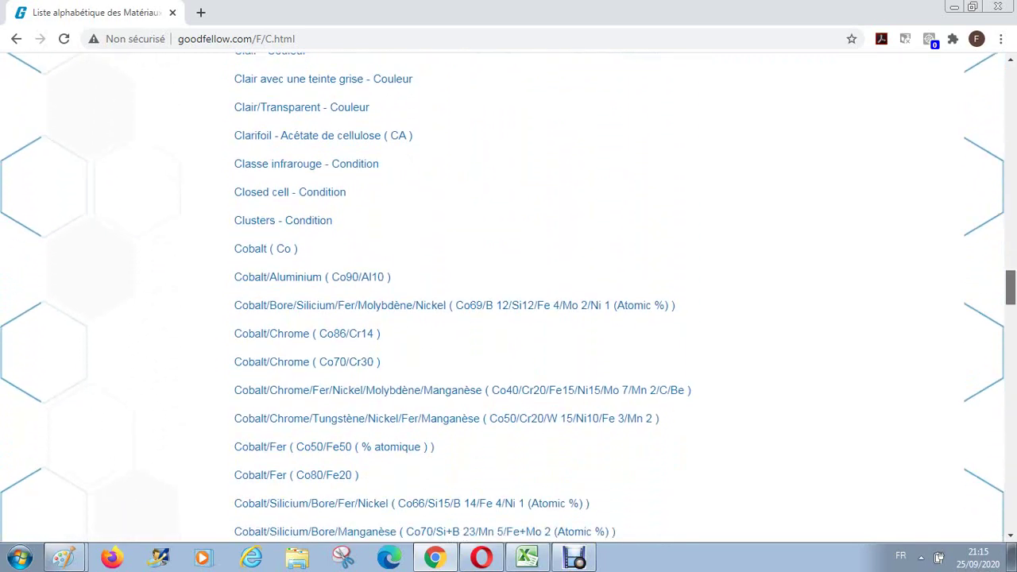
pyautogui.scroll(-7, 509, 310)
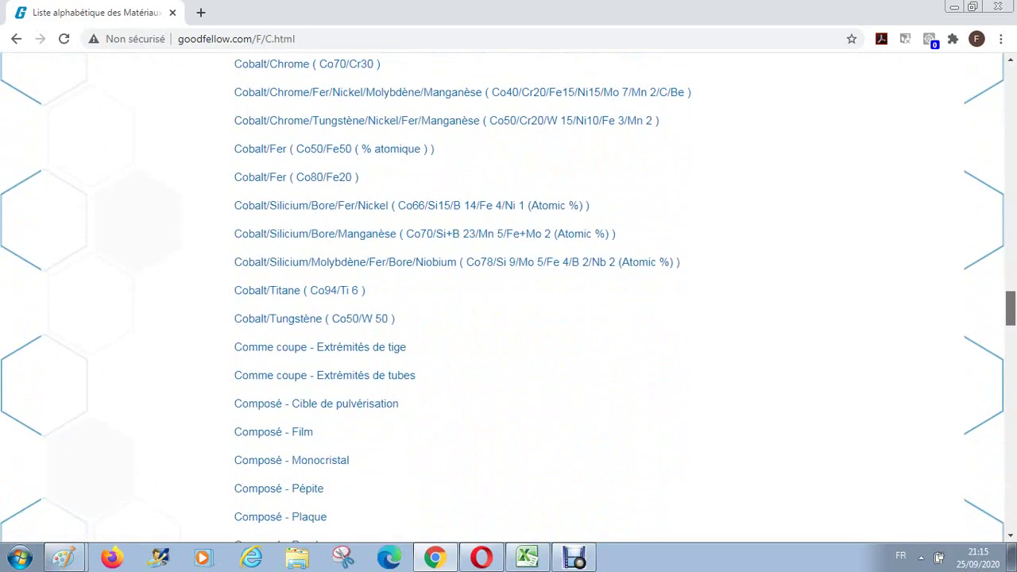
pyautogui.scroll(-8, 509, 309)
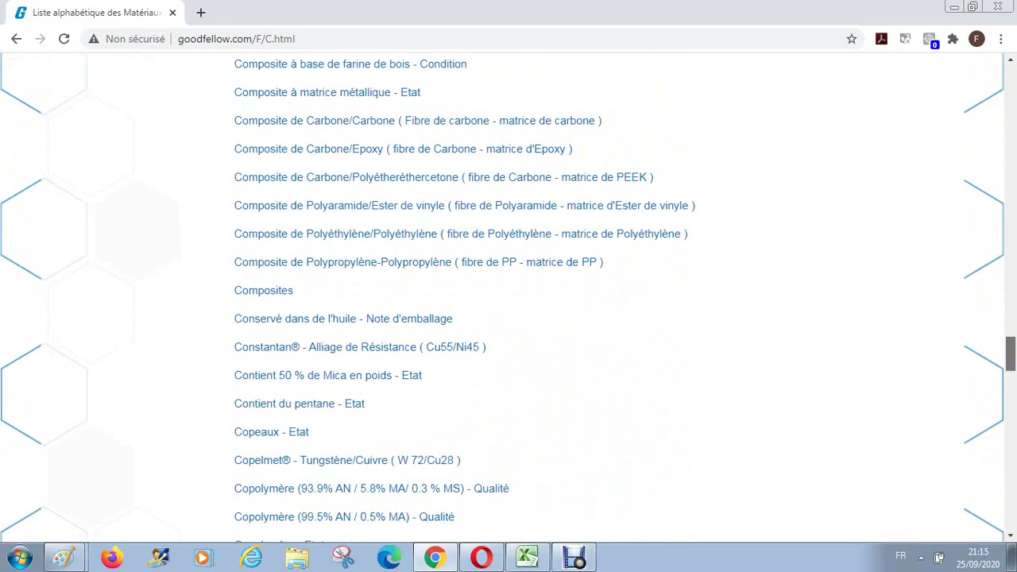
pyautogui.scroll(-4, 508, 310)
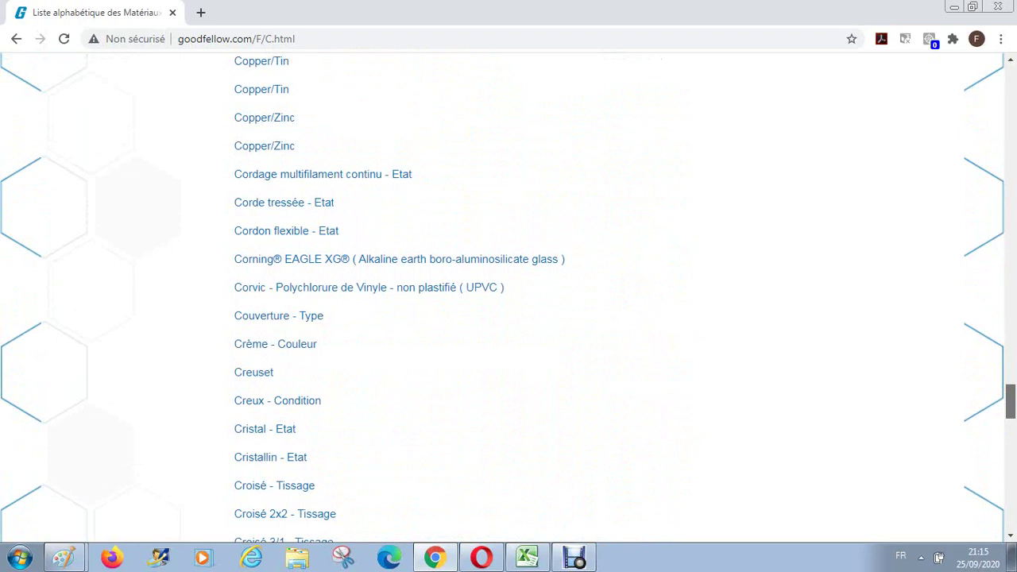
pyautogui.scroll(1, 508, 300)
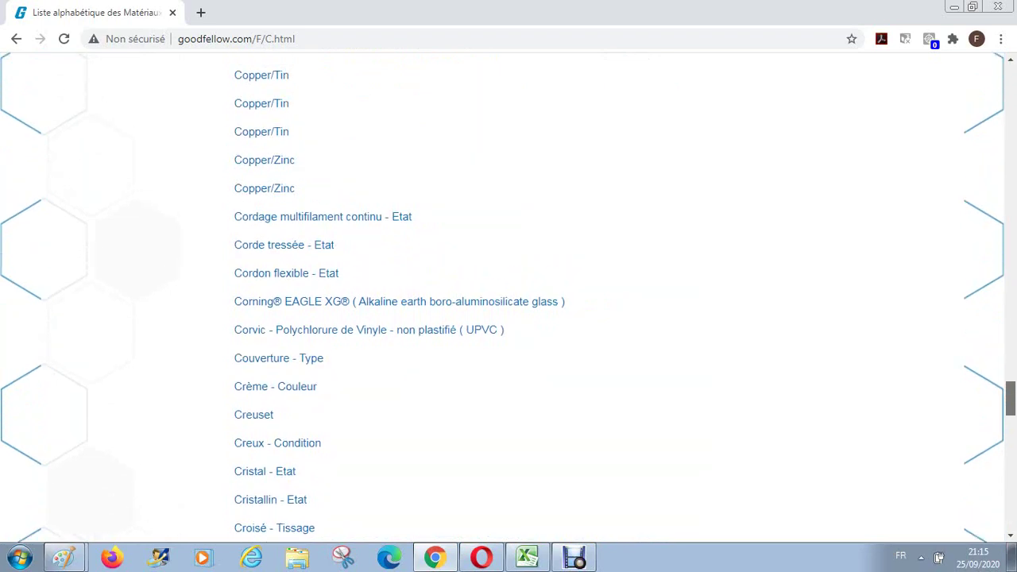
pyautogui.scroll(2, 508, 299)
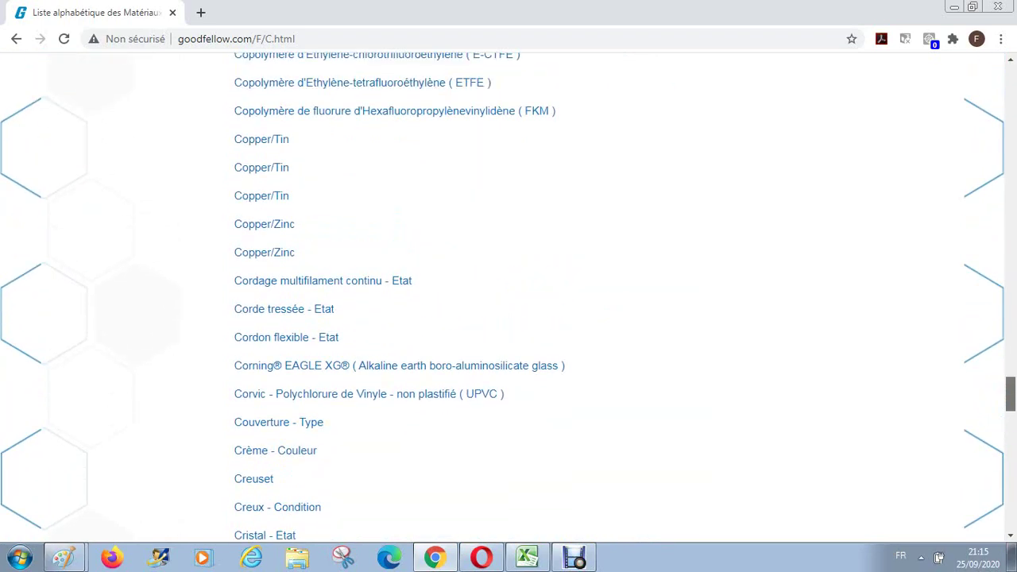
pyautogui.scroll(1, 509, 300)
pyautogui.scroll(-1, 508, 300)
pyautogui.scroll(-5, 508, 300)
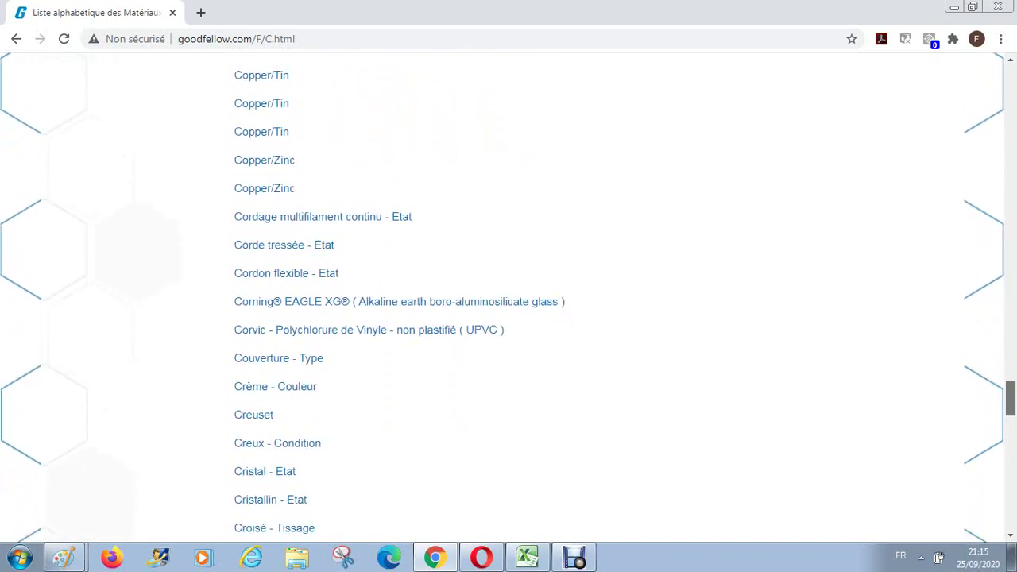
pyautogui.scroll(-9, 508, 299)
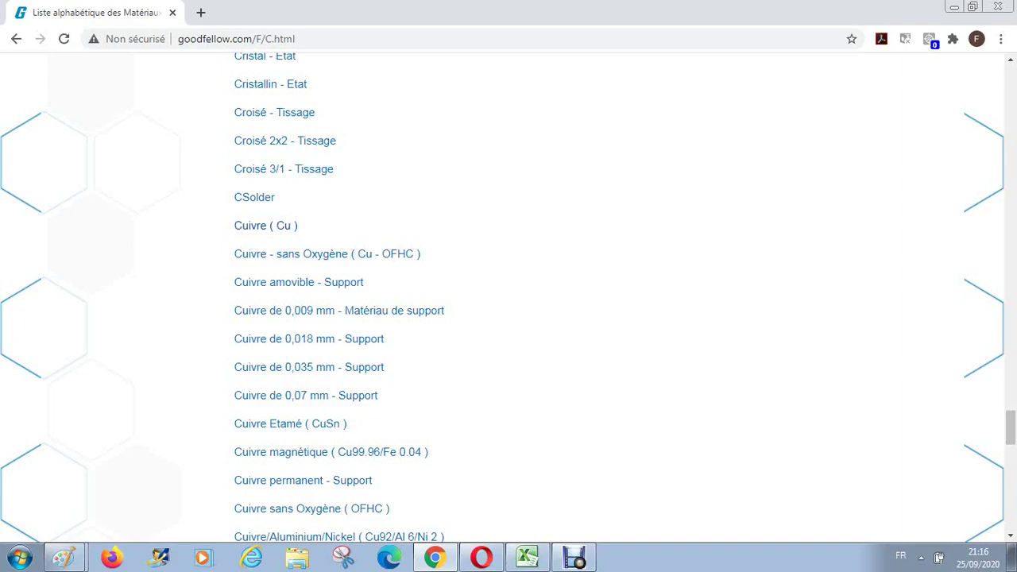
pyautogui.click(283, 226)
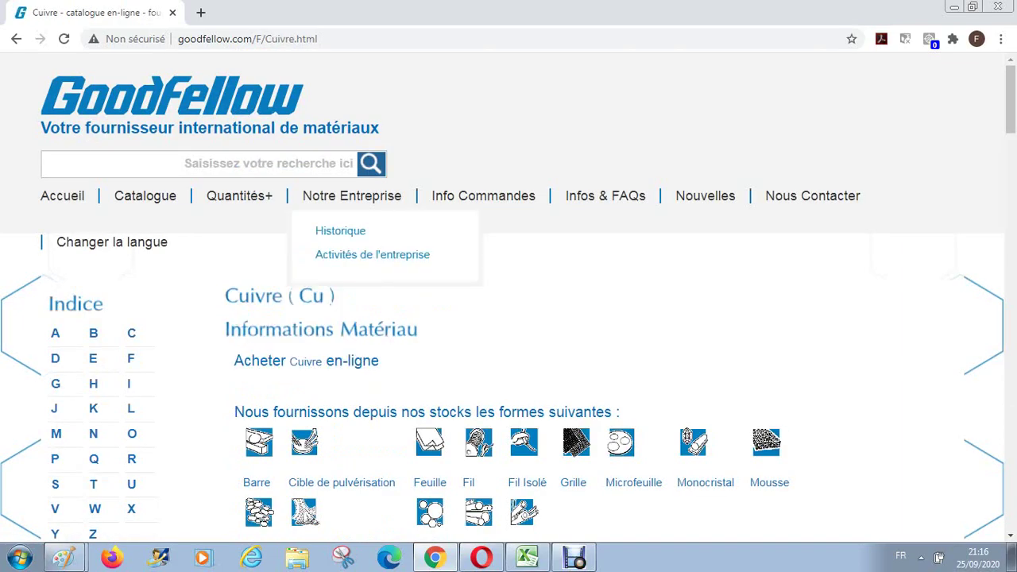
# Find copper's specific heat at 25C among the thermal characteristics and highlight its value
pyautogui.scroll(-15, 508, 302)
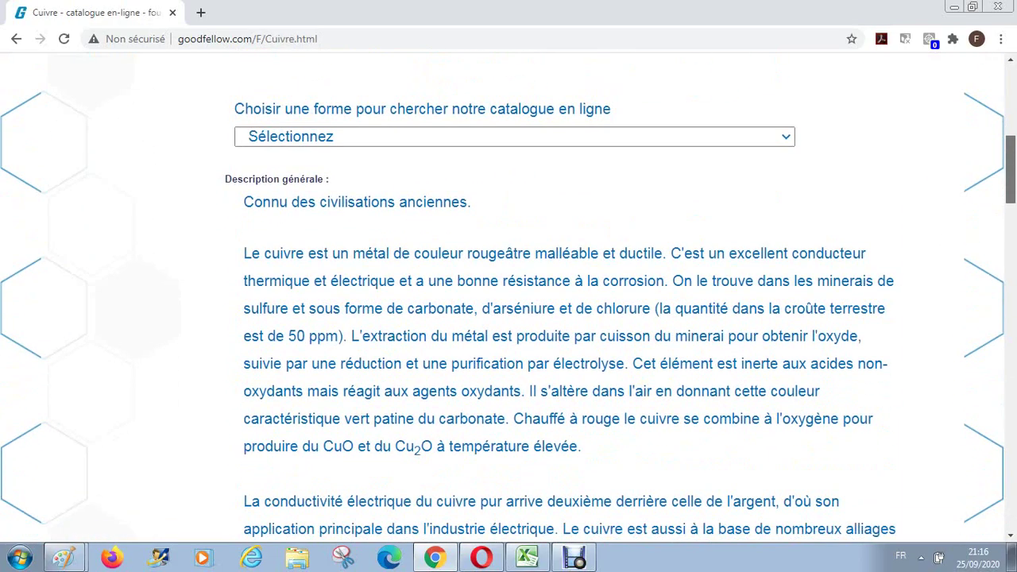
pyautogui.scroll(-9, 509, 302)
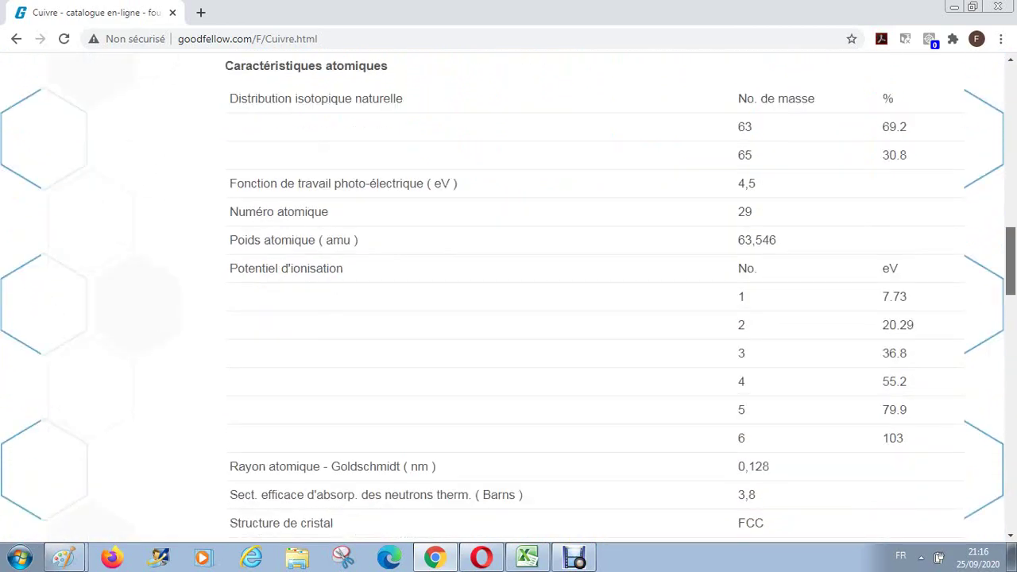
pyautogui.scroll(-4, 508, 302)
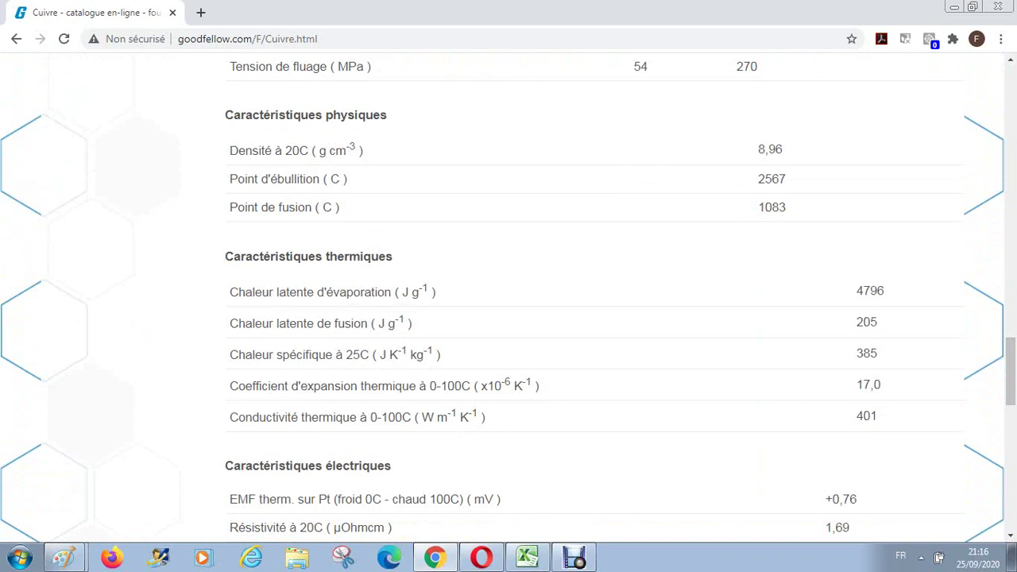
pyautogui.doubleClick(867, 353)
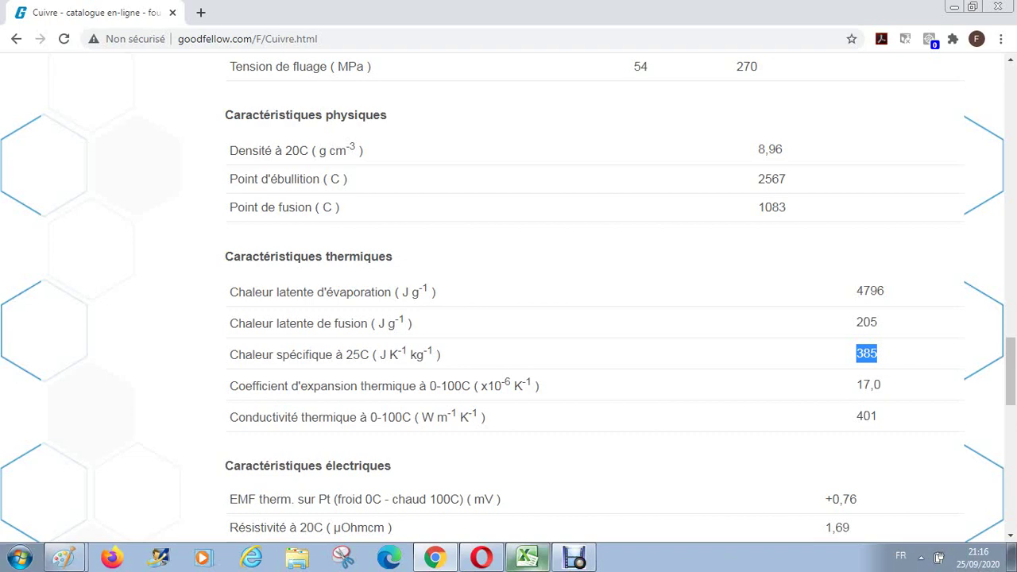
# Switch back to the Excel workbook, go to the Tube en cuivre sheet and select the Ccuivre value in C10
pyautogui.click(526, 558)
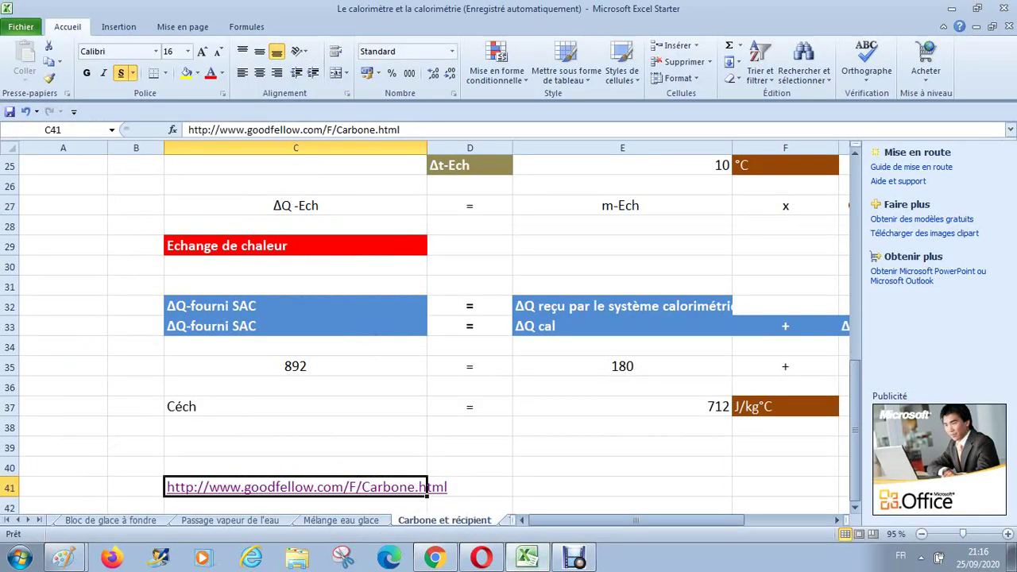
pyautogui.moveTo(854, 398); pyautogui.dragTo(854, 196)
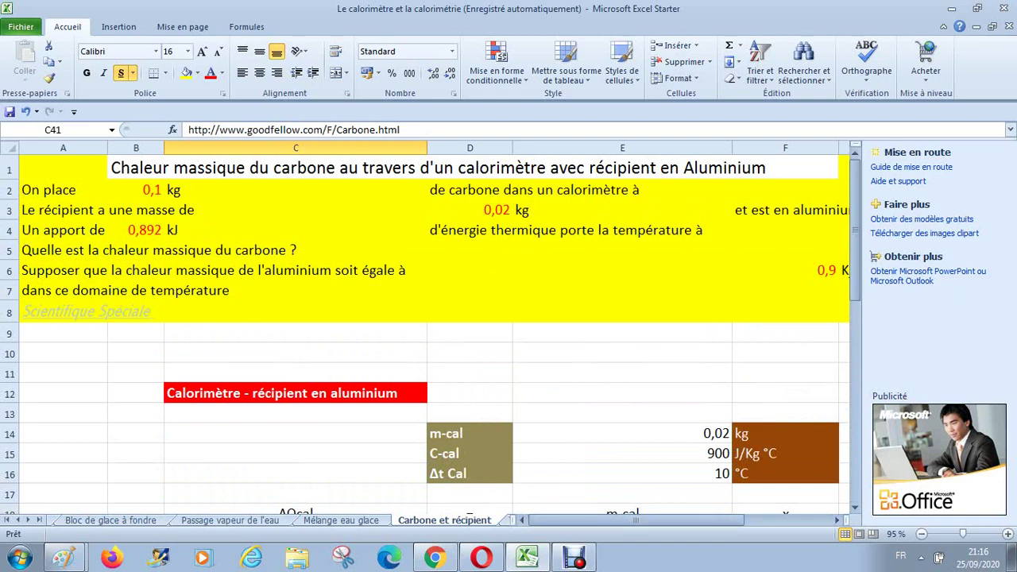
pyautogui.click(29, 519)
pyautogui.click(29, 519)
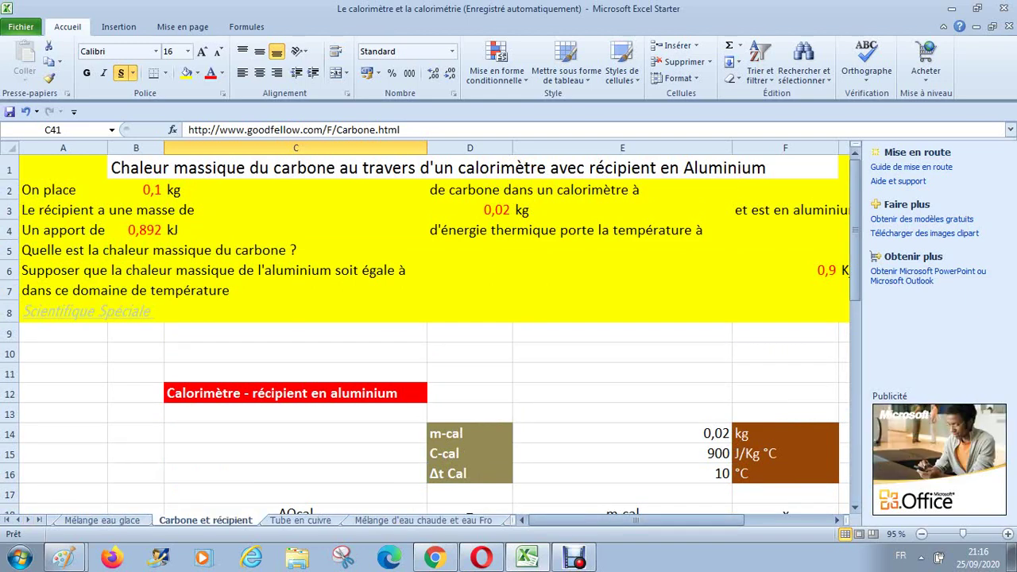
pyautogui.click(300, 520)
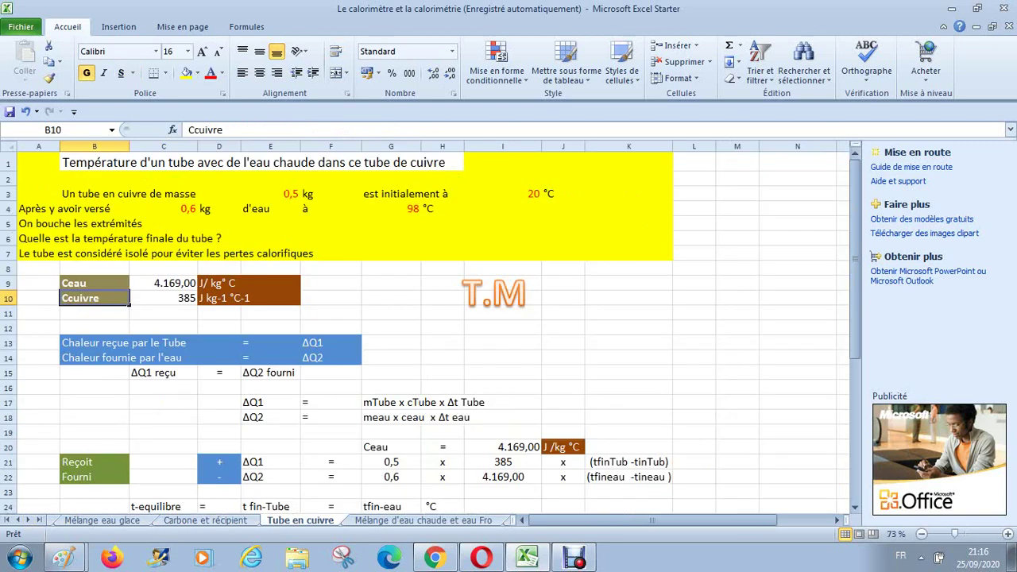
pyautogui.click(164, 298)
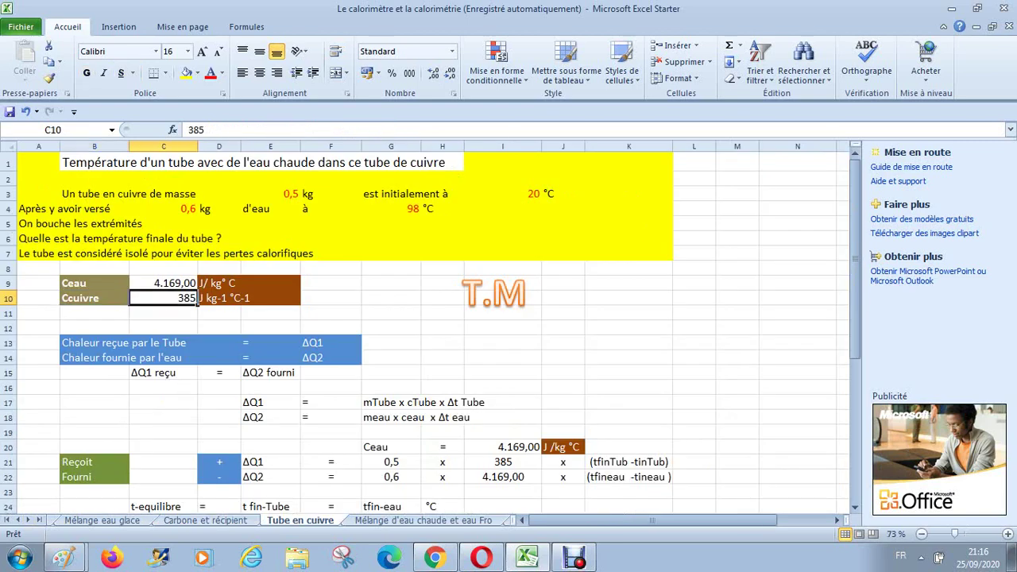
# Rewrite the unit of copper's specific heat in D10 as "J/ kg °C"
pyautogui.click(270, 298)
pyautogui.click(219, 298)
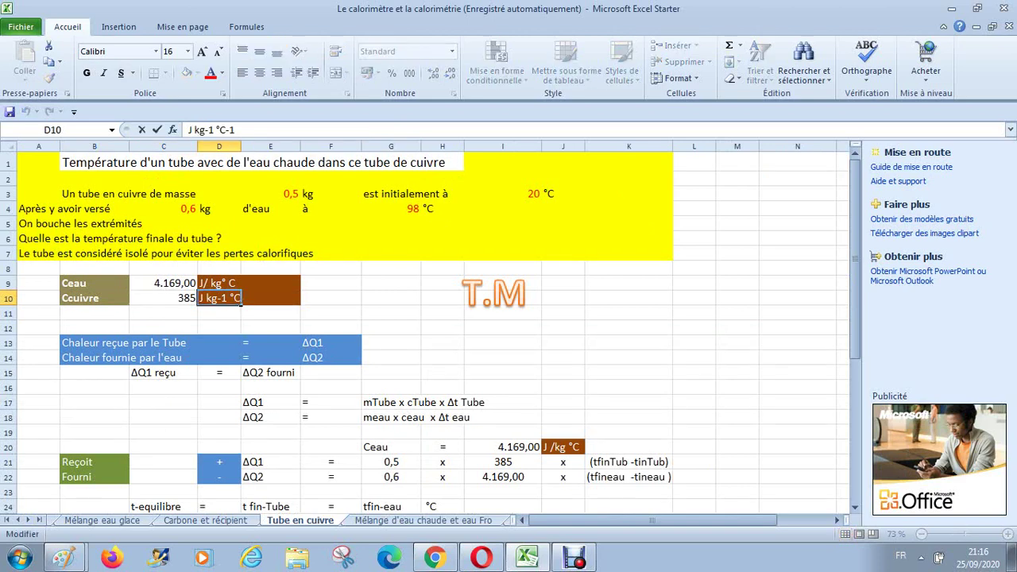
pyautogui.click(192, 130)
pyautogui.write('/')
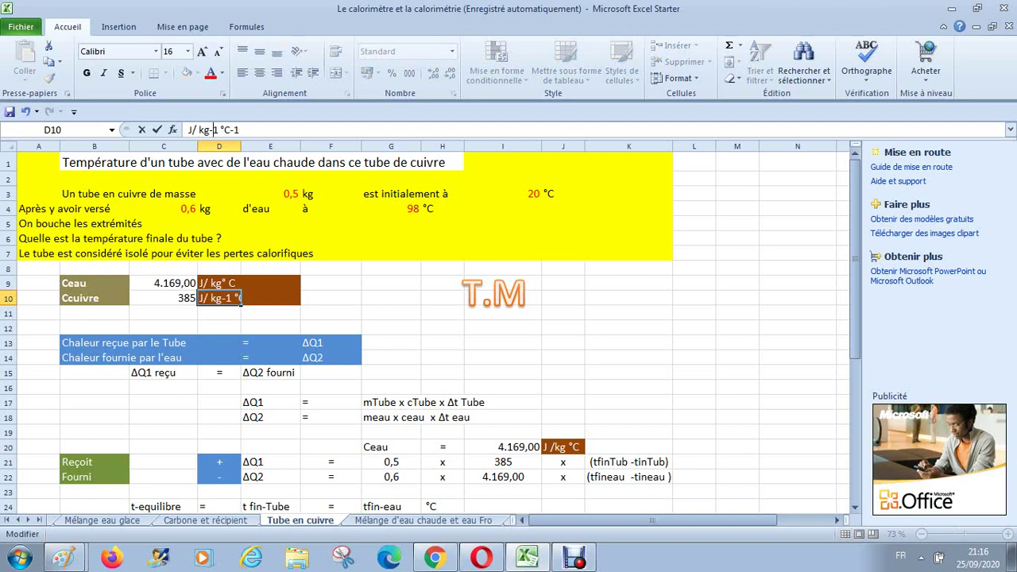
pyautogui.press('BackSpace')
pyautogui.press('BackSpace')
pyautogui.press('End')
pyautogui.press('BackSpace')
pyautogui.press('BackSpace')
pyautogui.press('Return')
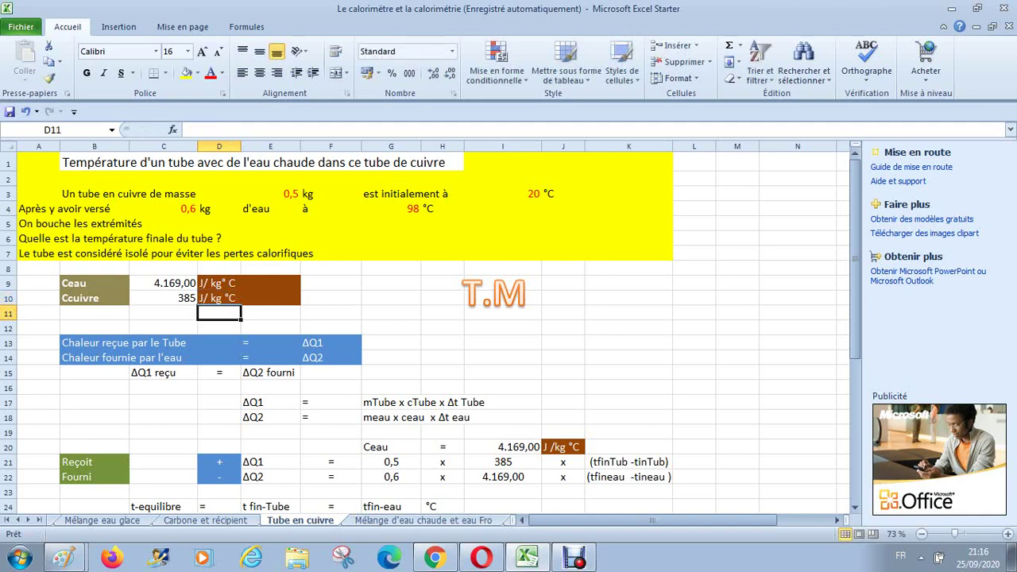
# Move the degree sign directly before the C in water's specific heat unit in D9, separated from kg
pyautogui.press('Up')
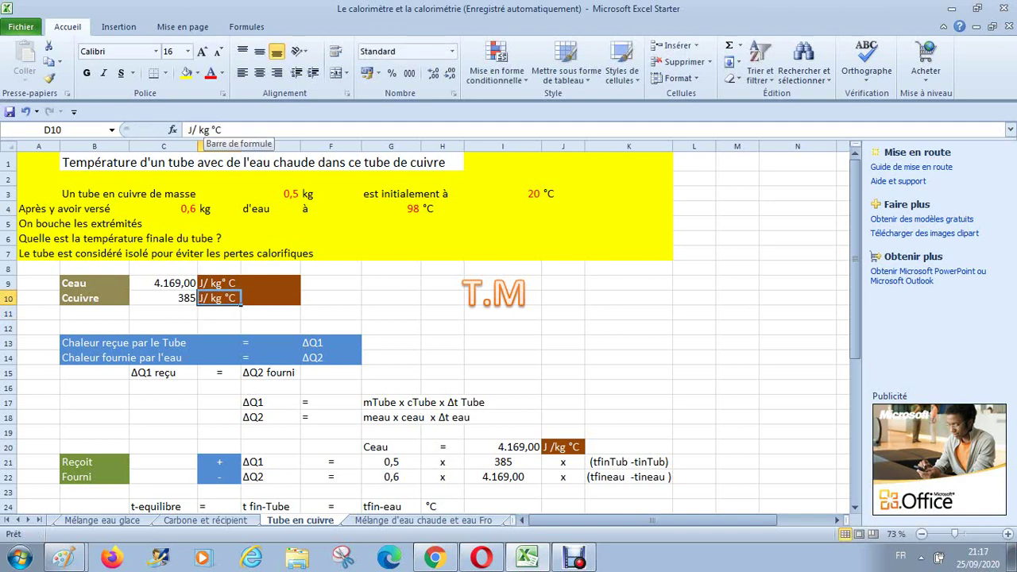
pyautogui.press('Up')
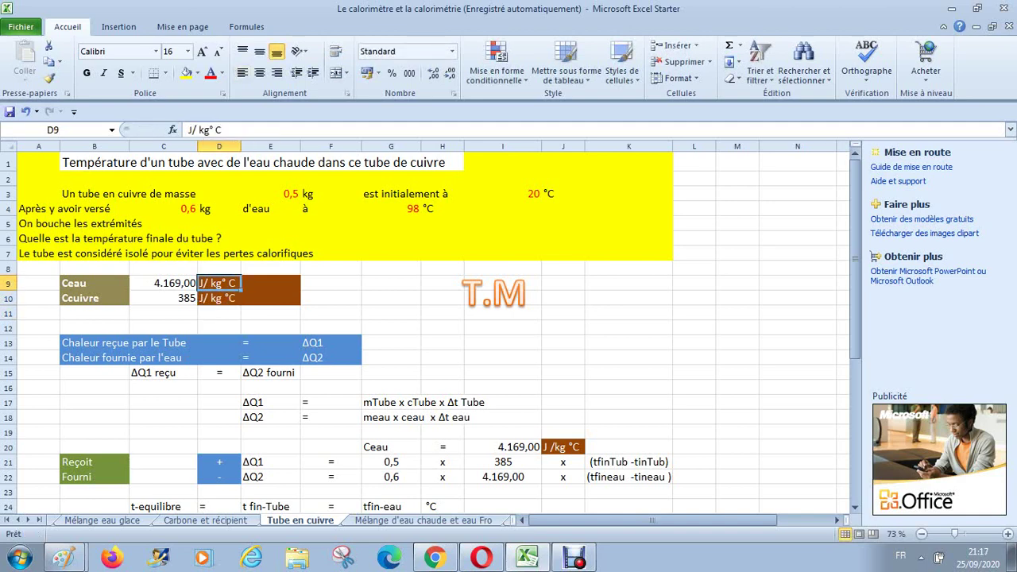
pyautogui.click(210, 129)
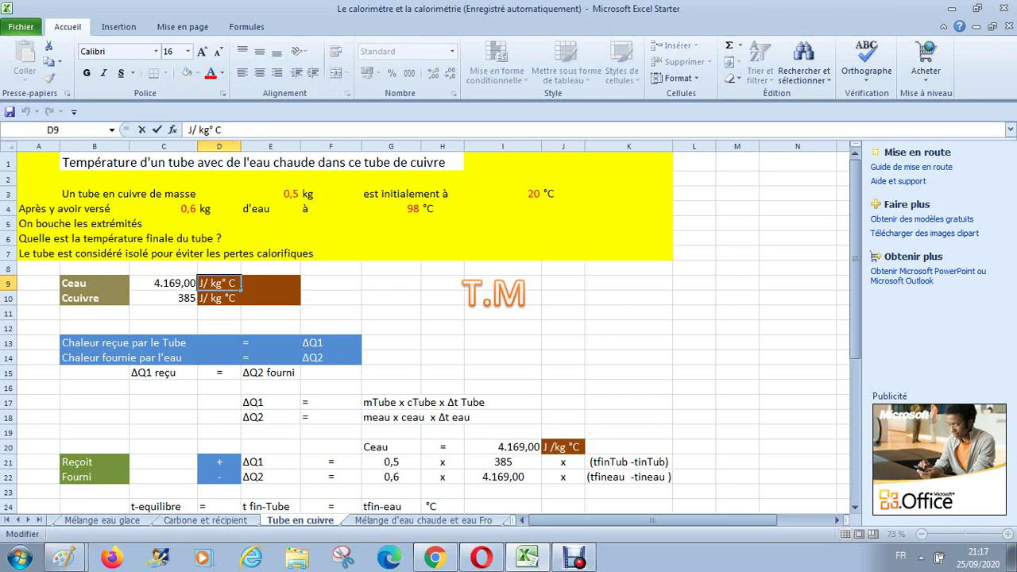
pyautogui.press('Right')
pyautogui.press('Delete')
pyautogui.press('Delete')
pyautogui.press('Delete')
pyautogui.write('°')
pyautogui.press('Return')
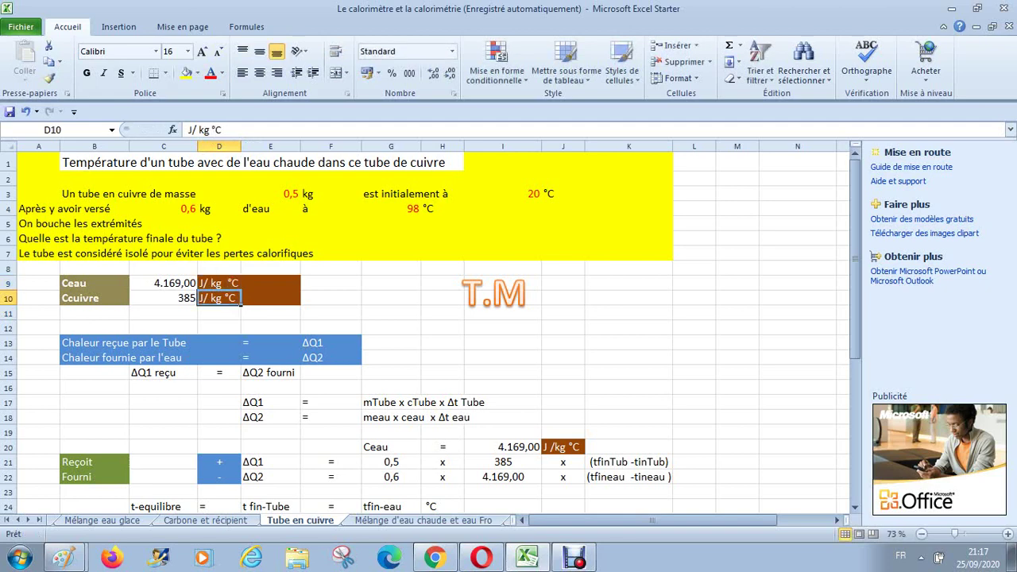
# Remove the extra space before °C in D9 so the unit reads "J/ kg °C"
pyautogui.click(218, 283)
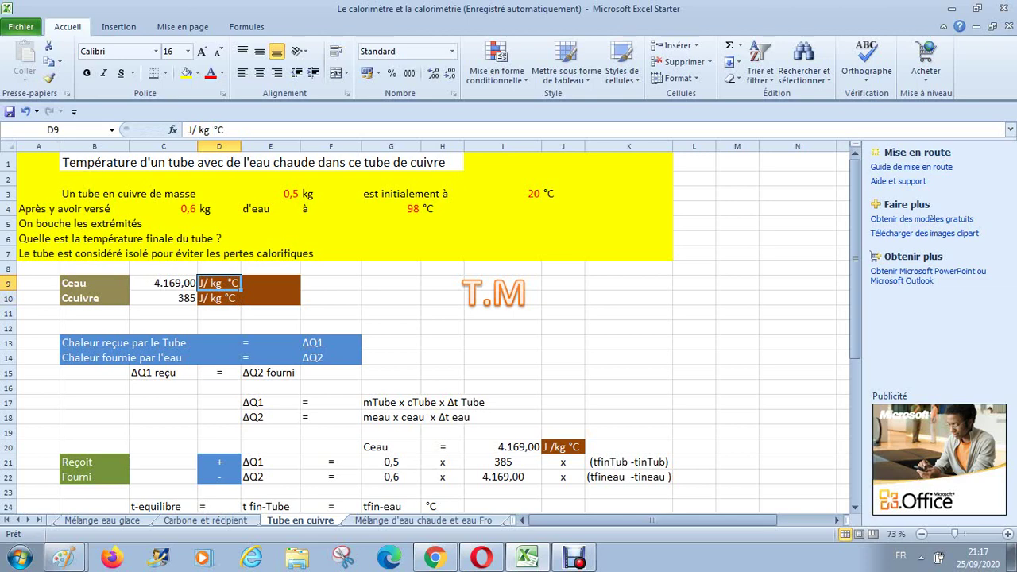
pyautogui.click(213, 129)
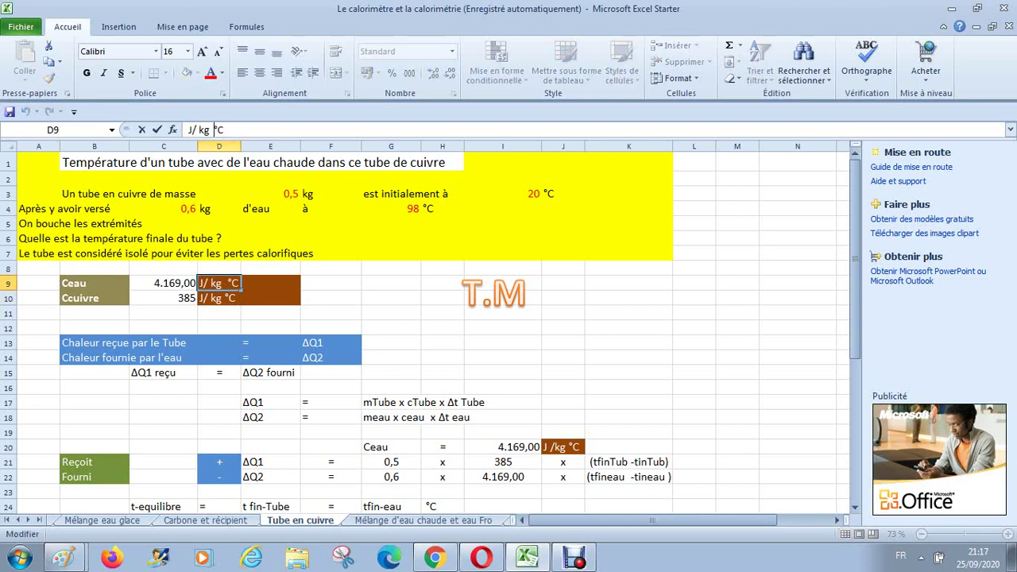
pyautogui.press('BackSpace')
pyautogui.press('Return')
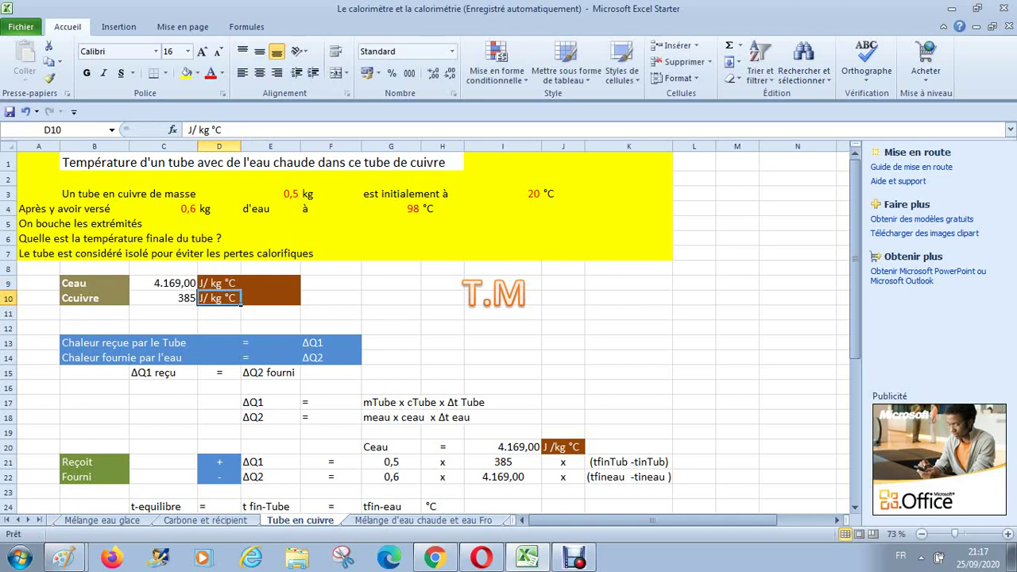
pyautogui.press('Up')
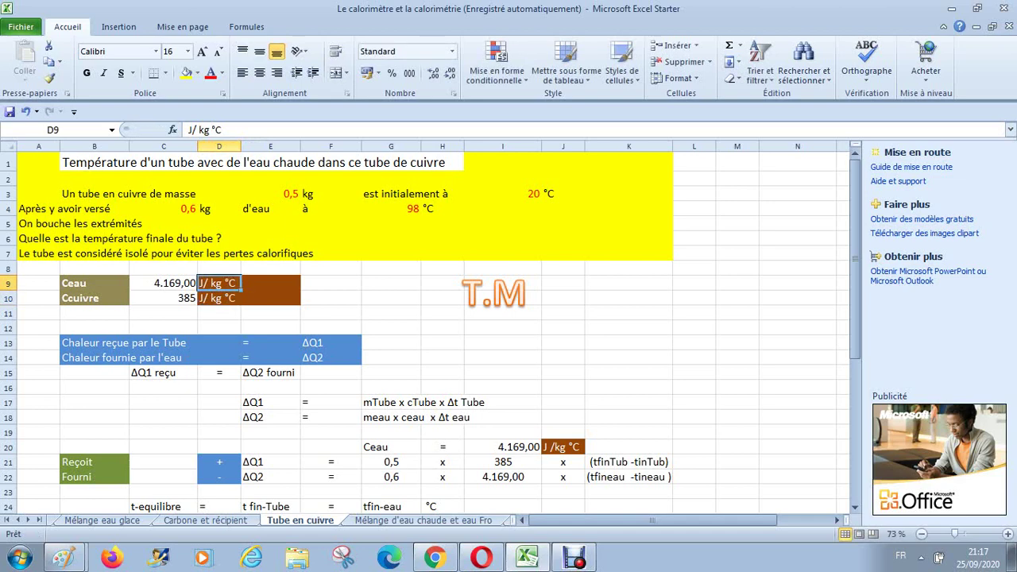
# Relabel water's specific heat in B9 as "C-eau"
pyautogui.press('Left')
pyautogui.press('Left')
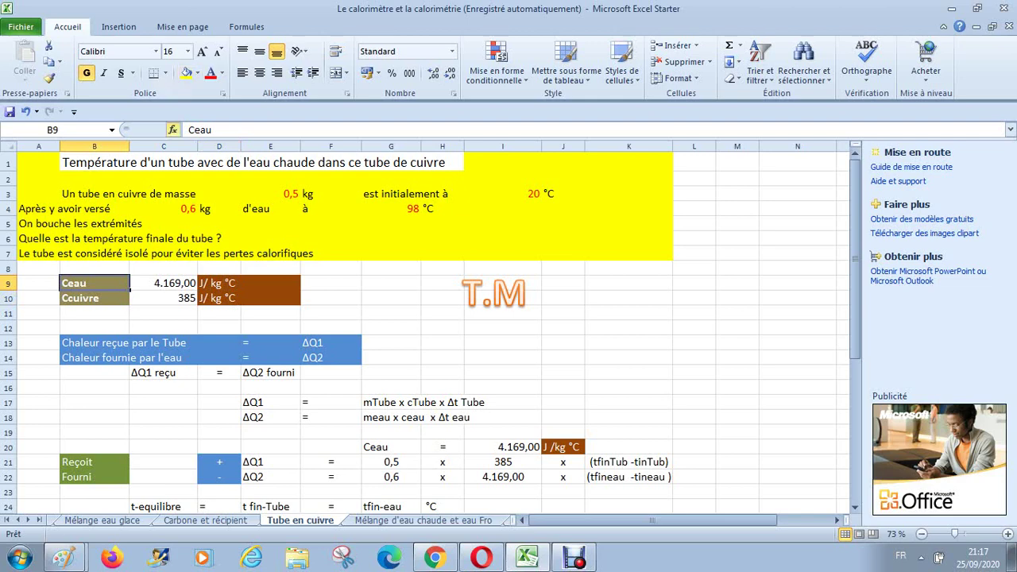
pyautogui.click(194, 130)
pyautogui.write('-µ')
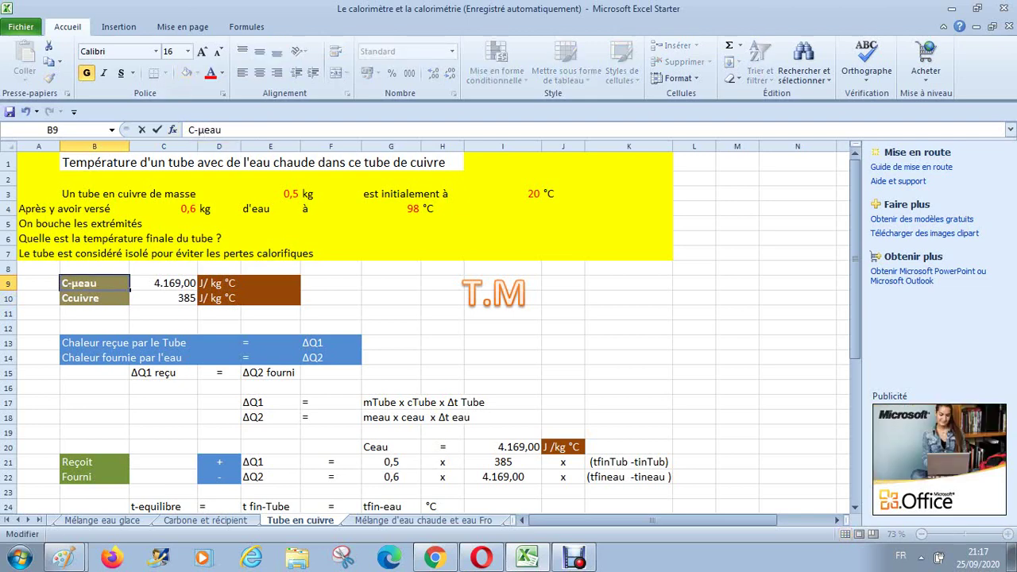
pyautogui.press('BackSpace')
pyautogui.press('Return')
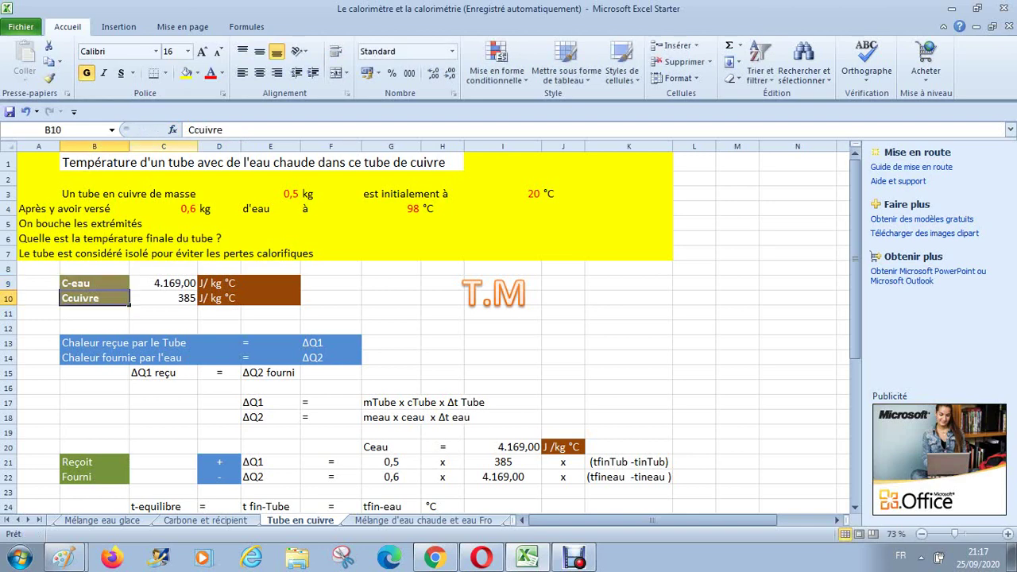
# Relabel copper's specific heat in B10 as "C-cu"
pyautogui.click(195, 129)
pyautogui.write('-c')
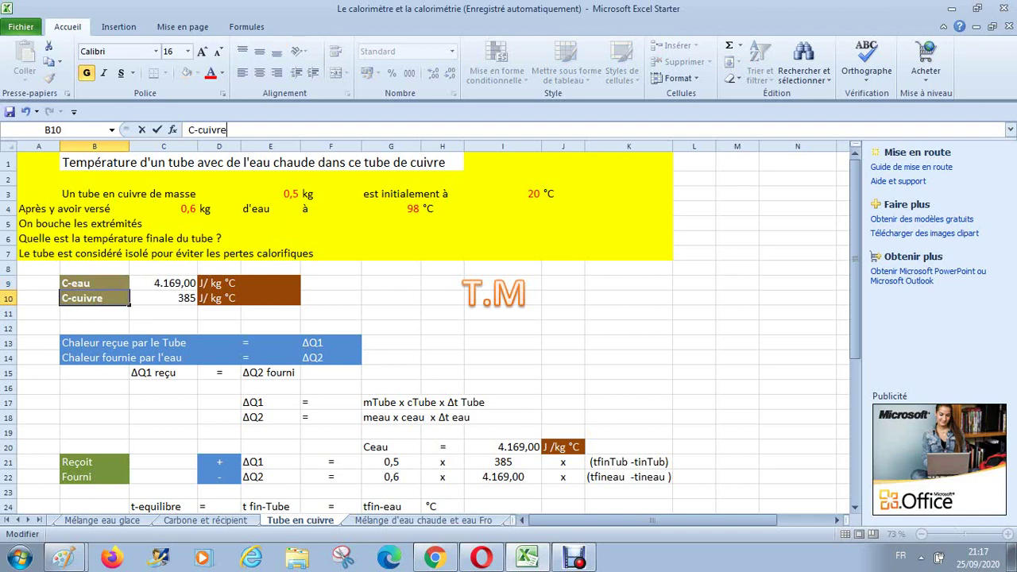
pyautogui.press('BackSpace')
pyautogui.press('BackSpace')
pyautogui.press('BackSpace')
pyautogui.press('BackSpace')
pyautogui.press('Return')
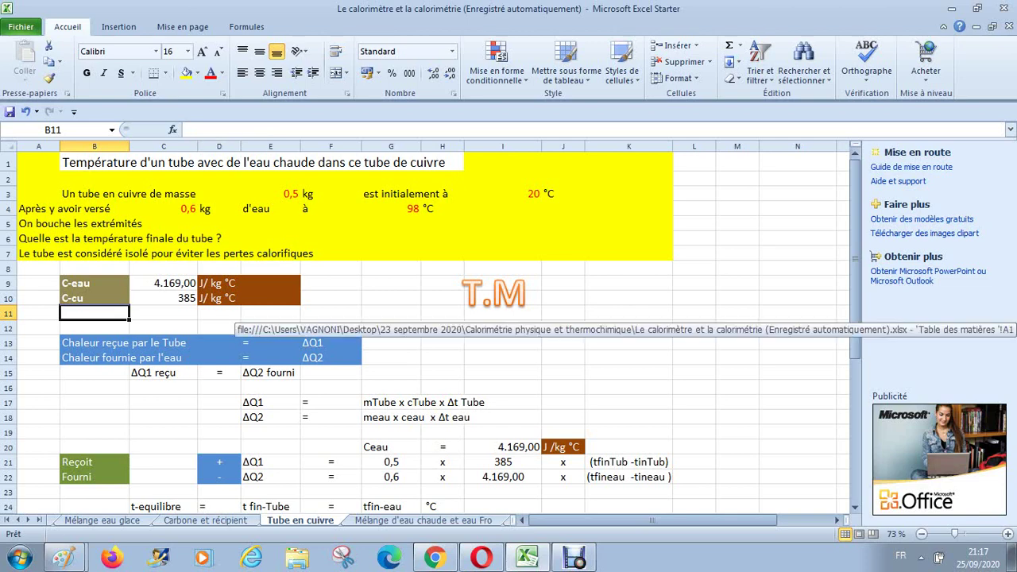
# Follow the T.M link to the table of contents and undo the last label change in B10
pyautogui.click(492, 294)
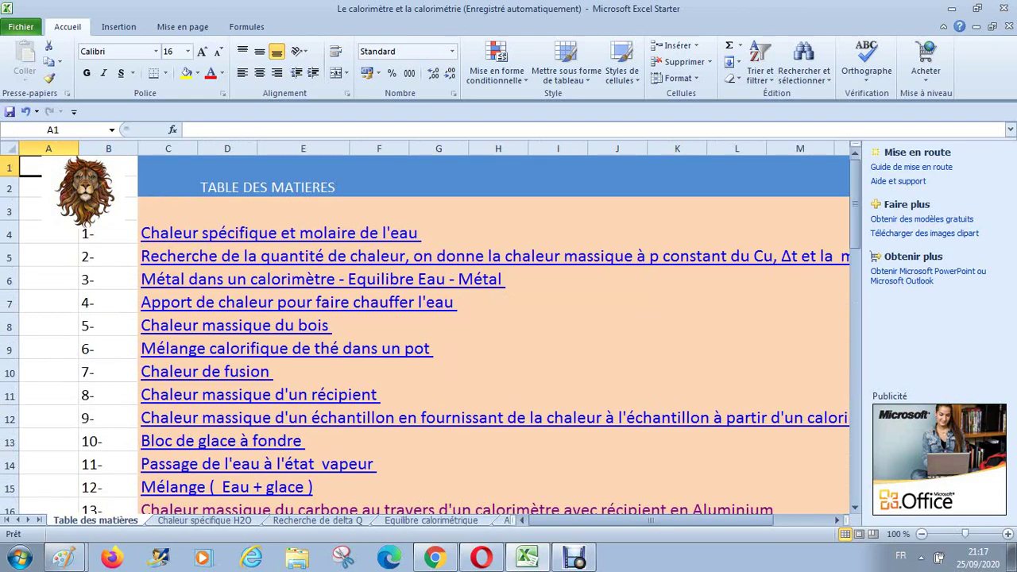
pyautogui.click(26, 112)
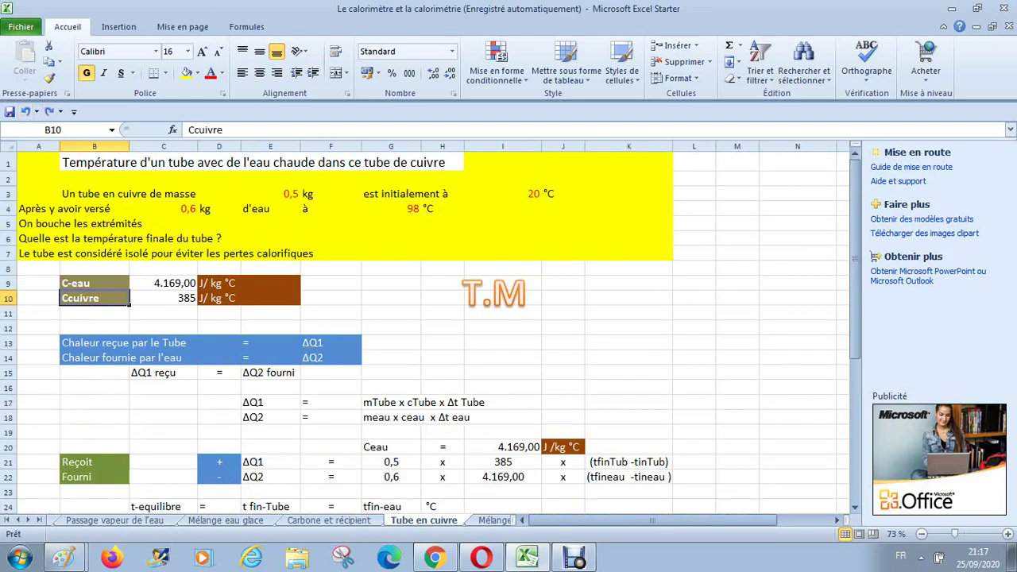
# Move the T.M WordArt link beside the yellow problem statement, into columns L and M near row 3
pyautogui.rightClick(493, 310)
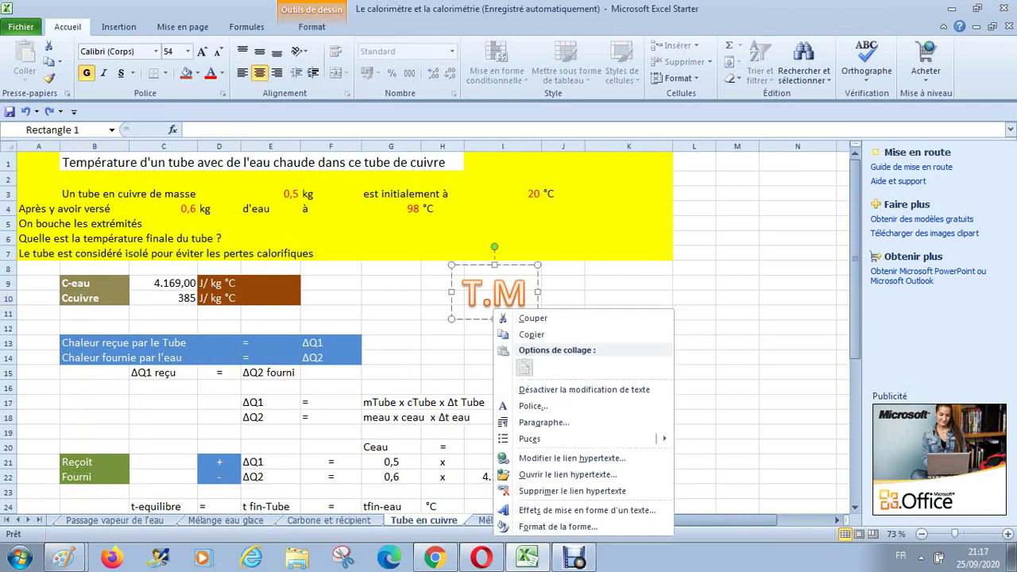
pyautogui.press('Escape')
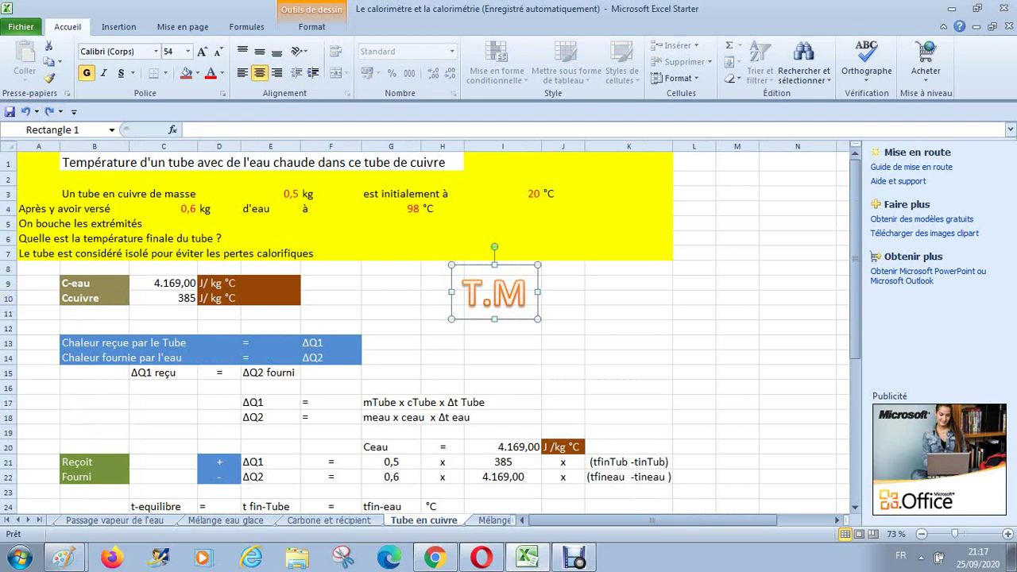
pyautogui.moveTo(476, 319); pyautogui.dragTo(699, 211)
pyautogui.click(694, 268)
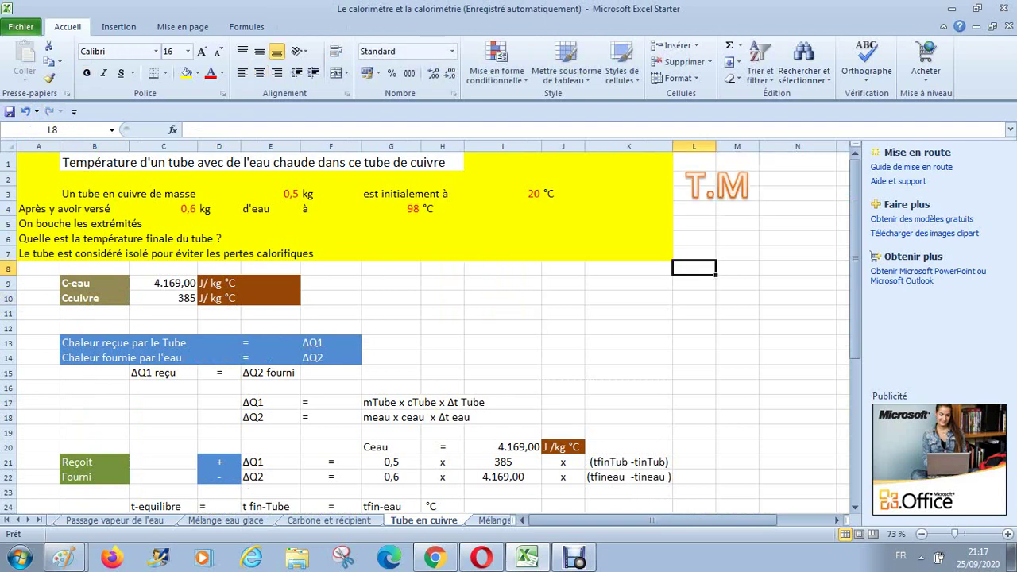
# Go to row 13 and examine the line defining the heat received by the tube as ΔQ1
pyautogui.press('Left')
pyautogui.press('Left')
pyautogui.press('Left')
pyautogui.press('Left')
pyautogui.press('Left')
pyautogui.press('Left')
pyautogui.press('Left')
pyautogui.press('Left')
pyautogui.press('Left')
pyautogui.press('Left')
pyautogui.press('Left')
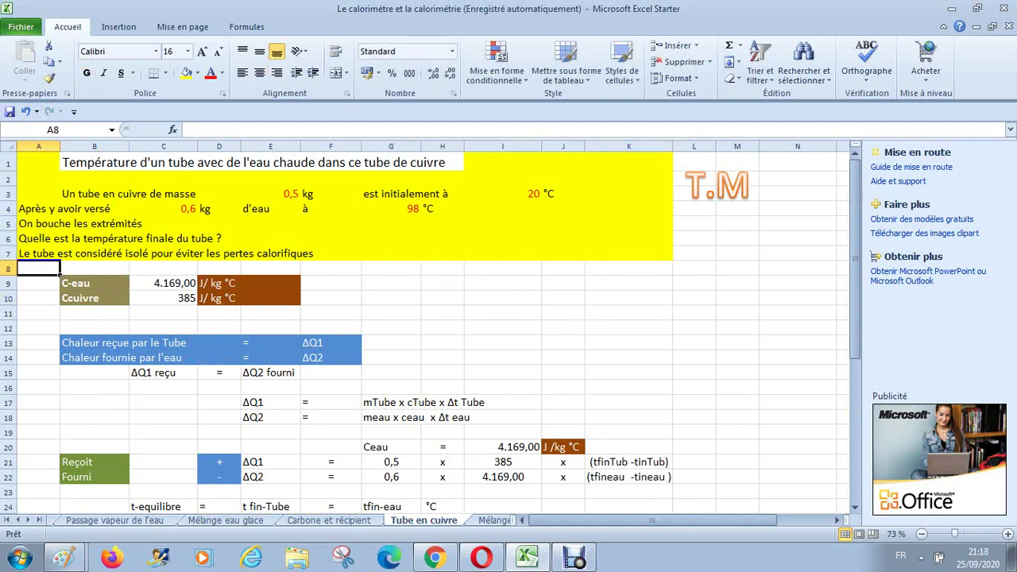
pyautogui.press('Down')
pyautogui.press('Down')
pyautogui.press('Down')
pyautogui.press('Down')
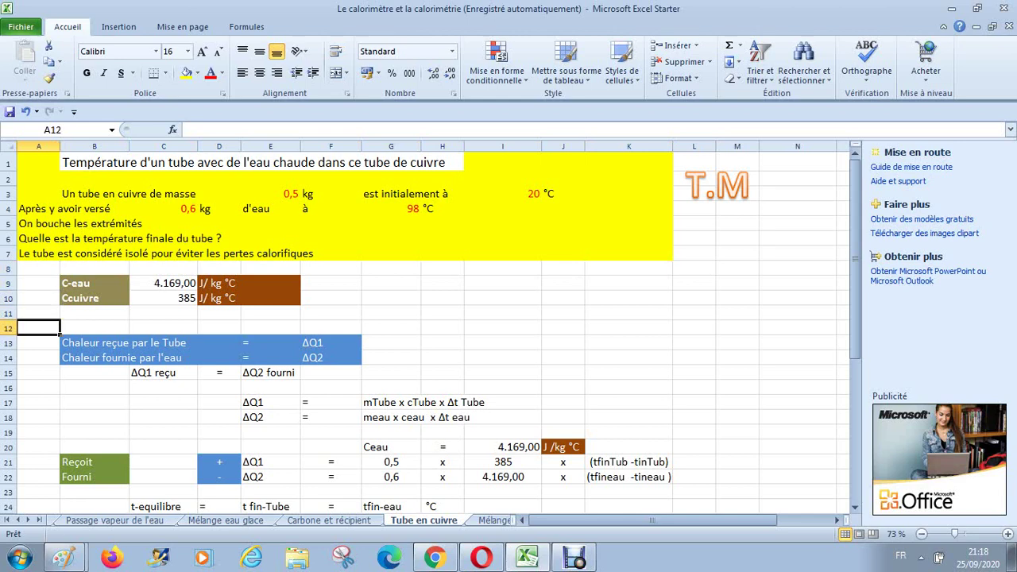
pyautogui.press('Down')
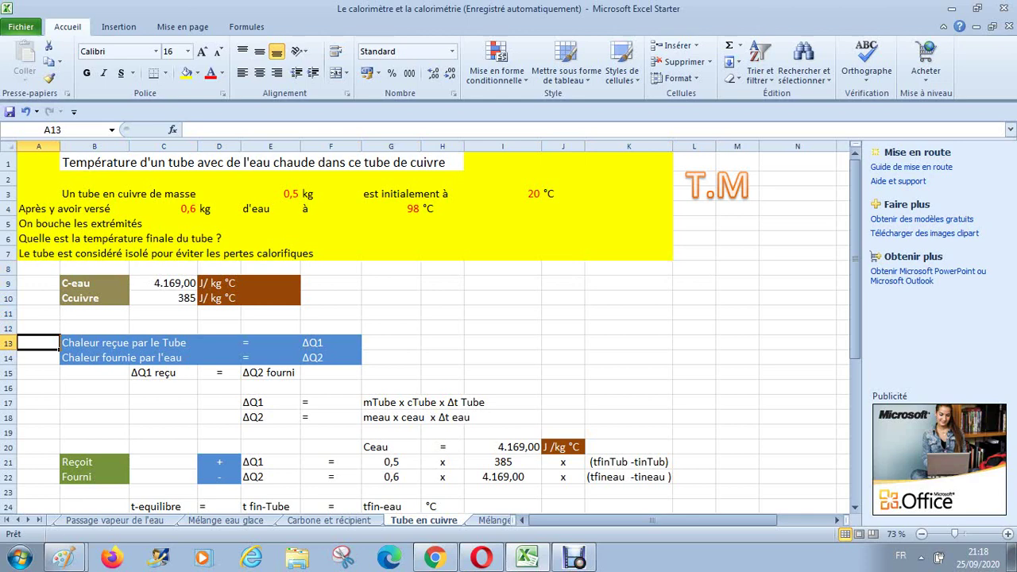
pyautogui.press('Right')
pyautogui.press('Right')
pyautogui.press('Right')
pyautogui.press('Right')
pyautogui.press('Right')
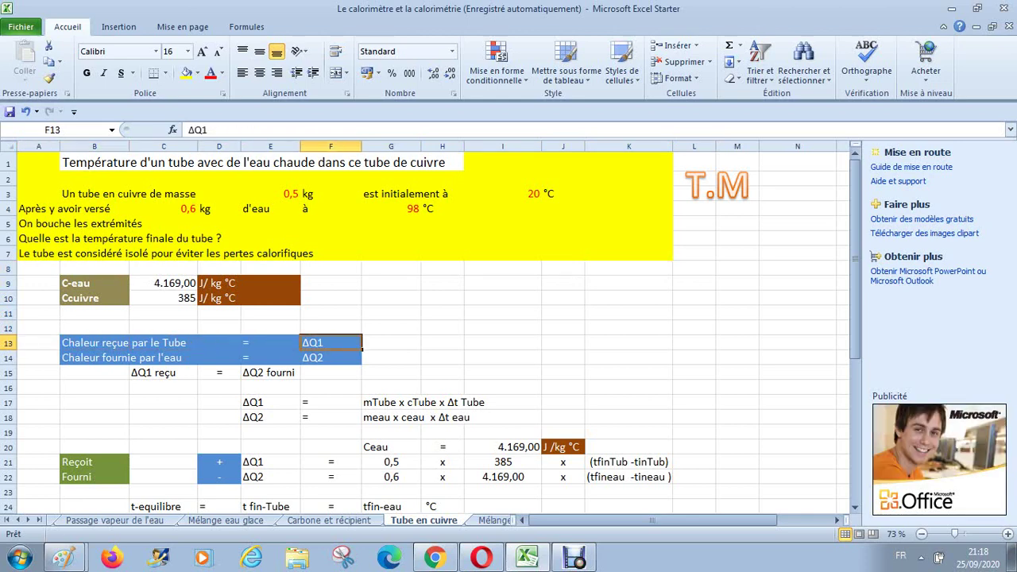
pyautogui.press('Left')
pyautogui.press('Left')
pyautogui.press('Left')
pyautogui.press('Left')
pyautogui.press('Left')
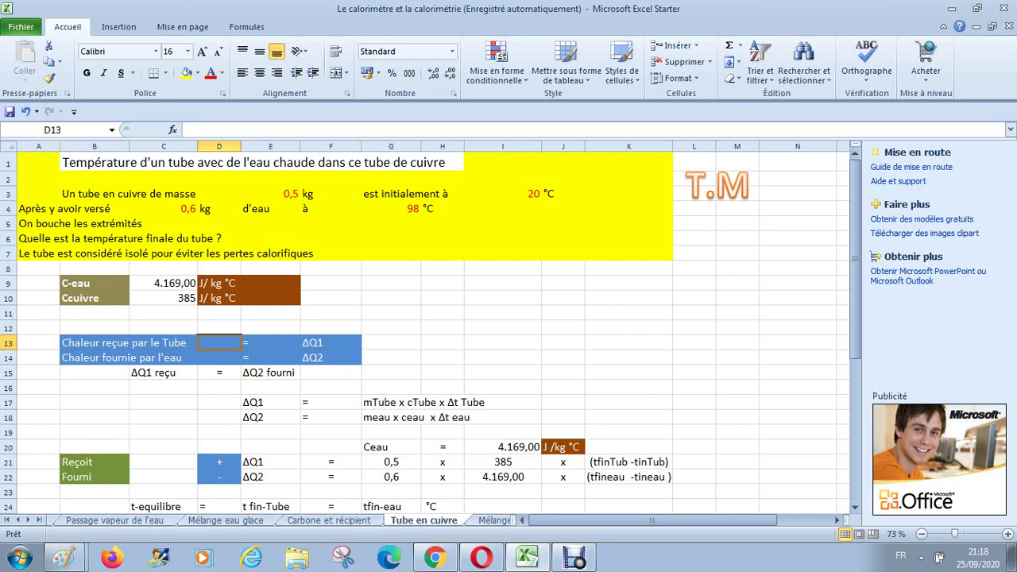
# Examine the line in row 14 defining the heat supplied by the water as ΔQ2
pyautogui.press('Down')
pyautogui.press('Right')
pyautogui.press('Right')
pyautogui.press('Right')
pyautogui.press('Right')
pyautogui.press('Right')
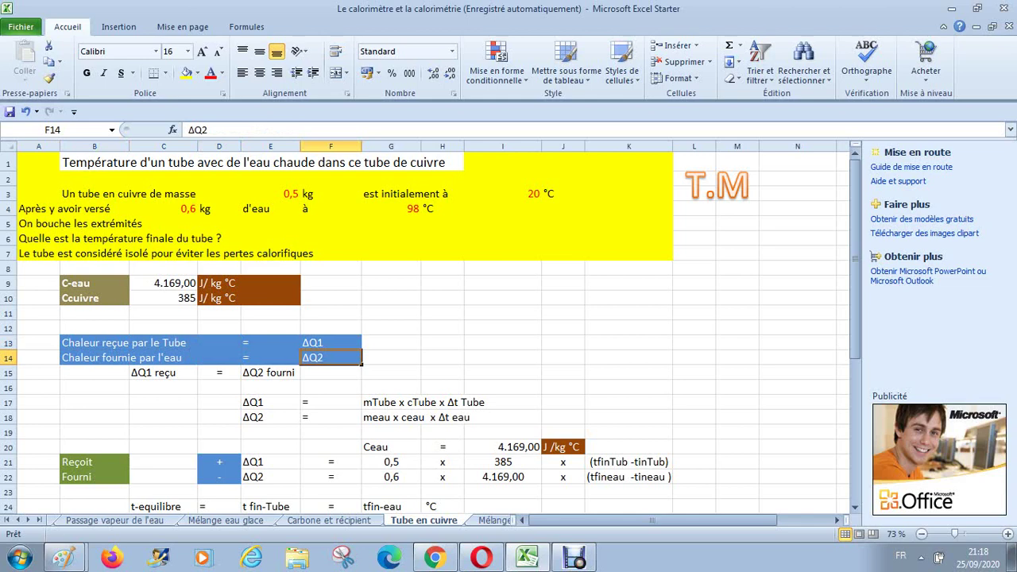
# Insert a blank row above the "ΔQ1 reçu = ΔQ2 fourni" line in row 15 and remove the new row's fill
pyautogui.rightClick(10, 373)
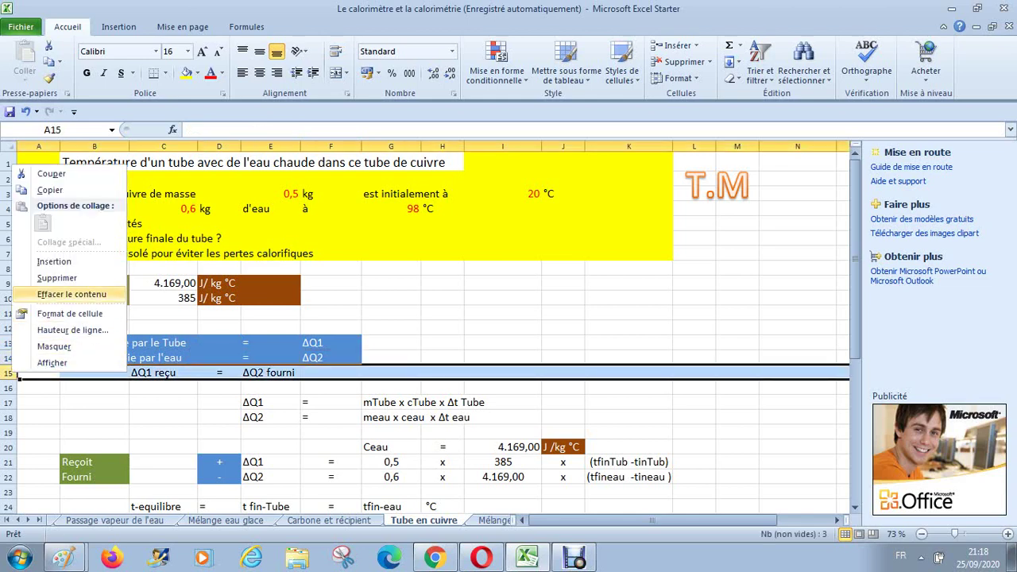
pyautogui.click(54, 260)
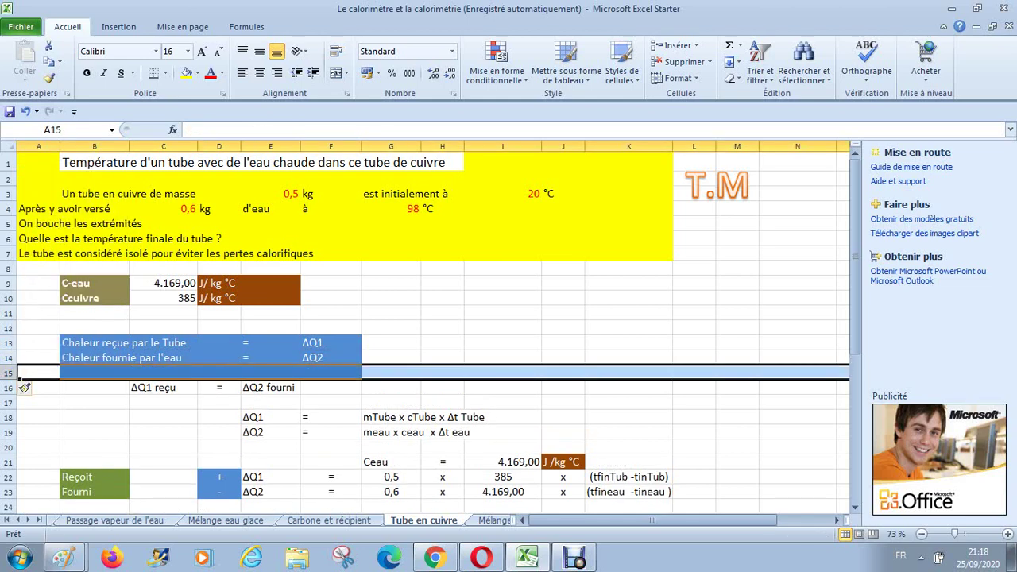
pyautogui.click(197, 72)
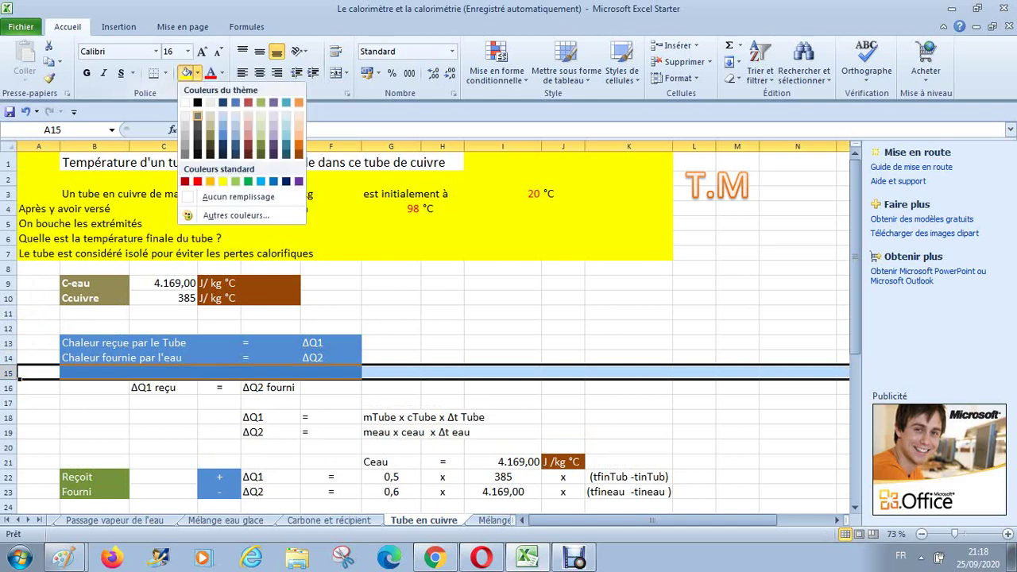
pyautogui.click(238, 197)
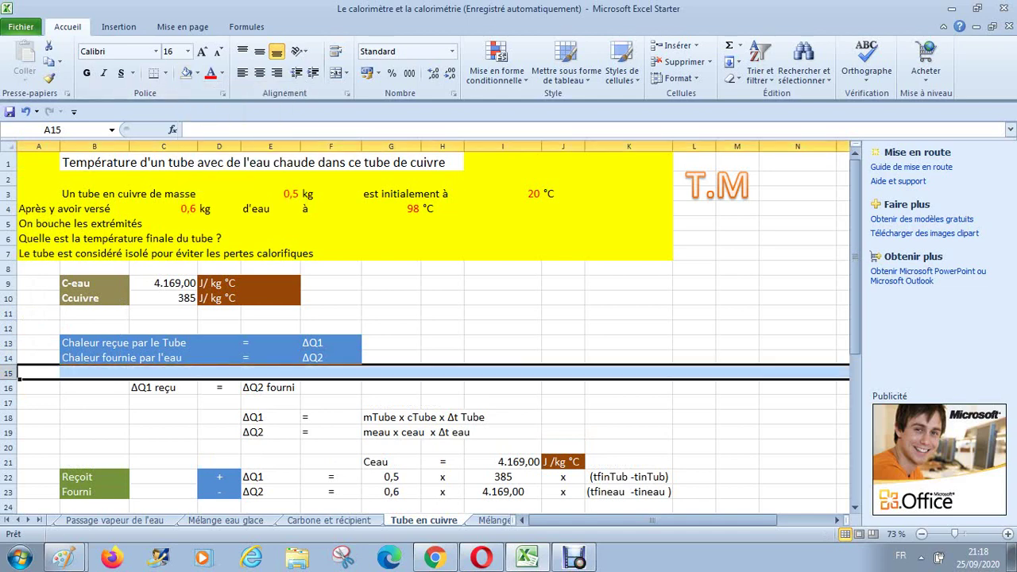
# Examine the heat balance in row 16, from ΔQ1 reçu in C16 to ΔQ2 fourni in E16
pyautogui.click(163, 402)
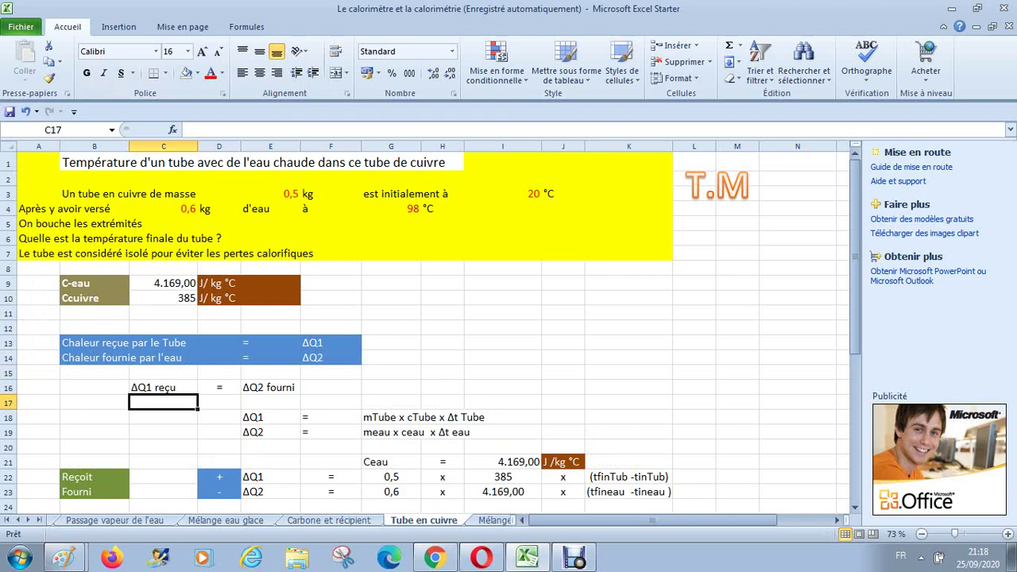
pyautogui.click(163, 388)
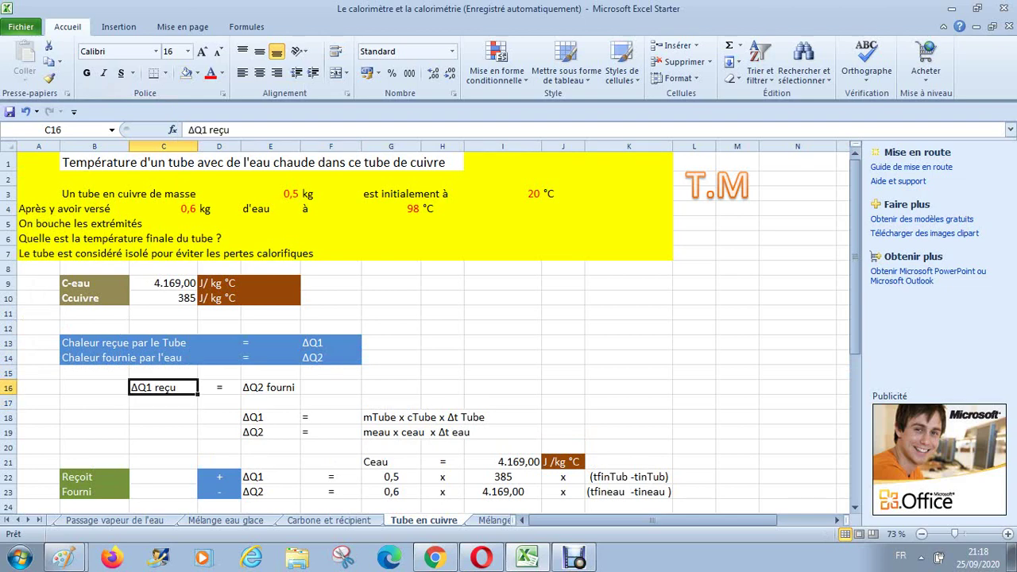
pyautogui.press('Right')
pyautogui.press('Right')
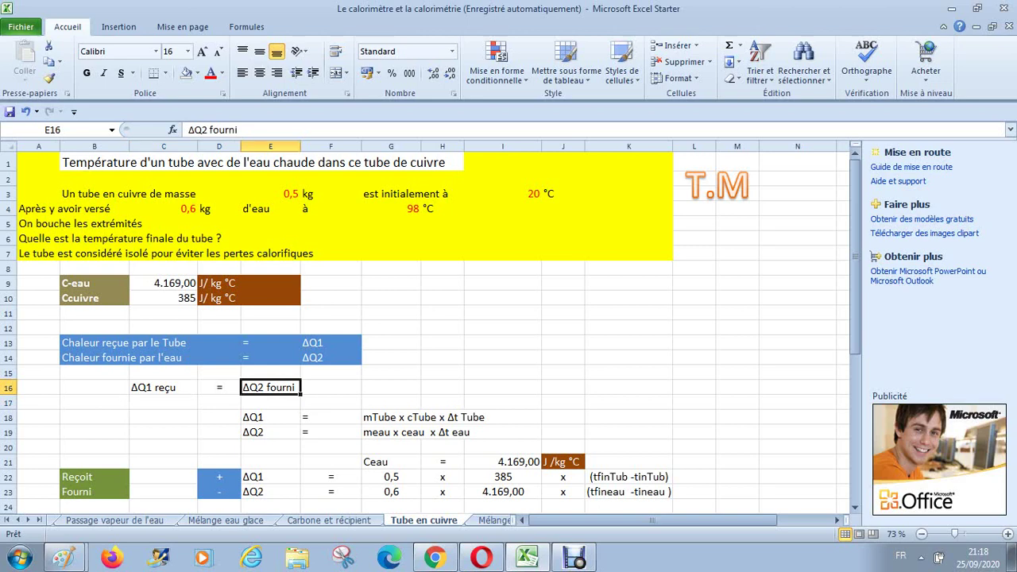
# Try copying the ΔQ1 and ΔQ2 equations from E18:I19 to C18, and undo the paste
pyautogui.moveTo(254, 417); pyautogui.dragTo(508, 432)
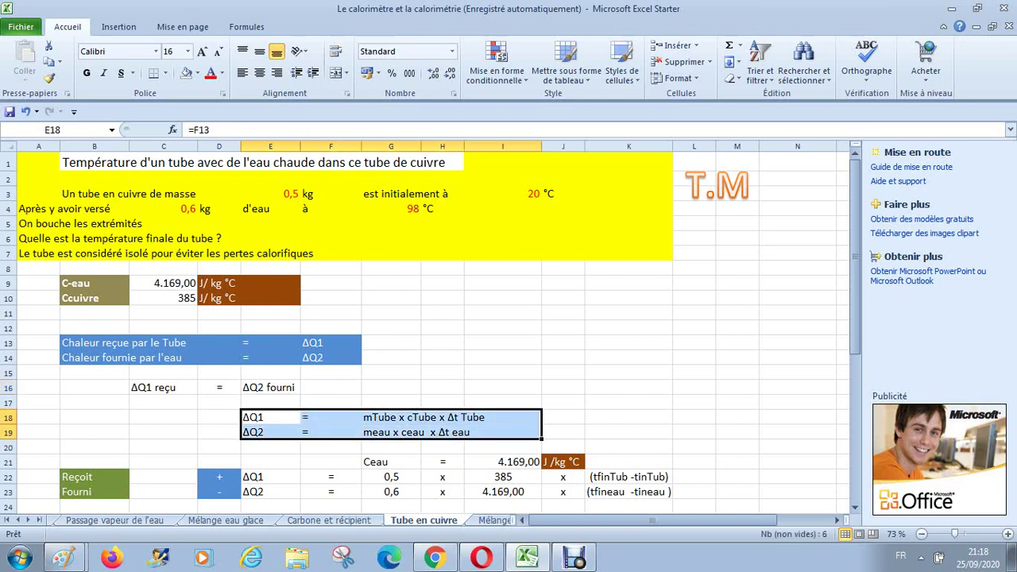
pyautogui.hotkey('ctrl', 'c')
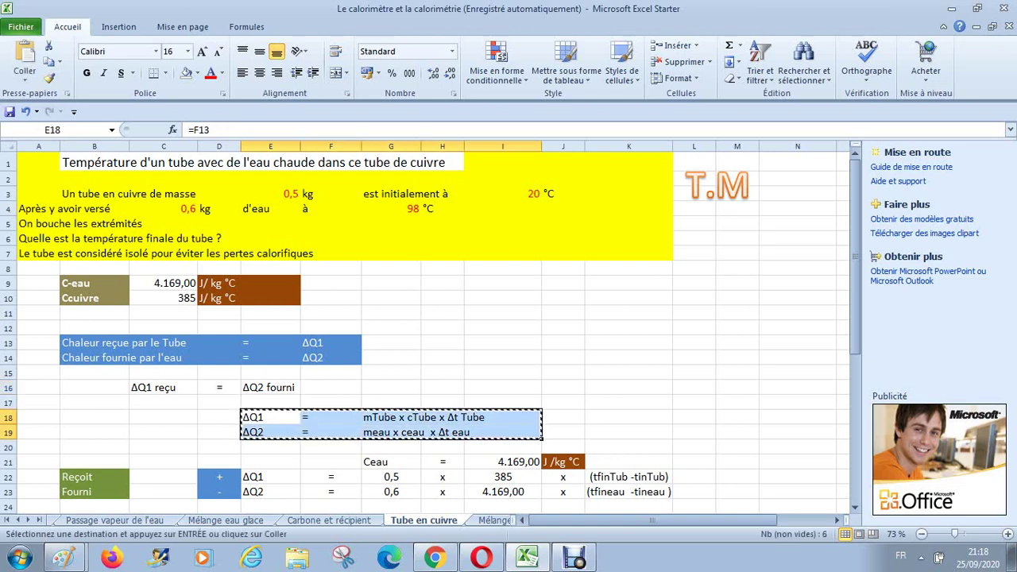
pyautogui.click(164, 417)
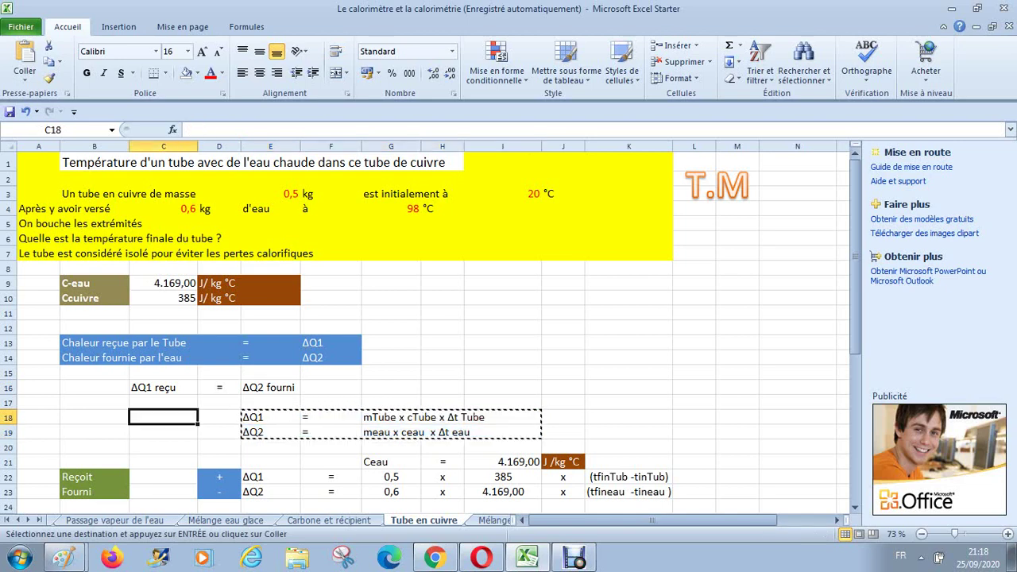
pyautogui.press('Return')
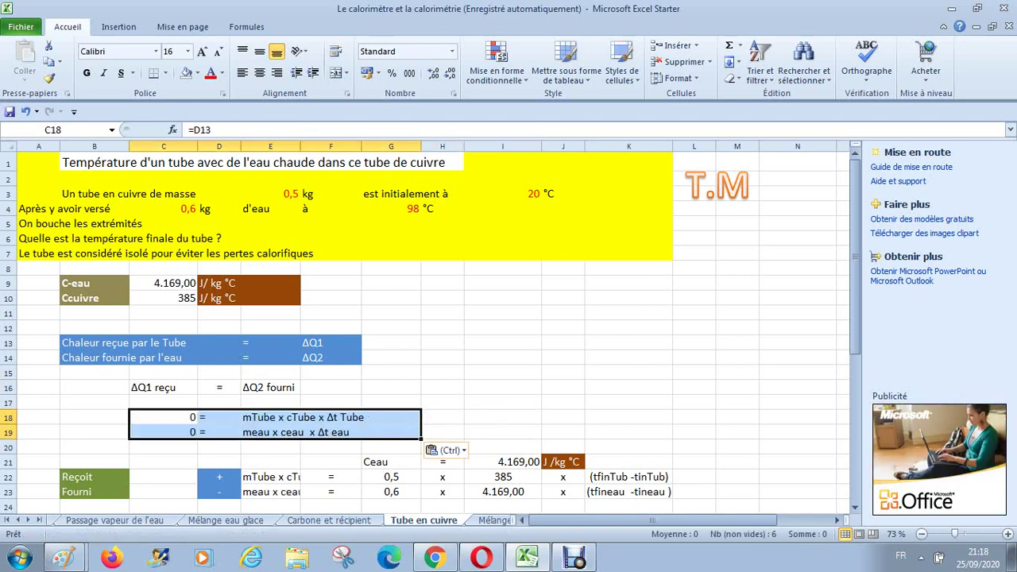
pyautogui.hotkey('ctrl', 'z')
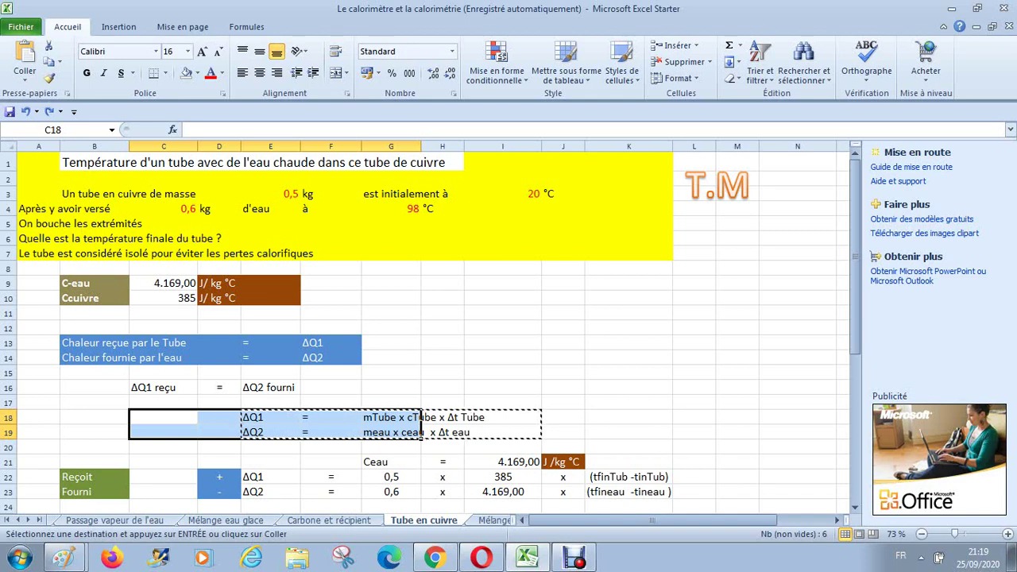
# Try to paste a copy of C18:G19 into B18:B19, and cancel the copy
pyautogui.hotkey('ctrl', 'c')
pyautogui.click(94, 417)
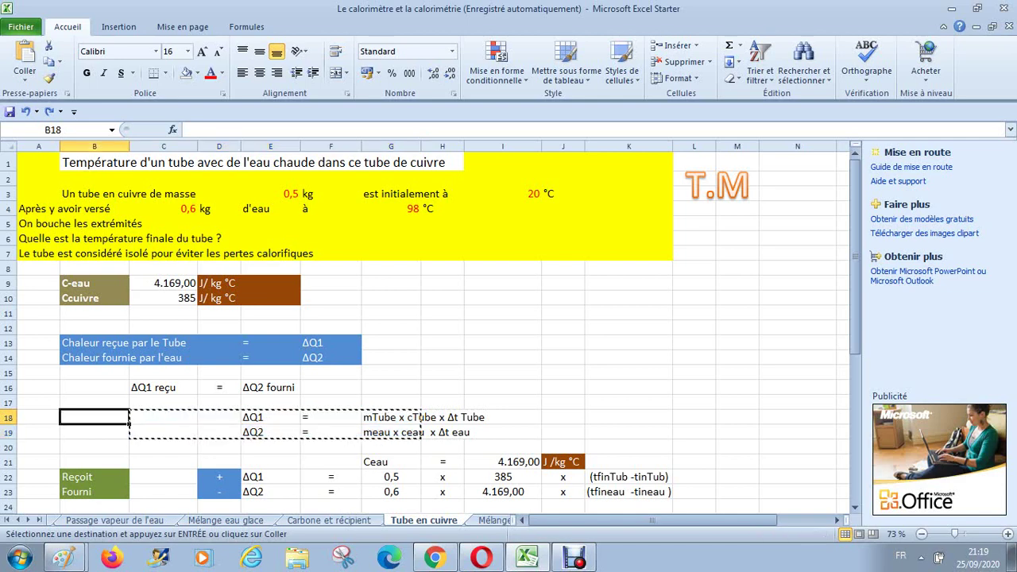
pyautogui.moveTo(94, 417); pyautogui.dragTo(93, 431)
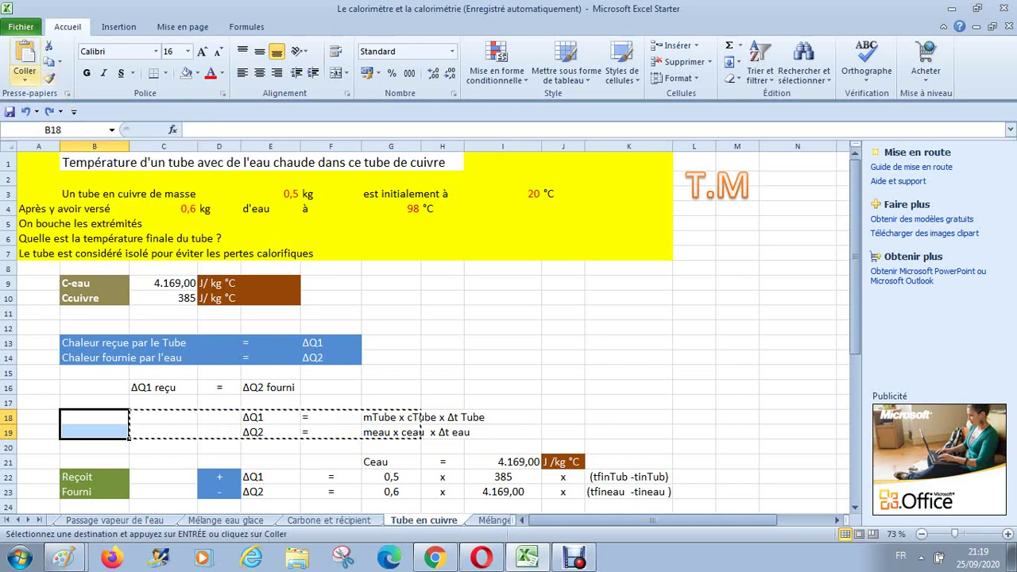
pyautogui.click(25, 73)
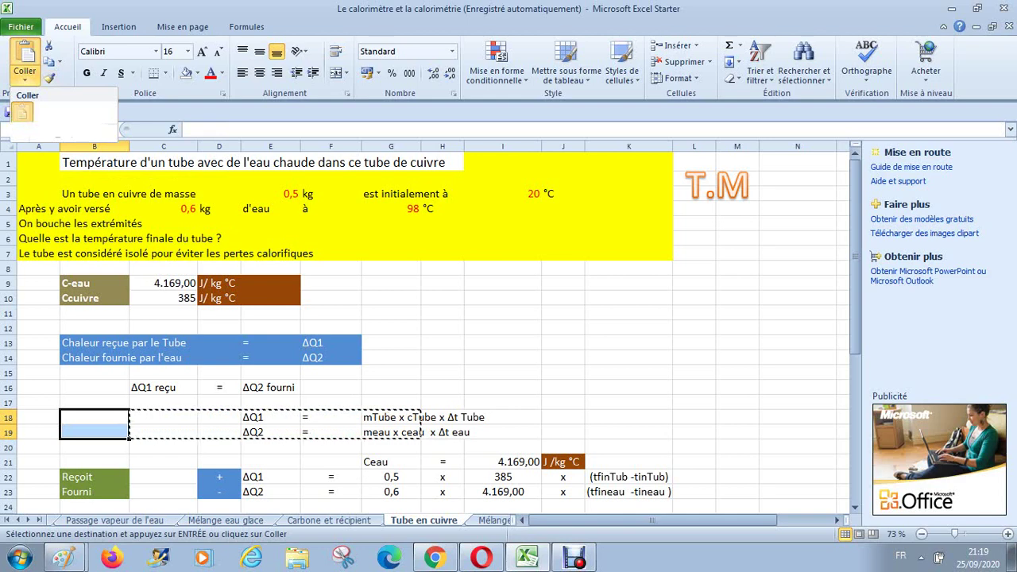
pyautogui.click(22, 113)
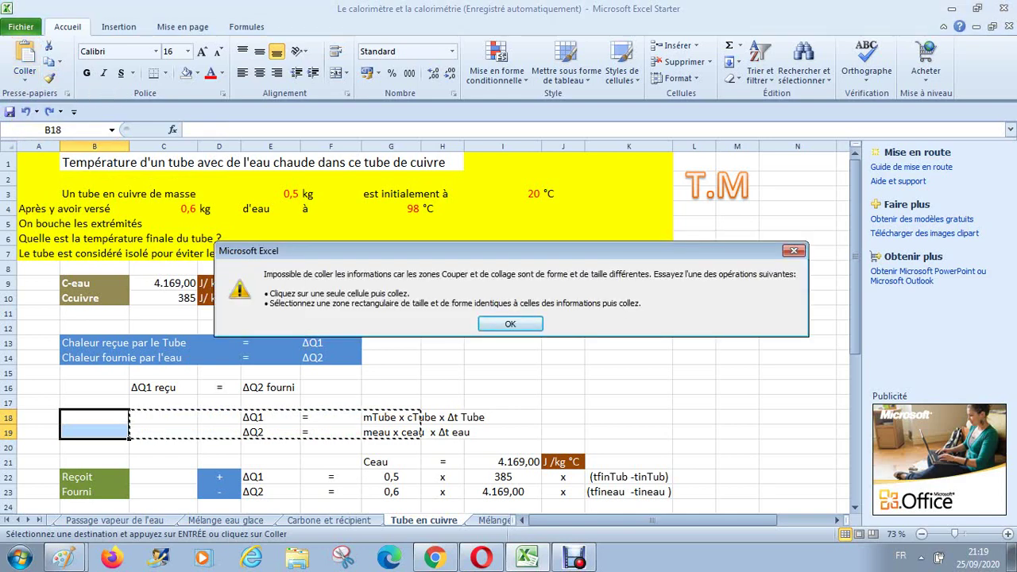
pyautogui.press('Return')
pyautogui.press('Return')
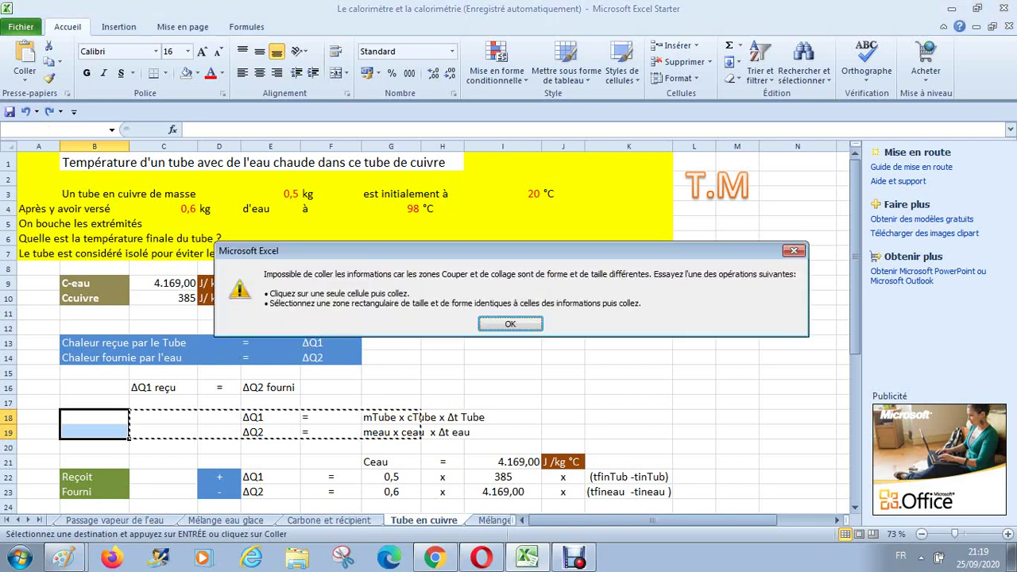
pyautogui.press('Return')
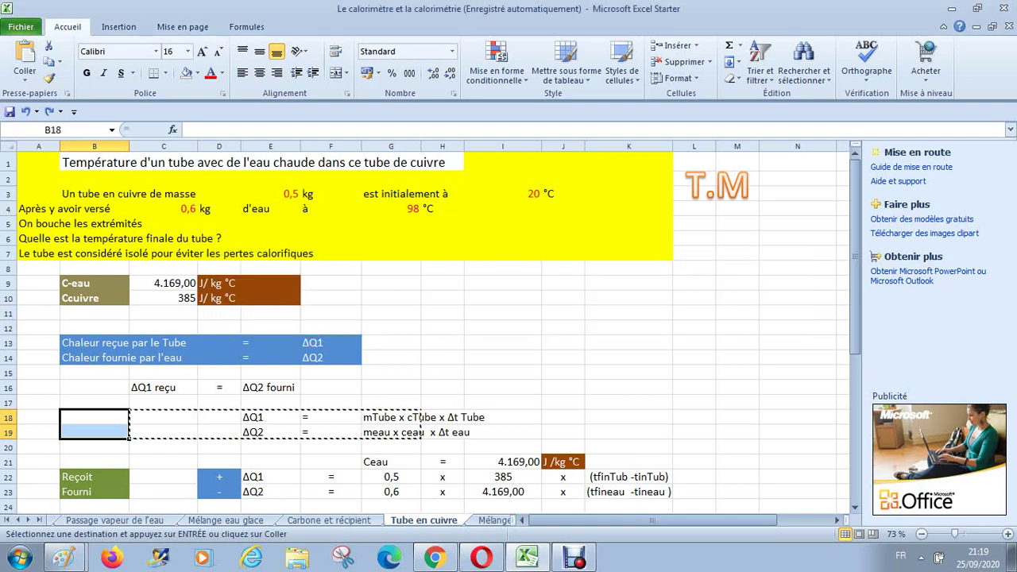
pyautogui.press('Escape')
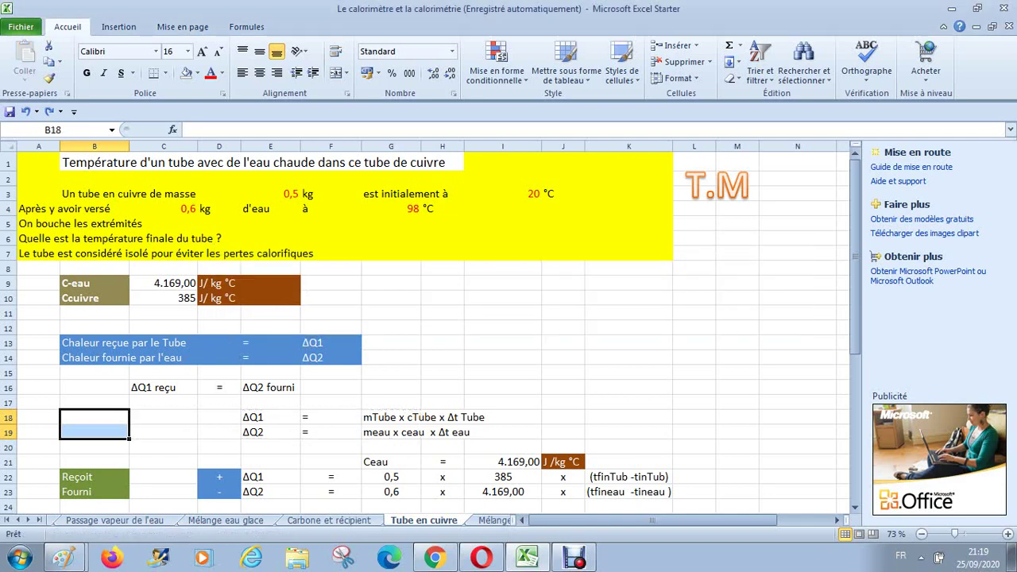
# Copy the ΔQ1 and ΔQ2 equations from E18:J19 to the block starting at B18
pyautogui.moveTo(262, 417); pyautogui.dragTo(563, 433)
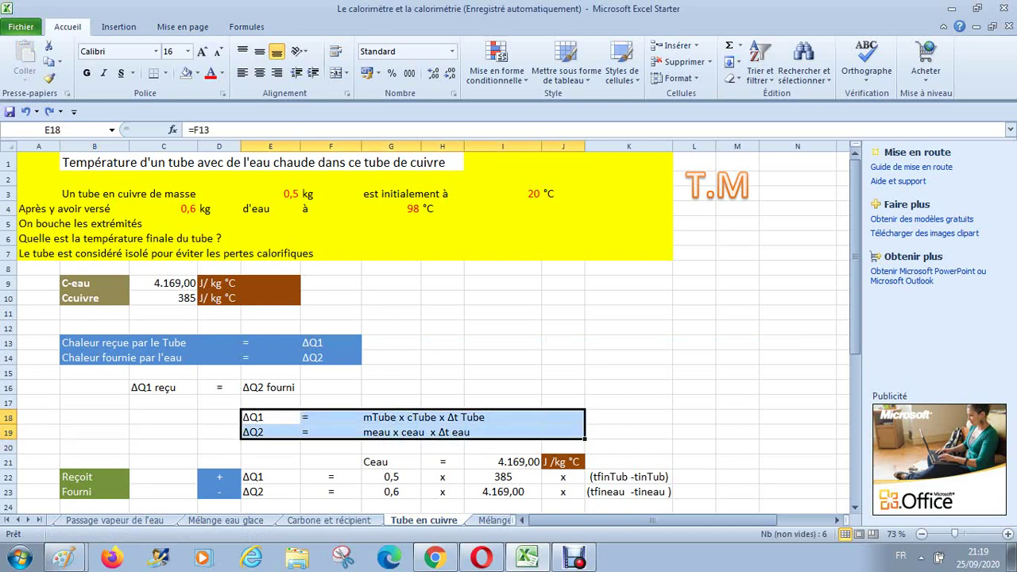
pyautogui.hotkey('ctrl', 'c')
pyautogui.click(95, 417)
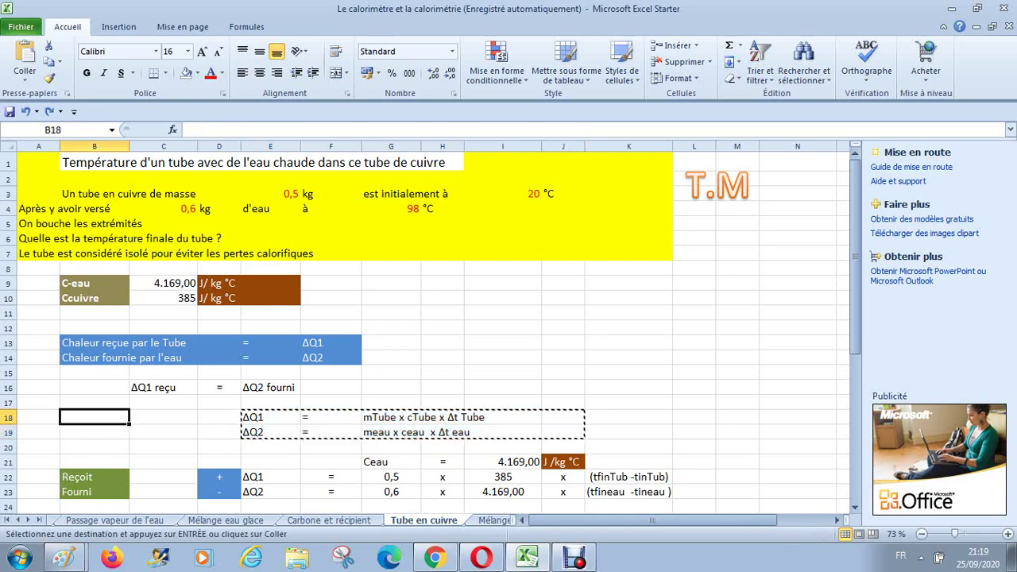
pyautogui.press('Return')
# Link B18 to the ΔQ1 symbol in F13 and B19 to the ΔQ2 symbol in F14
pyautogui.click(94, 416)
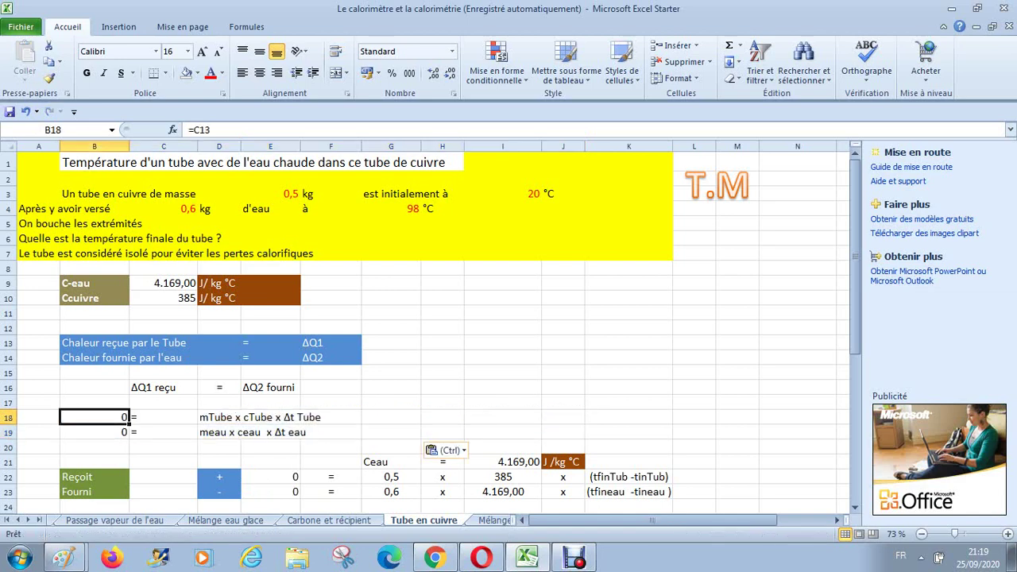
pyautogui.write('=')
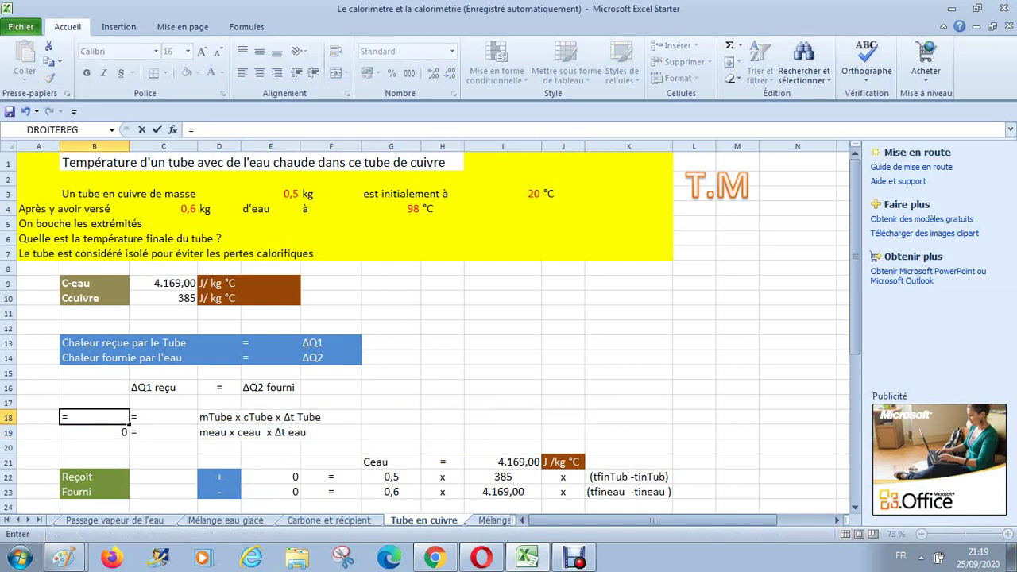
pyautogui.click(322, 342)
pyautogui.press('Return')
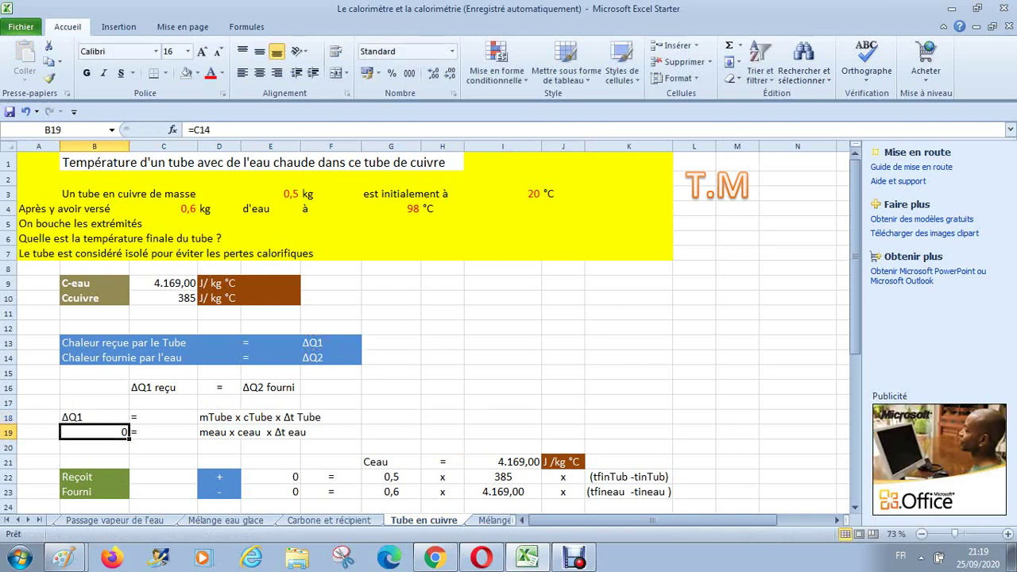
pyautogui.write('=')
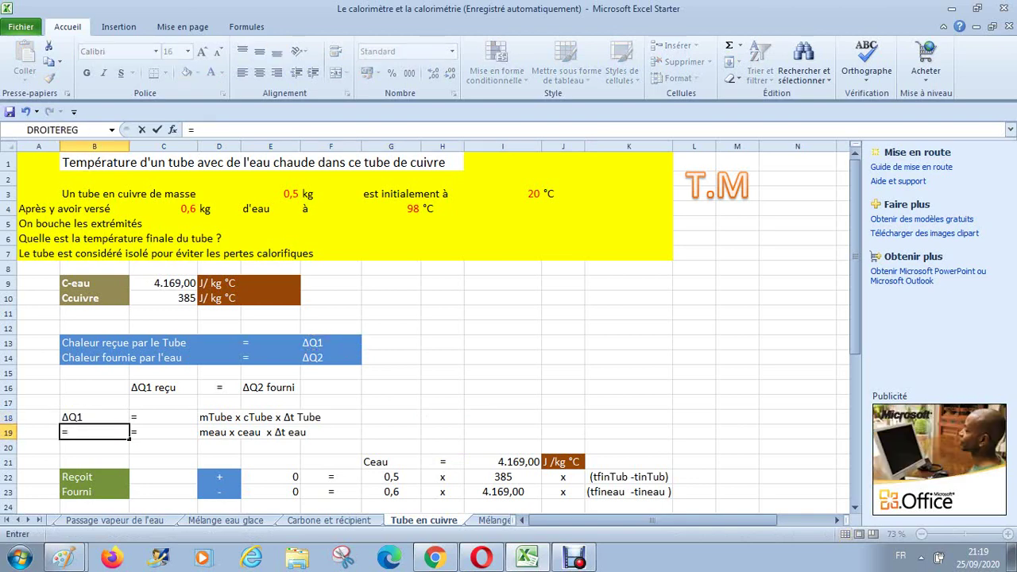
pyautogui.click(330, 358)
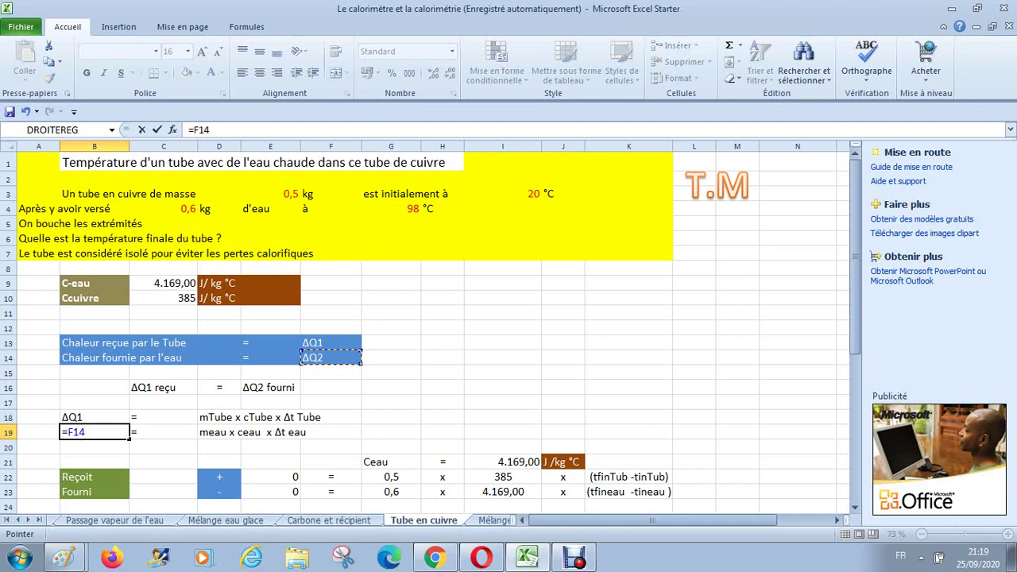
pyautogui.press('Return')
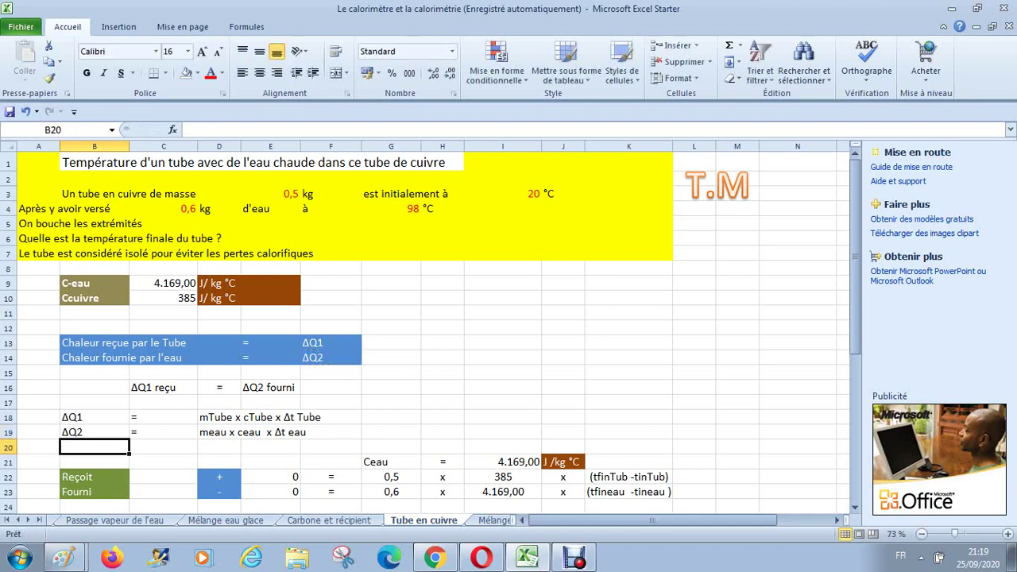
# Examine the ΔQ1 and ΔQ2 equations across rows 18 and 19
pyautogui.click(94, 432)
pyautogui.press('Right')
pyautogui.press('Right')
pyautogui.press('Right')
pyautogui.press('Right')
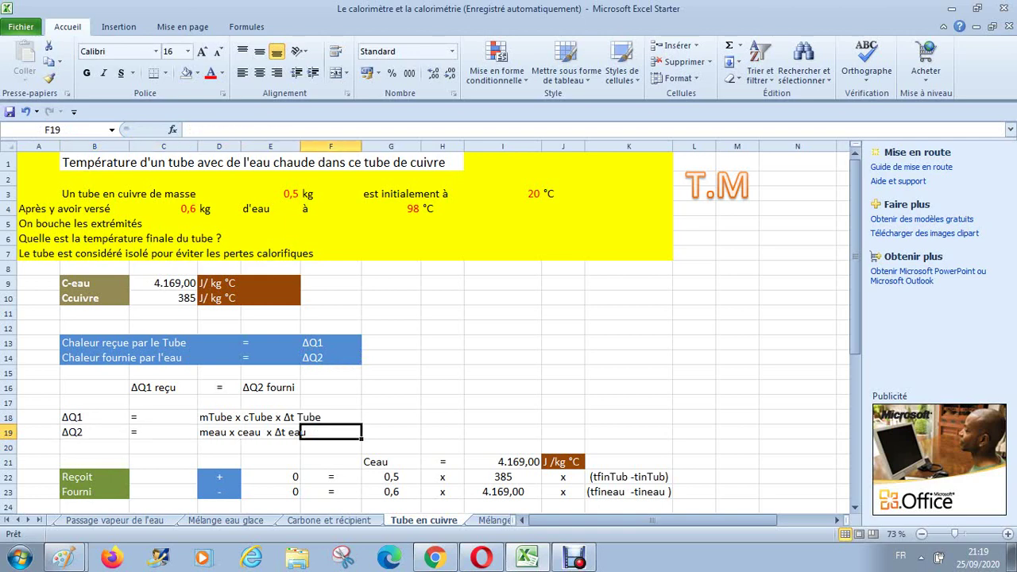
pyautogui.press('Up')
pyautogui.press('Left')
pyautogui.press('Left')
pyautogui.press('Left')
pyautogui.press('Left')
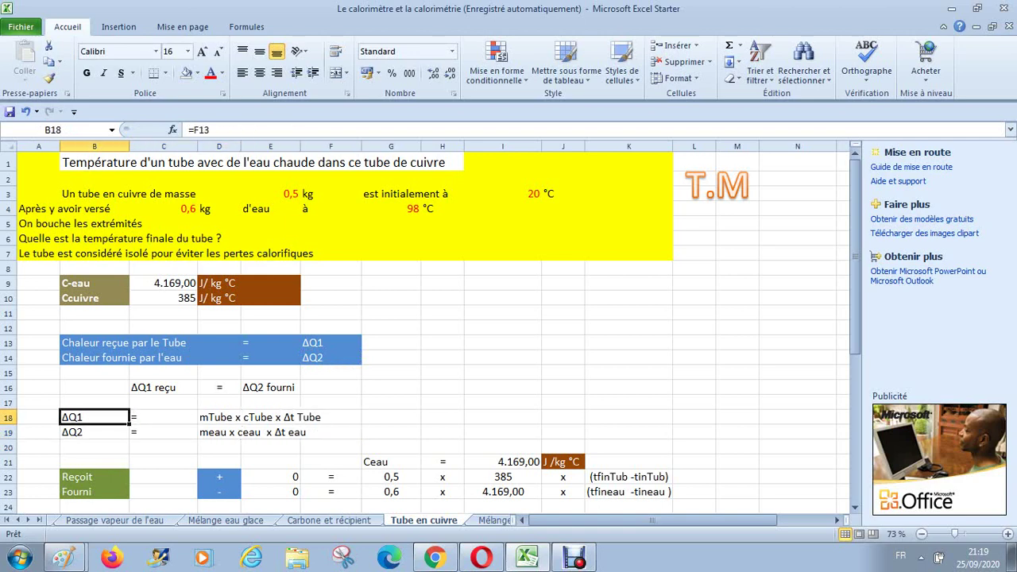
pyautogui.press('Right')
pyautogui.press('Right')
pyautogui.press('Right')
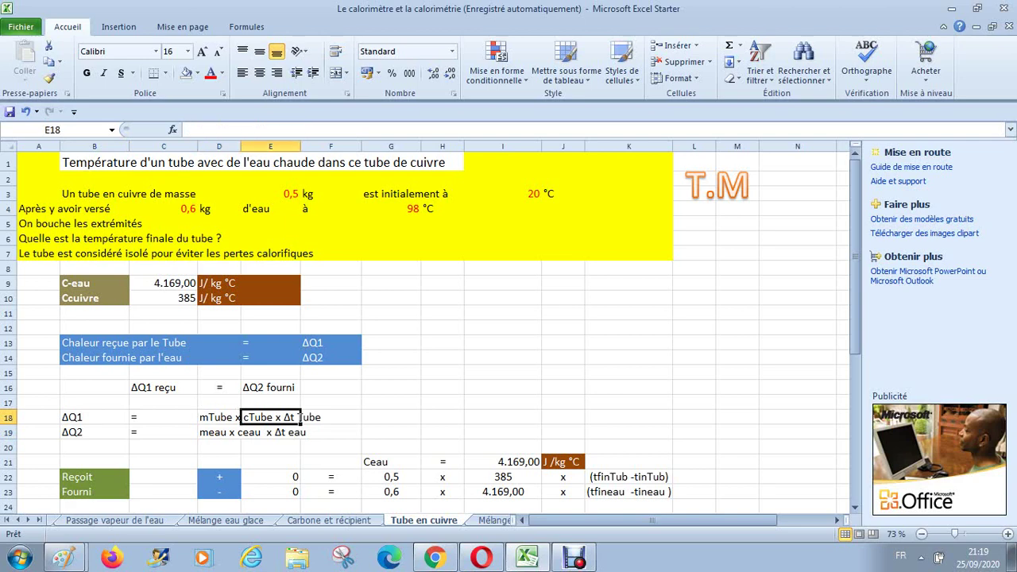
# Inspect the ΔQ cells in column E of the calculation rows below, down to E27
pyautogui.press('Down')
pyautogui.press('Down')
pyautogui.press('Down')
pyautogui.press('Down')
pyautogui.press('Down')
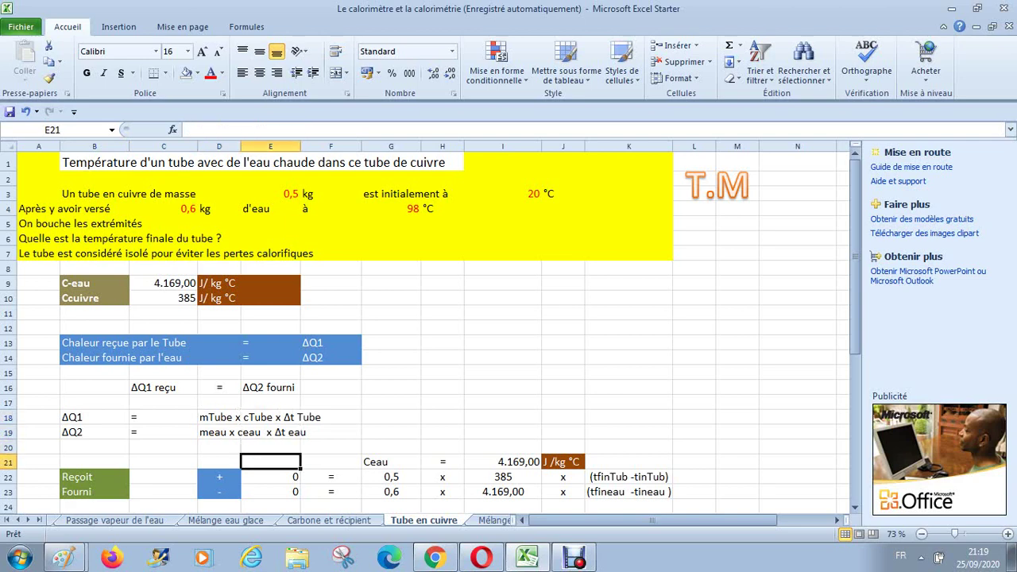
pyautogui.press('Down')
pyautogui.press('Down')
pyautogui.press('Down')
pyautogui.press('Down')
pyautogui.press('Down')
pyautogui.press('Up')
pyautogui.press('Up')
pyautogui.press('Up')
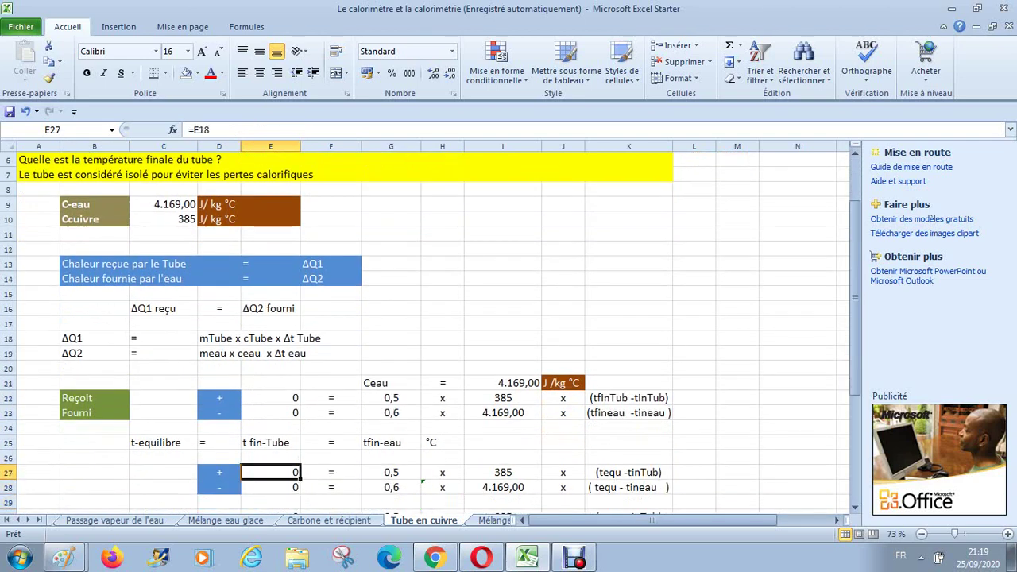
# Enter the label "Egoiste" in D21 above the plus and minus signs and colour its text red
pyautogui.press('Up')
pyautogui.press('Up')
pyautogui.press('Up')
pyautogui.press('Up')
pyautogui.press('Left')
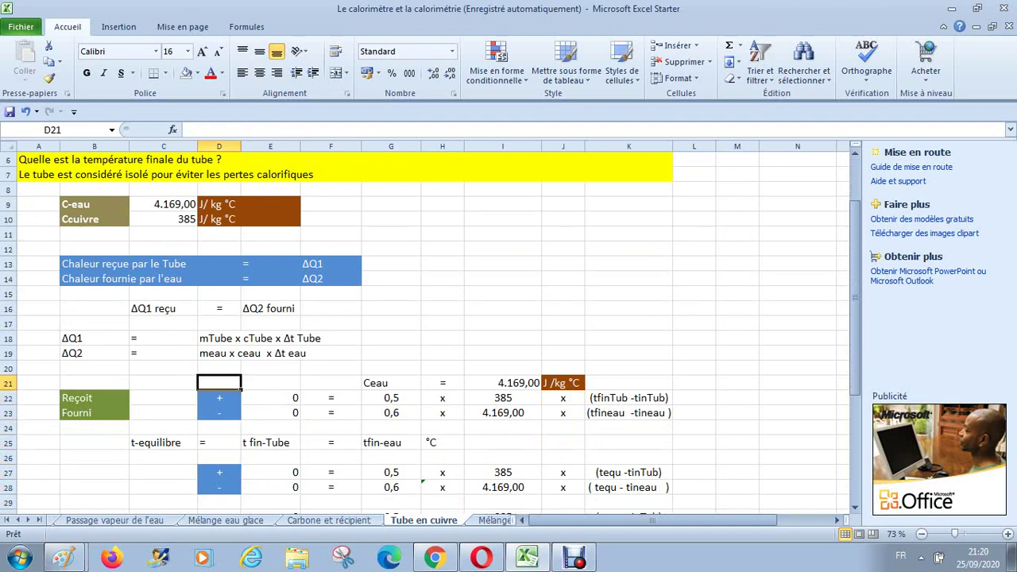
pyautogui.write('E')
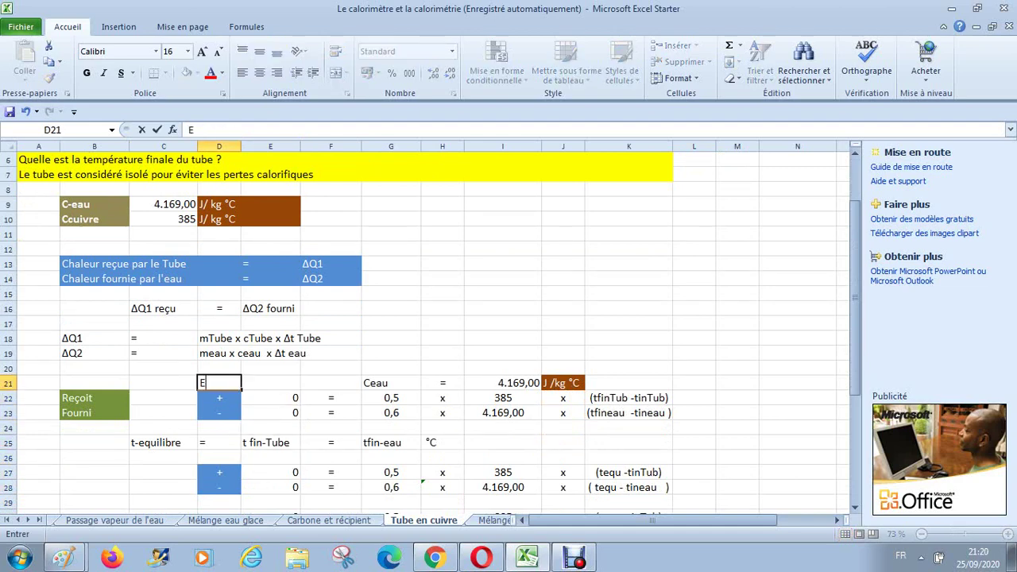
pyautogui.write('goiste')
pyautogui.press('Return')
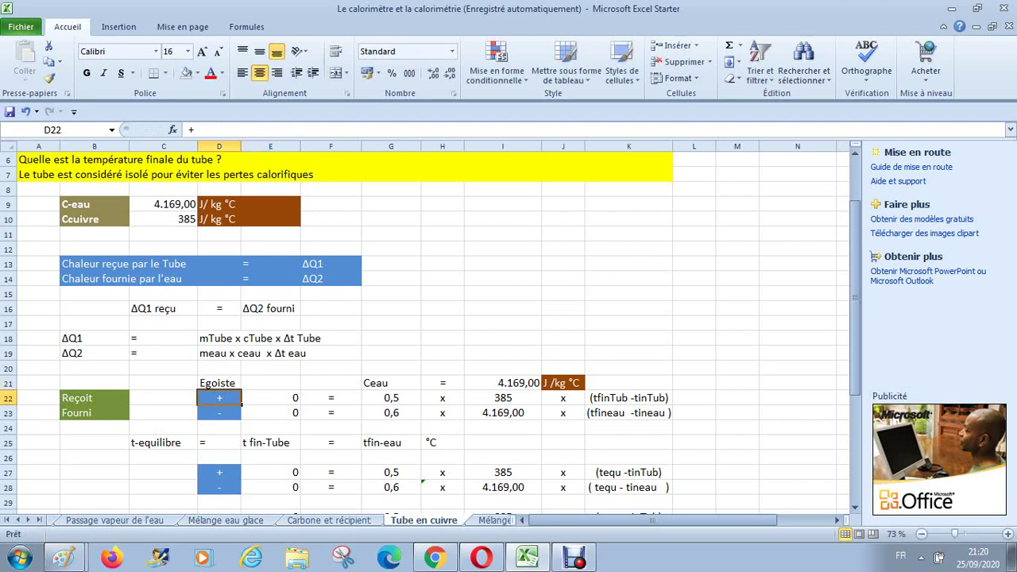
pyautogui.click(219, 383)
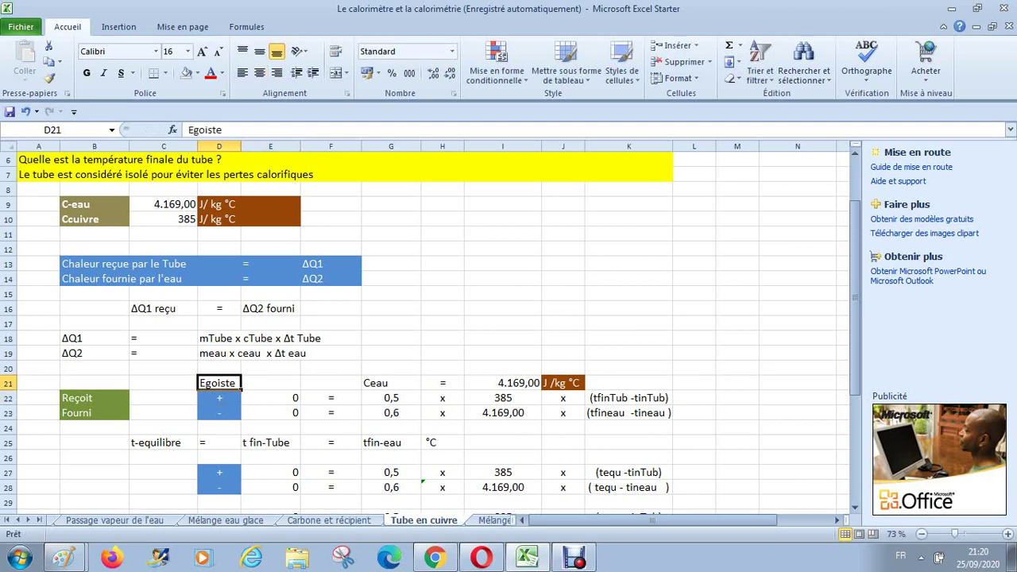
pyautogui.click(210, 73)
# Link E22 to the ΔQ1 symbol in B18 and fill the formula down to E23
pyautogui.press('Down')
pyautogui.press('Down')
pyautogui.press('Right')
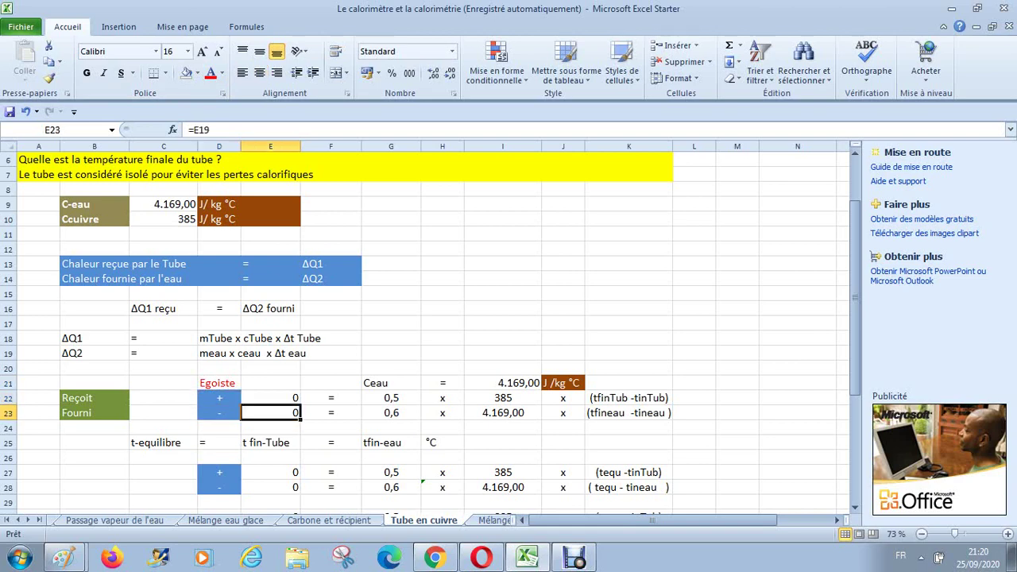
pyautogui.press('Up')
pyautogui.write('=')
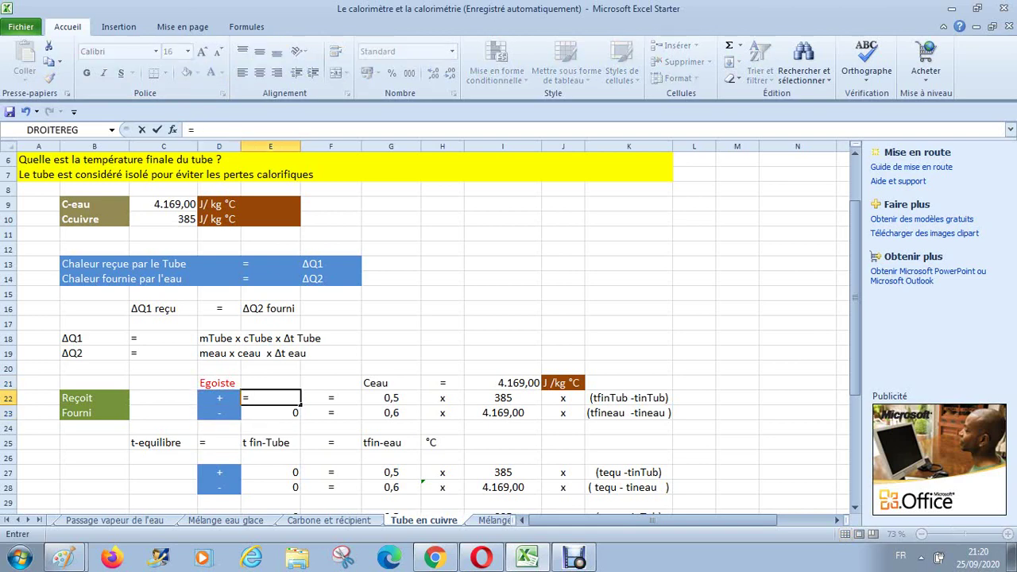
pyautogui.click(93, 338)
pyautogui.press('Return')
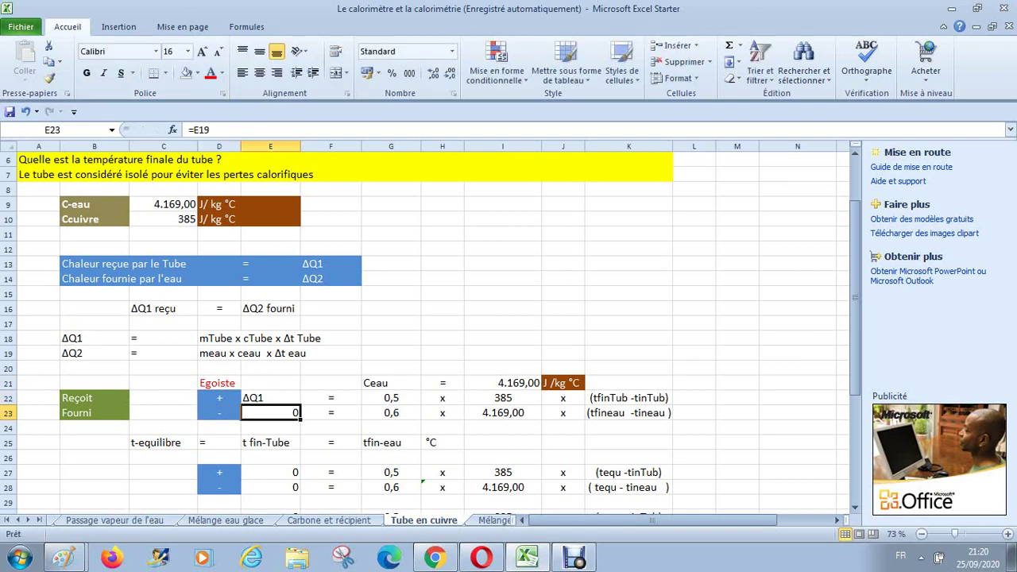
pyautogui.click(270, 398)
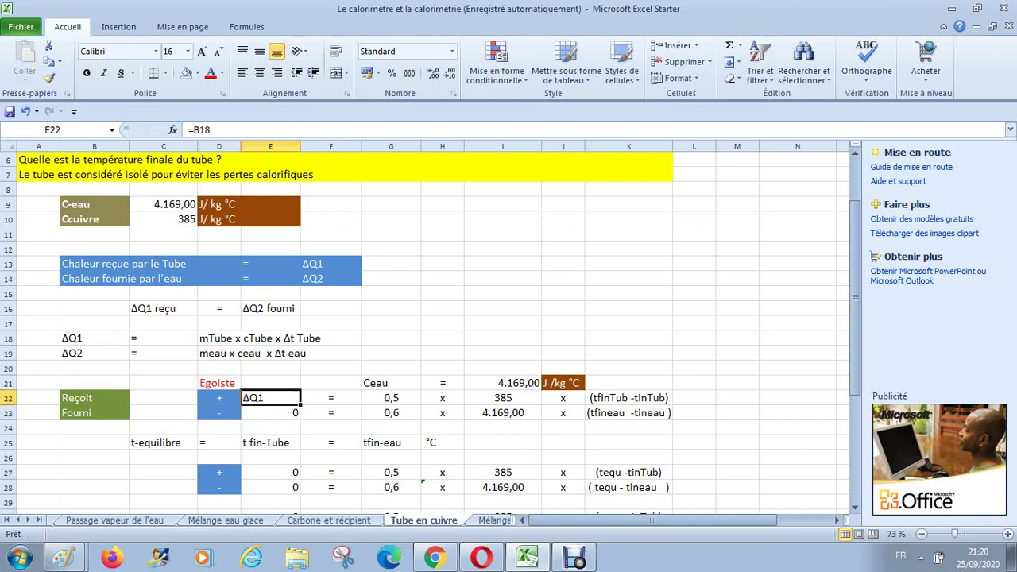
pyautogui.moveTo(300, 404); pyautogui.dragTo(298, 419)
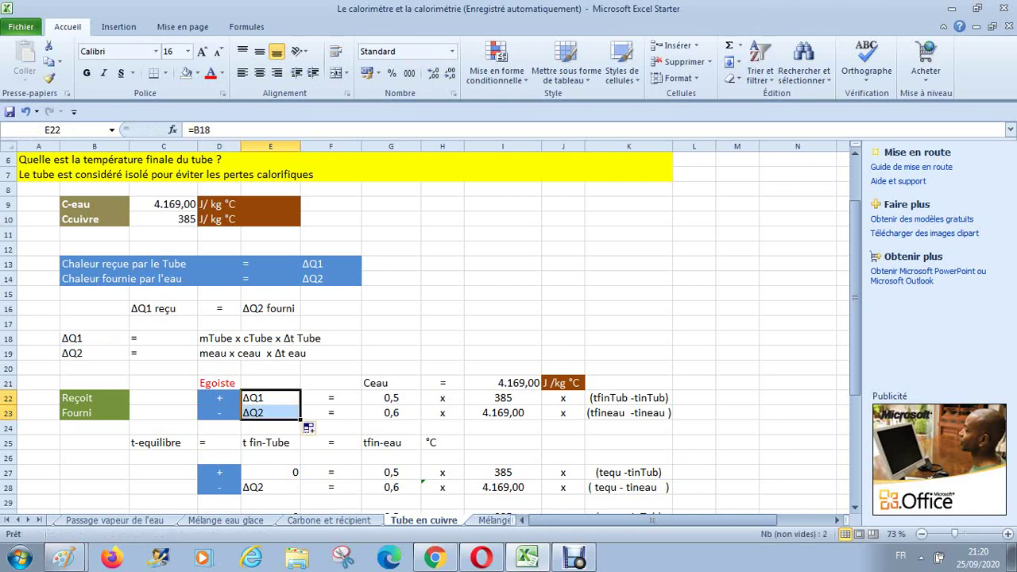
# Check the equation rows against the specific heat of water given in C9
pyautogui.click(304, 353)
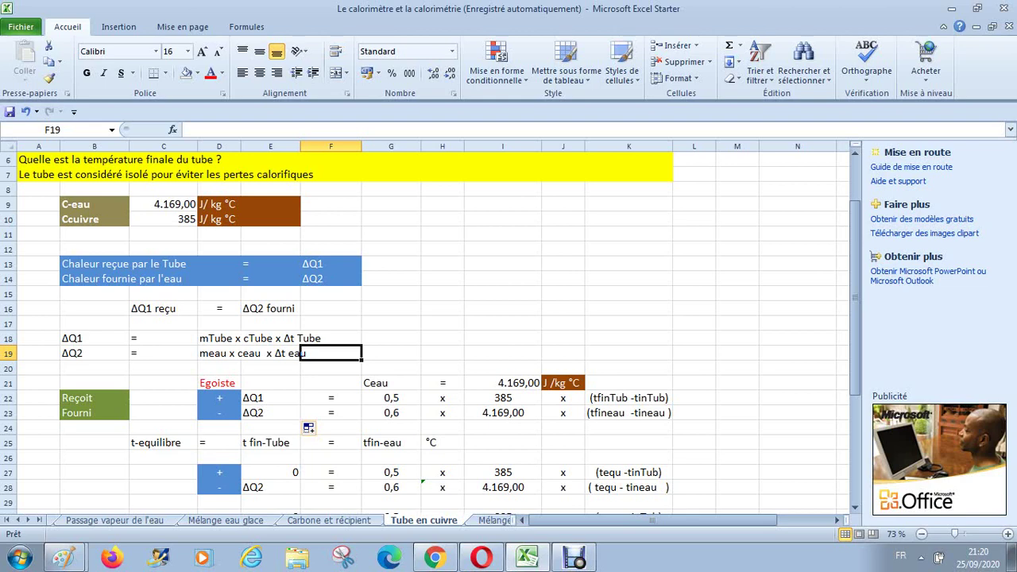
pyautogui.click(321, 383)
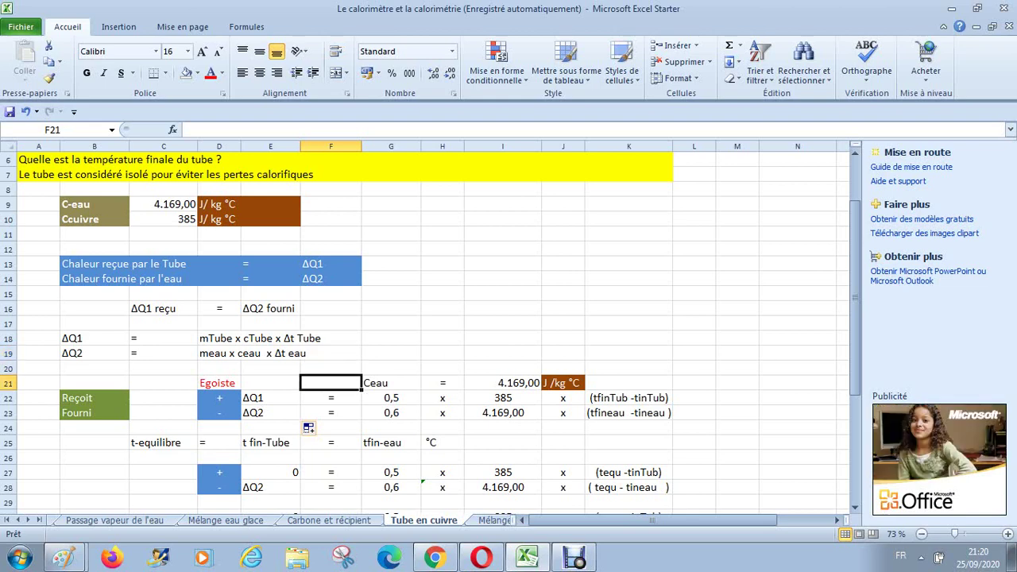
pyautogui.click(329, 398)
pyautogui.click(329, 383)
pyautogui.press('Up')
pyautogui.press('Up')
pyautogui.press('Up')
pyautogui.press('Up')
pyautogui.press('Up')
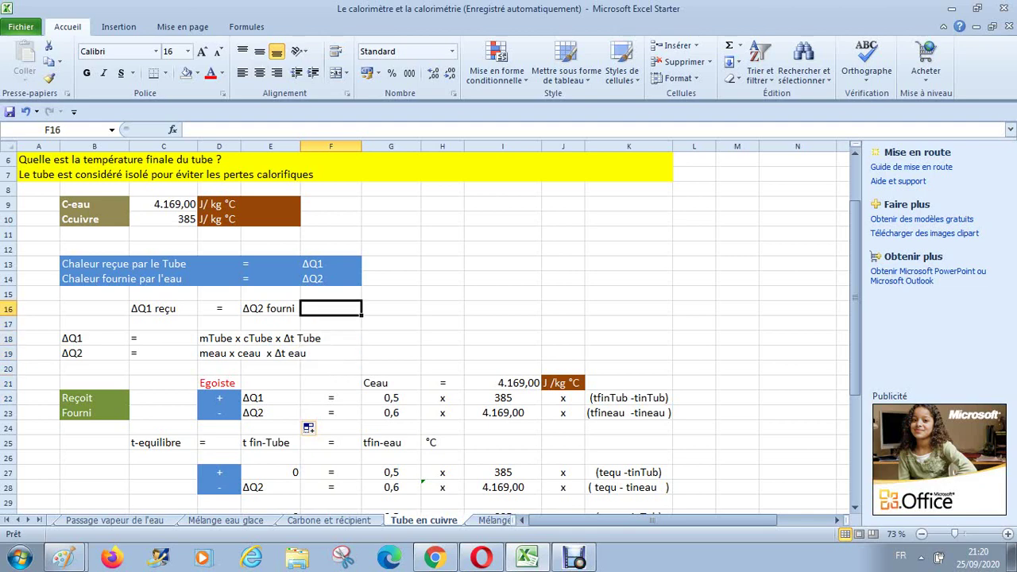
pyautogui.press('Up')
pyautogui.press('Up')
pyautogui.press('Up')
pyautogui.press('Up')
pyautogui.press('Up')
pyautogui.press('Up')
pyautogui.press('Up')
pyautogui.press('Left')
pyautogui.press('Left')
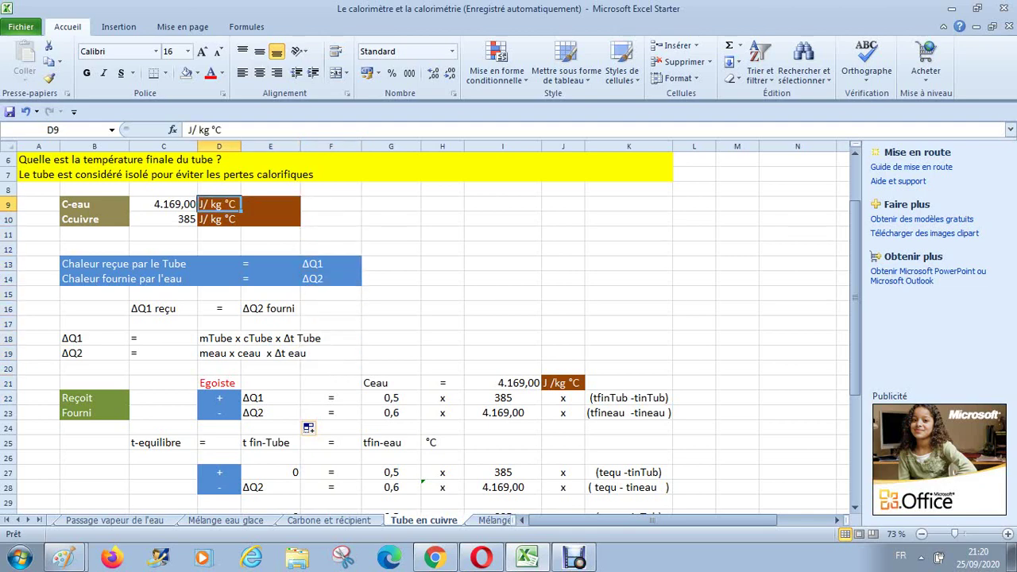
pyautogui.press('Left')
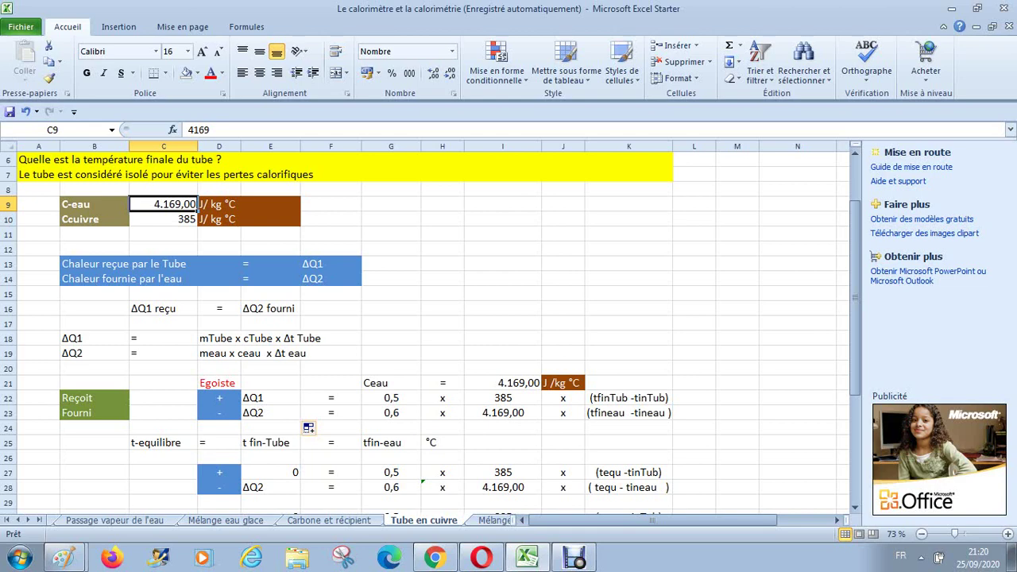
# Examine column C from the copper specific heat in C10 to the ΔQ1 equation in row 18
pyautogui.press('Down')
pyautogui.press('Down')
pyautogui.press('Down')
pyautogui.press('Down')
pyautogui.press('Down')
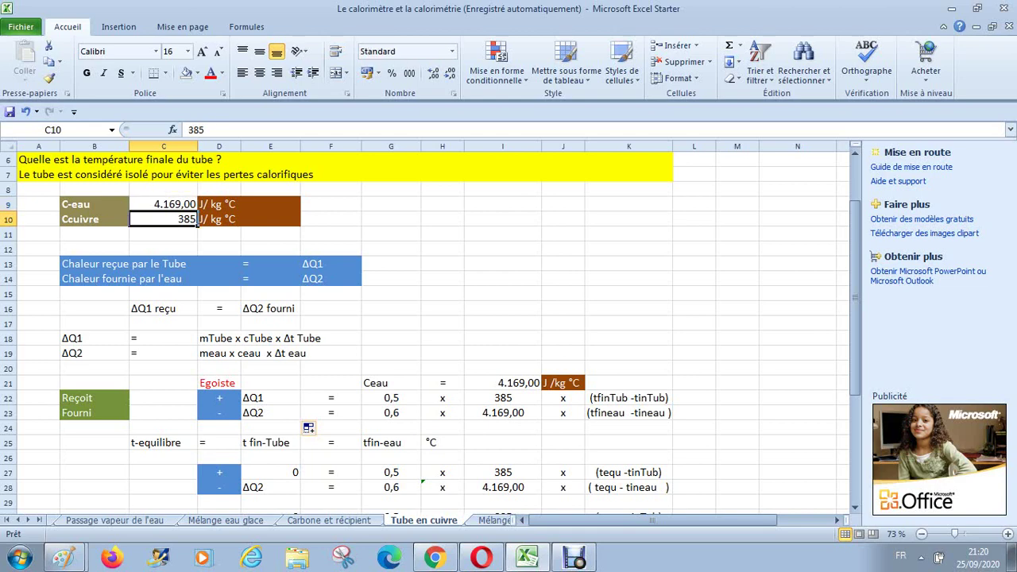
pyautogui.press('Down')
pyautogui.press('Down')
pyautogui.press('Down')
pyautogui.press('Down')
pyautogui.press('Down')
pyautogui.press('Down')
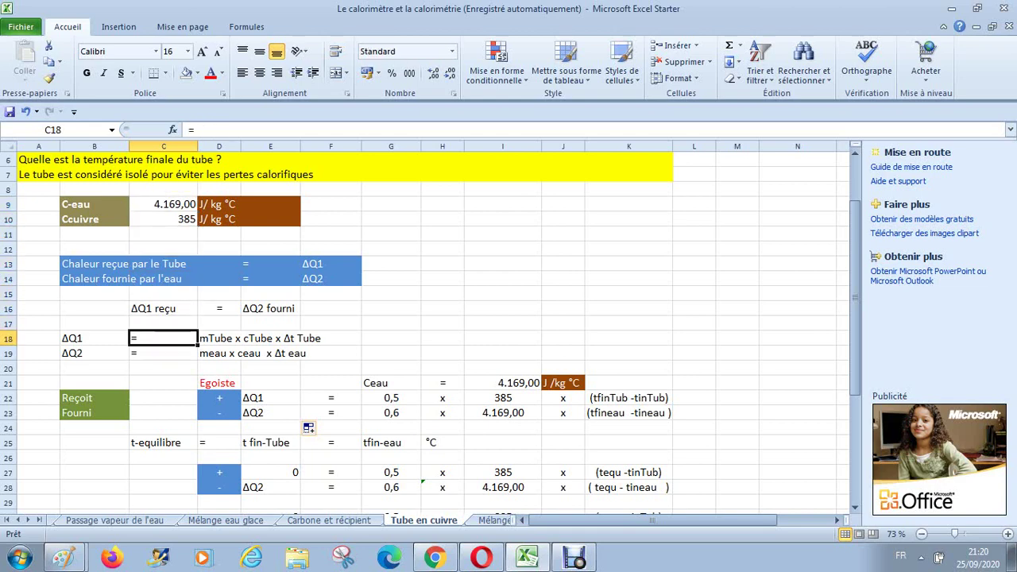
pyautogui.press('Up')
pyautogui.press('Up')
pyautogui.press('Up')
pyautogui.press('Up')
pyautogui.press('Up')
pyautogui.press('Up')
pyautogui.press('Up')
pyautogui.press('Up')
pyautogui.press('Up')
pyautogui.press('Up')
pyautogui.press('Up')
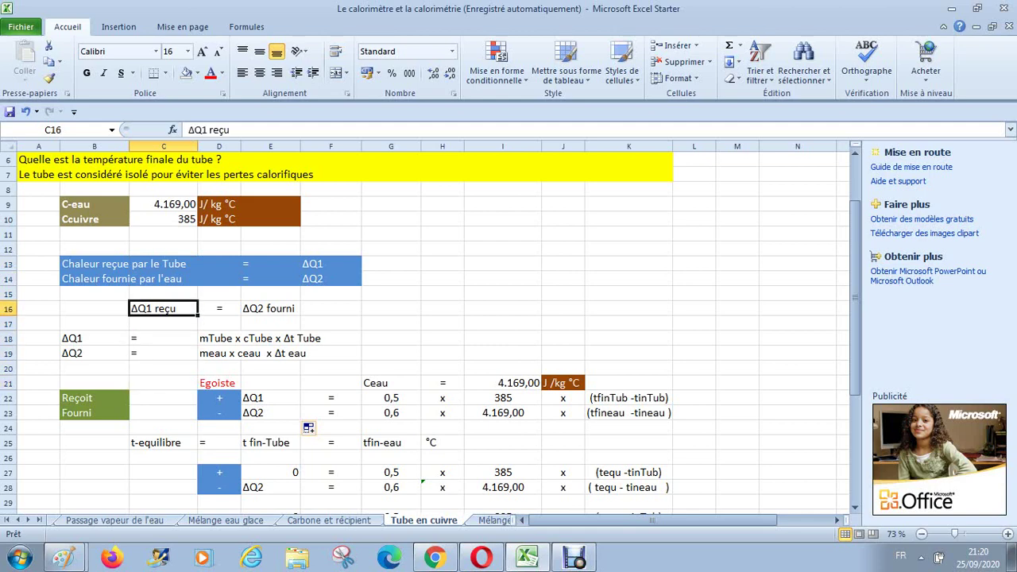
# Examine the Ceau line in row 21, including the formula behind its value in I21
pyautogui.press('Down')
pyautogui.press('Down')
pyautogui.press('Down')
pyautogui.press('Down')
pyautogui.press('Down')
pyautogui.press('Down')
pyautogui.press('Down')
pyautogui.press('Down')
pyautogui.press('Down')
pyautogui.press('Down')
pyautogui.press('Down')
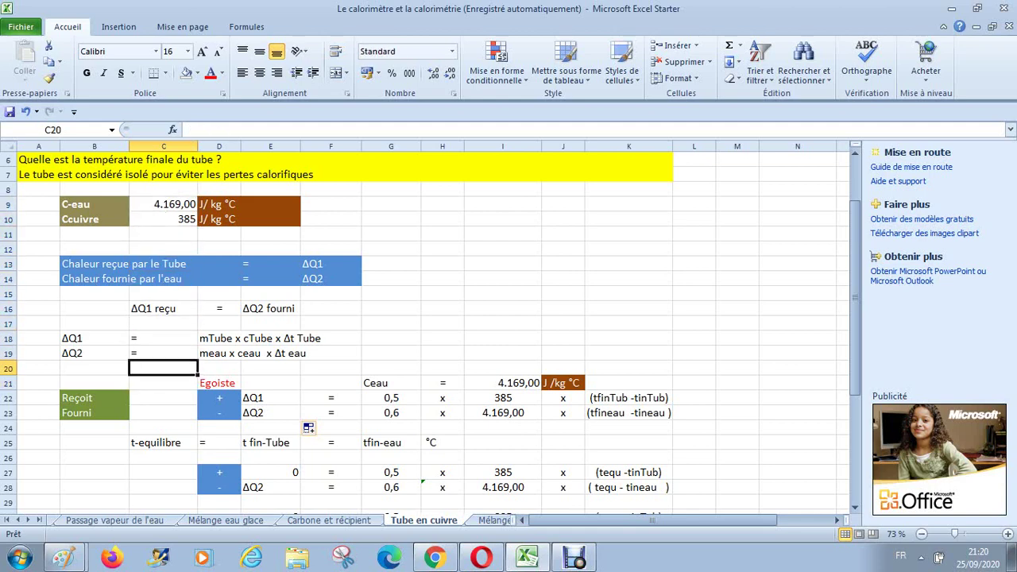
pyautogui.press('Up')
pyautogui.press('Right')
pyautogui.press('Right')
pyautogui.press('Right')
pyautogui.press('Right')
pyautogui.press('Right')
pyautogui.press('Right')
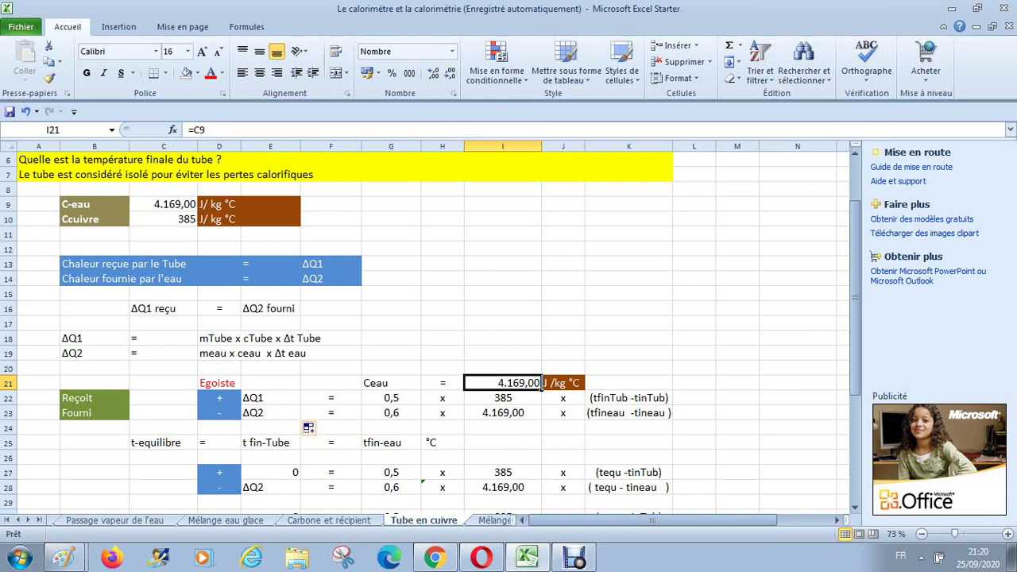
# Clear the Ceau line in G21:J21 and remove the brown fill from J21
pyautogui.moveTo(389, 383); pyautogui.dragTo(578, 383)
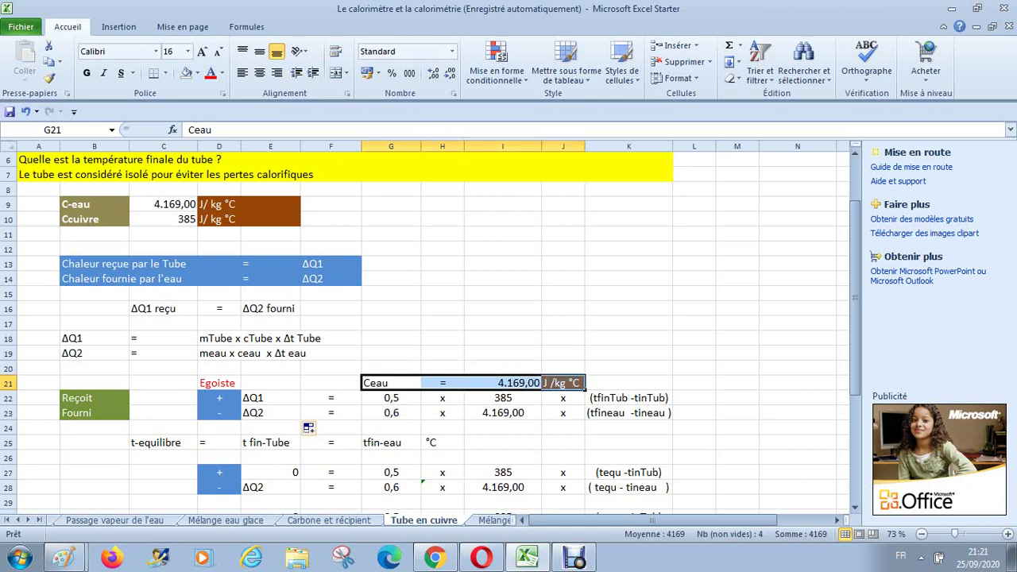
pyautogui.press('Delete')
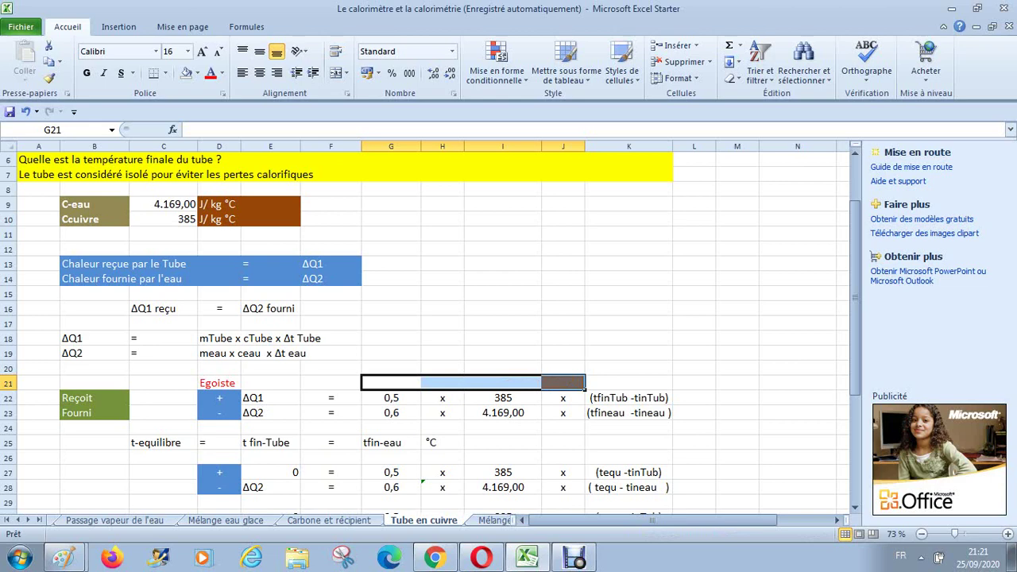
pyautogui.click(503, 338)
pyautogui.click(563, 382)
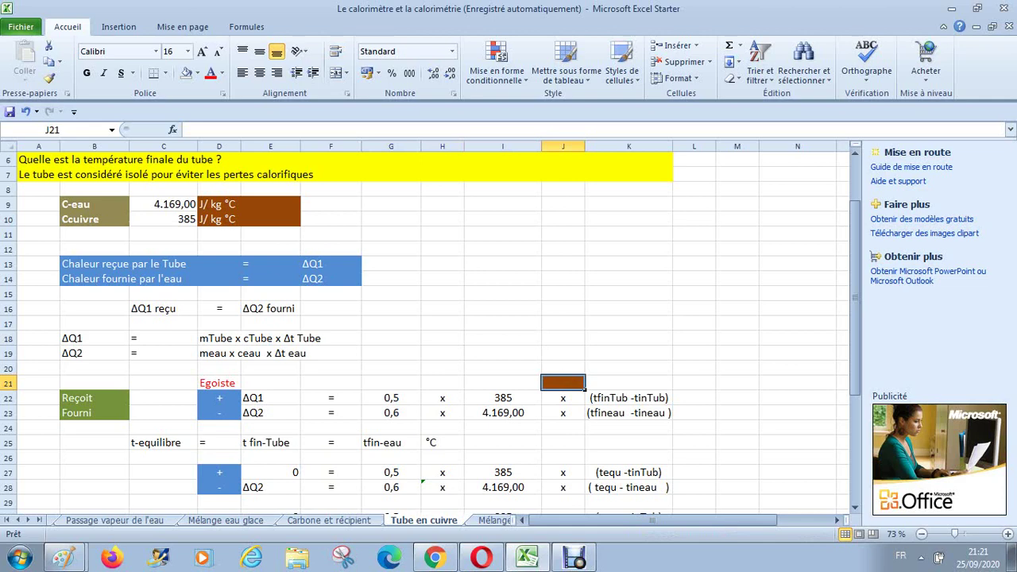
pyautogui.click(197, 73)
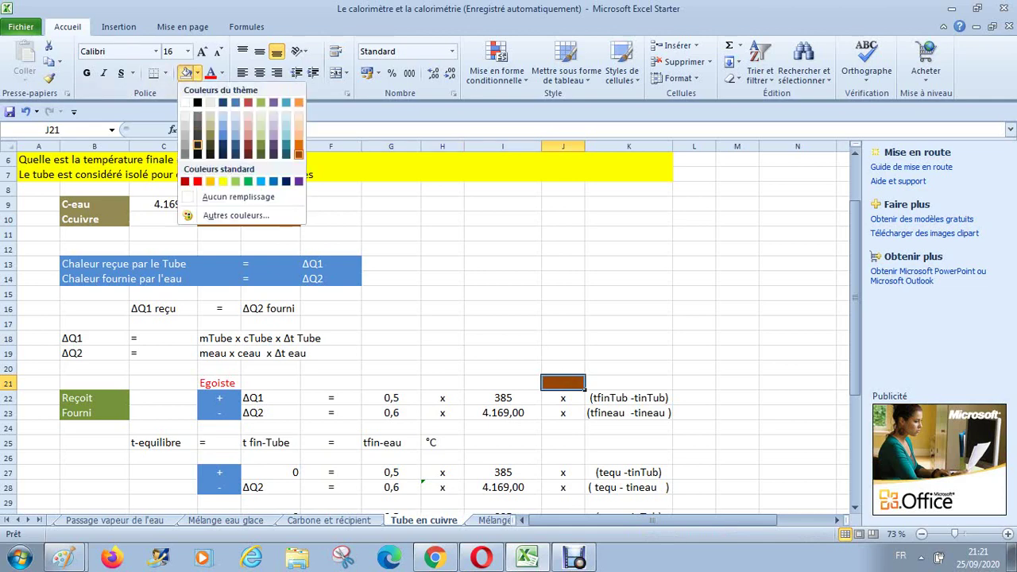
pyautogui.click(238, 196)
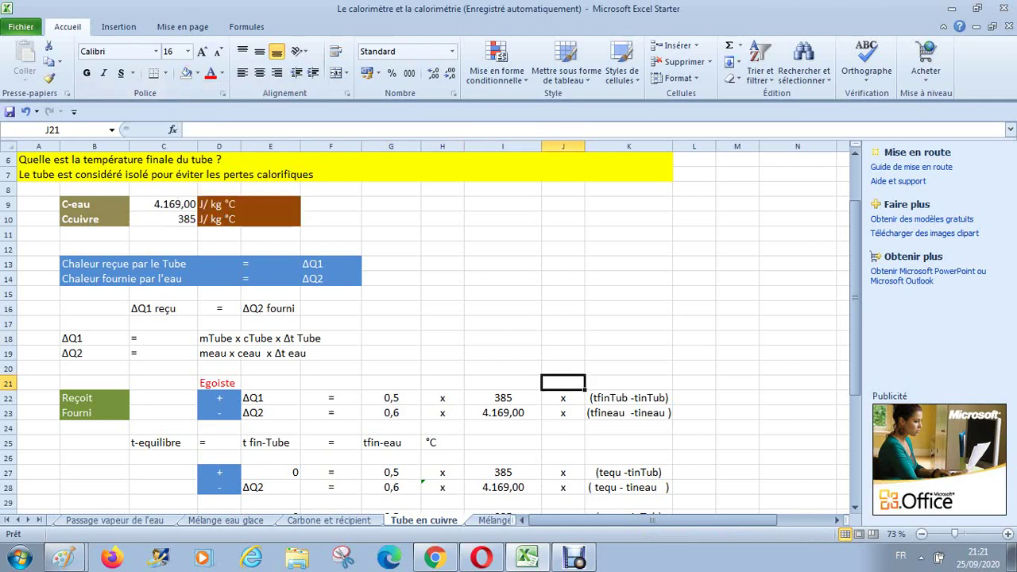
# Check the plus and minus signs in D22:D23 in front of the ΔQ1 and ΔQ2 equations
pyautogui.click(503, 368)
pyautogui.press('Down')
pyautogui.press('Down')
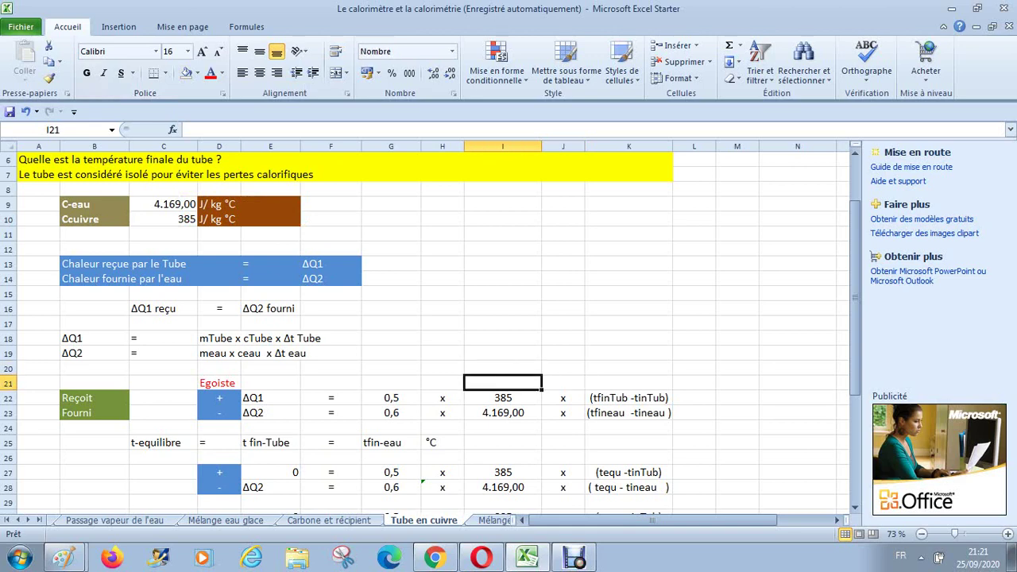
pyautogui.press('Left')
pyautogui.press('Left')
pyautogui.press('Left')
pyautogui.press('Left')
pyautogui.press('Left')
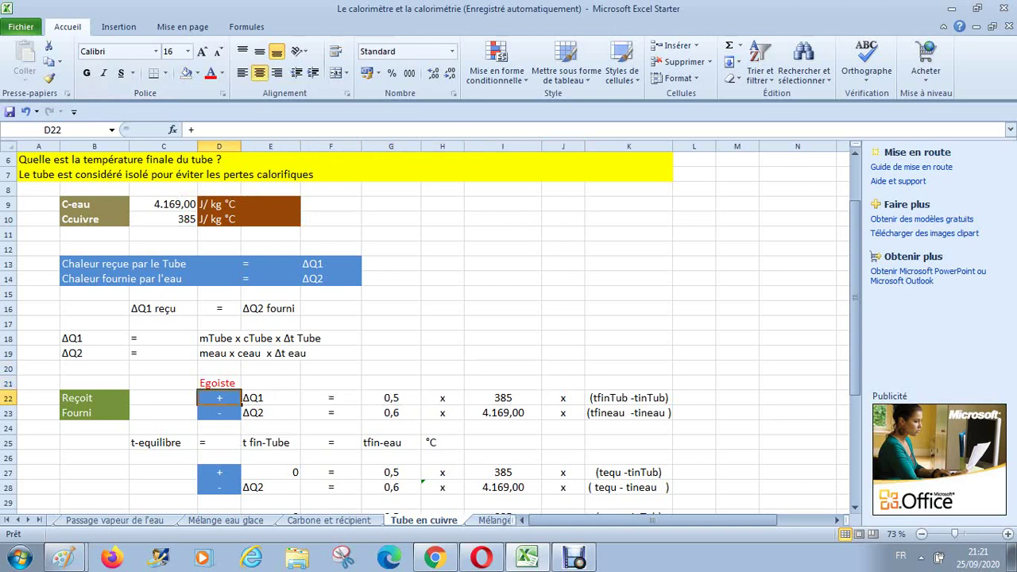
pyautogui.press('Down')
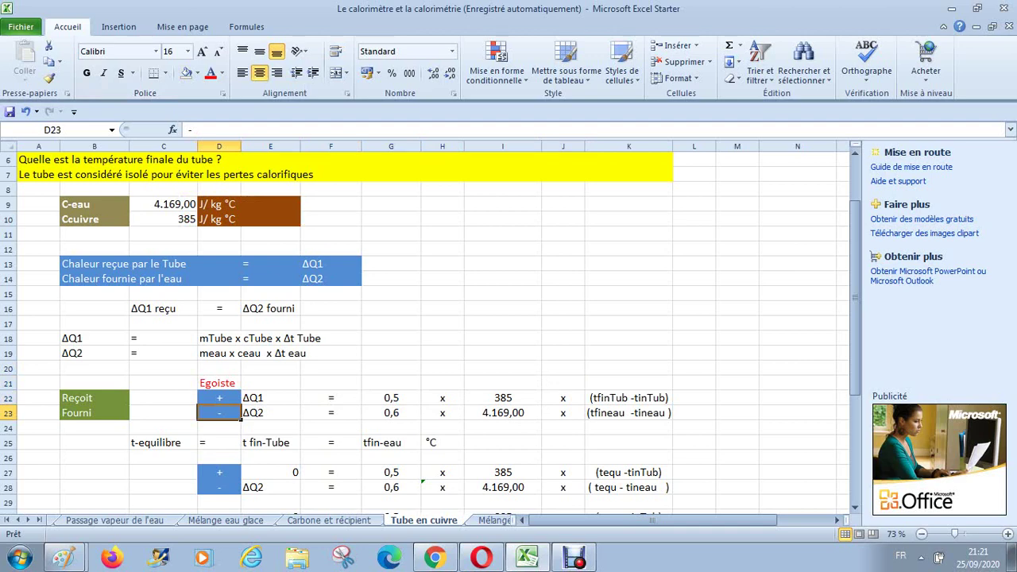
pyautogui.press('Up')
# Examine the ΔQ1 equation across row 22, including the links in E22, G22 and I22 and the temperature differences in K22:K23
pyautogui.press('Right')
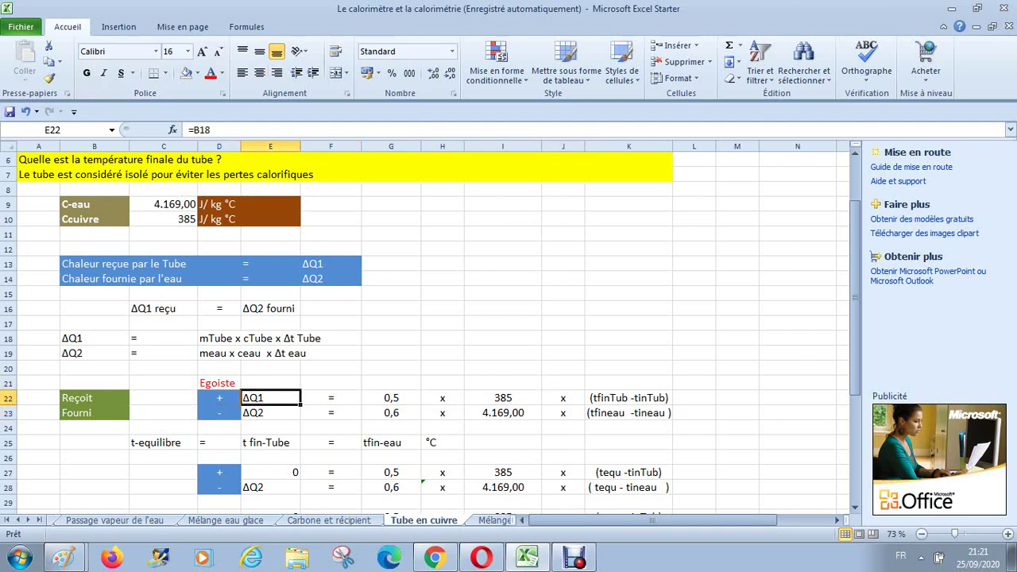
pyautogui.press('Right')
pyautogui.press('Right')
pyautogui.press('Right')
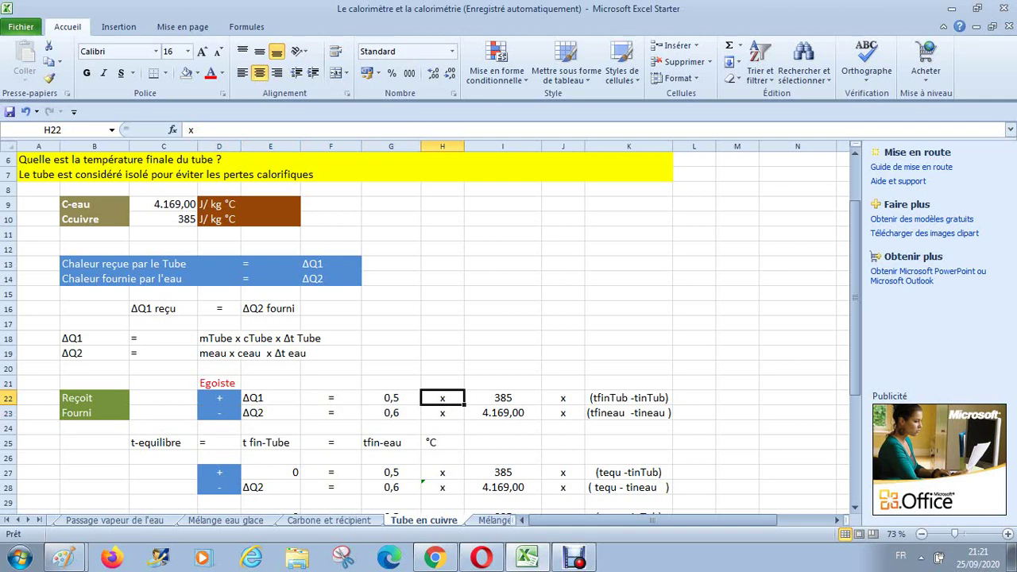
pyautogui.press('Left')
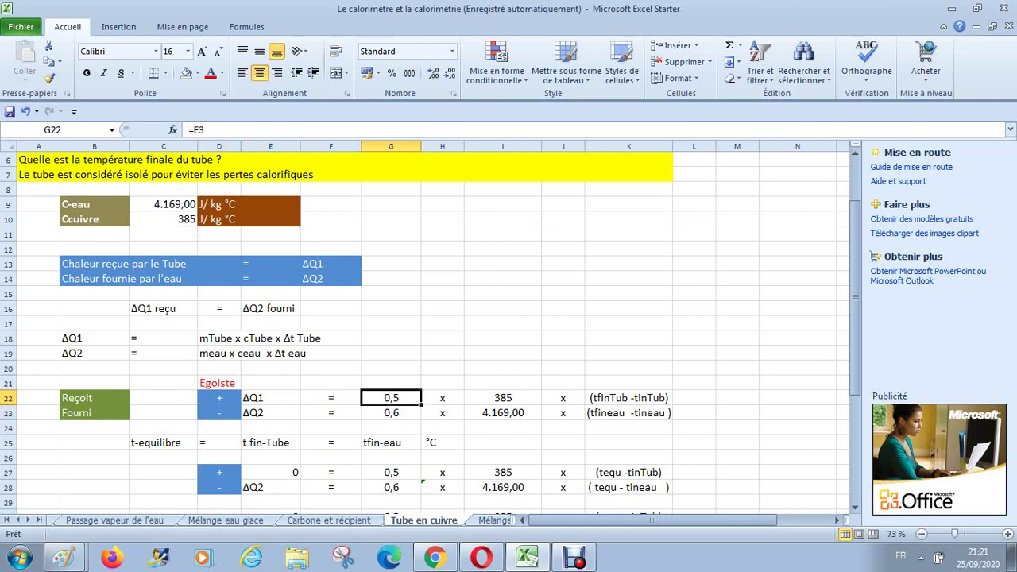
pyautogui.press('Right')
pyautogui.press('Right')
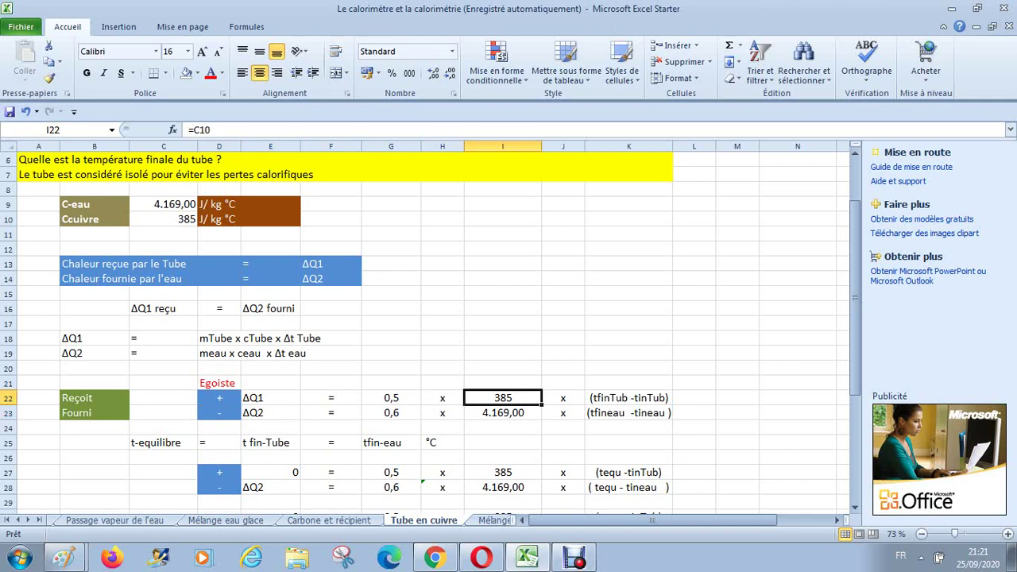
pyautogui.press('Right')
pyautogui.press('Right')
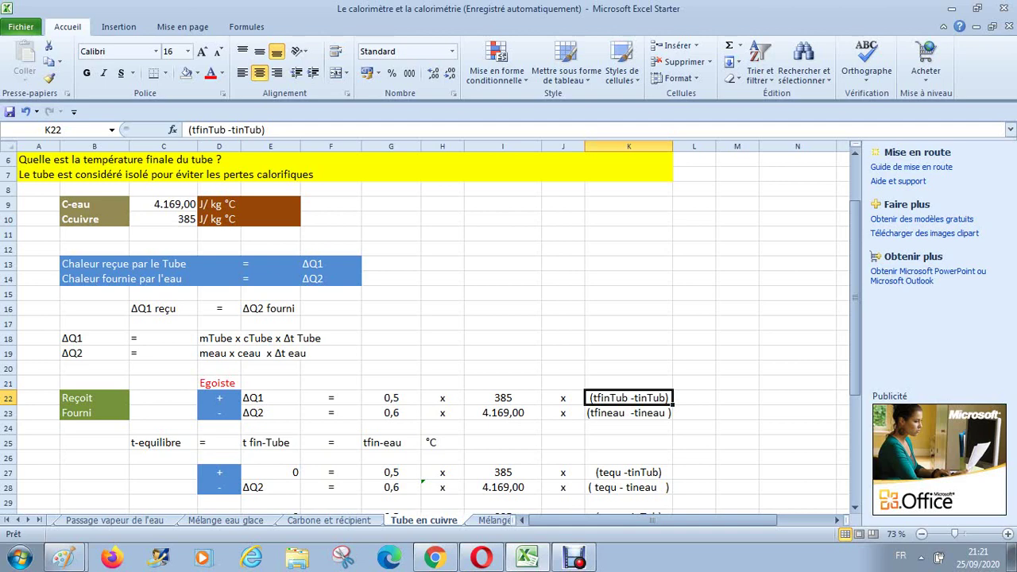
pyautogui.click(628, 413)
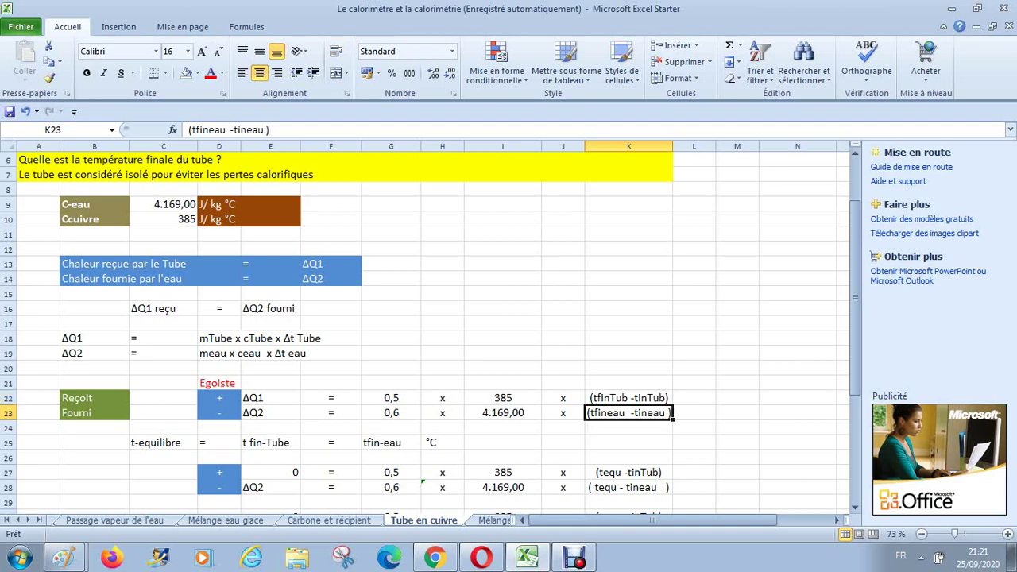
pyautogui.click(628, 398)
pyautogui.press('Left')
pyautogui.press('Left')
pyautogui.press('Left')
pyautogui.press('Left')
pyautogui.press('Left')
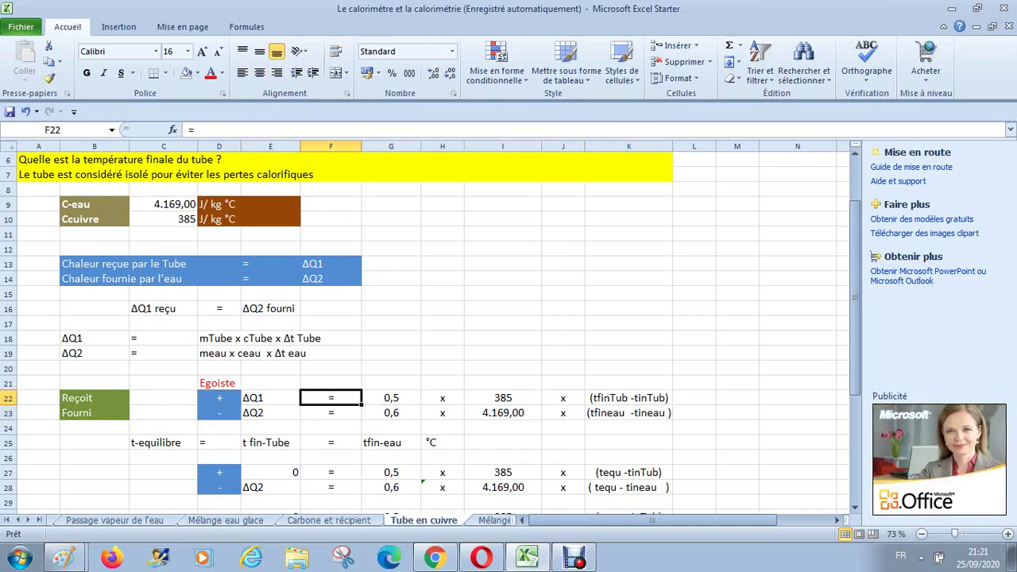
pyautogui.press('Right')
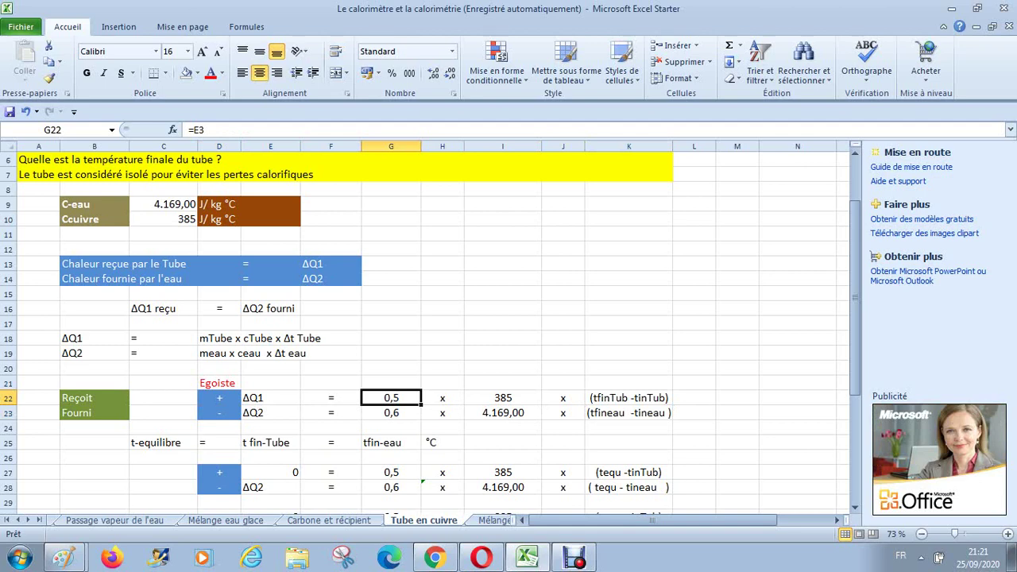
# Review the equality between heat received and heat supplied in row 16
pyautogui.press('Down')
pyautogui.press('Up')
pyautogui.press('Up')
pyautogui.press('Left')
pyautogui.press('Up')
pyautogui.press('Up')
pyautogui.press('Up')
pyautogui.press('Up')
pyautogui.press('Up')
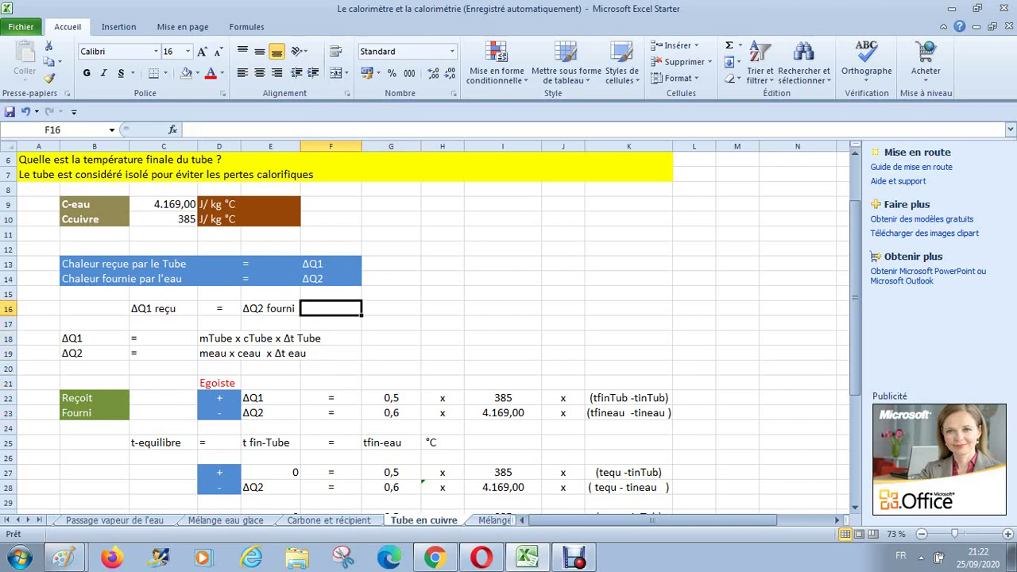
pyautogui.press('Left')
pyautogui.press('Left')
pyautogui.press('Left')
pyautogui.press('Right')
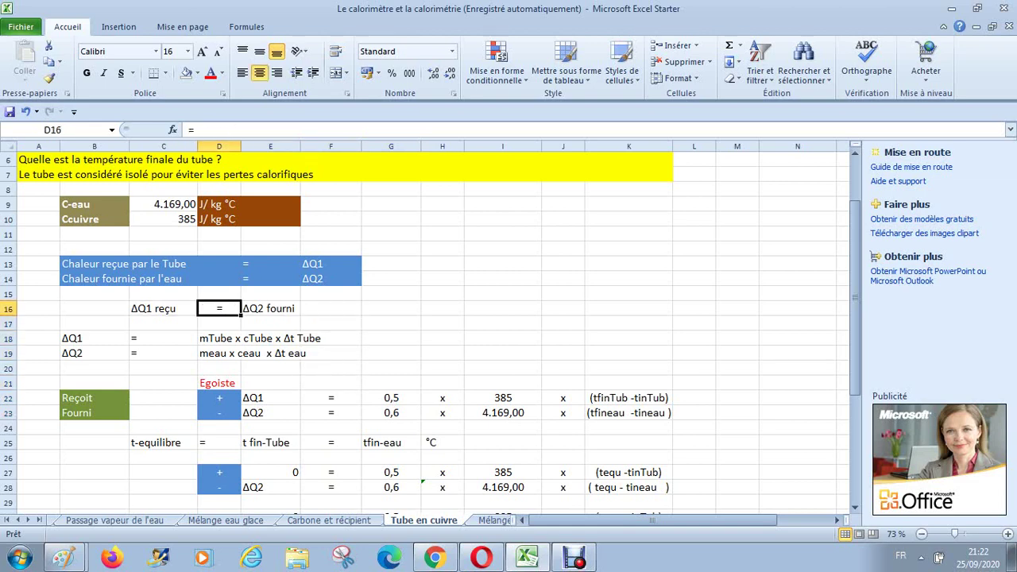
# Examine the ΔQ2 equation across row 23, from the symbol in E23 to the water temperature difference in K23
pyautogui.press('Right')
pyautogui.press('Down')
pyautogui.press('Down')
pyautogui.press('Down')
pyautogui.press('Down')
pyautogui.press('Down')
pyautogui.press('Down')
pyautogui.press('Down')
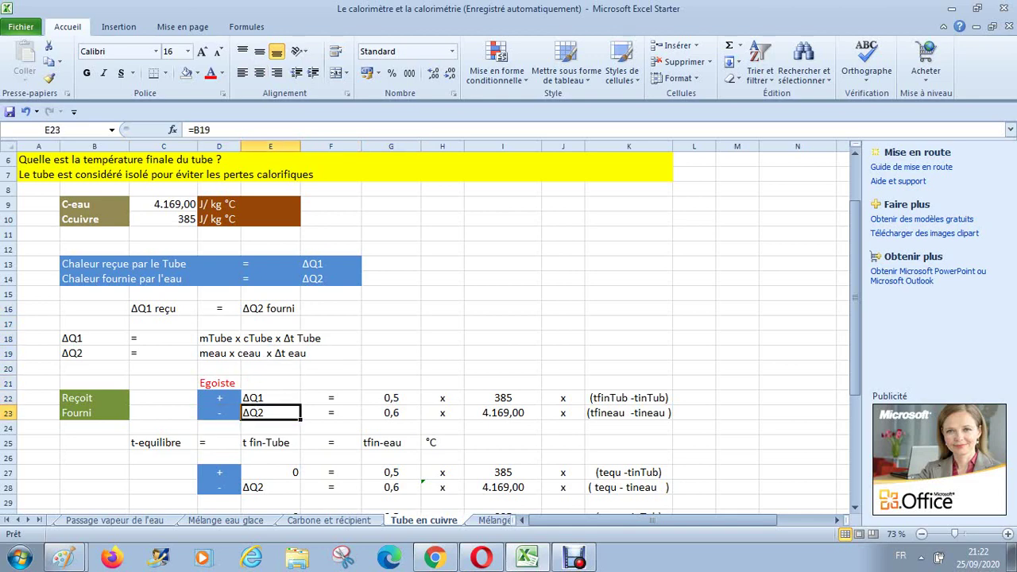
pyautogui.press('Right')
pyautogui.press('Right')
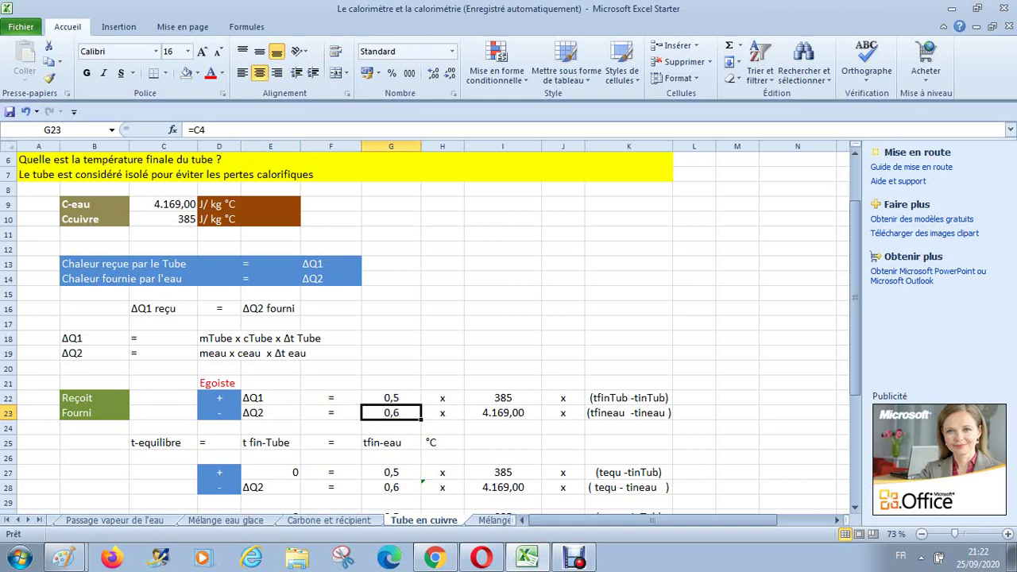
pyautogui.press('Right')
pyautogui.press('Right')
pyautogui.press('Right')
pyautogui.press('Right')
pyautogui.press('Right')
pyautogui.press('Right')
pyautogui.press('Left')
pyautogui.press('Left')
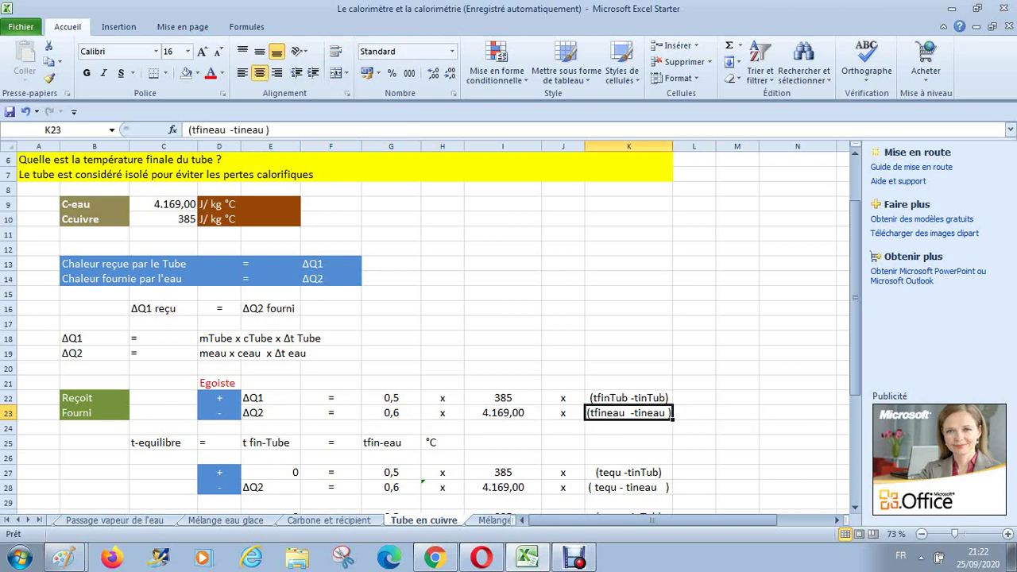
pyautogui.press('Left')
pyautogui.press('Left')
pyautogui.press('Right')
pyautogui.press('Right')
pyautogui.press('Left')
pyautogui.press('Left')
pyautogui.press('Left')
pyautogui.press('Left')
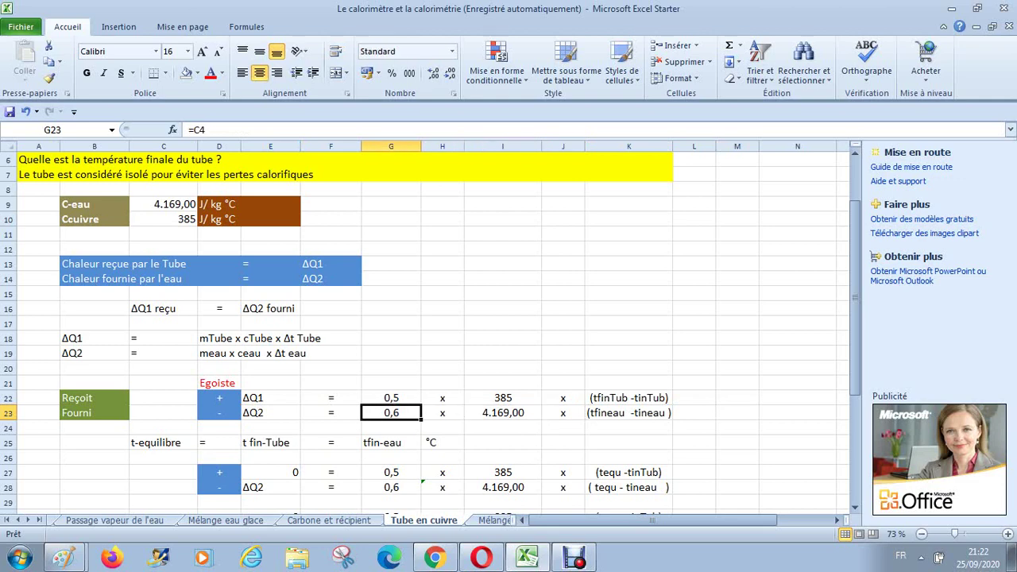
pyautogui.press('Right')
pyautogui.press('Right')
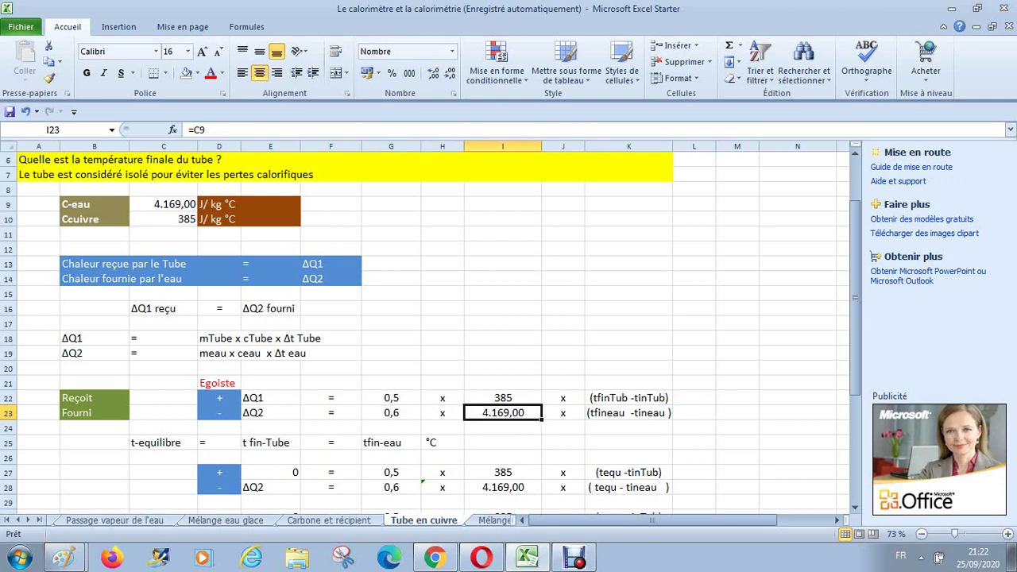
pyautogui.press('Right')
pyautogui.press('Right')
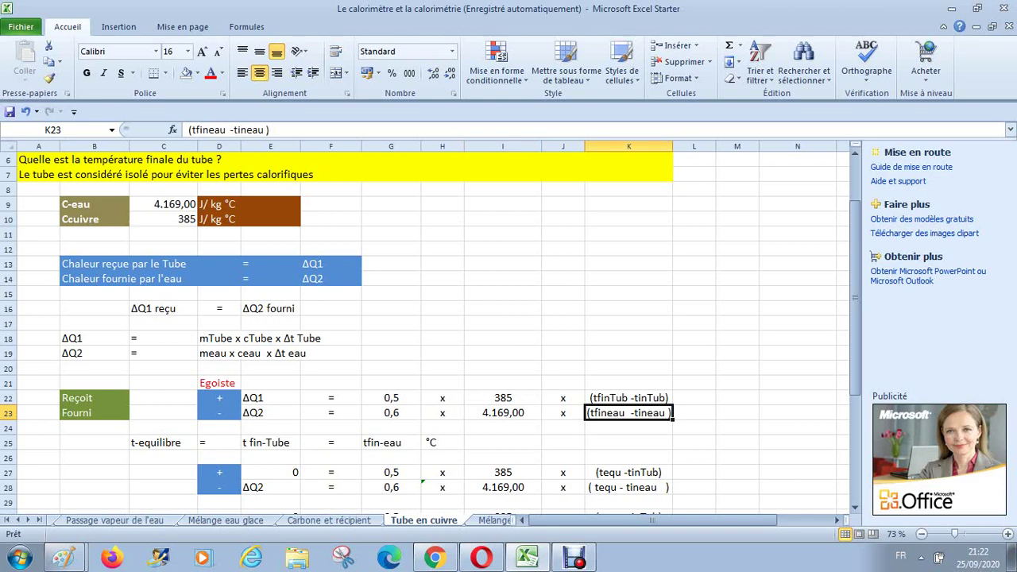
# Move the equation terms in G22:K23 one column over to H22:L23 and widen column J to fit its values
pyautogui.moveTo(390, 398); pyautogui.dragTo(628, 412)
pyautogui.hotkey('ctrl', 'c')
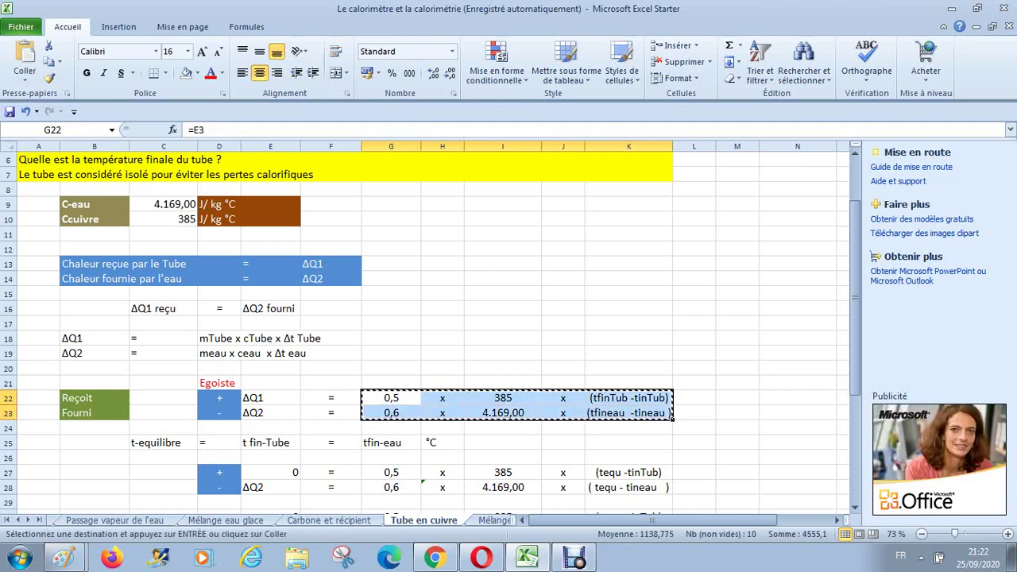
pyautogui.click(442, 398)
pyautogui.press('Return')
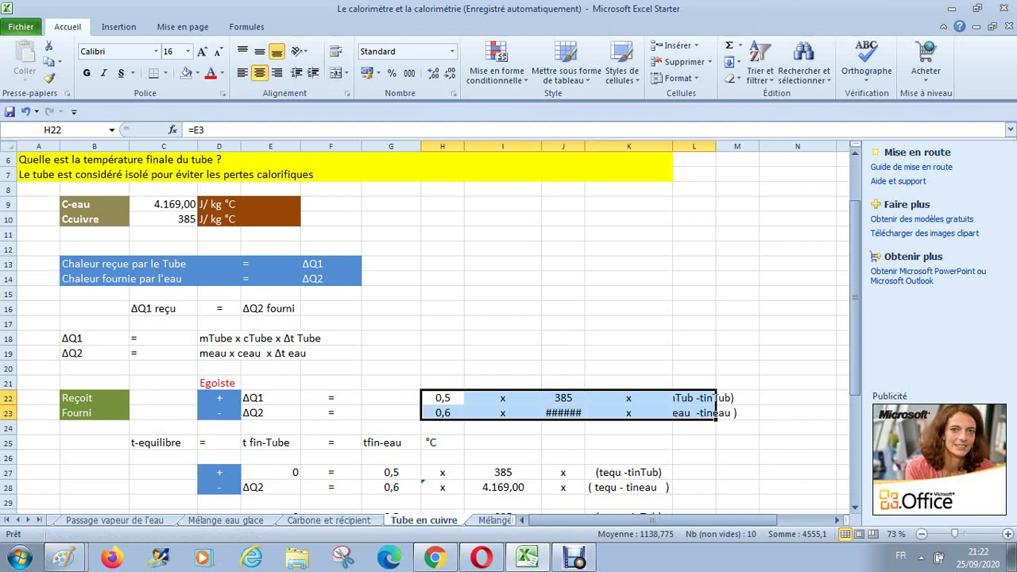
pyautogui.moveTo(585, 146); pyautogui.dragTo(606, 146)
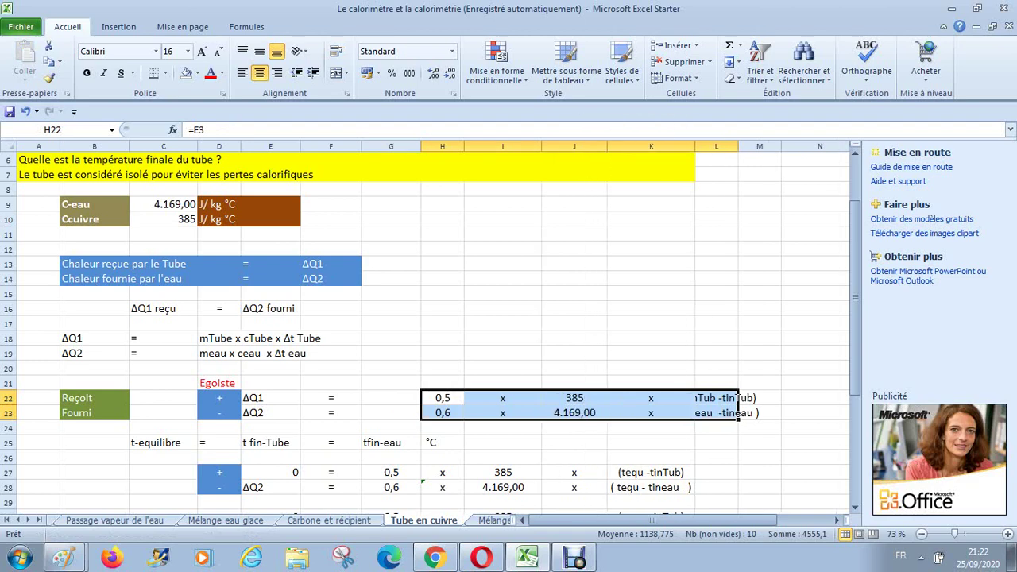
# Enter a + sign in G22 before the tube mass and widen column L to fit the temperature differences
pyautogui.click(391, 398)
pyautogui.write('+')
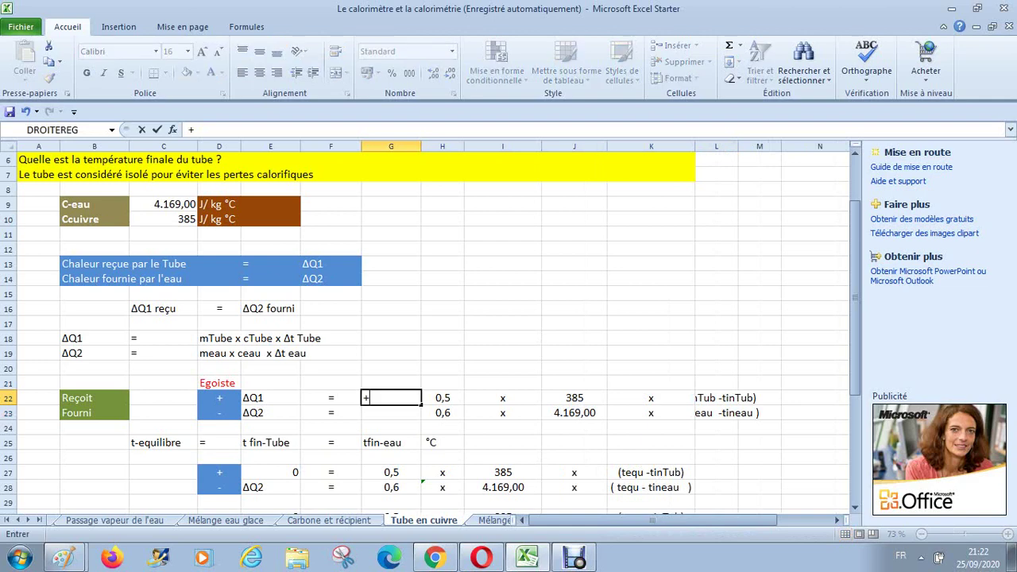
pyautogui.press('Return')
pyautogui.press('Right')
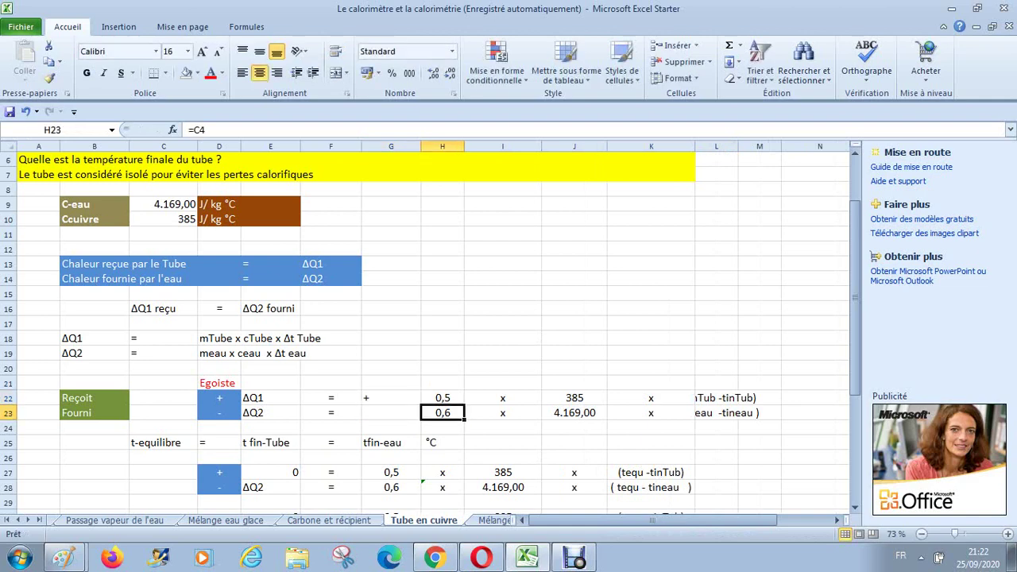
pyautogui.press('Right')
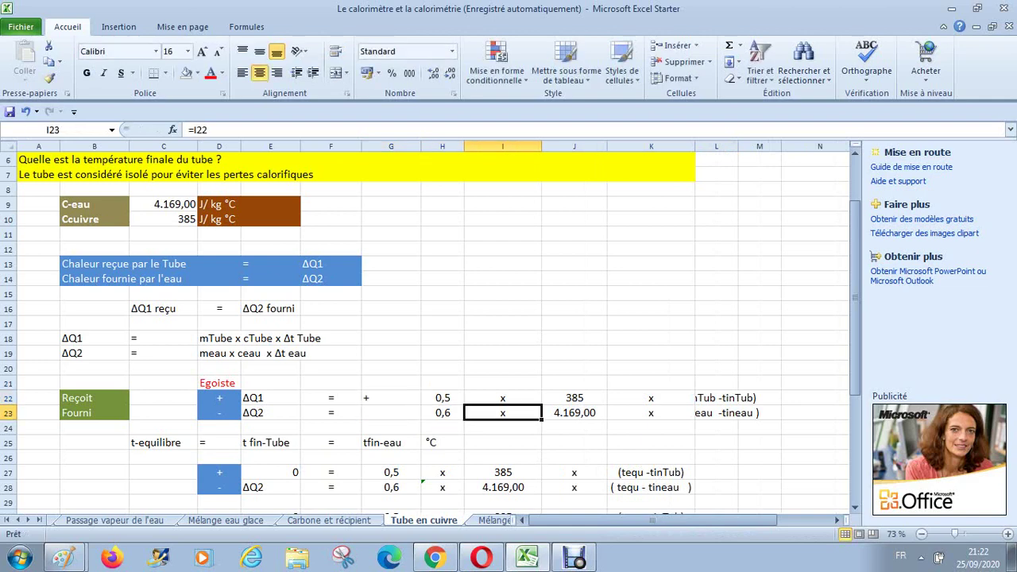
pyautogui.moveTo(738, 146); pyautogui.dragTo(807, 146)
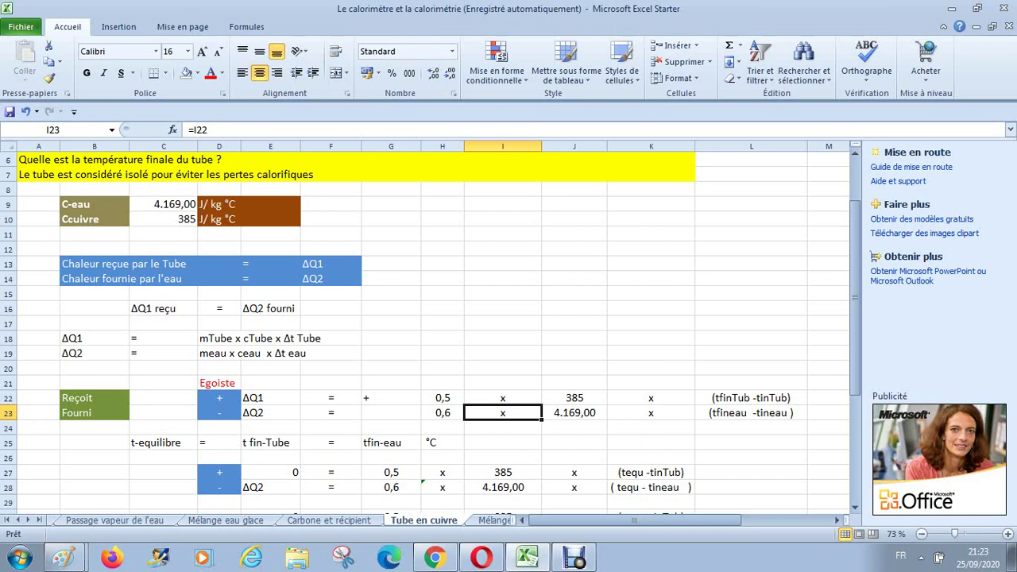
pyautogui.click(751, 413)
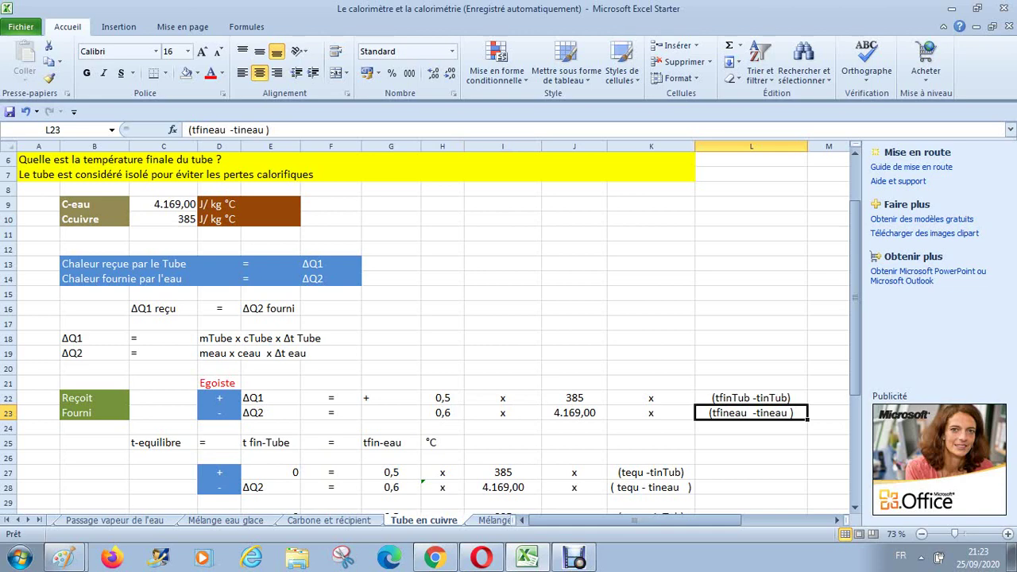
# Enter a - sign in G23 before the water mass in the ΔQ2 equation
pyautogui.click(391, 413)
pyautogui.write('-')
pyautogui.press('Return')
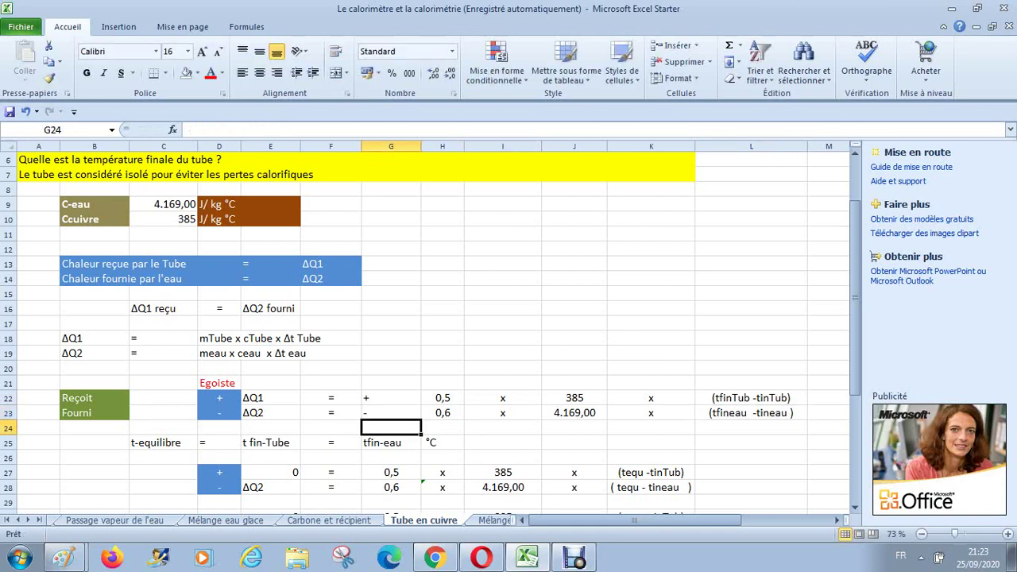
# Examine column G of the equilibrium-temperature line and the equations below it, from row 25 down to row 31
pyautogui.press('Down')
pyautogui.press('Down')
pyautogui.press('Down')
pyautogui.press('Down')
pyautogui.press('Down')
pyautogui.press('Down')
pyautogui.press('Down')
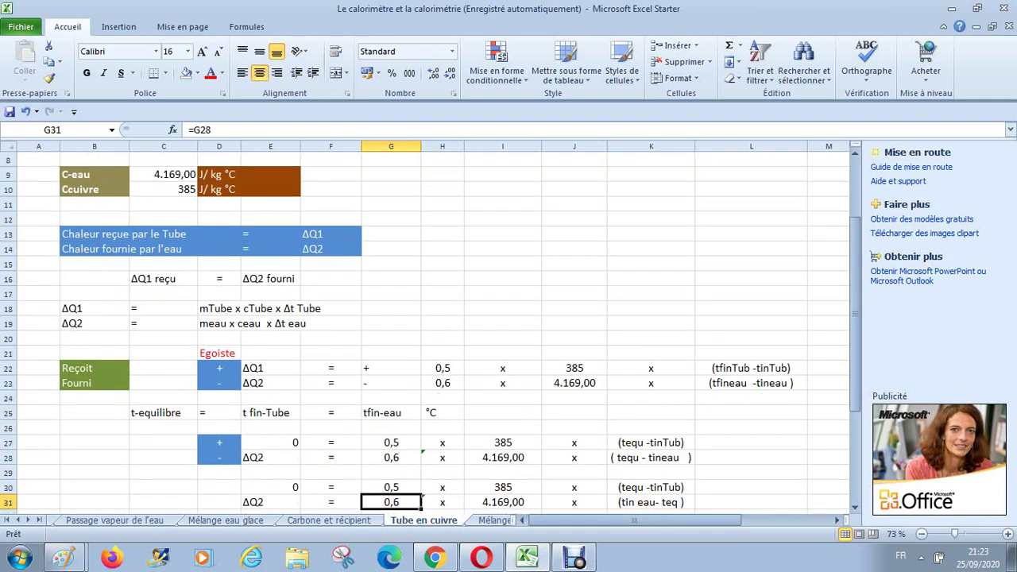
pyautogui.press('Up')
pyautogui.press('Up')
pyautogui.press('Up')
pyautogui.press('Up')
pyautogui.press('Up')
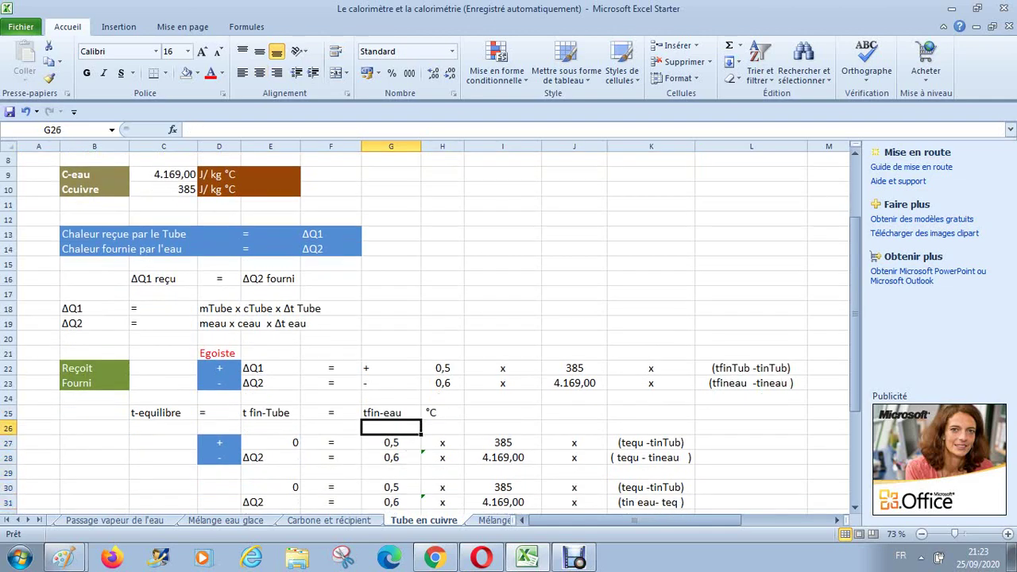
# Move the equilibrium-temperature line from C25:H25 one column back to B25:G25
pyautogui.moveTo(163, 413); pyautogui.dragTo(442, 413)
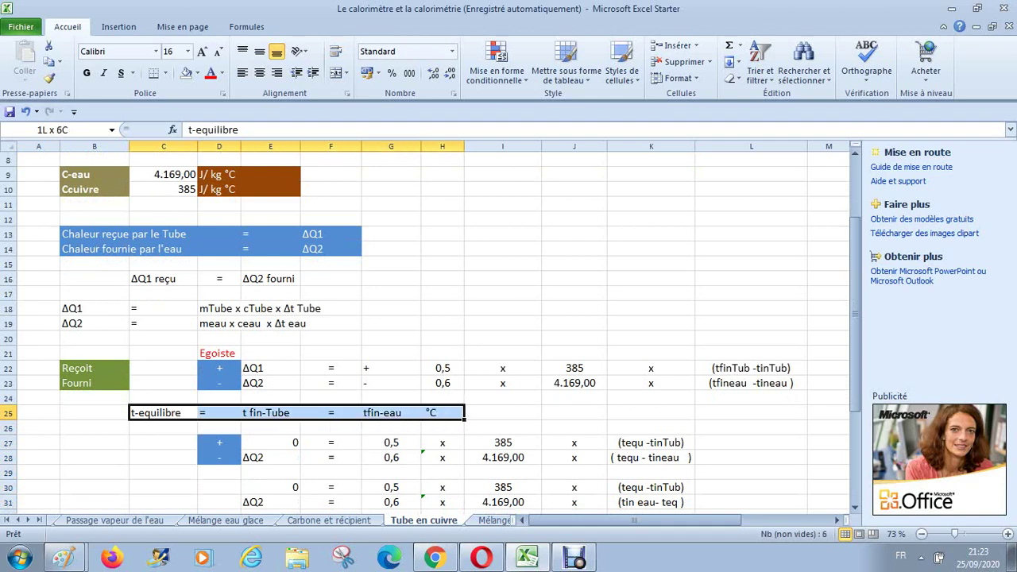
pyautogui.hotkey('ctrl', 'c')
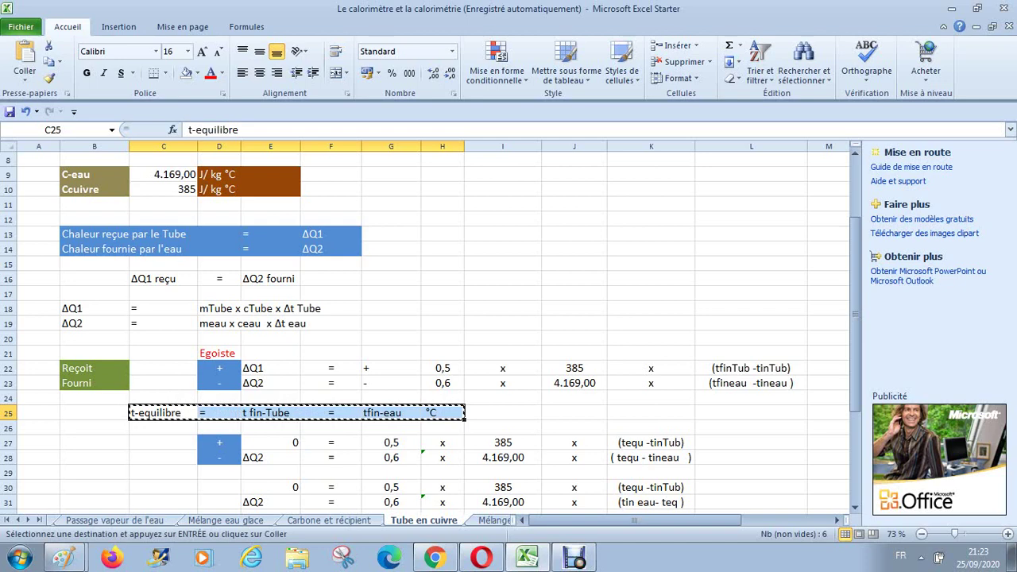
pyautogui.click(93, 413)
pyautogui.hotkey('ctrl', 'v')
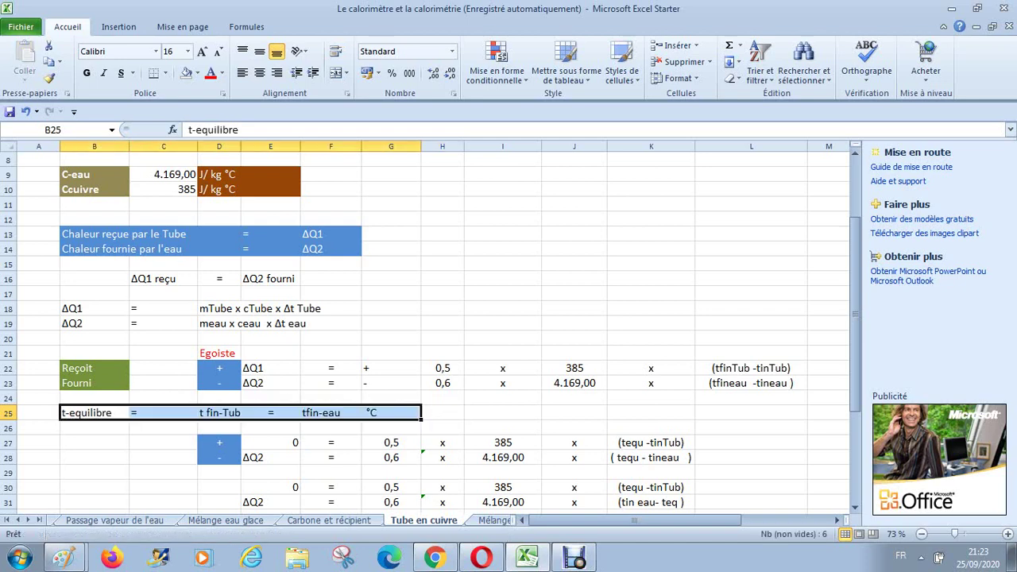
pyautogui.click(164, 457)
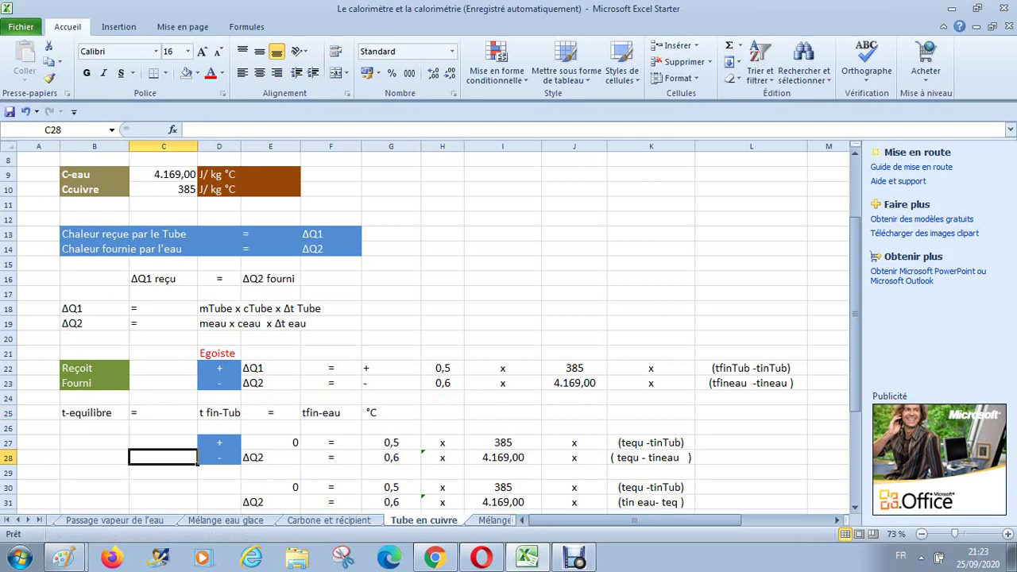
# Copy the brown formatting of the J/ kg °C unit in D10 onto the °C cell G25
pyautogui.click(271, 189)
pyautogui.click(219, 189)
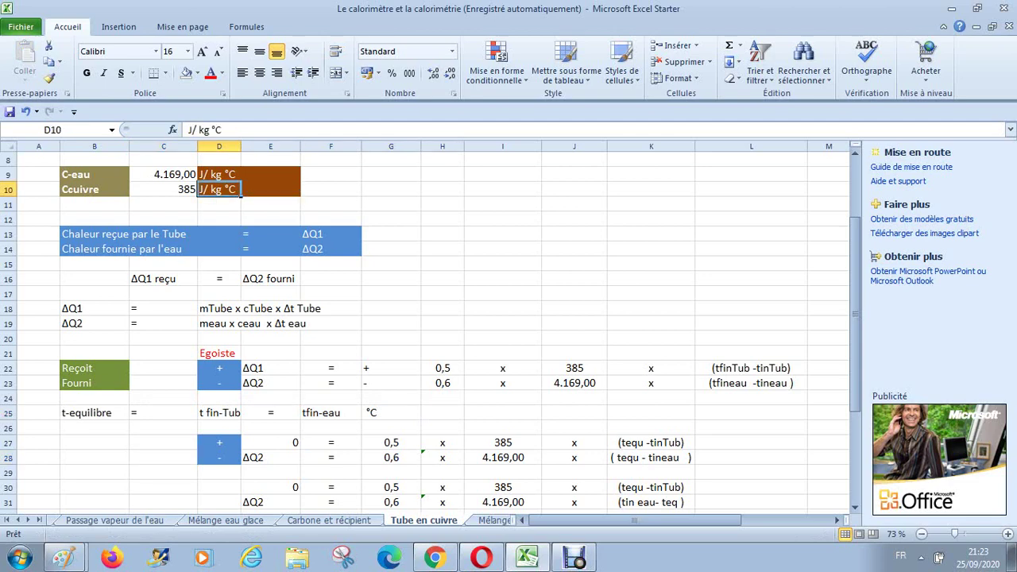
pyautogui.click(49, 78)
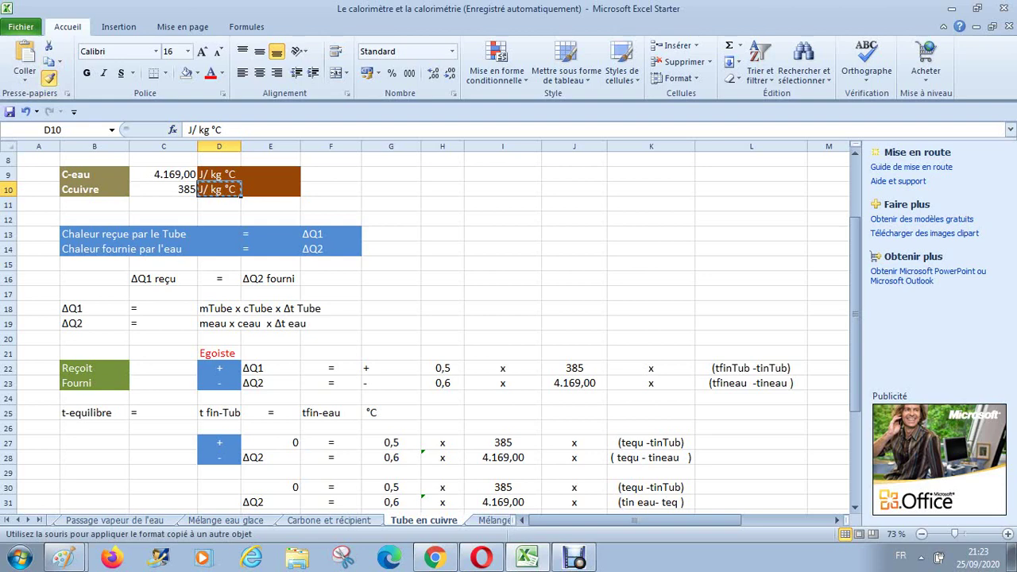
pyautogui.click(391, 413)
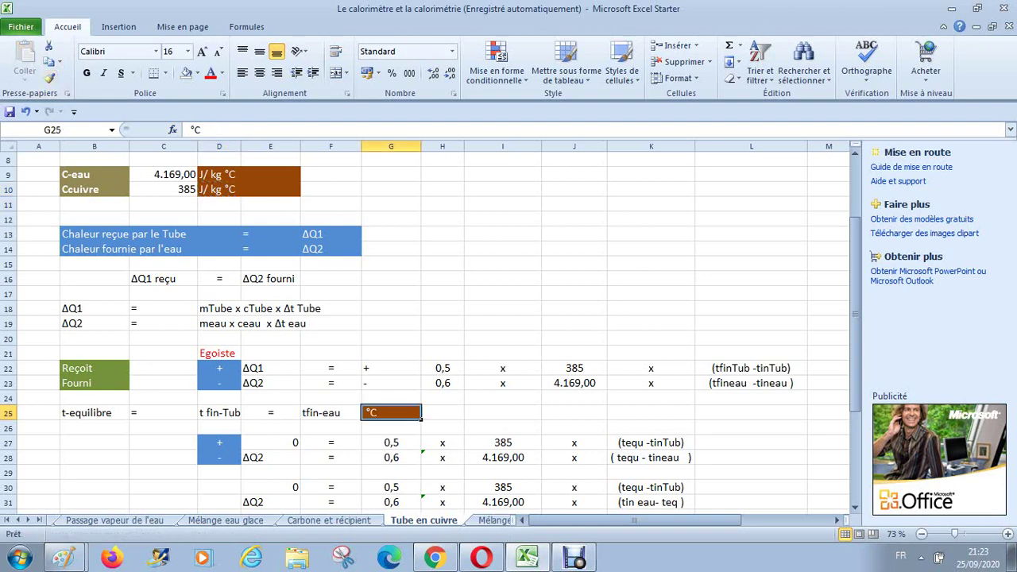
# Link E27 to the ΔQ1 label in E22 and check the dependent label in E30
pyautogui.press('Down')
pyautogui.press('Down')
pyautogui.press('Left')
pyautogui.press('Left')
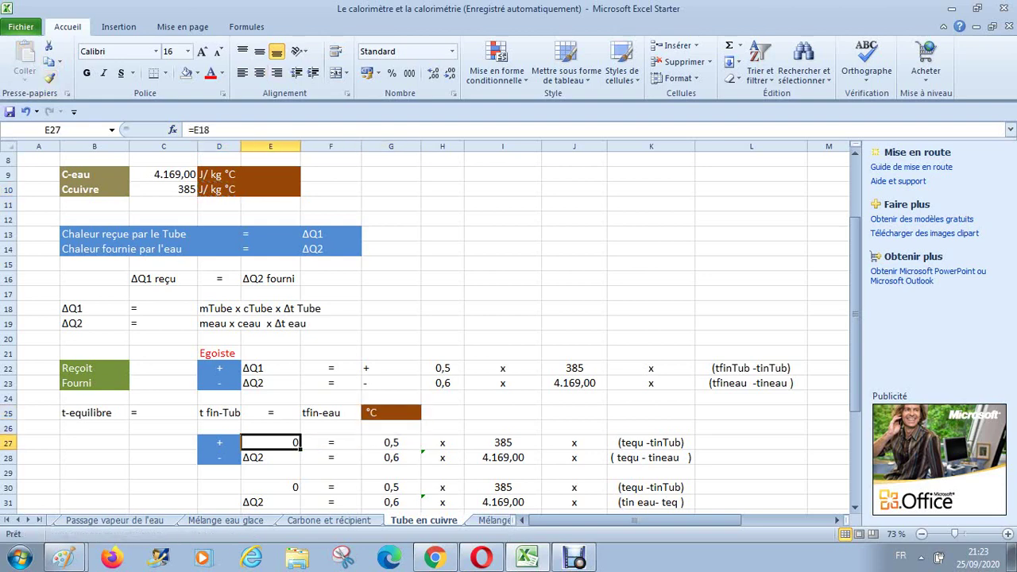
pyautogui.write('=')
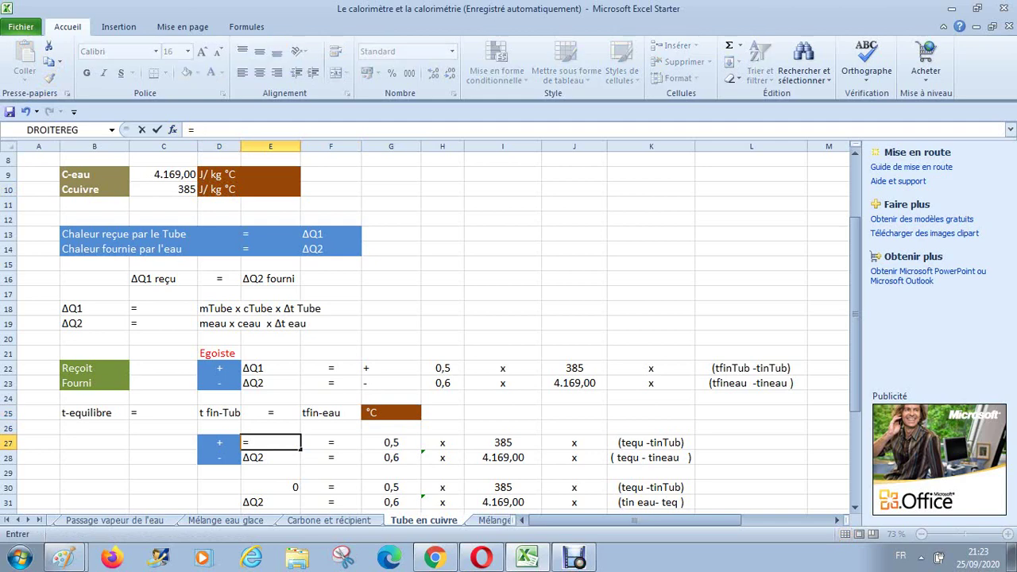
pyautogui.click(270, 368)
pyautogui.press('Return')
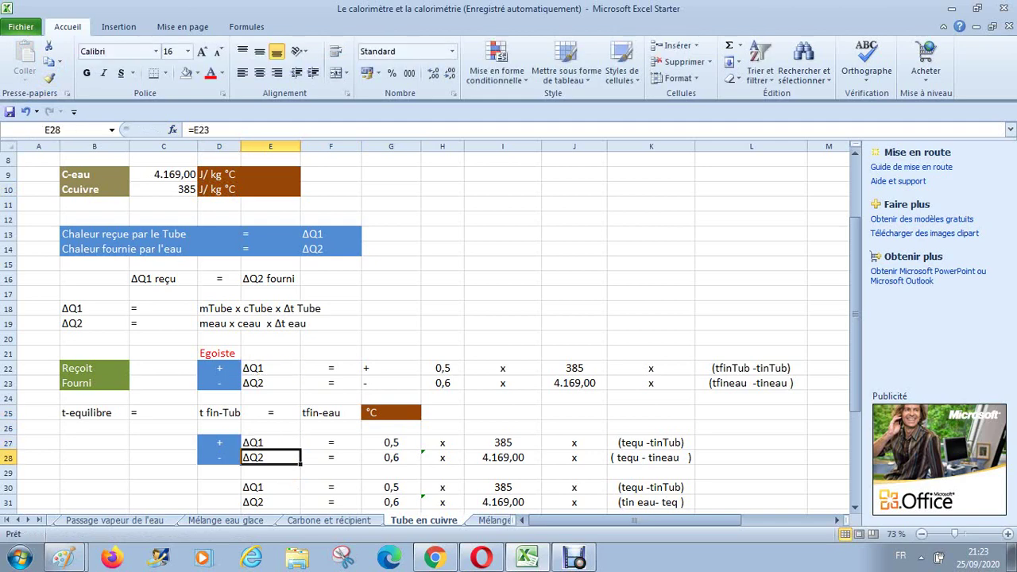
pyautogui.press('Down')
pyautogui.press('Down')
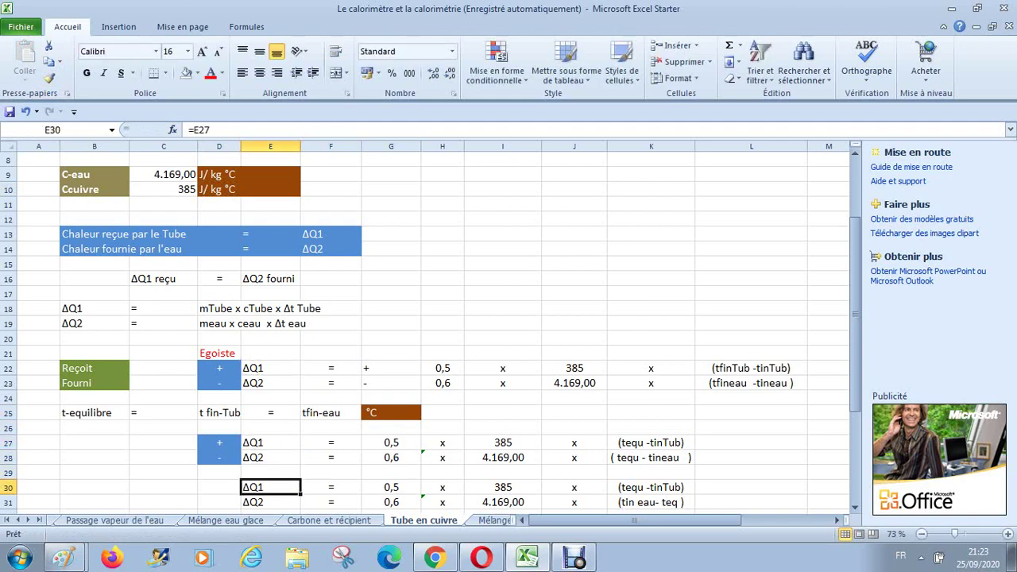
# Move the equation terms in G27:K28 one column over to H27:L28
pyautogui.press('Up')
pyautogui.press('Up')
pyautogui.press('Up')
pyautogui.press('Up')
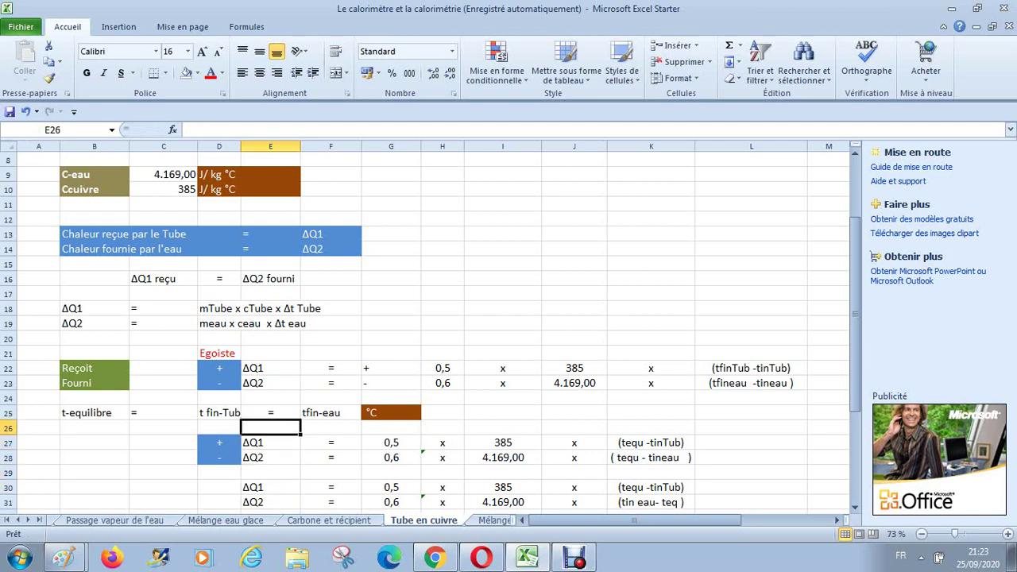
pyautogui.press('Down')
pyautogui.press('Right')
pyautogui.press('Right')
pyautogui.hotkey('shift', 'Down')
pyautogui.hotkey('shift', 'Right')
pyautogui.hotkey('shift', 'Right')
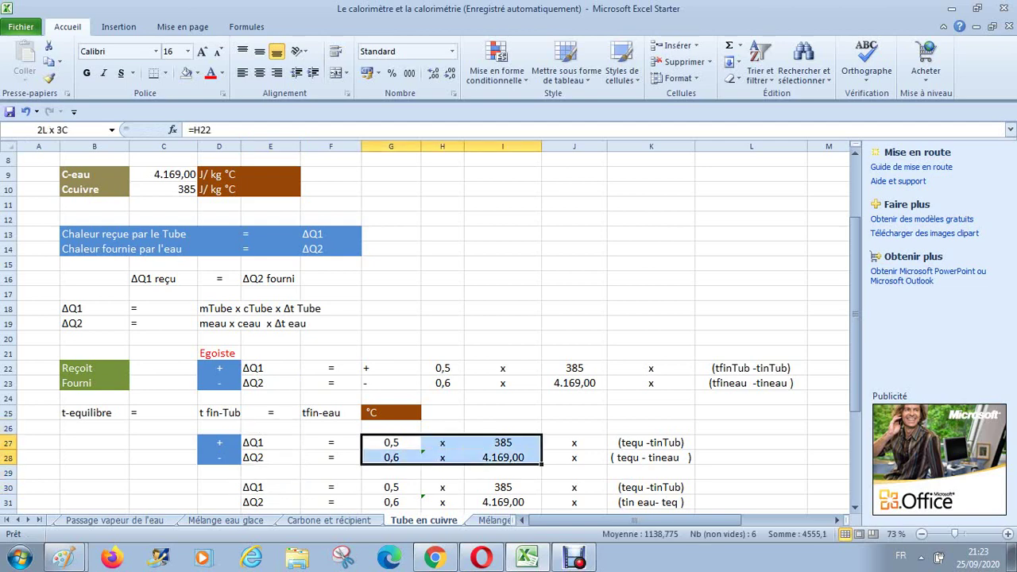
pyautogui.hotkey('shift', 'Right')
pyautogui.hotkey('shift', 'Right')
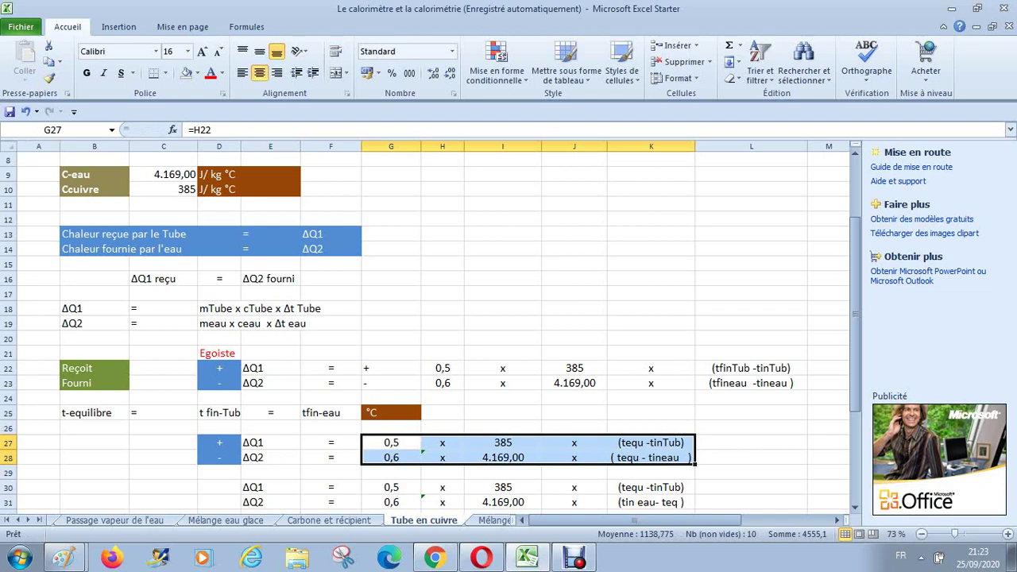
pyautogui.hotkey('ctrl', 'c')
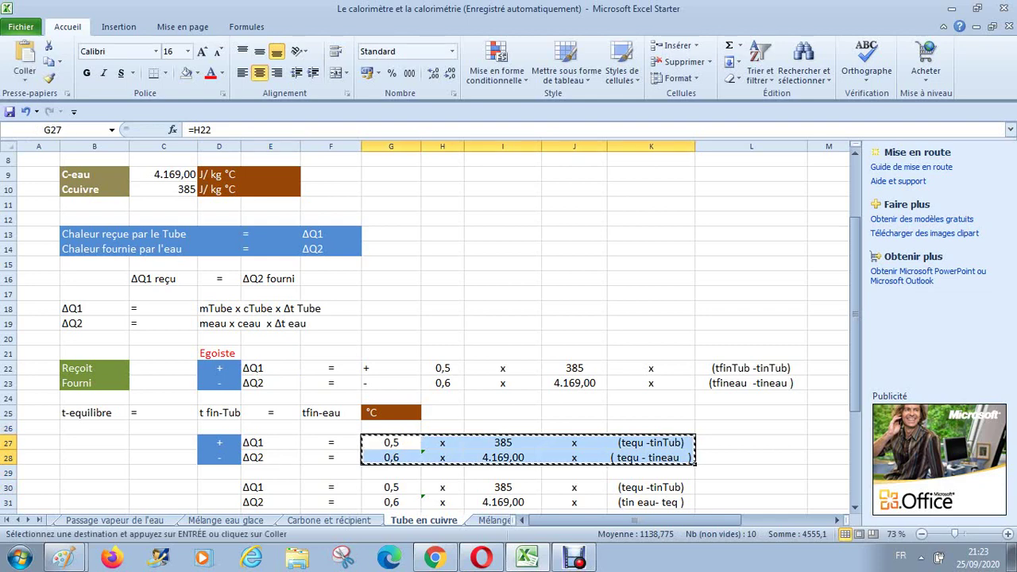
pyautogui.press('Right')
pyautogui.press('Return')
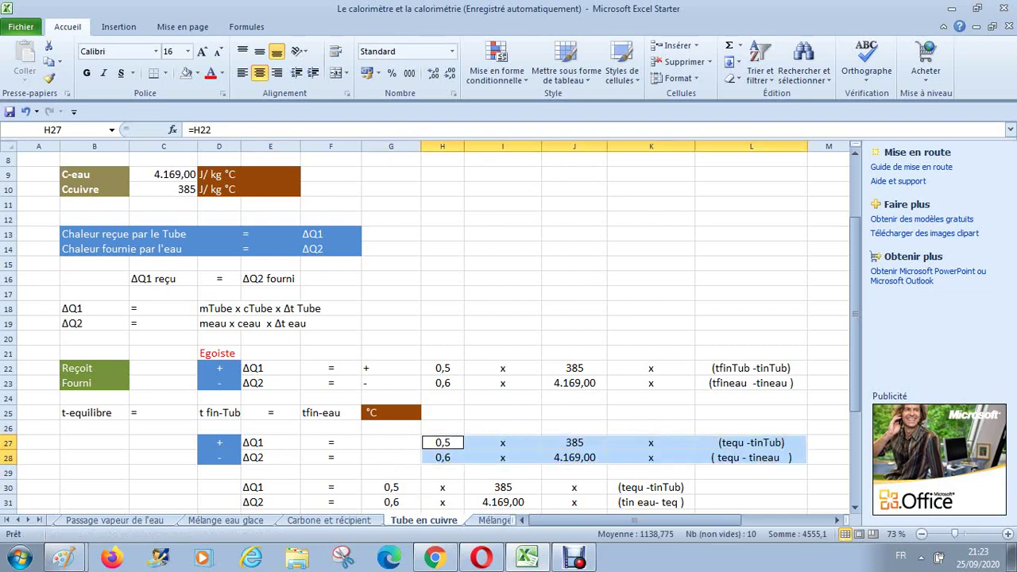
# Enter a + sign in G27 before the tube mass and a - sign in G28 before the water mass
pyautogui.press('Left')
pyautogui.write('+')
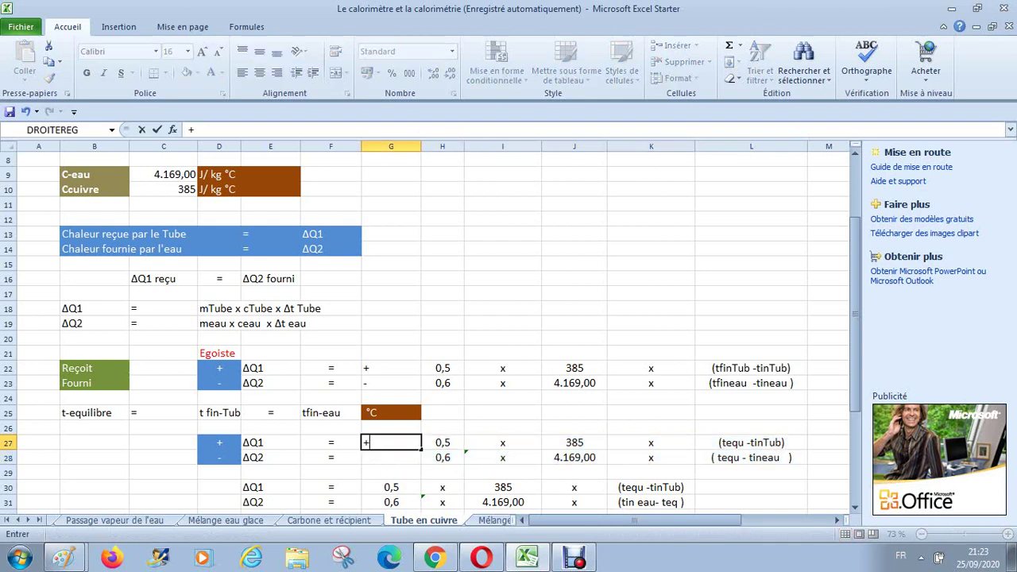
pyautogui.press('Right')
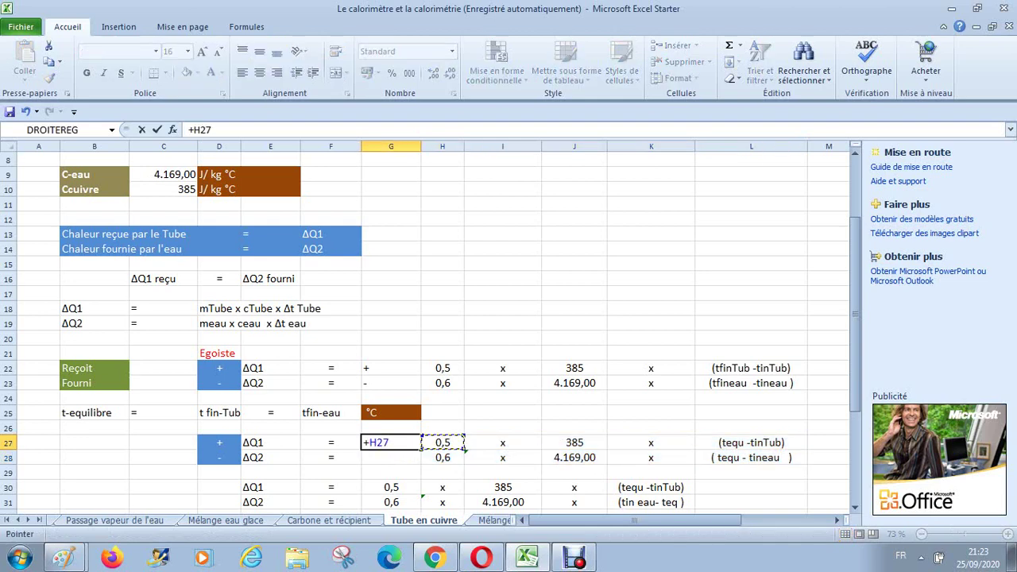
pyautogui.press('BackSpace')
pyautogui.press('BackSpace')
pyautogui.press('BackSpace')
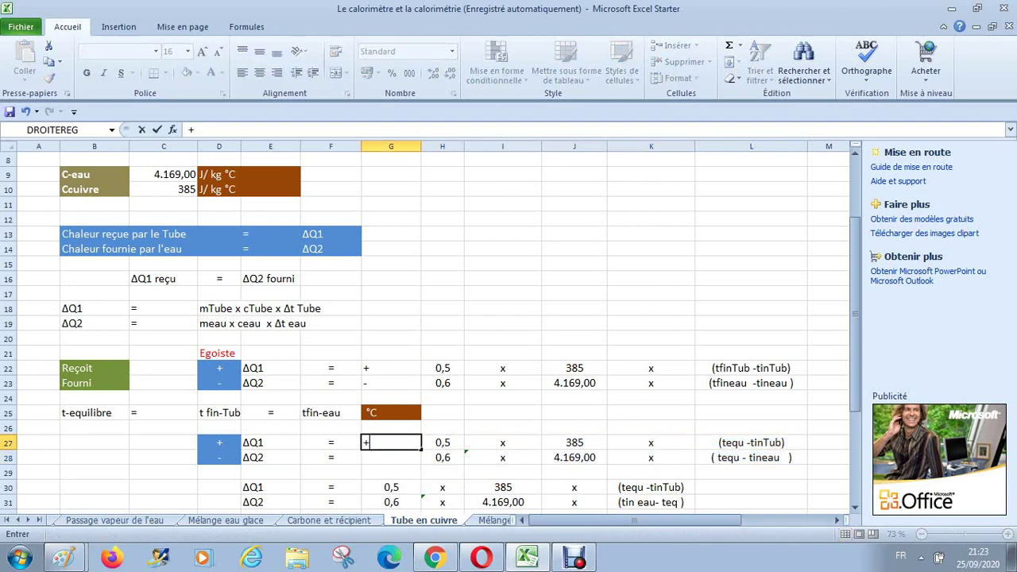
pyautogui.press('Return')
pyautogui.write('-')
pyautogui.press('Return')
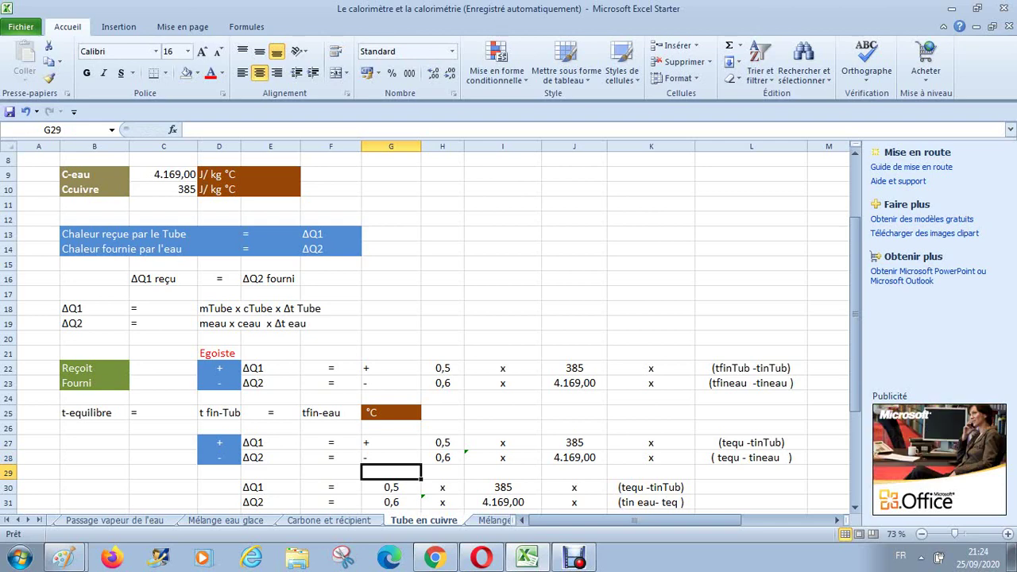
# Examine the signs in column G of the ΔQ1 and ΔQ2 equations around rows 22 to 28
pyautogui.press('Up')
pyautogui.press('Up')
pyautogui.press('Up')
pyautogui.press('Up')
pyautogui.press('Up')
pyautogui.press('Up')
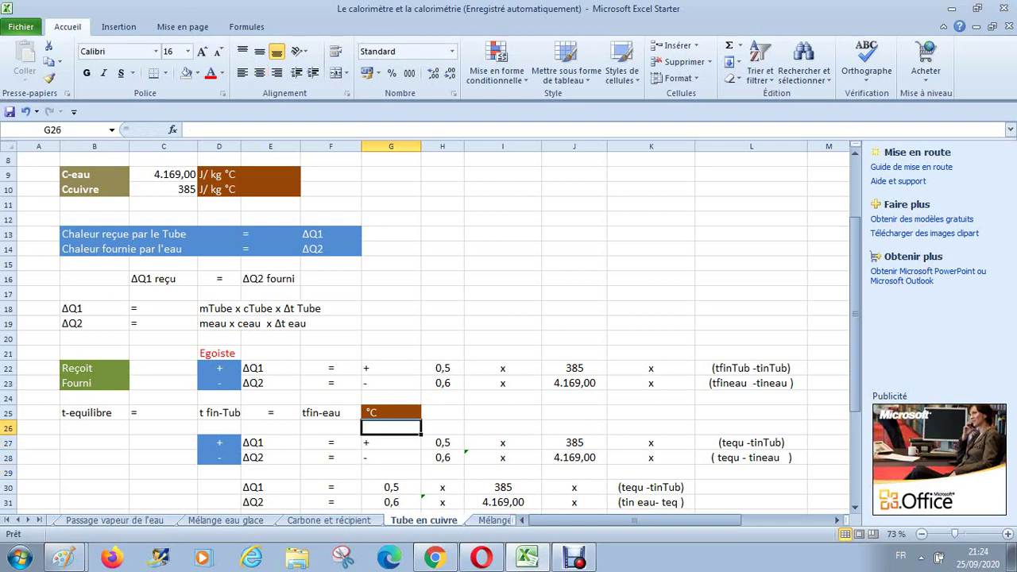
pyautogui.press('Down')
pyautogui.press('Down')
pyautogui.press('Down')
pyautogui.press('Down')
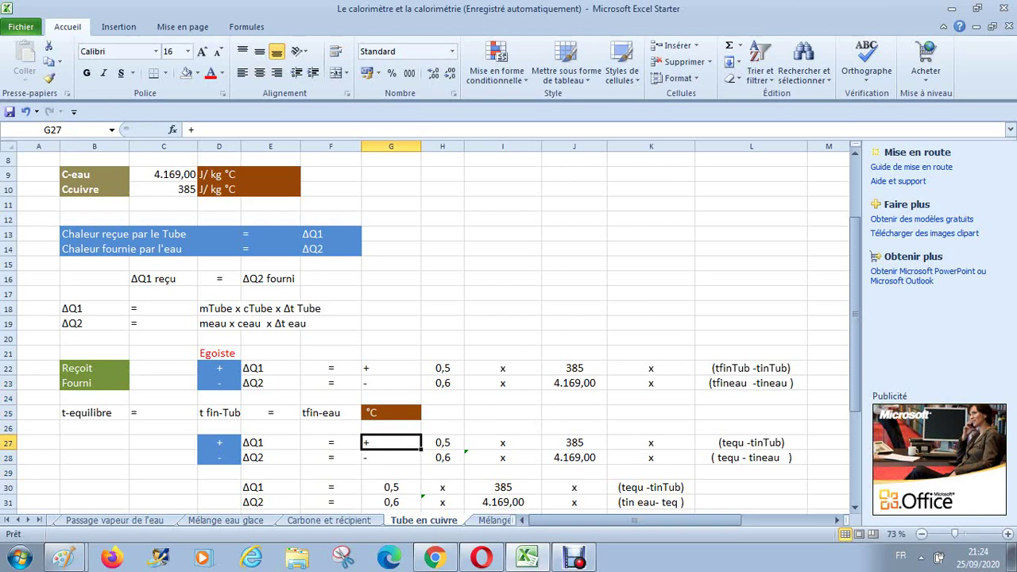
# Examine the ΔQ2 equation in row 28 from its sign across to the temperature difference in L28
pyautogui.press('Down')
pyautogui.press('Up')
pyautogui.press('Down')
pyautogui.press('Right')
pyautogui.press('Right')
pyautogui.press('Right')
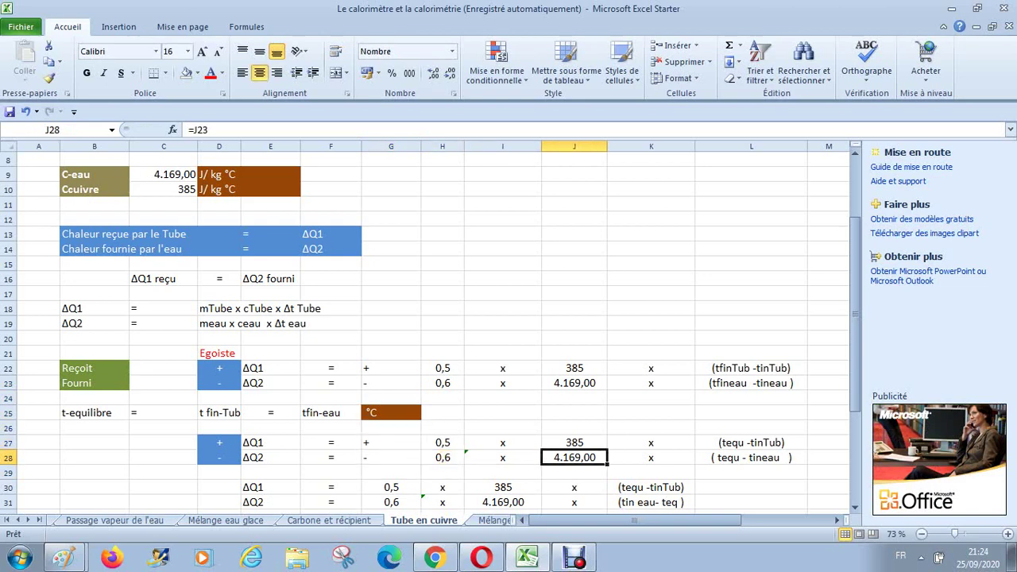
pyautogui.press('Right')
pyautogui.press('Right')
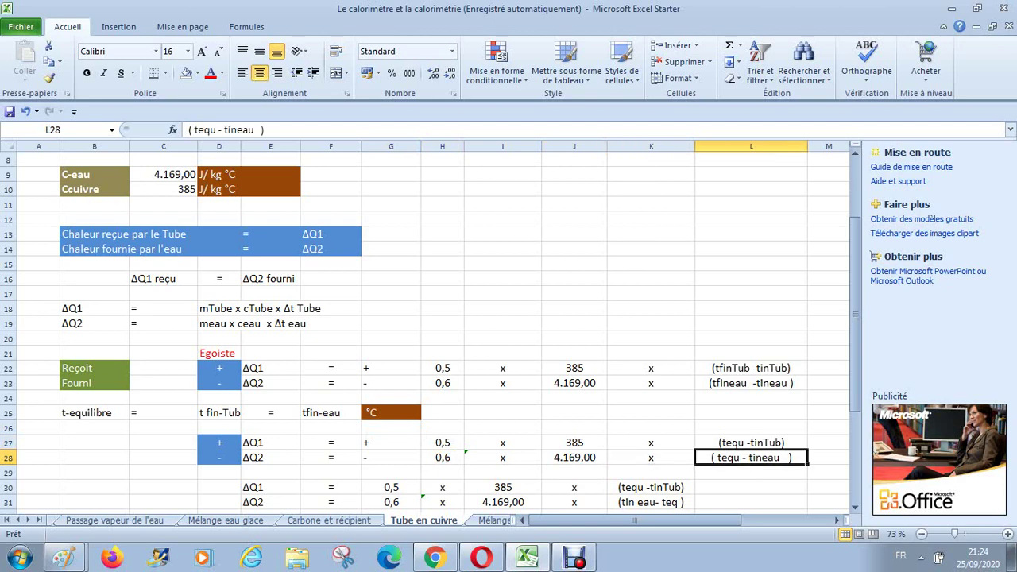
# Examine column L from the temperature differences in rows 27 and 28 down to the product in L35
pyautogui.press('Up')
pyautogui.press('Down')
pyautogui.press('Down')
pyautogui.press('Down')
pyautogui.press('Down')
pyautogui.press('Down')
pyautogui.press('Down')
pyautogui.press('Down')
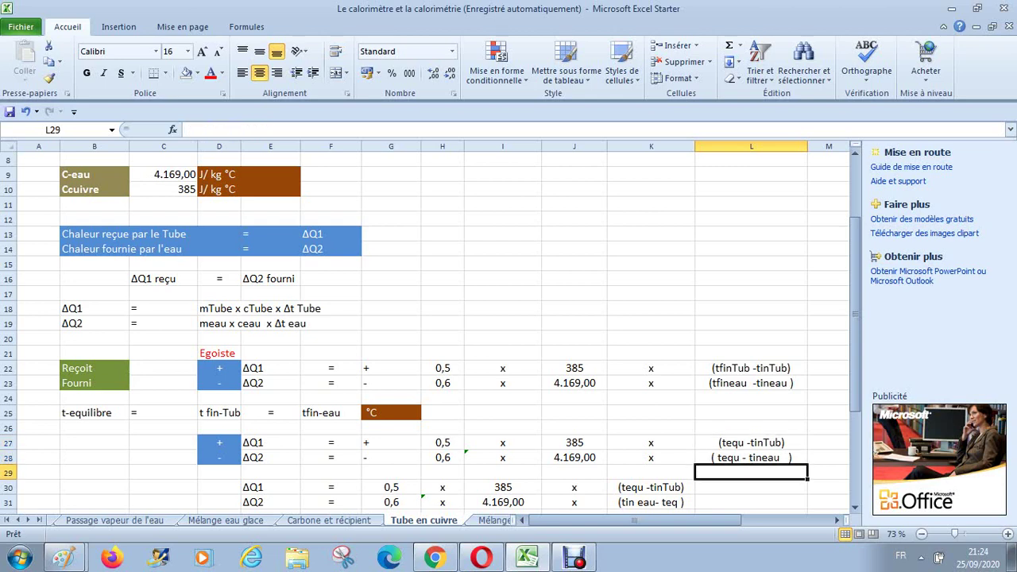
pyautogui.press('Down')
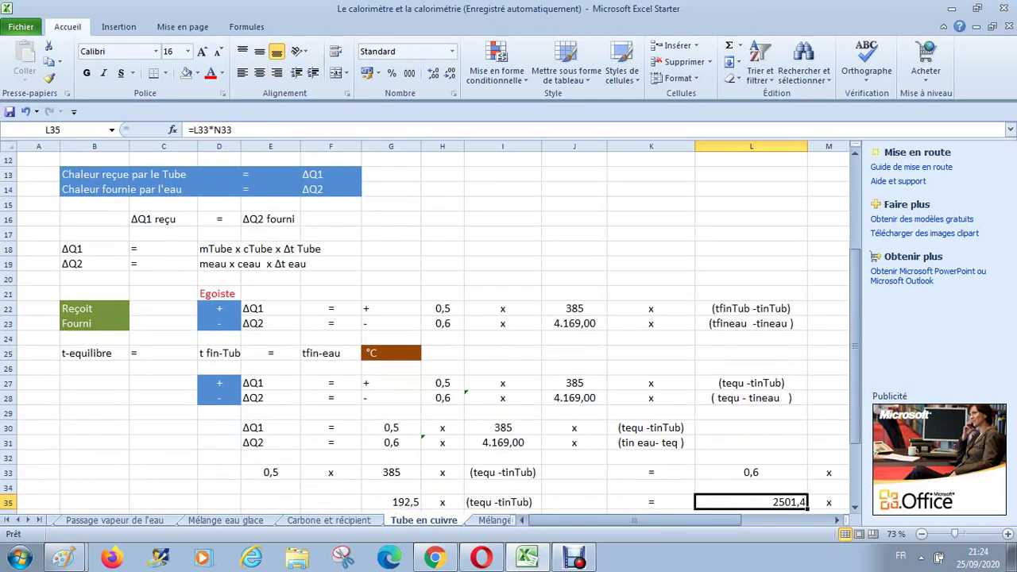
# Examine the ΔQ1 equation in row 30 term by term, from its label in E30 to the temperature difference in K30
pyautogui.click(270, 427)
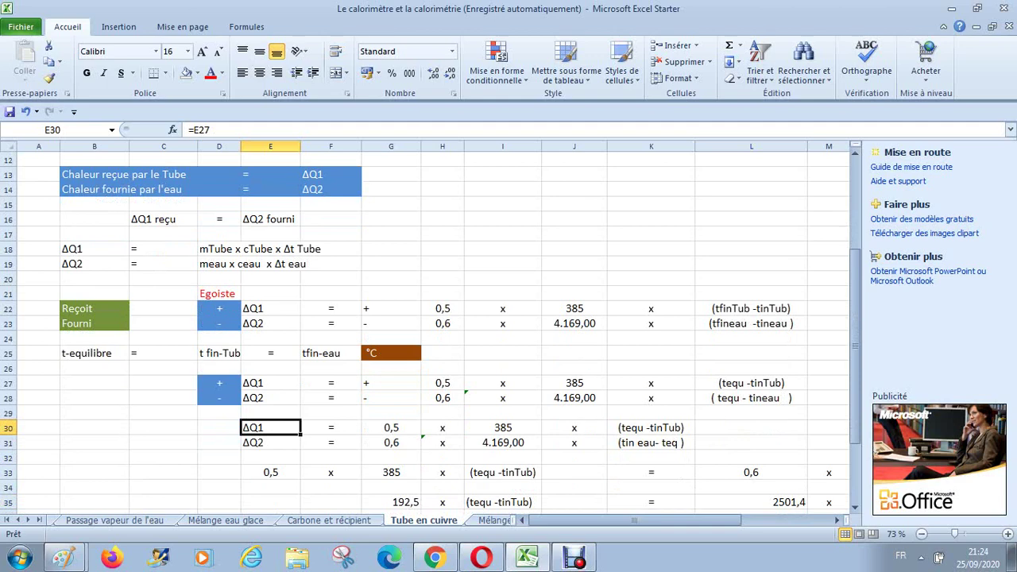
pyautogui.press('Up')
pyautogui.press('Up')
pyautogui.press('Down')
pyautogui.press('Down')
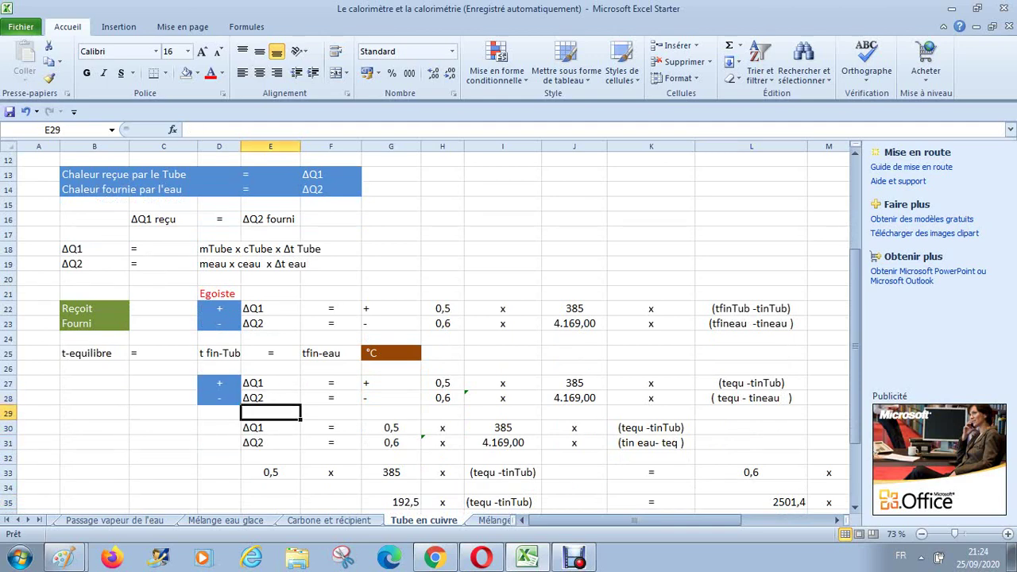
pyautogui.press('Right')
pyautogui.press('Right')
pyautogui.press('Right')
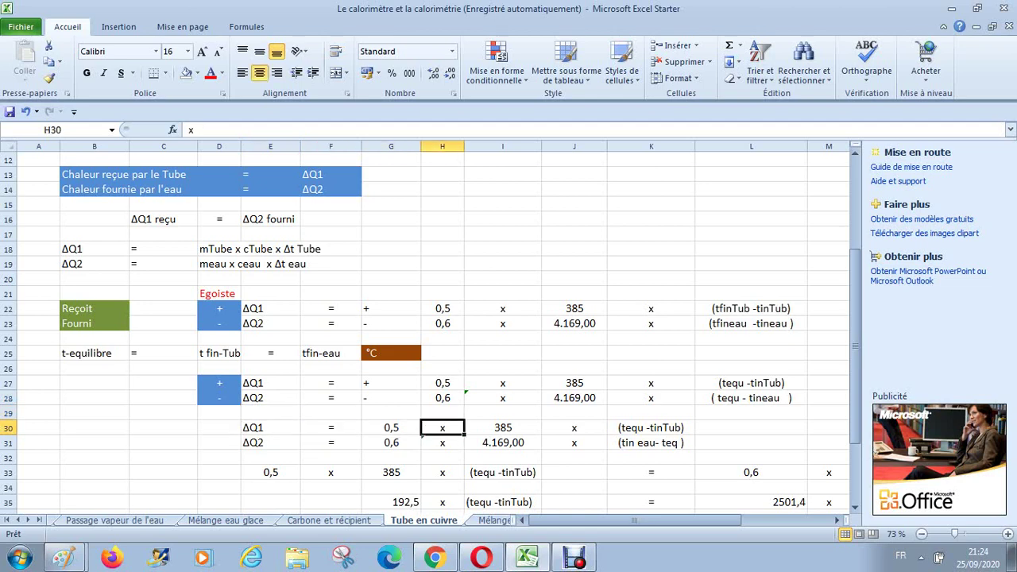
pyautogui.press('Right')
pyautogui.press('Right')
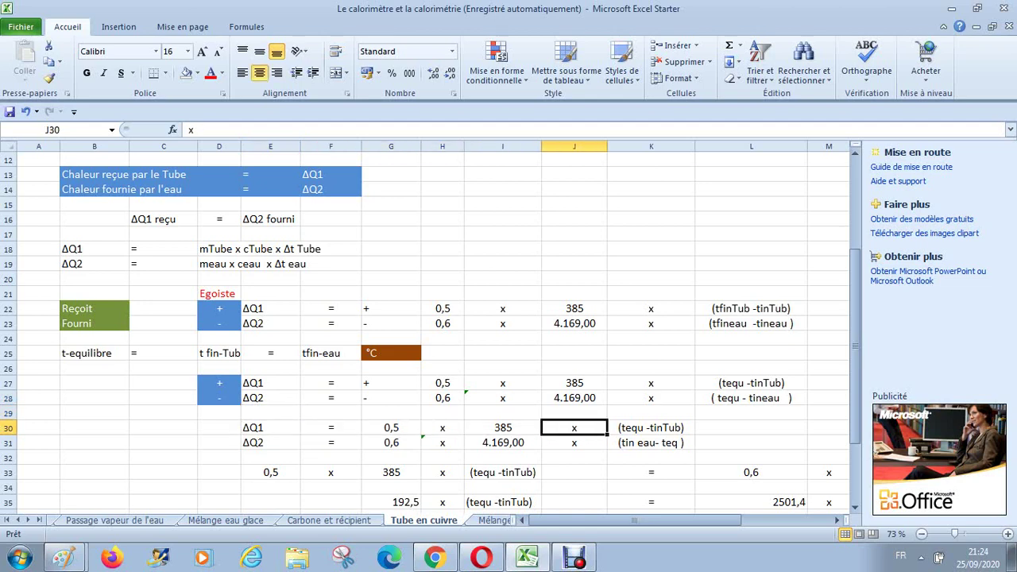
pyautogui.press('Right')
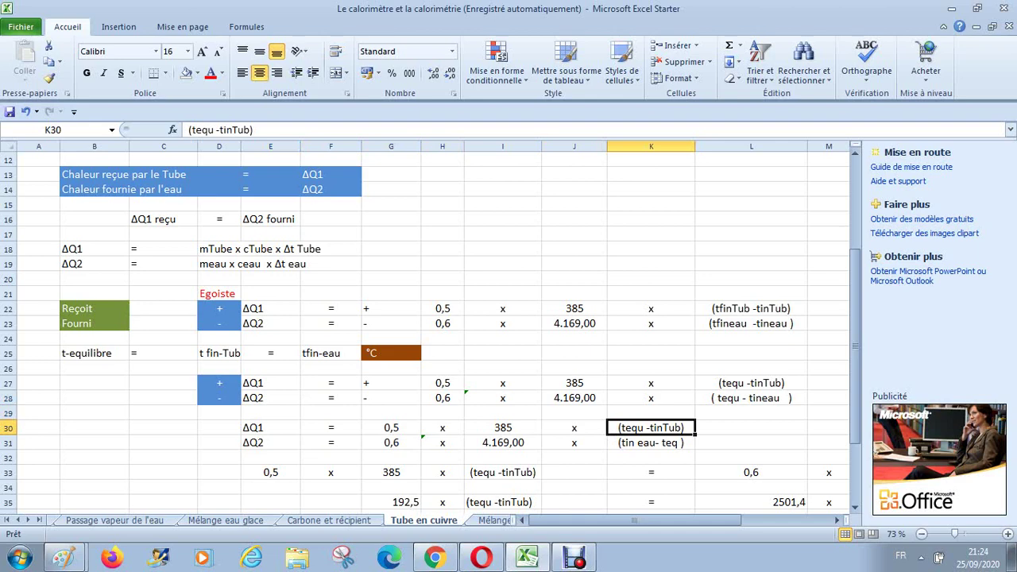
# Compare the tube mass at the start of the row 30 equation with the sign in G27
pyautogui.press('Left')
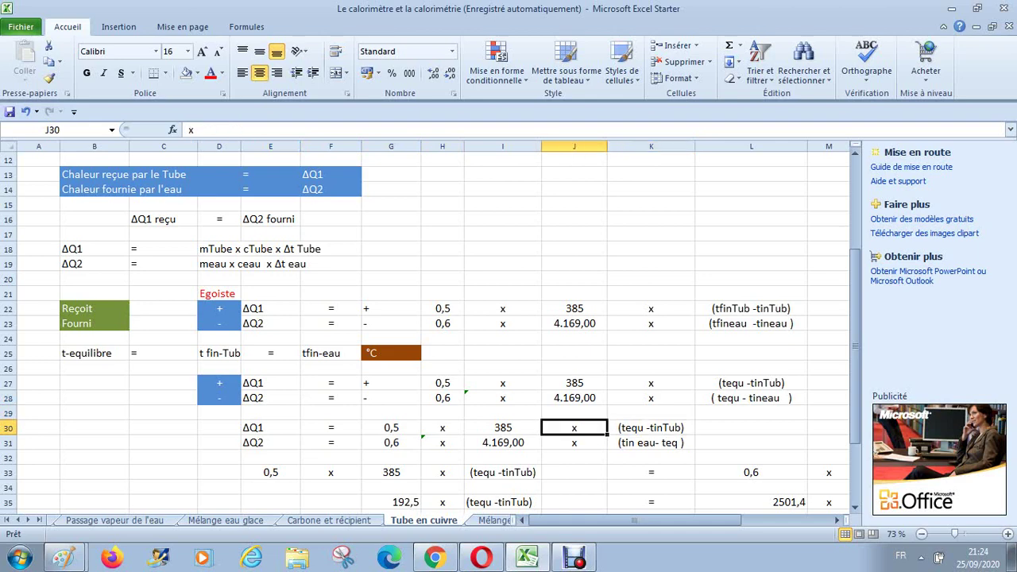
pyautogui.press('Left')
pyautogui.press('Left')
pyautogui.press('Left')
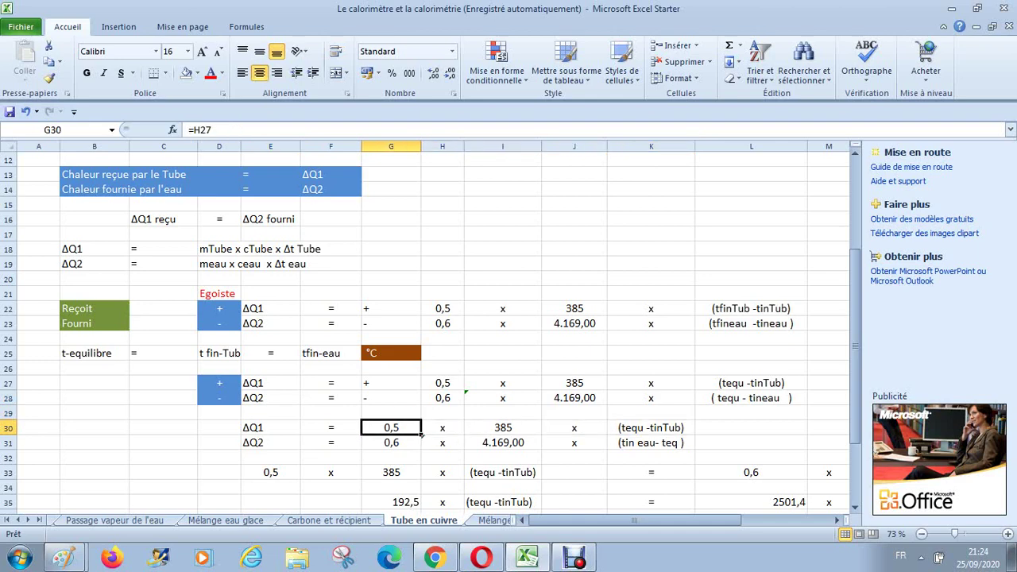
pyautogui.press('Up')
pyautogui.press('Up')
pyautogui.press('Up')
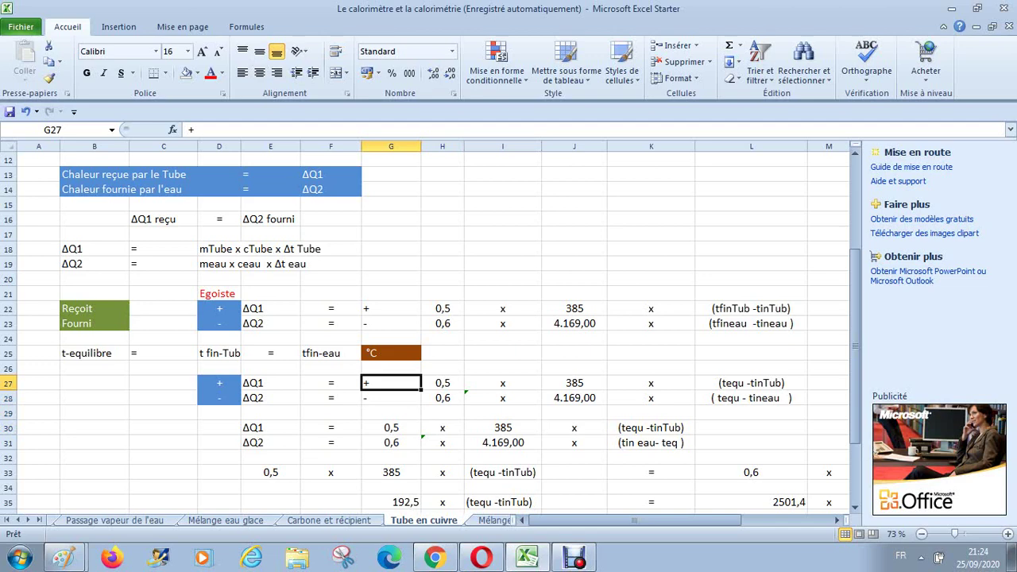
pyautogui.press('Down')
pyautogui.press('Down')
pyautogui.press('Down')
pyautogui.press('Down')
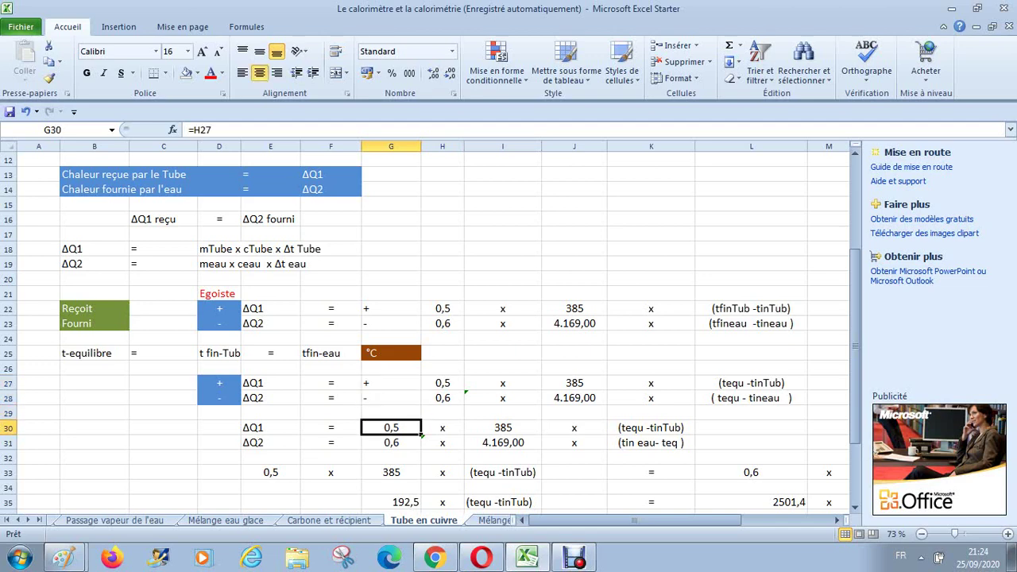
# Examine the ΔQ2 equation in row 31 from its label to the temperature difference in K31, and trace back the ΔQ1 equation above it
pyautogui.press('Left')
pyautogui.press('Left')
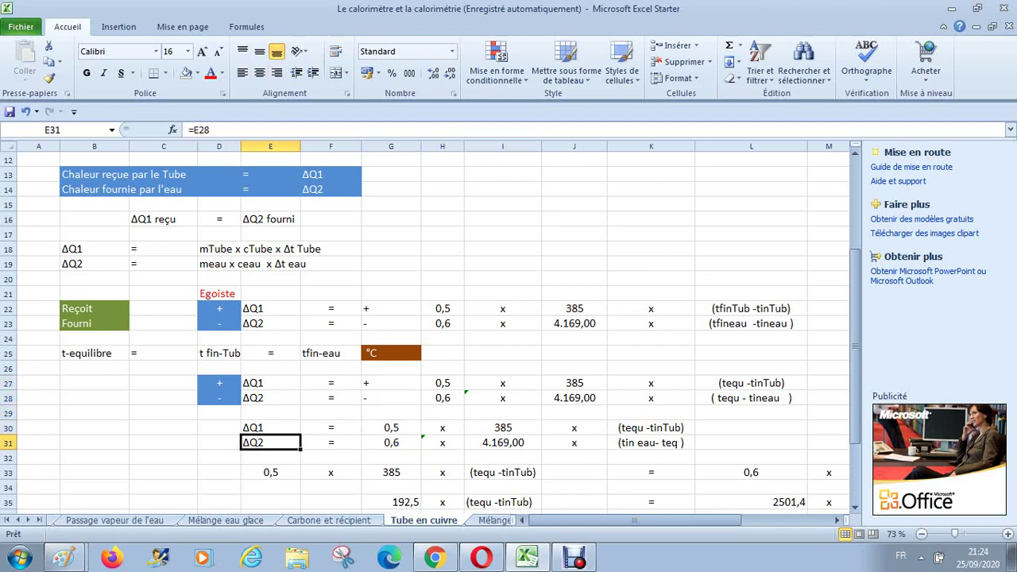
pyautogui.press('Right')
pyautogui.press('Right')
pyautogui.press('Right')
pyautogui.press('Right')
pyautogui.press('Right')
pyautogui.press('Right')
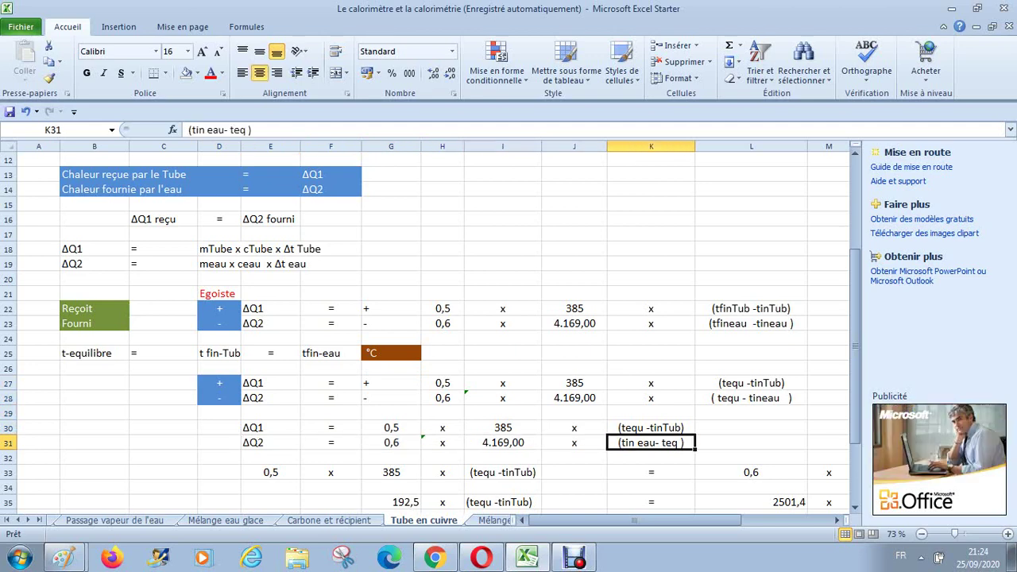
pyautogui.press('Up')
pyautogui.press('Left')
pyautogui.press('Left')
pyautogui.press('Left')
pyautogui.press('Left')
pyautogui.press('Left')
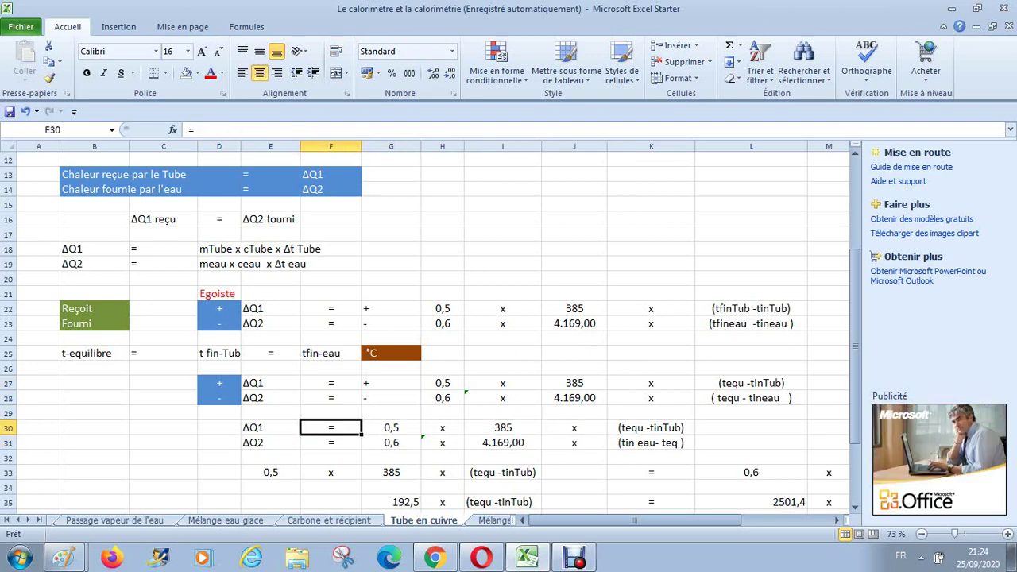
# Examine the ΔQ2 equation in row 28 from its minus sign in G28 to the temperature difference in L28
pyautogui.press('Up')
pyautogui.press('Up')
pyautogui.press('Right')
pyautogui.press('Right')
pyautogui.press('Right')
pyautogui.press('Right')
pyautogui.press('Right')
pyautogui.press('Right')
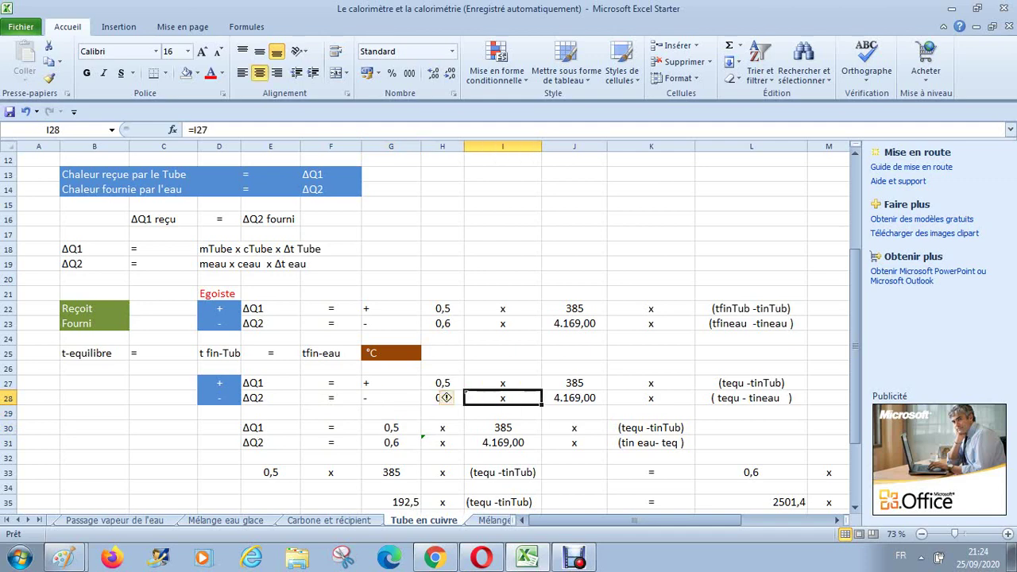
pyautogui.press('Left')
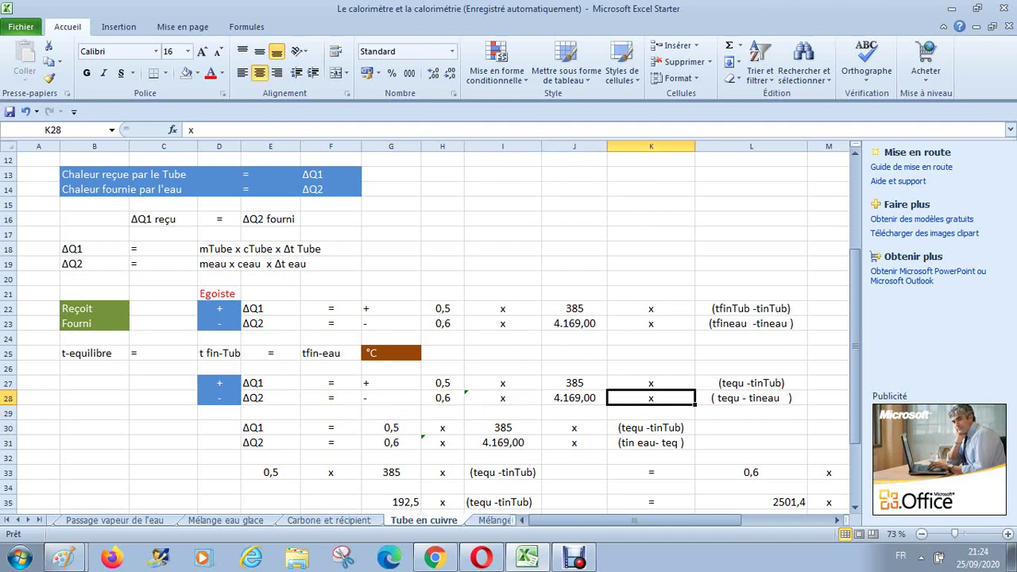
pyautogui.press('Left')
pyautogui.press('Left')
pyautogui.press('Left')
pyautogui.press('Left')
pyautogui.press('Right')
pyautogui.press('Right')
pyautogui.press('Right')
pyautogui.press('Right')
pyautogui.press('Right')
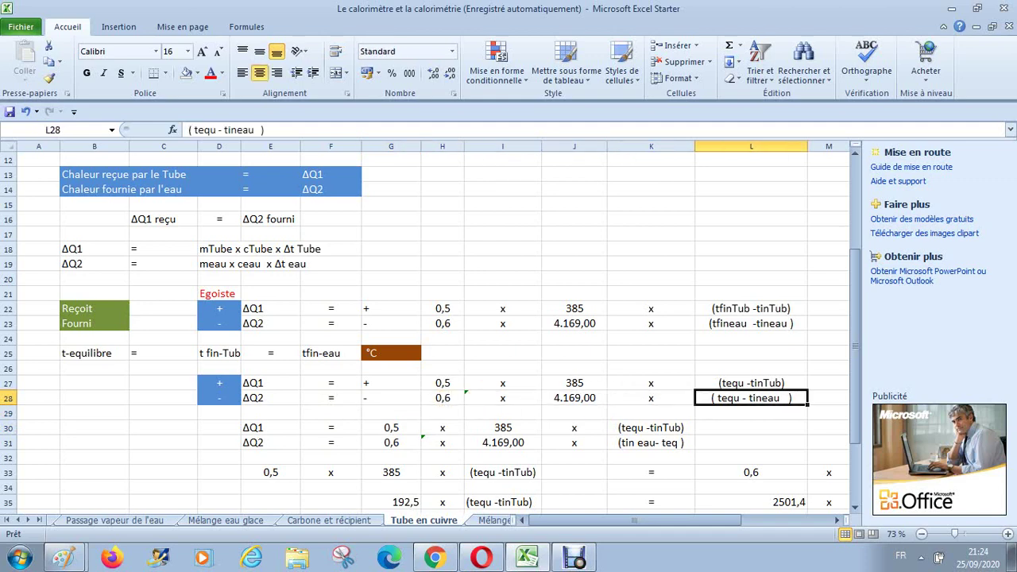
pyautogui.press('Left')
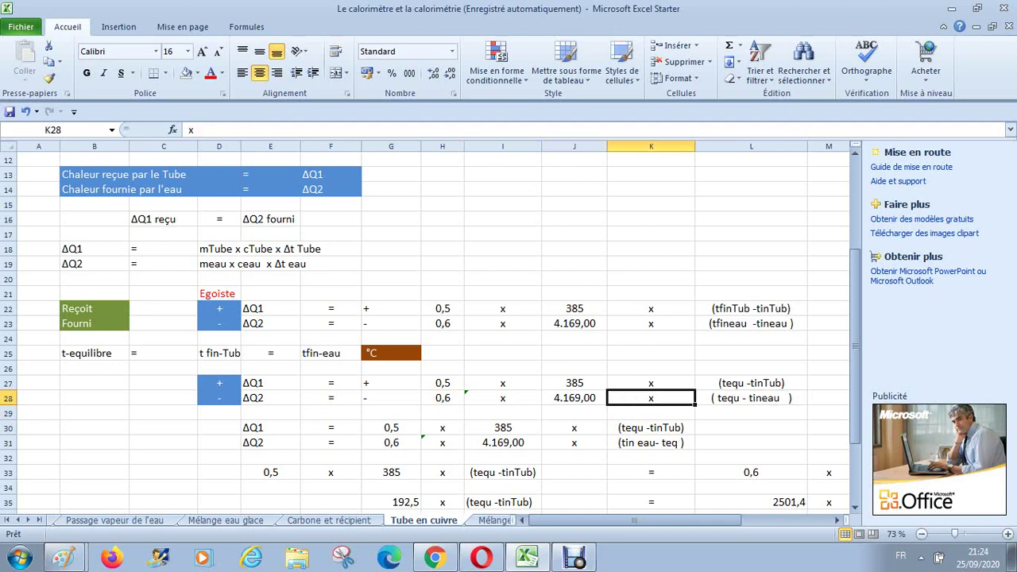
pyautogui.press('Right')
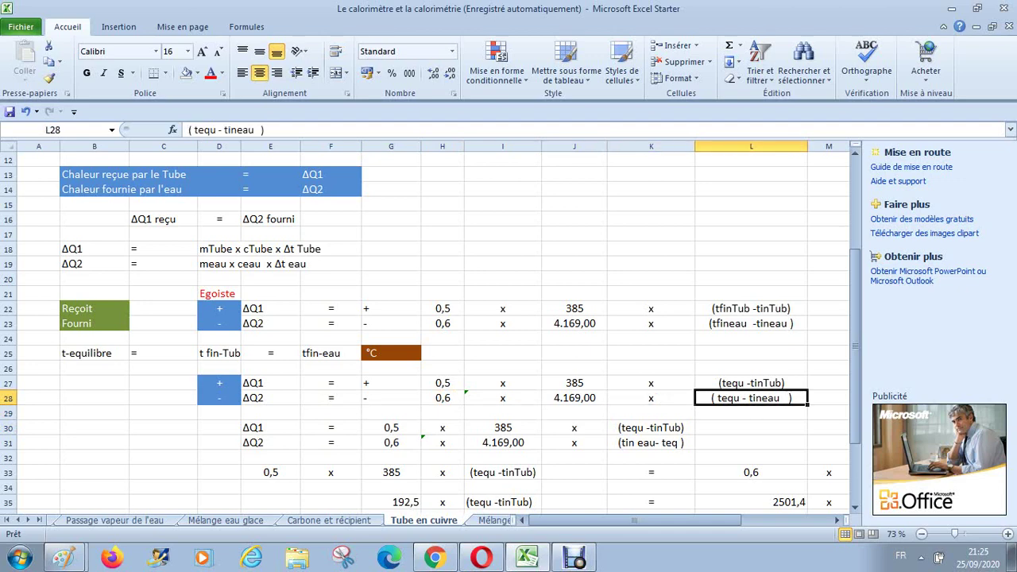
# Format the minus sign in G28 and the temperature difference in L28 as bold blue text
pyautogui.press('Left')
pyautogui.press('Left')
pyautogui.press('Left')
pyautogui.press('Left')
pyautogui.press('Left')
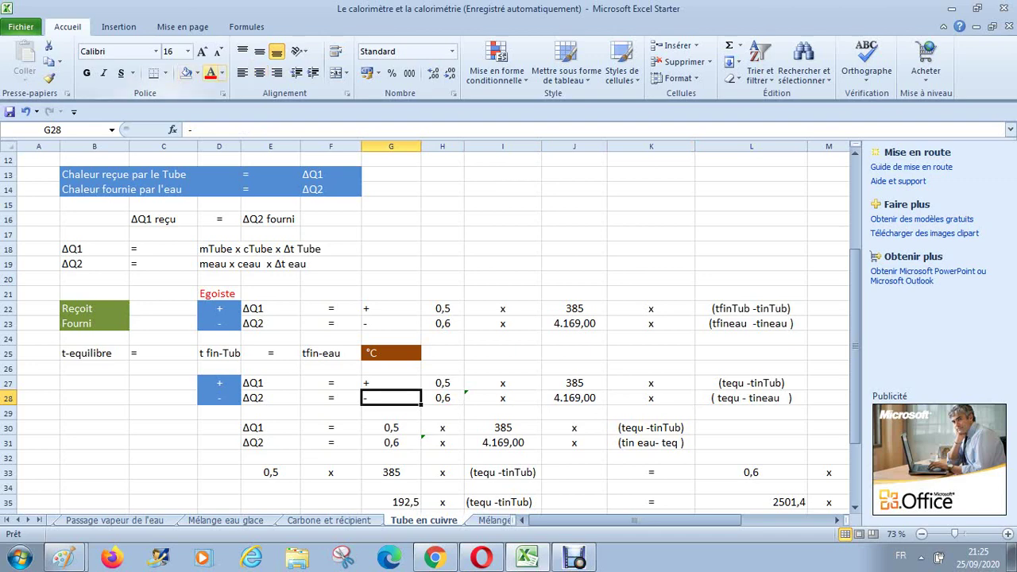
pyautogui.click(222, 73)
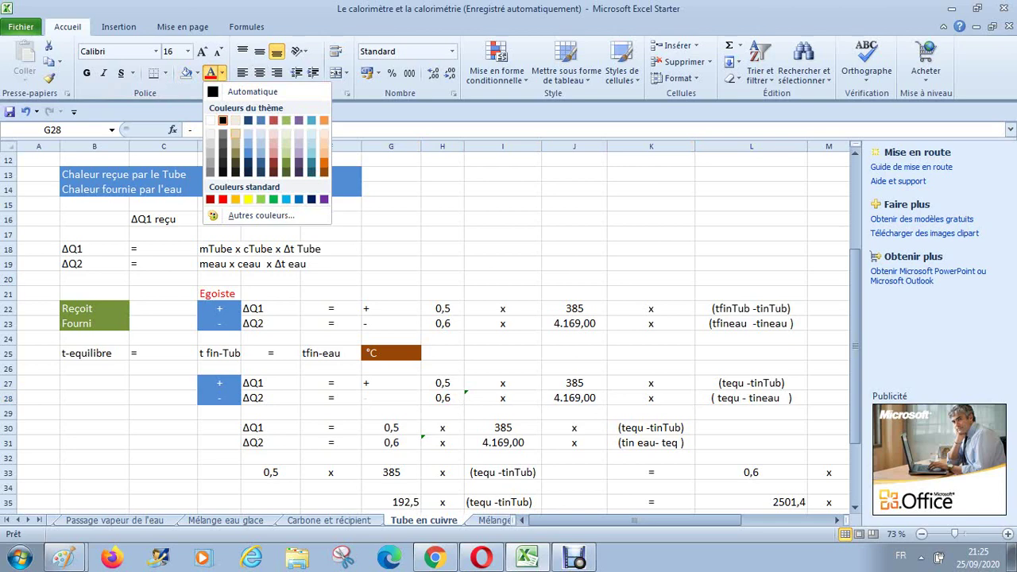
pyautogui.click(247, 151)
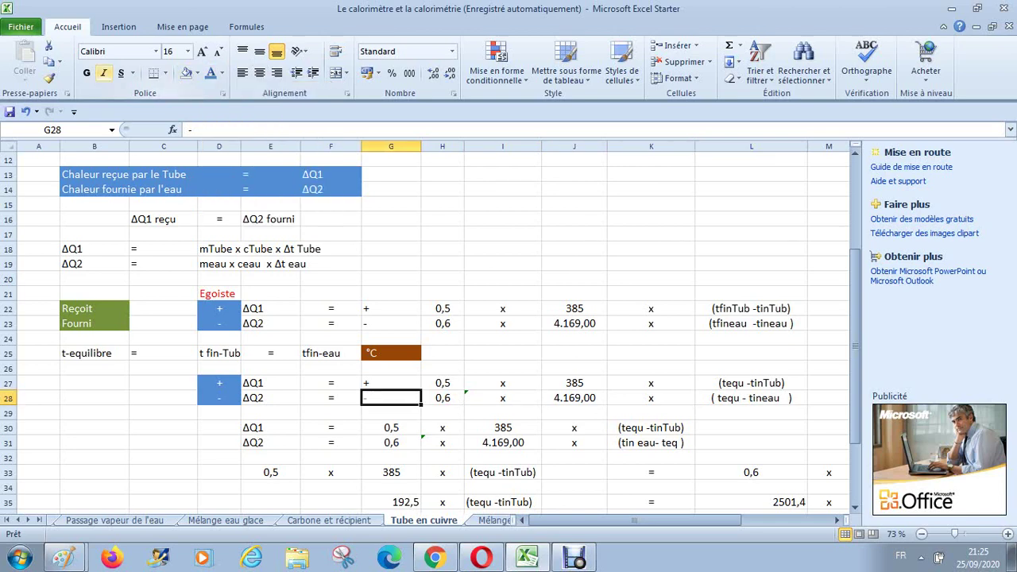
pyautogui.click(87, 73)
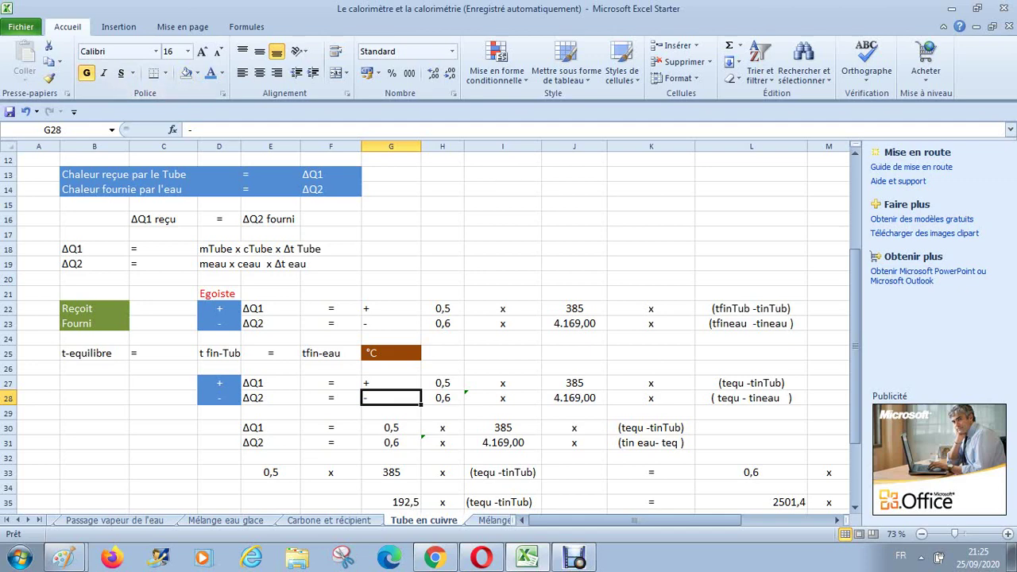
pyautogui.click(750, 398)
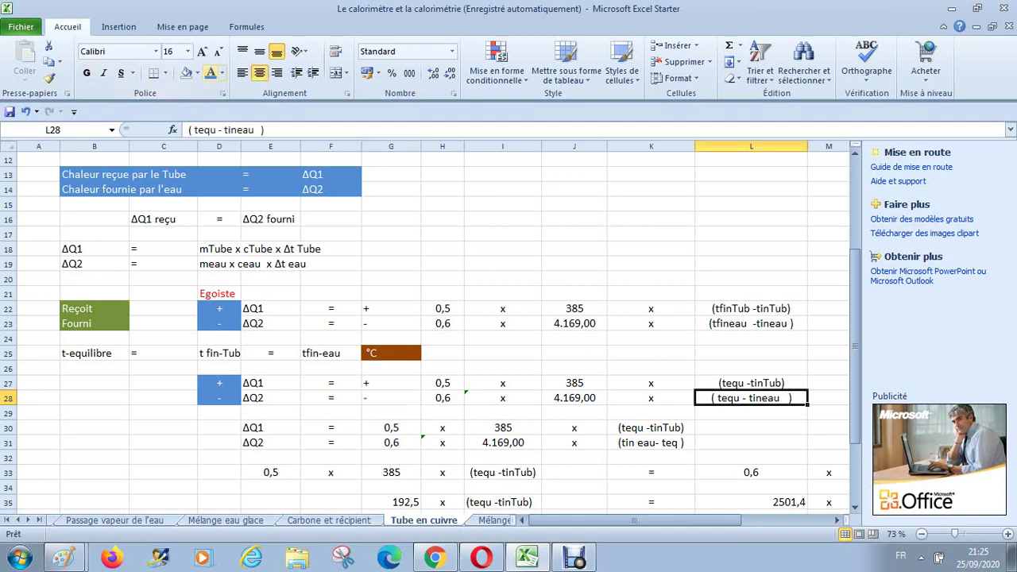
pyautogui.click(211, 72)
pyautogui.click(86, 72)
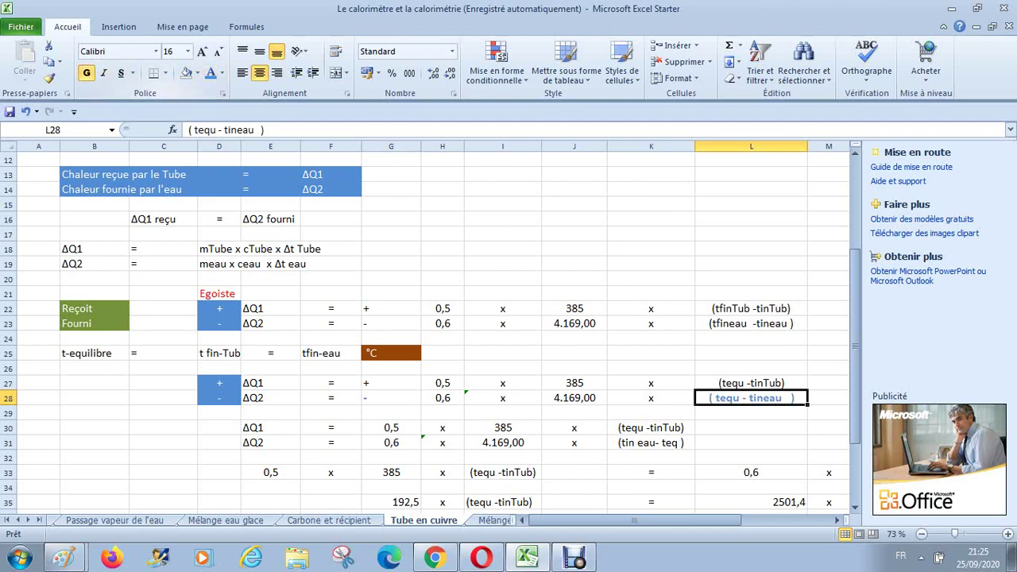
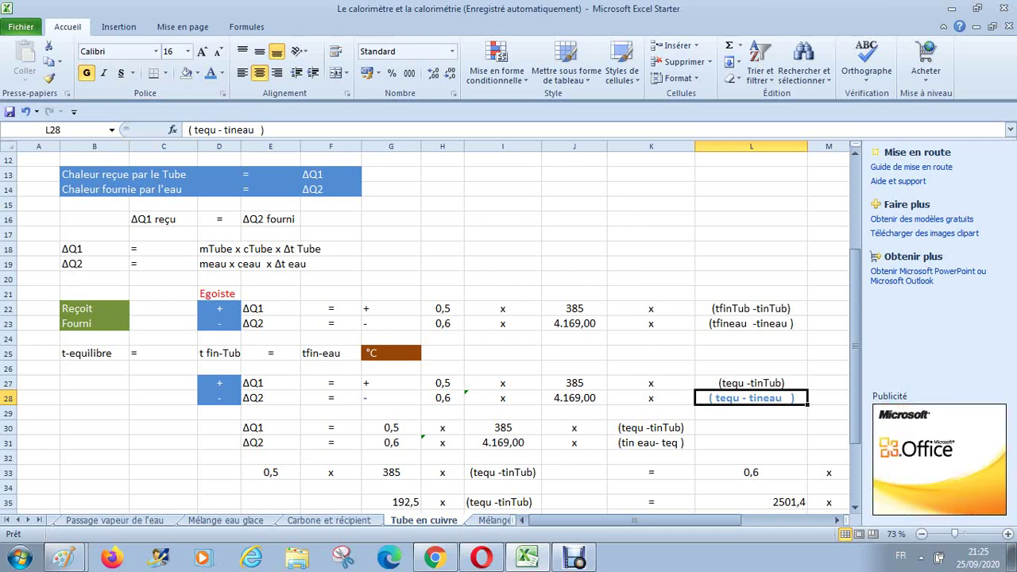
# Examine the ΔQ2 equation in row 31 term by term, from its equals sign in F31 to the temperature difference in K31
pyautogui.press('Down')
pyautogui.press('Down')
pyautogui.press('Down')
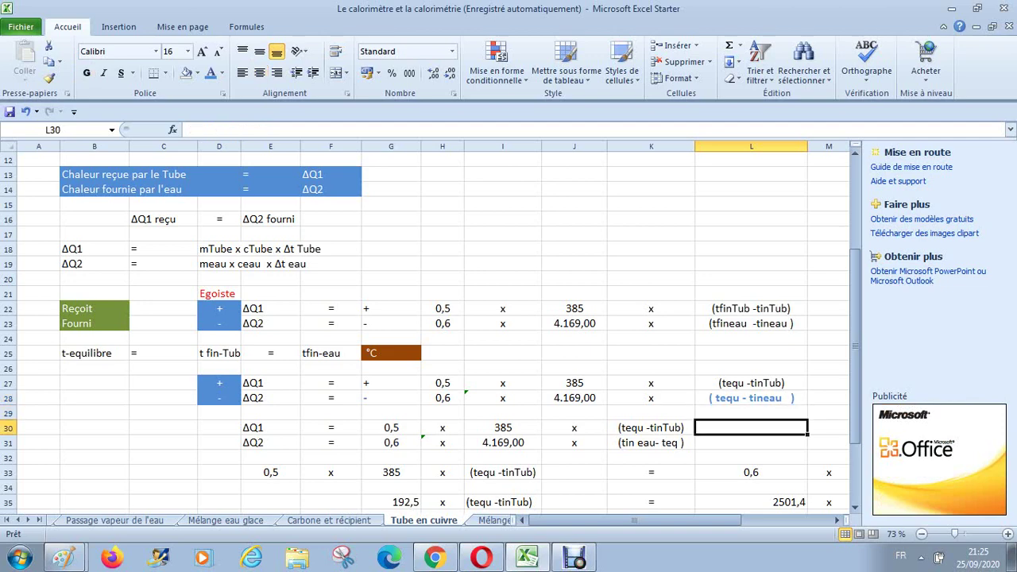
pyautogui.press('Left')
pyautogui.press('Left')
pyautogui.press('Left')
pyautogui.press('Left')
pyautogui.press('Left')
pyautogui.press('Left')
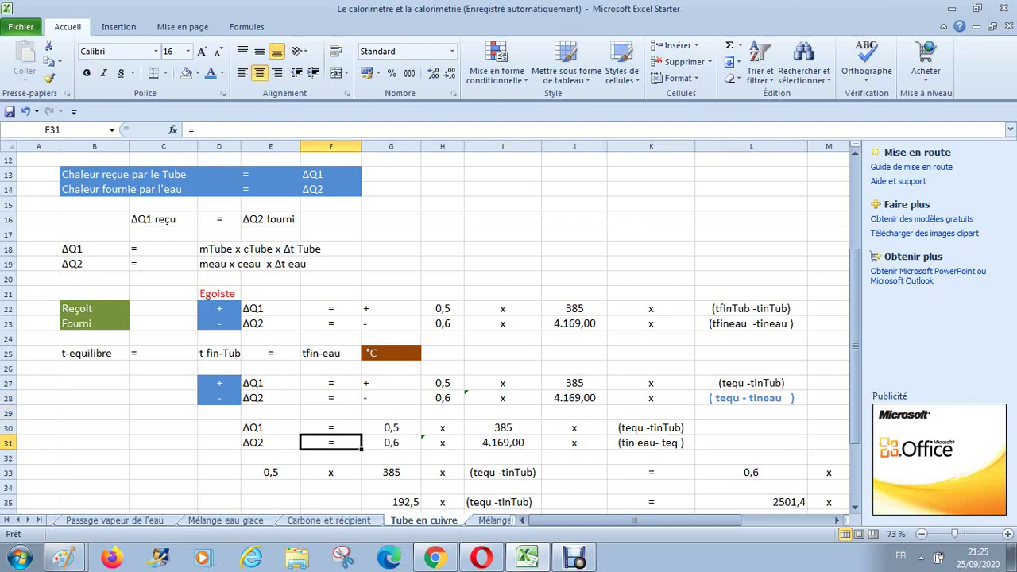
pyautogui.press('Right')
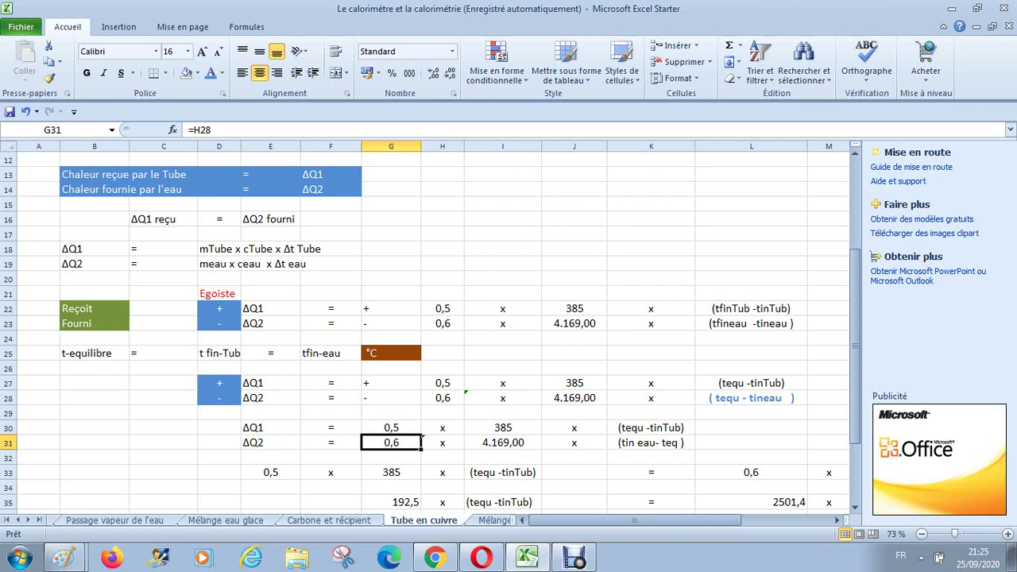
pyautogui.press('Right')
pyautogui.press('Right')
pyautogui.press('Right')
pyautogui.press('Right')
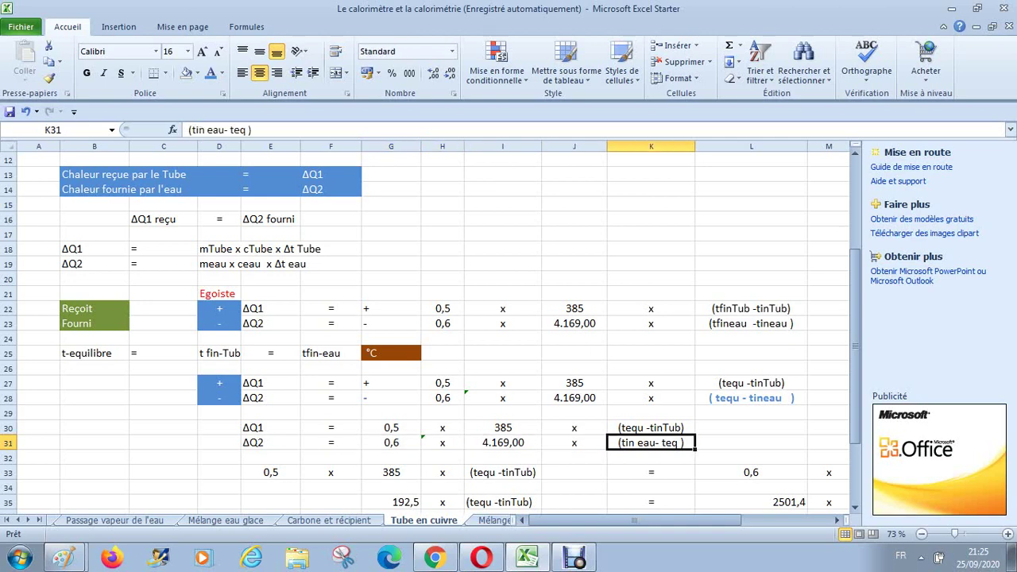
# Compare the order of the temperatures in K31 with the blue temperature difference in L28
pyautogui.press('Up')
pyautogui.press('Up')
pyautogui.press('Up')
pyautogui.press('Right')
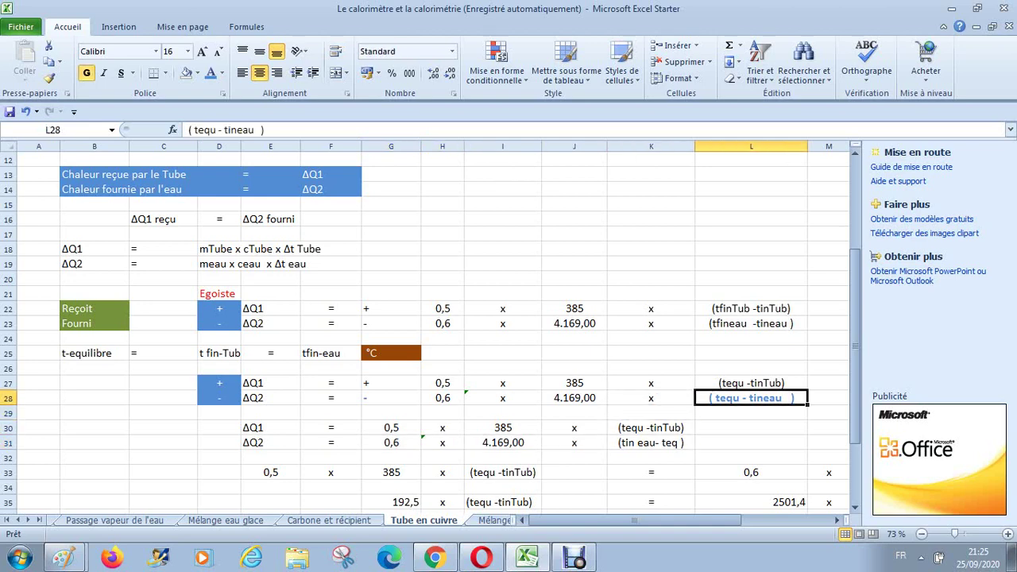
pyautogui.press('Down')
pyautogui.press('Down')
pyautogui.press('Left')
pyautogui.press('Left')
pyautogui.press('Down')
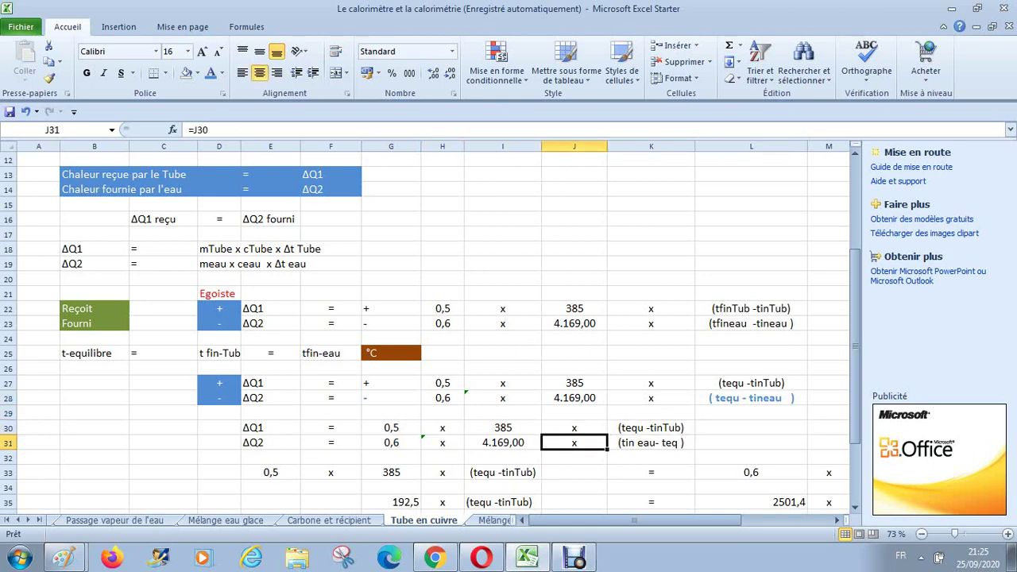
pyautogui.press('Right')
pyautogui.press('Up')
pyautogui.press('Up')
pyautogui.press('Right')
pyautogui.press('Up')
pyautogui.press('Left')
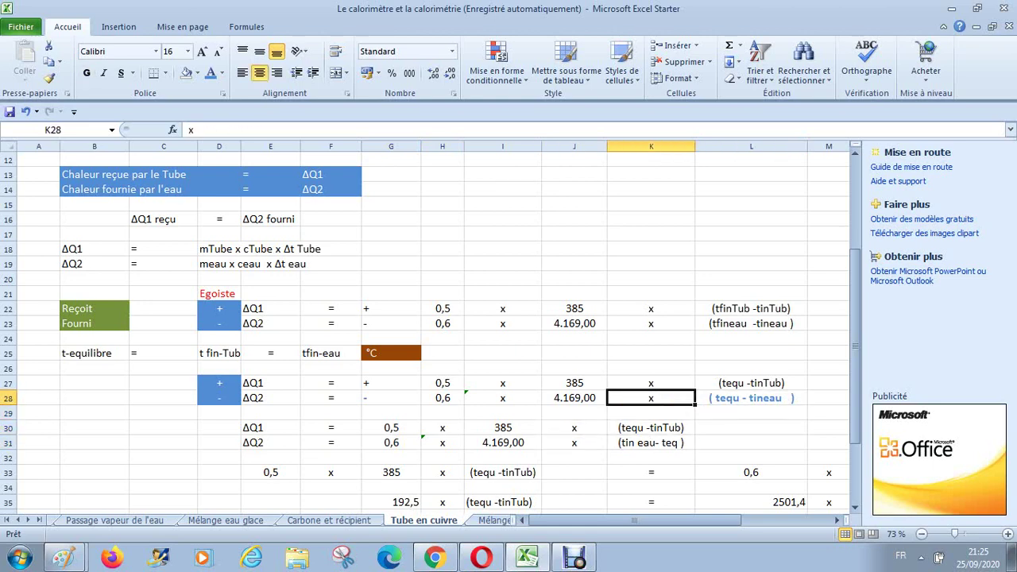
# Review the row 28 equation from its blue minus sign across to the blue temperature difference
pyautogui.press('Left')
pyautogui.press('Left')
pyautogui.press('Left')
pyautogui.press('Left')
pyautogui.press('Left')
pyautogui.press('Right')
pyautogui.press('Right')
pyautogui.press('Right')
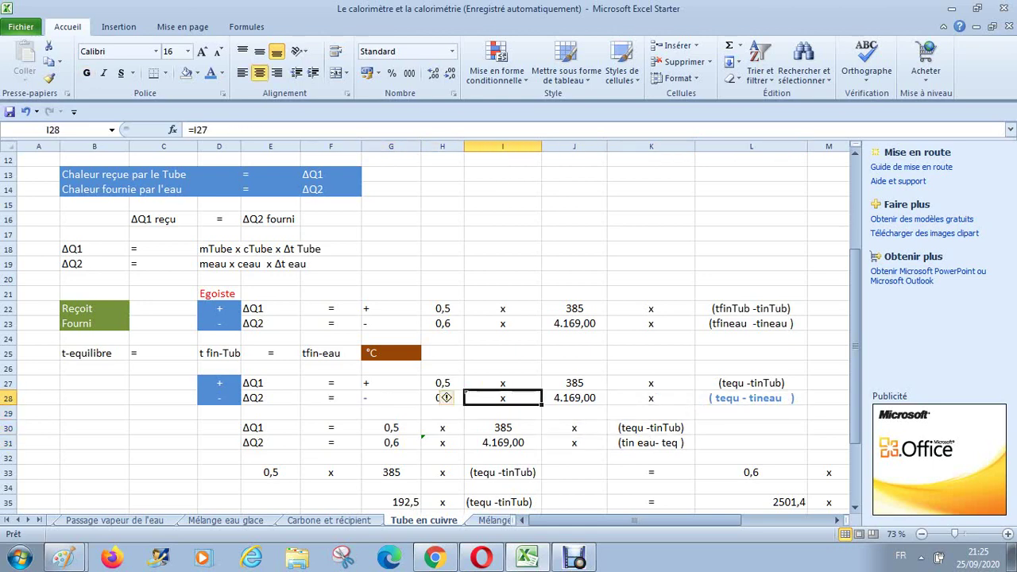
pyautogui.press('Right')
pyautogui.press('Right')
pyautogui.press('Right')
# Review the ΔQ2 equation in row 31 back from K31 to its equals sign and forward again through its terms
pyautogui.press('Down')
pyautogui.press('Down')
pyautogui.press('Left')
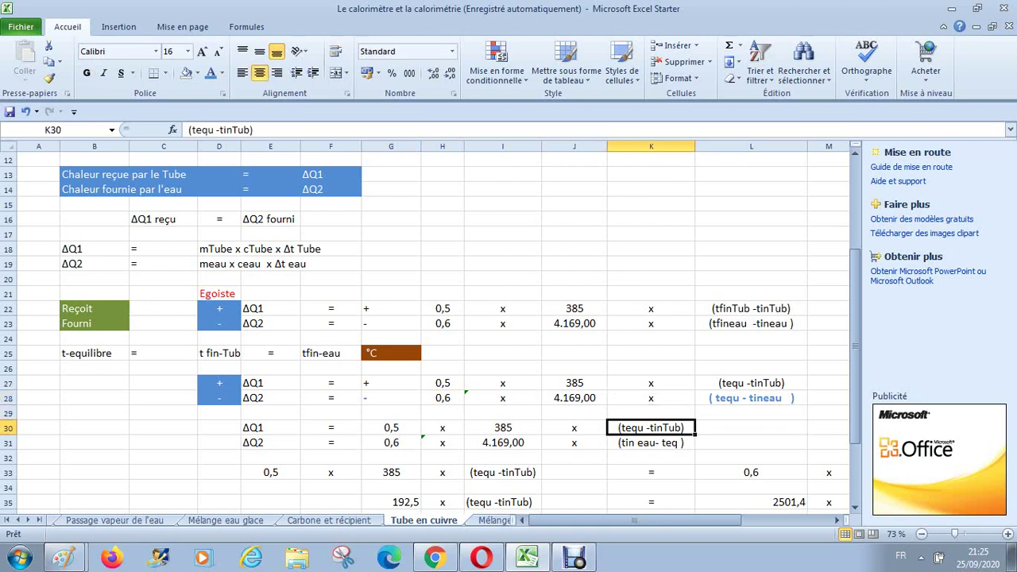
pyautogui.press('Down')
pyautogui.press('Left')
pyautogui.press('Left')
pyautogui.press('Left')
pyautogui.press('Left')
pyautogui.press('Left')
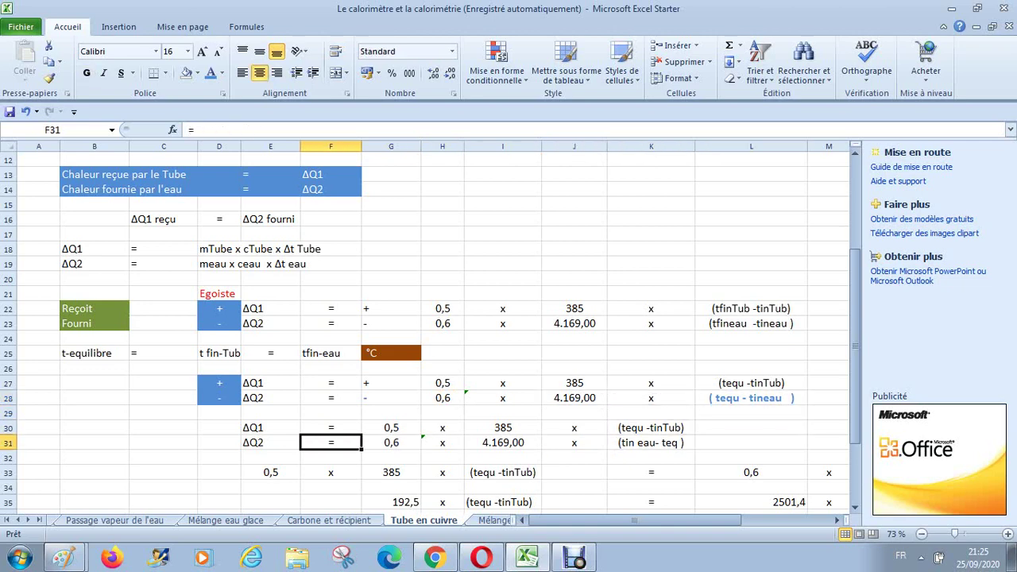
pyautogui.press('Right')
pyautogui.press('Right')
pyautogui.press('Right')
pyautogui.press('Right')
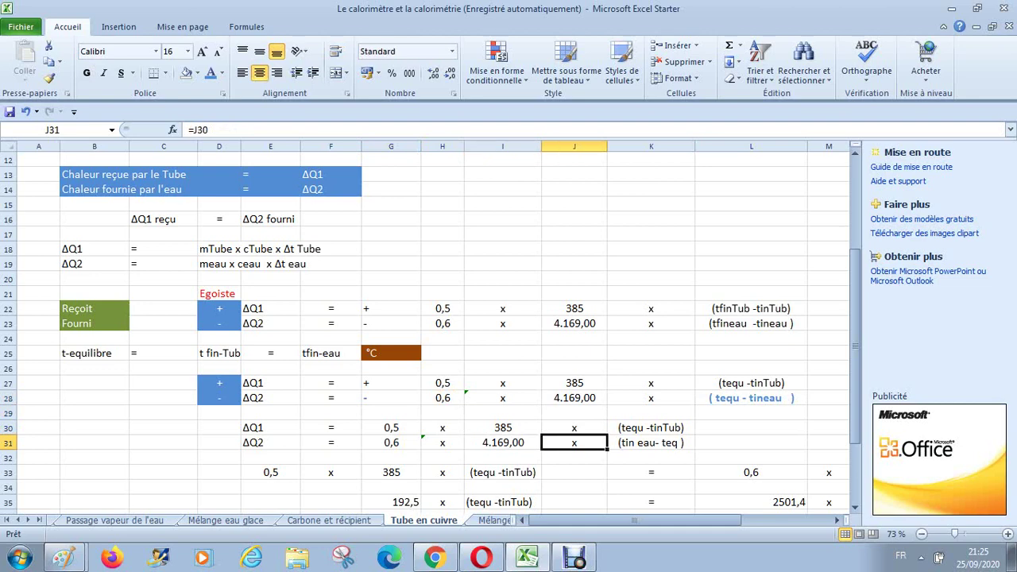
# Look over the derivation in rows 33 to 39 below the equations, and return to the ΔQ2 equation in row 31
pyautogui.press('Down')
pyautogui.press('Down')
pyautogui.press('Down')
pyautogui.press('Down')
pyautogui.press('Down')
pyautogui.press('Down')
pyautogui.press('Down')
pyautogui.press('Down')
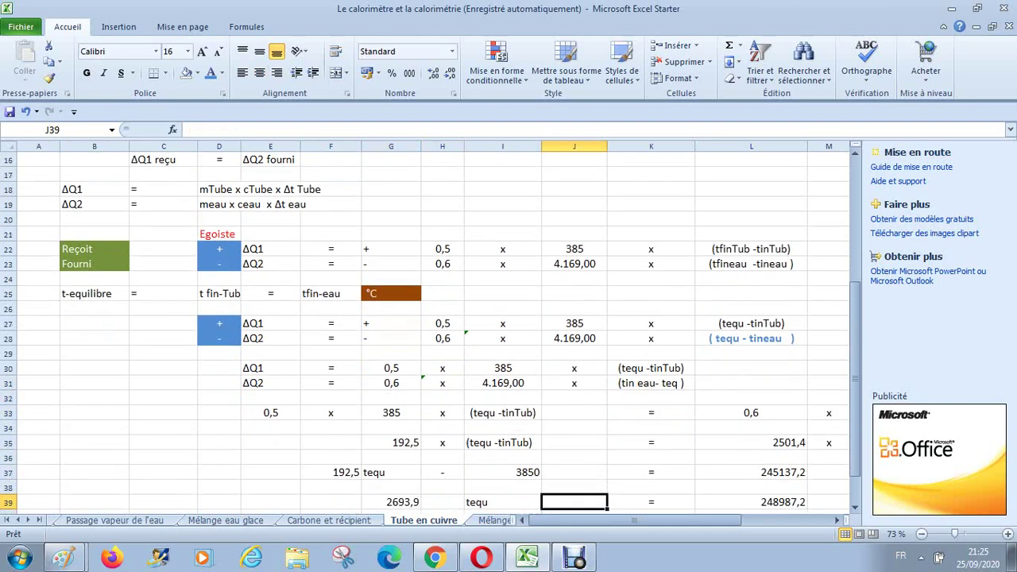
pyautogui.press('Up')
pyautogui.press('Up')
pyautogui.press('Up')
pyautogui.press('Up')
pyautogui.press('Up')
pyautogui.press('Up')
pyautogui.press('Up')
pyautogui.press('Up')
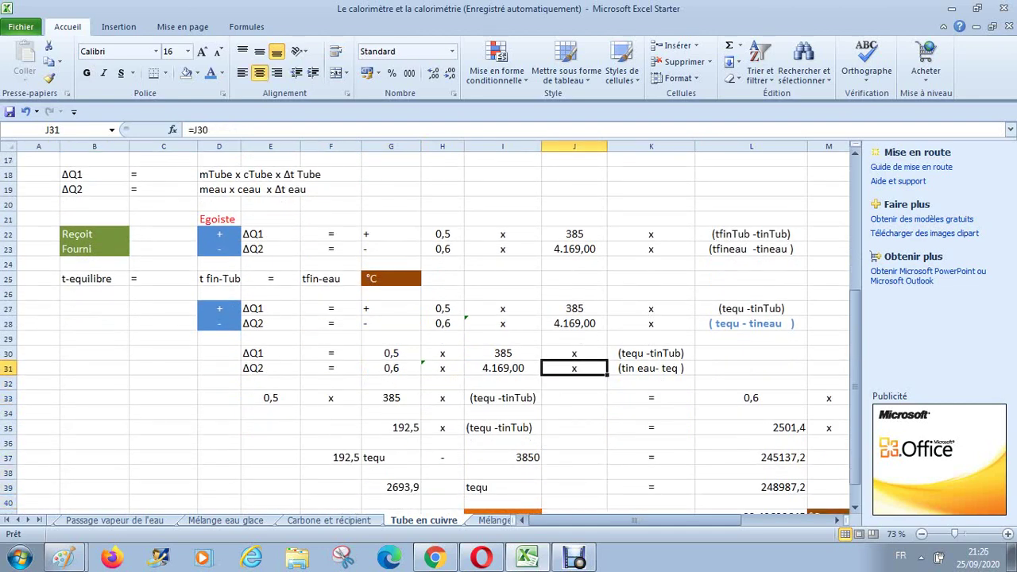
pyautogui.press('Down')
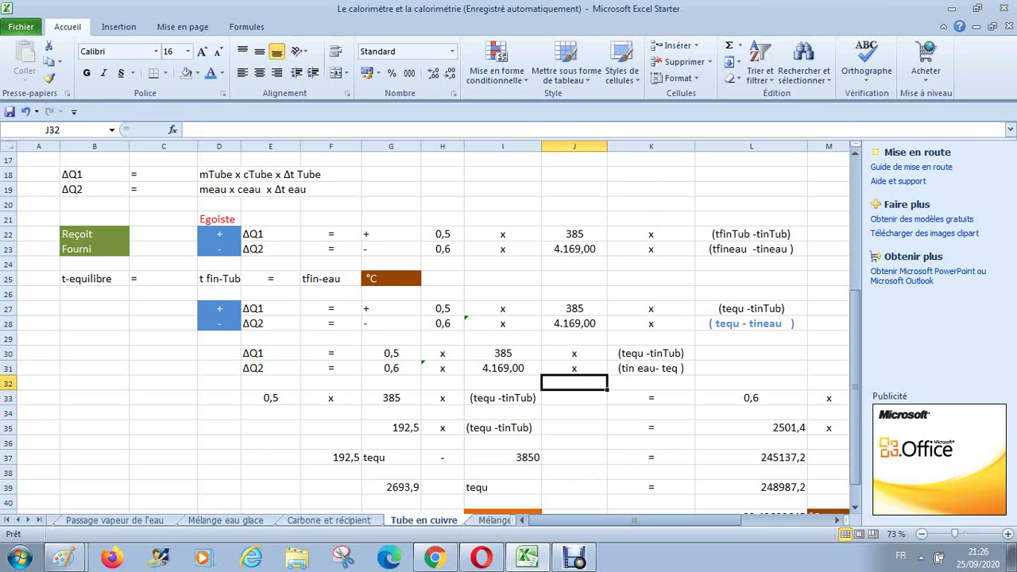
# Review the received and supplied heat statements above the equations, in rows 13 to 16
pyautogui.press('Up')
pyautogui.press('Up')
pyautogui.press('Up')
pyautogui.press('Up')
pyautogui.press('Up')
pyautogui.press('Up')
pyautogui.press('Up')
pyautogui.press('Up')
pyautogui.press('Up')
pyautogui.press('Up')
pyautogui.press('Up')
pyautogui.press('Up')
pyautogui.press('Up')
pyautogui.press('Up')
pyautogui.press('Up')
pyautogui.press('Up')
pyautogui.press('Up')
pyautogui.press('Up')
pyautogui.press('Up')
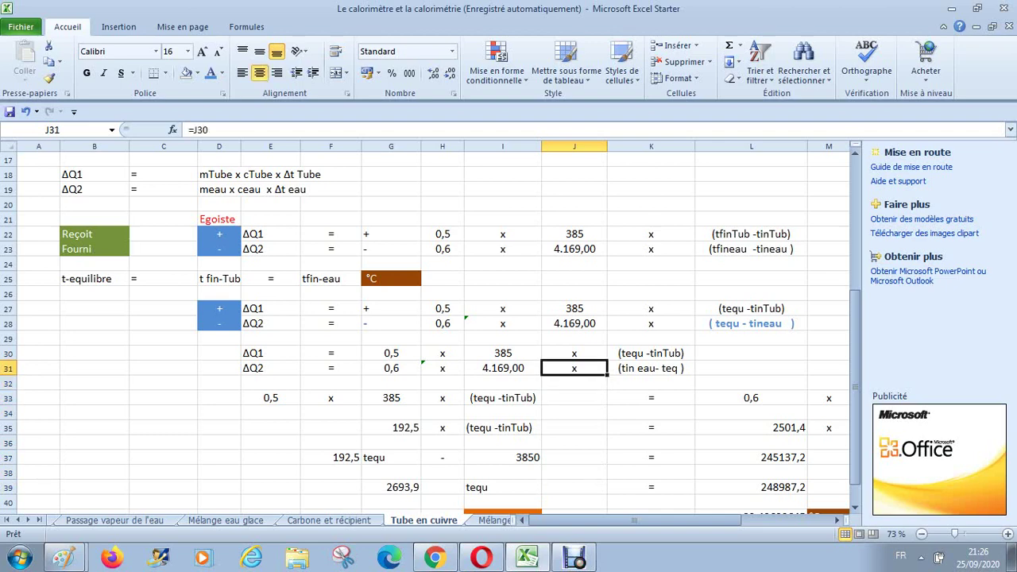
pyautogui.press('Down')
pyautogui.press('Down')
pyautogui.press('Down')
pyautogui.press('Down')
pyautogui.press('Down')
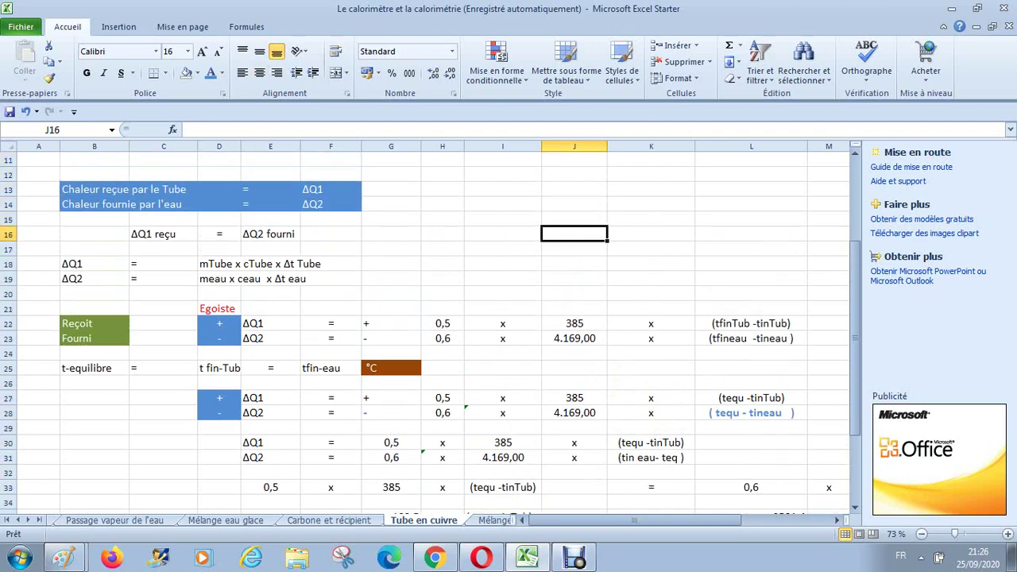
# Review the heat balance equation in row 16, relating ΔQ1 reçu to ΔQ2 fourni
pyautogui.press('Left')
pyautogui.press('Left')
pyautogui.press('Left')
pyautogui.press('Left')
pyautogui.press('Left')
pyautogui.press('Left')
pyautogui.press('Left')
pyautogui.press('Up')
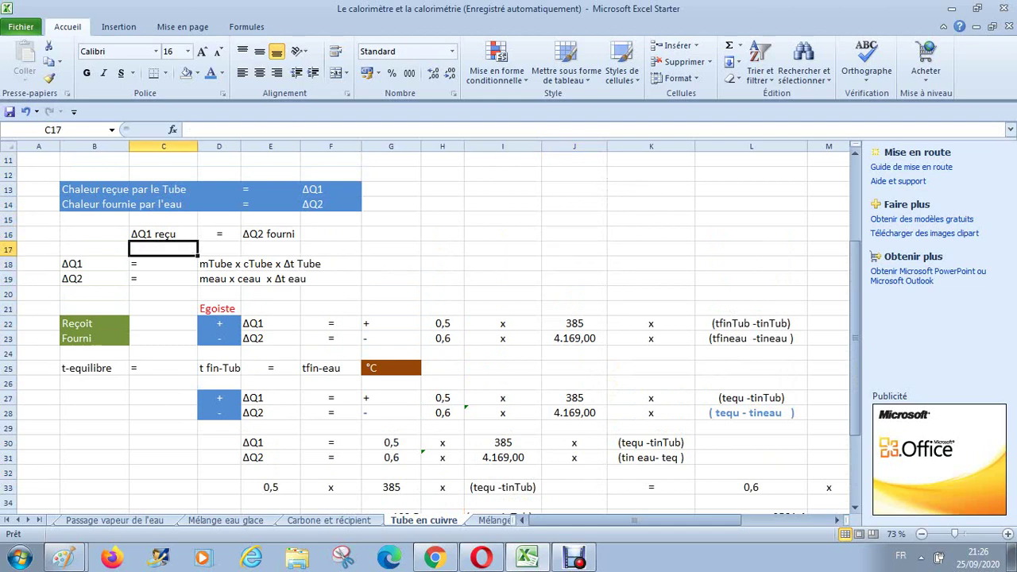
pyautogui.press('Up')
pyautogui.press('Right')
pyautogui.press('Right')
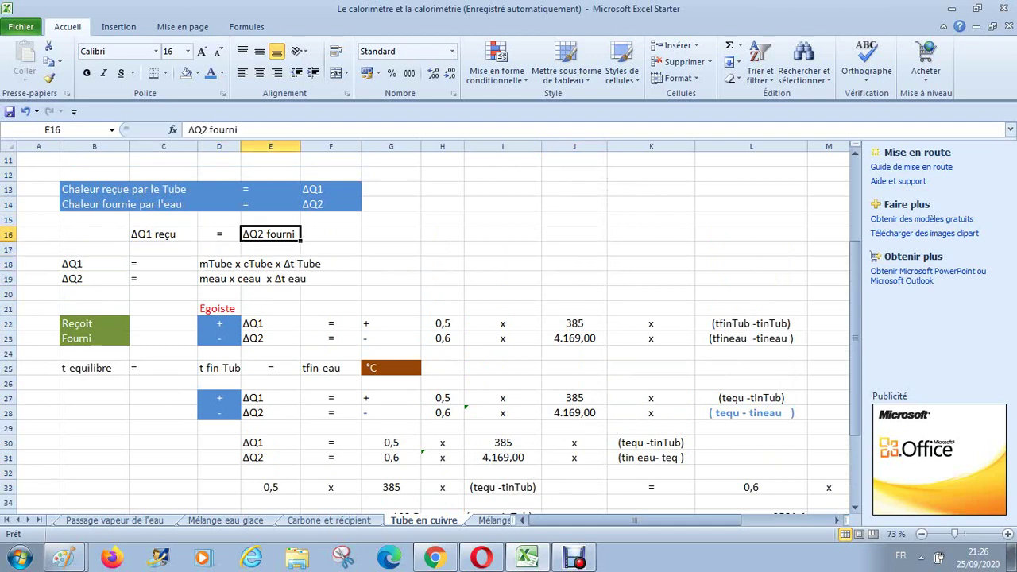
# Examine the ΔQ1 expression for the tube in row 30, through to its temperature difference in K30
pyautogui.press('Down')
pyautogui.press('Down')
pyautogui.press('Down')
pyautogui.press('Down')
pyautogui.press('Down')
pyautogui.press('Down')
pyautogui.press('Down')
pyautogui.press('Down')
pyautogui.press('Down')
pyautogui.press('Down')
pyautogui.press('Down')
pyautogui.press('Down')
pyautogui.press('Down')
pyautogui.press('Down')
pyautogui.press('Down')
pyautogui.press('Down')
pyautogui.press('Down')
pyautogui.press('Down')
pyautogui.press('Down')
pyautogui.press('Down')
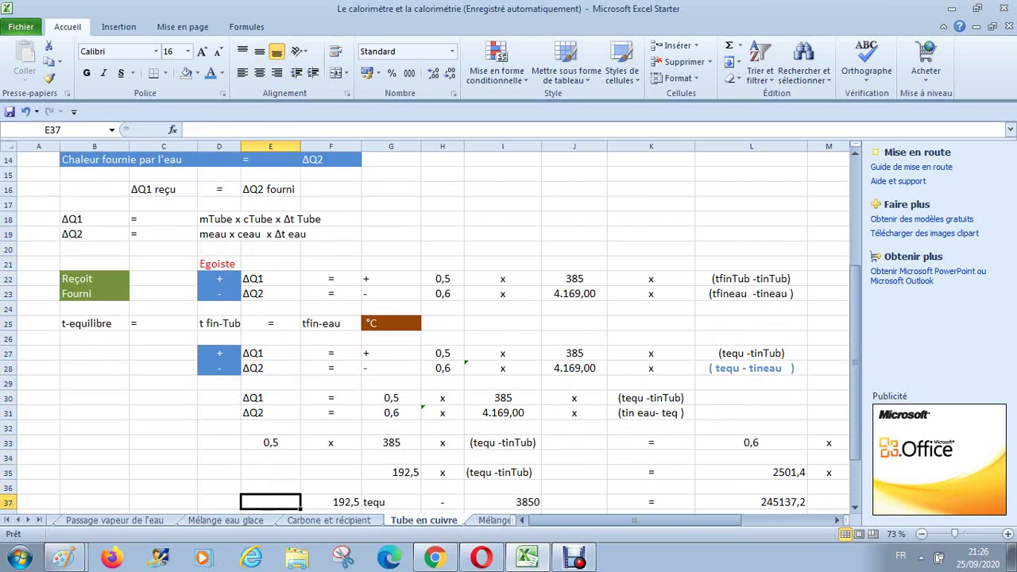
pyautogui.press('Up')
pyautogui.press('Up')
pyautogui.press('Up')
pyautogui.press('Up')
pyautogui.press('Up')
pyautogui.press('Up')
pyautogui.press('Up')
pyautogui.press('Right')
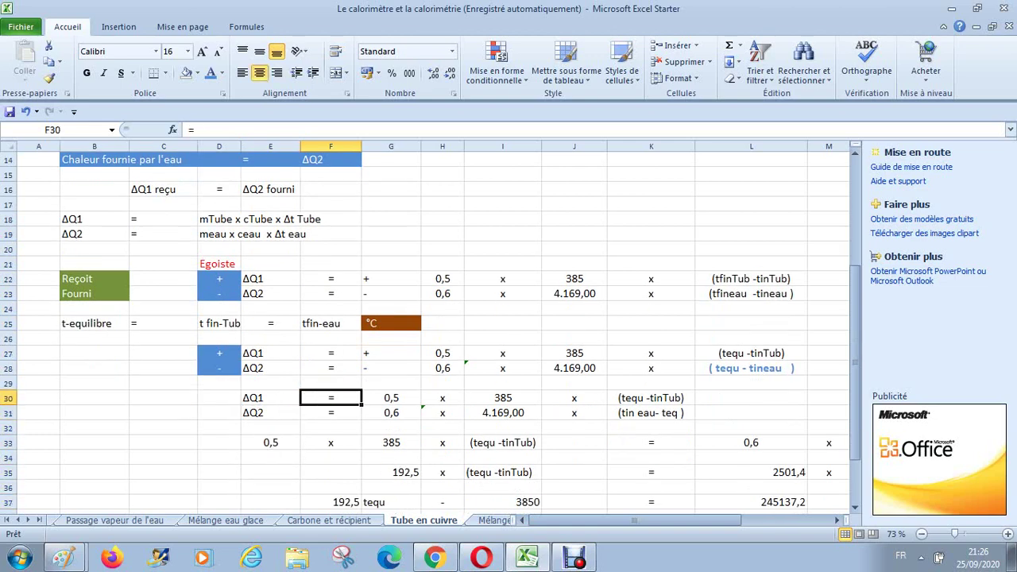
pyautogui.press('Right')
pyautogui.press('Right')
pyautogui.press('Right')
pyautogui.press('Right')
pyautogui.press('Right')
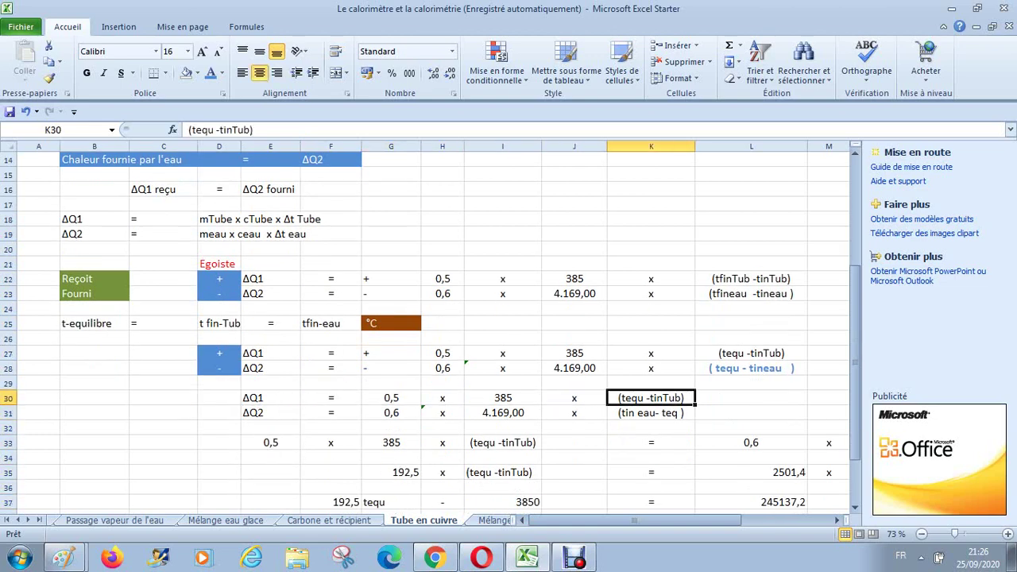
# Examine the ΔQ2 expression for the water in row 31, including its specific heat and temperature difference
pyautogui.press('Down')
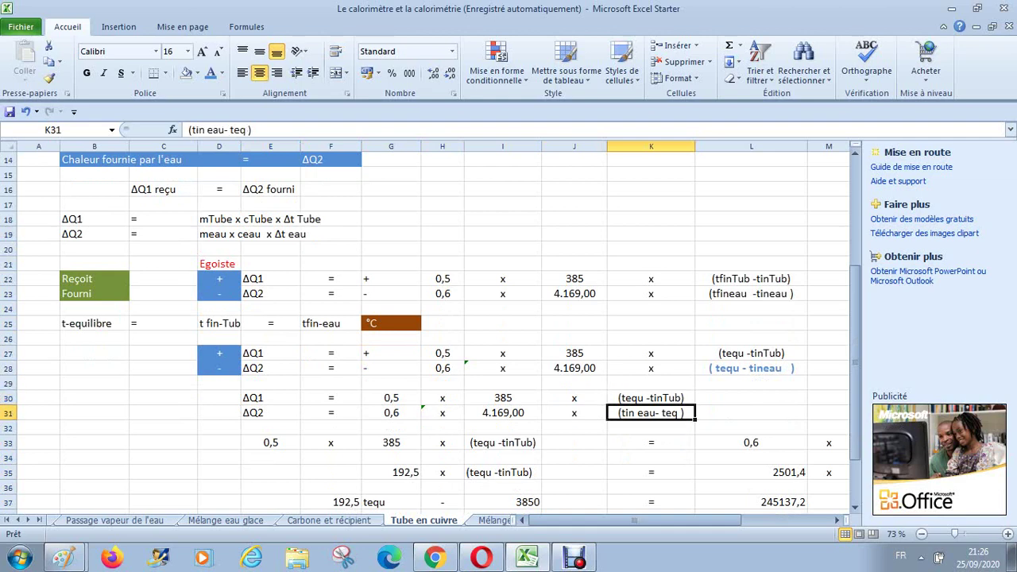
pyautogui.press('Left')
pyautogui.press('Left')
pyautogui.press('Left')
pyautogui.press('Left')
pyautogui.press('Left')
pyautogui.press('Left')
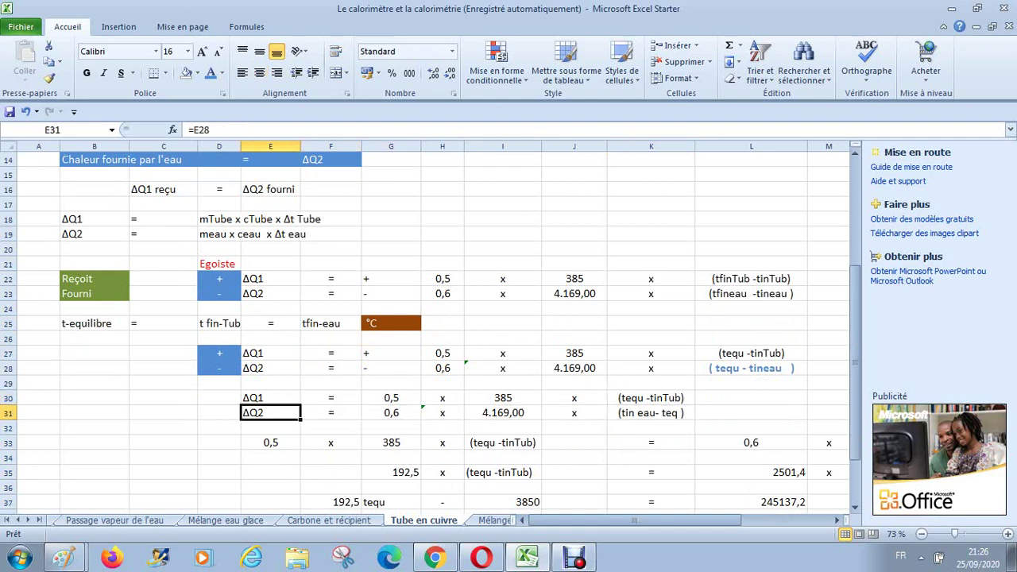
pyautogui.press('Right')
pyautogui.press('Right')
pyautogui.press('Right')
pyautogui.press('Right')
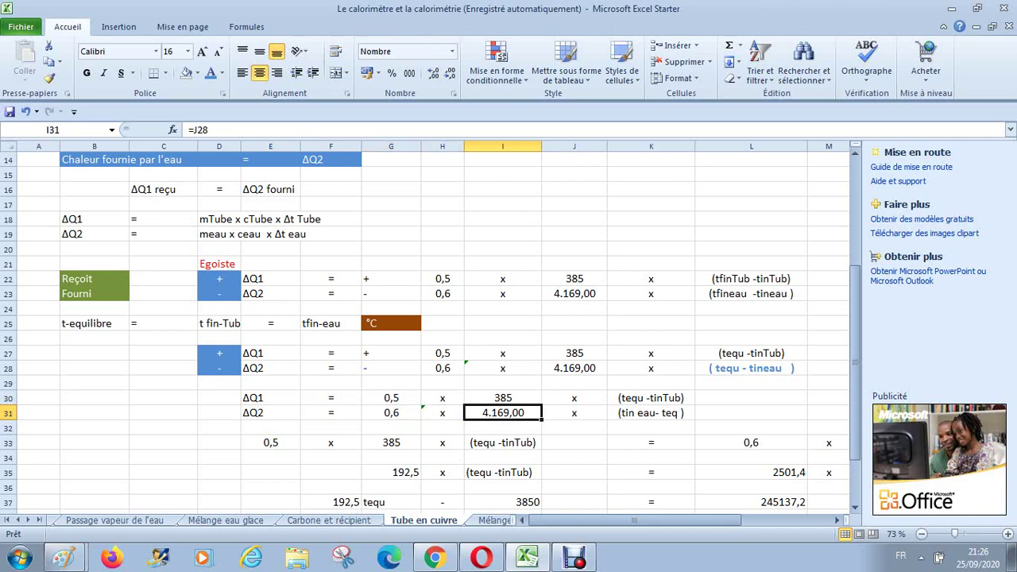
pyautogui.press('Right')
pyautogui.press('Right')
pyautogui.press('Right')
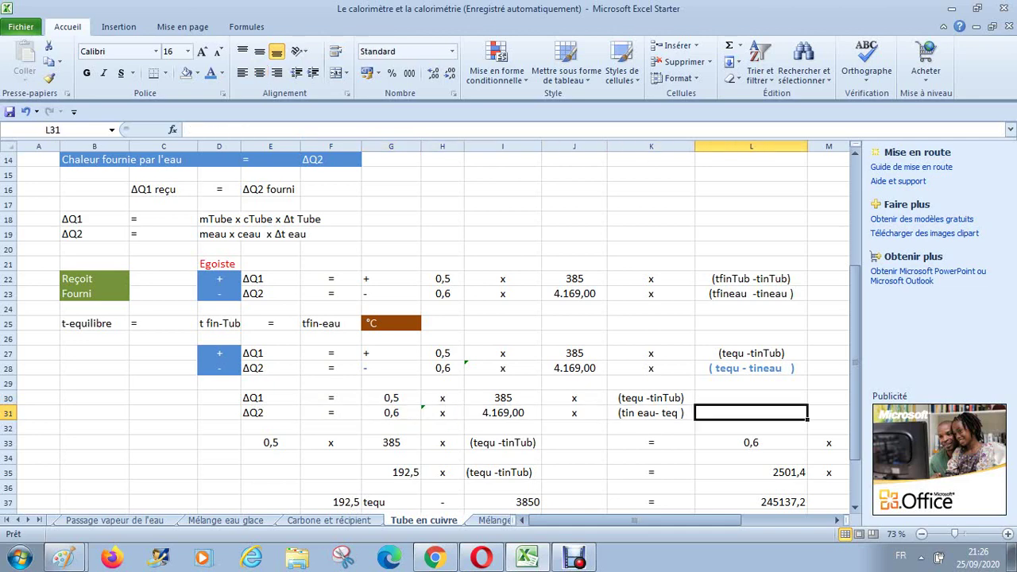
pyautogui.press('Left')
pyautogui.press('Left')
pyautogui.press('Left')
pyautogui.press('Left')
pyautogui.press('Left')
pyautogui.press('Left')
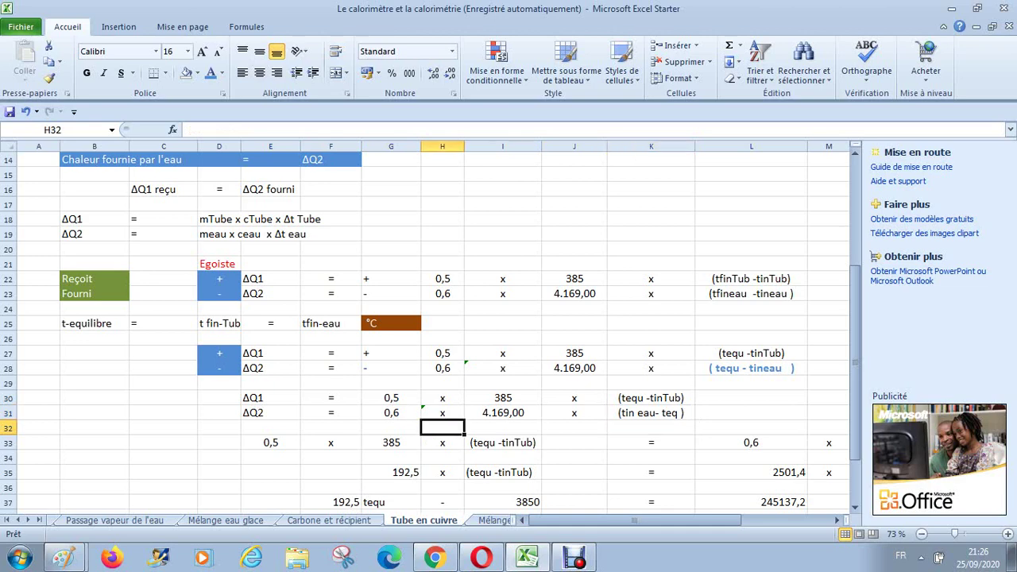
# Read through the combined tube and water equation in row 33 up to P33, and the tequ term in P37
pyautogui.press('Left')
pyautogui.press('Down')
pyautogui.press('Down')
pyautogui.press('Right')
pyautogui.press('Right')
pyautogui.press('Right')
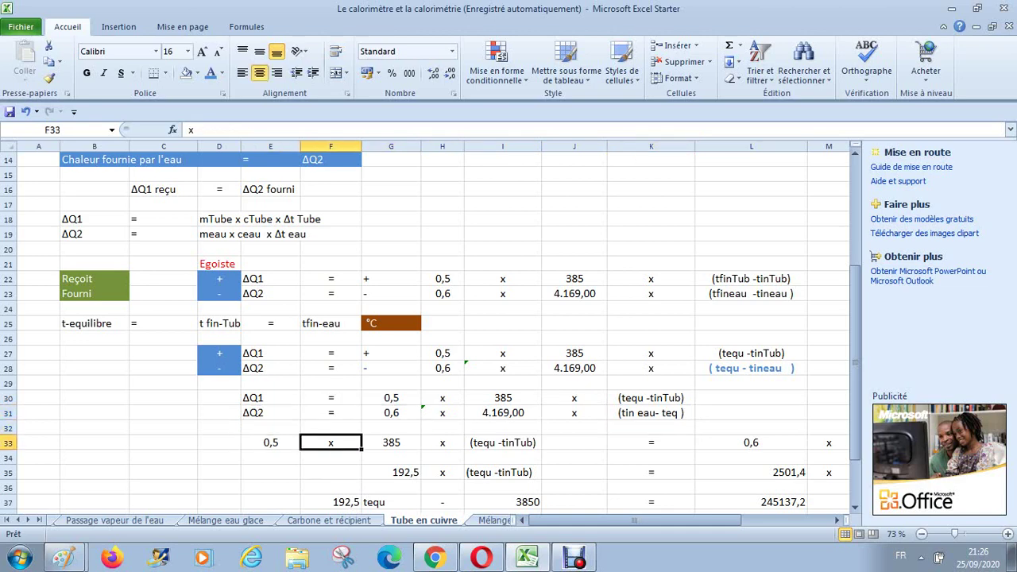
pyautogui.press('Right')
pyautogui.press('Right')
pyautogui.press('Right')
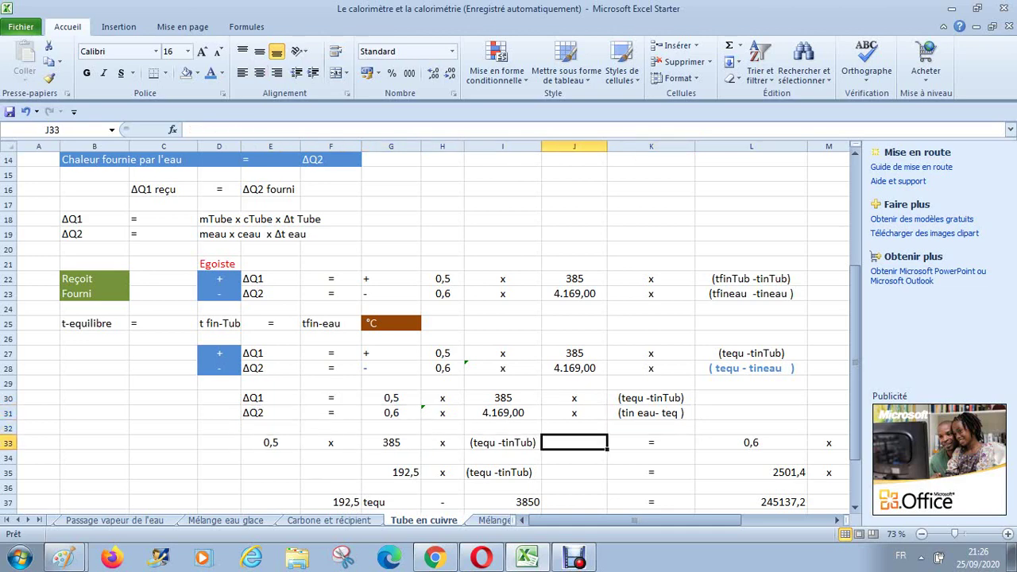
pyautogui.press('Right')
pyautogui.press('Right')
pyautogui.press('Right')
pyautogui.press('Right')
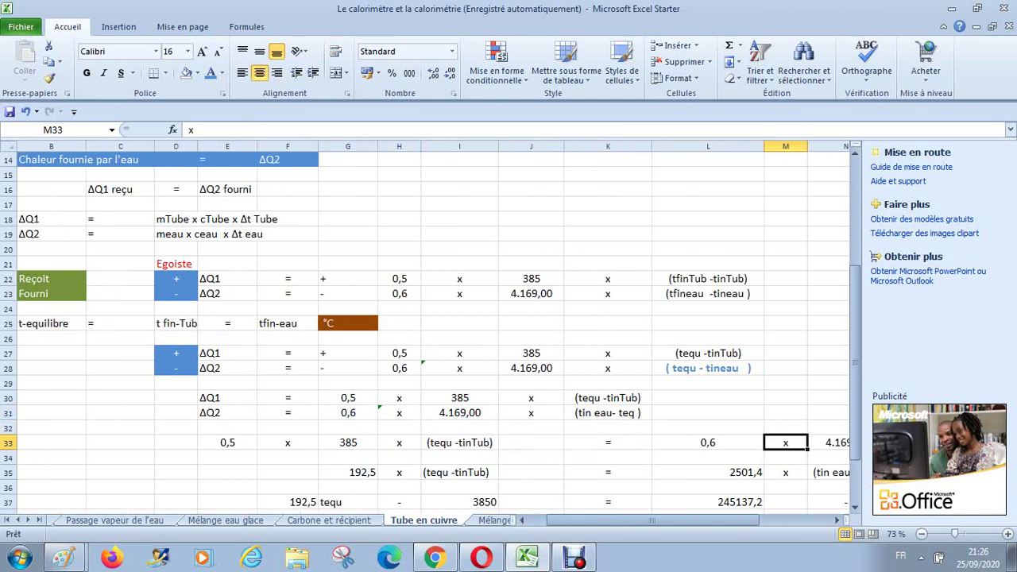
pyautogui.press('Right')
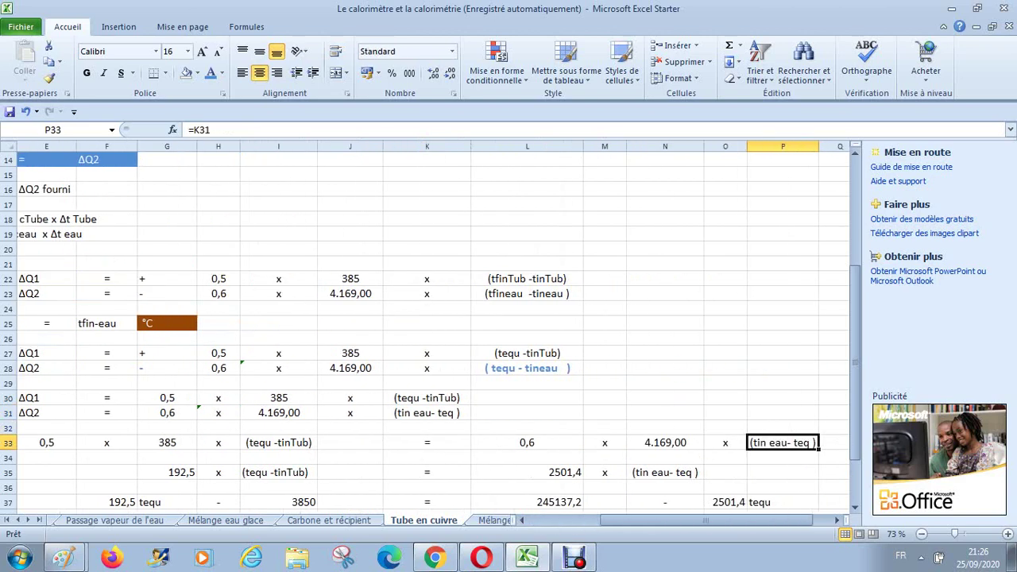
pyautogui.press('Down')
pyautogui.press('Down')
pyautogui.press('Down')
pyautogui.press('Down')
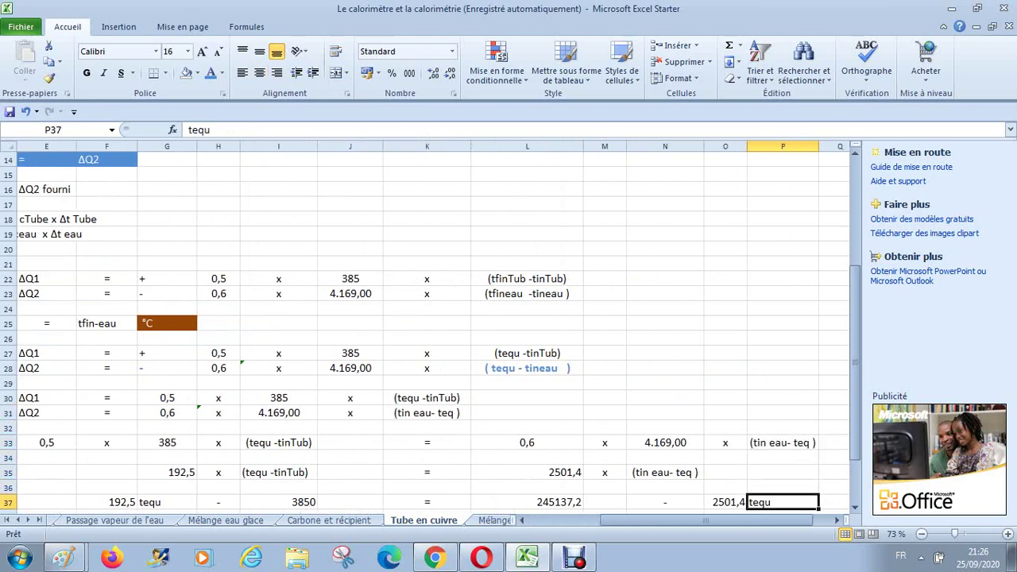
# Re-examine the mass and specific heat factors on the tube side of the equation in row 33
pyautogui.press('Left')
pyautogui.press('Left')
pyautogui.press('Left')
pyautogui.press('Left')
pyautogui.press('Left')
pyautogui.press('Left')
pyautogui.press('Left')
pyautogui.press('Left')
pyautogui.press('Left')
pyautogui.press('Left')
pyautogui.press('Up')
pyautogui.press('Up')
pyautogui.press('Up')
pyautogui.press('Up')
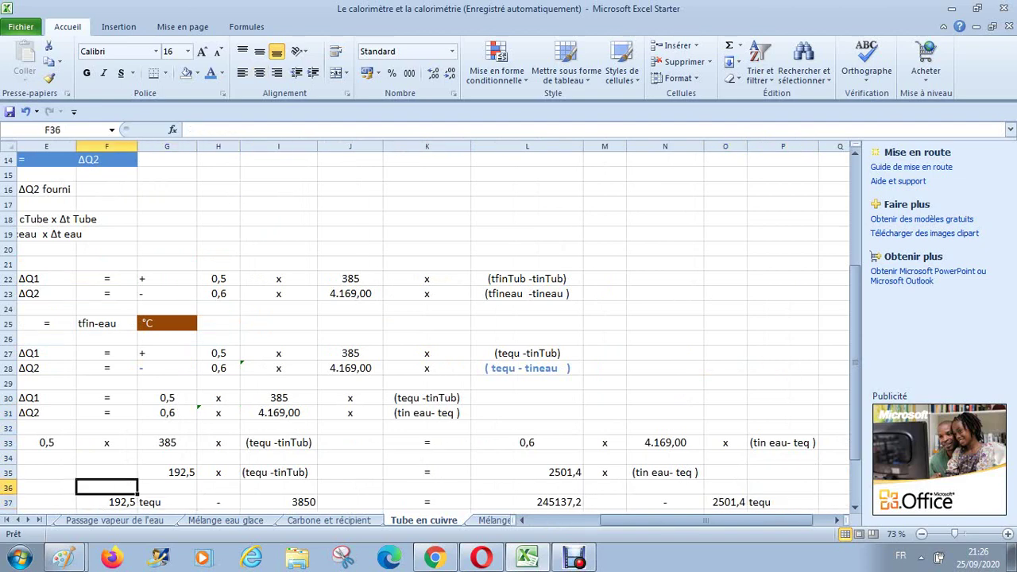
pyautogui.press('Right')
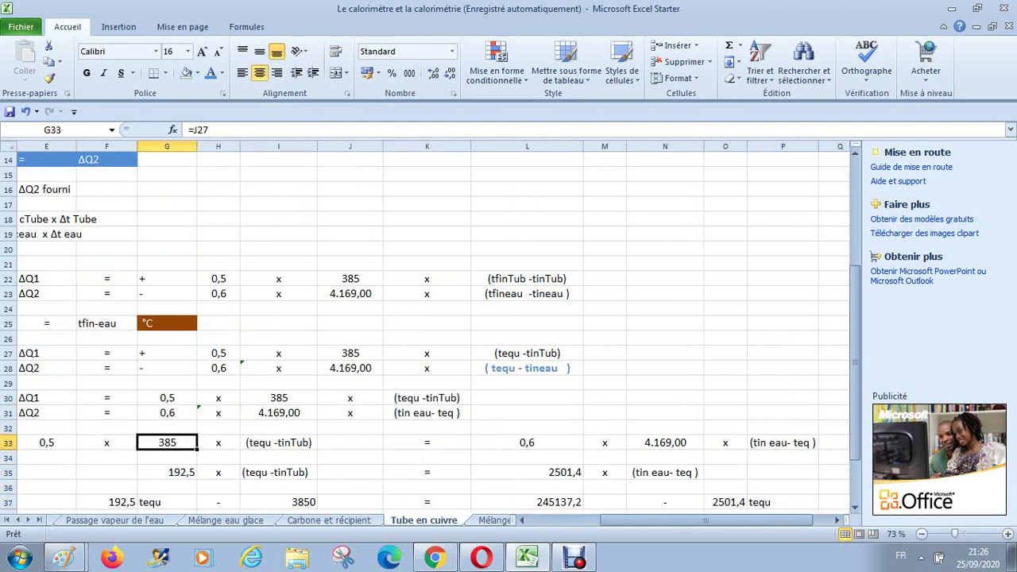
pyautogui.press('Left')
pyautogui.press('Left')
pyautogui.press('Right')
pyautogui.press('Right')
pyautogui.press('Down')
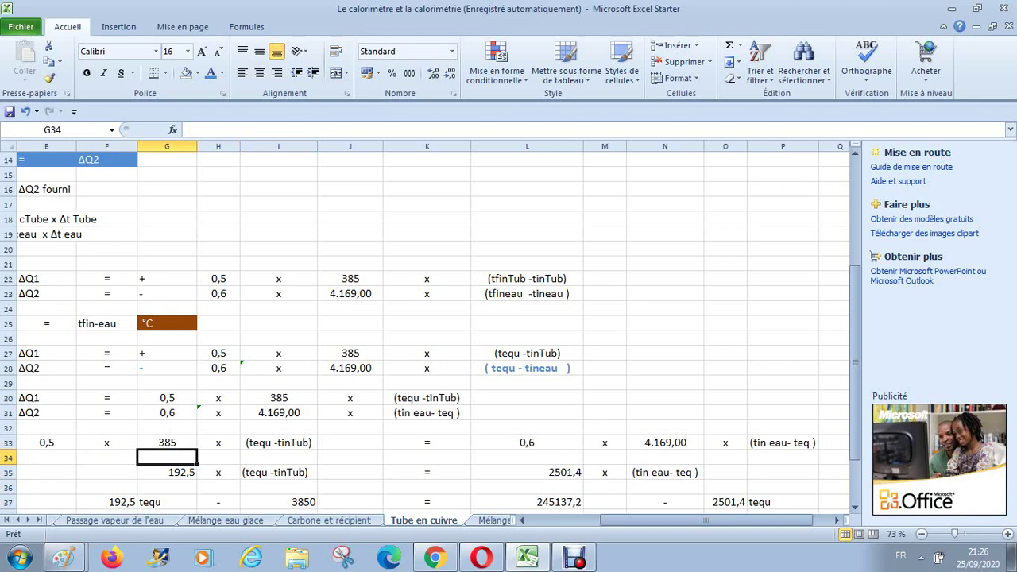
# Calculate the tube's mass times specific heat in cell F35 with the formula =E33*G33
pyautogui.press('Down')
pyautogui.press('Left')
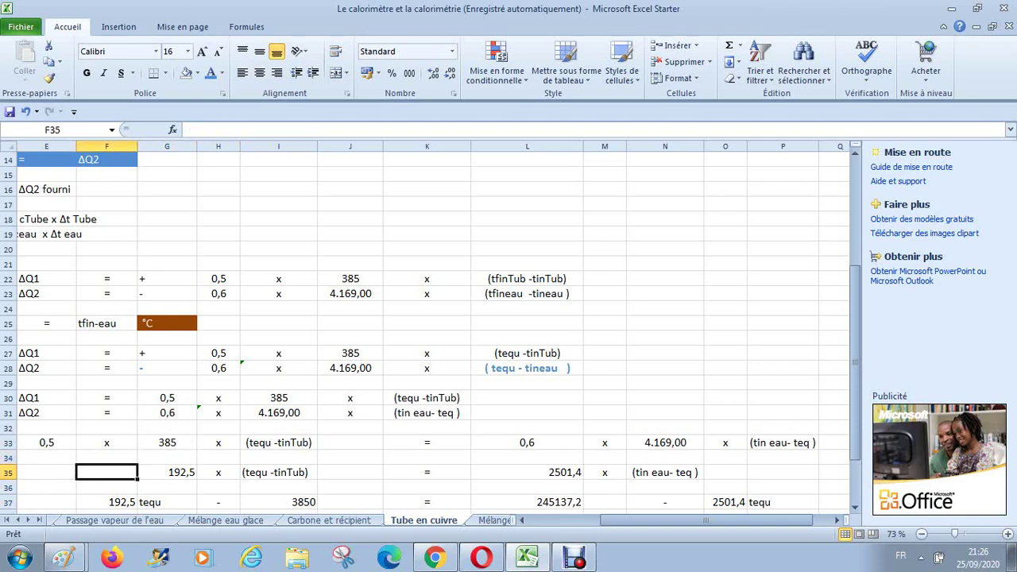
pyautogui.write('=')
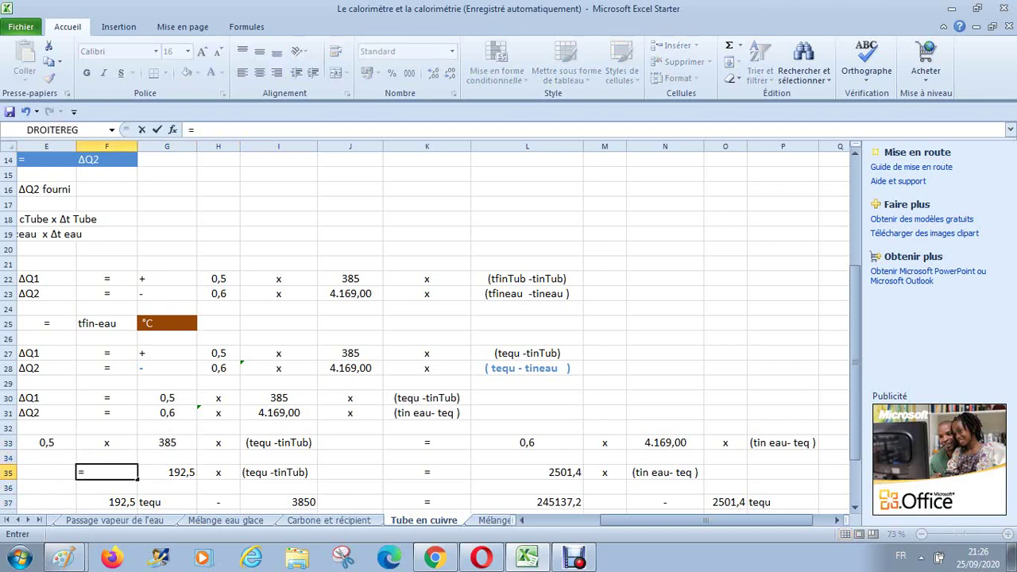
pyautogui.press('Up')
pyautogui.press('Up')
pyautogui.press('Left')
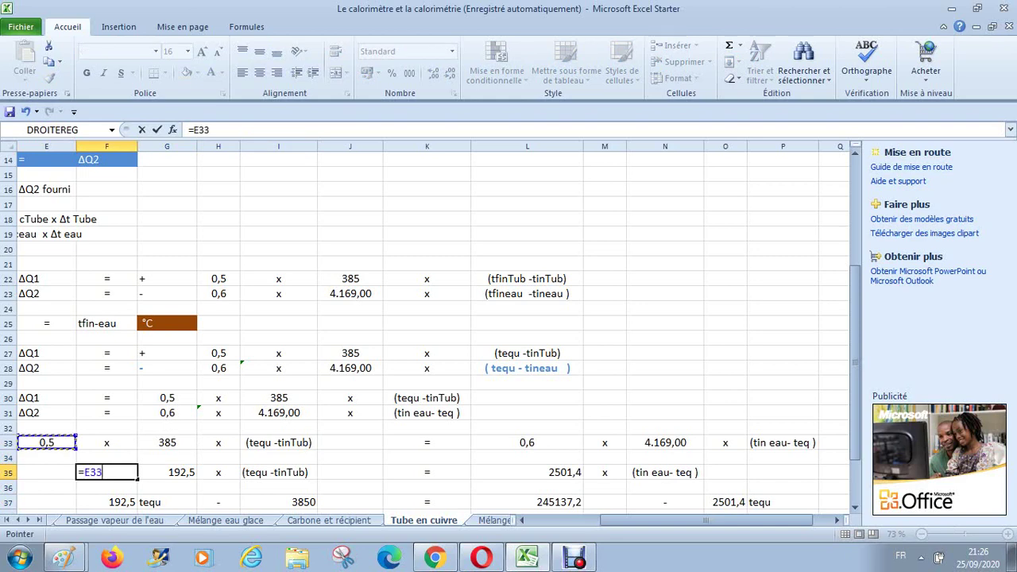
pyautogui.write('*')
pyautogui.press('Up')
pyautogui.press('Up')
pyautogui.press('Right')
pyautogui.press('Return')
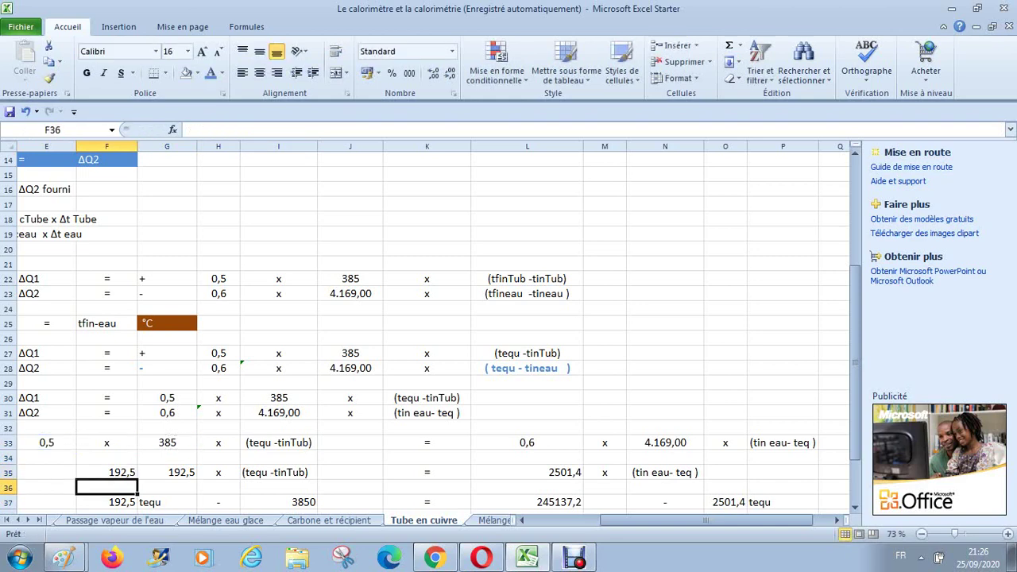
# Delete the trial product formula from cell F35
pyautogui.press('Up')
pyautogui.press('Right')
pyautogui.press('Left')
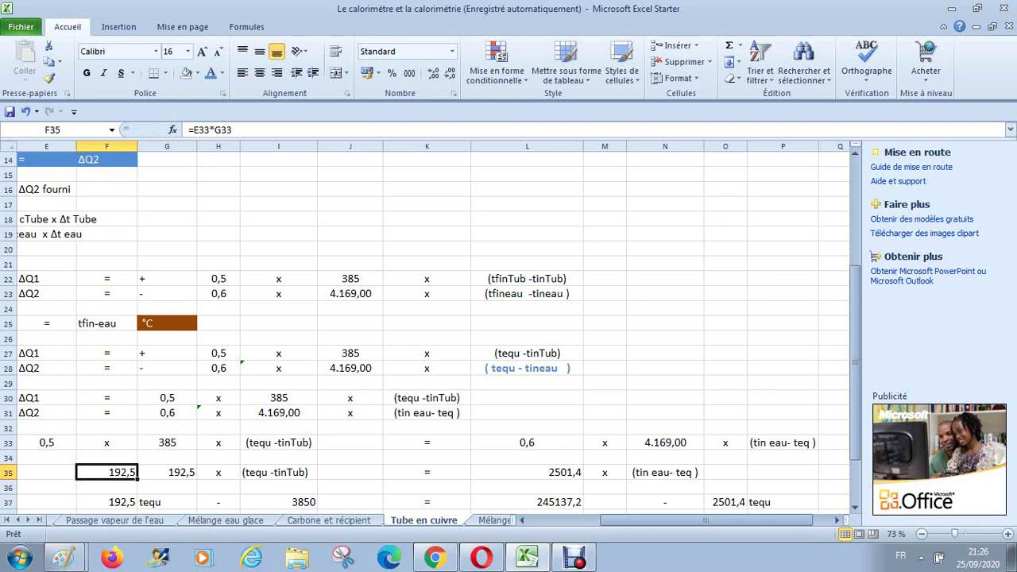
pyautogui.press('Delete')
pyautogui.press('Right')
pyautogui.press('Left')
pyautogui.press('Left')
pyautogui.press('Left')
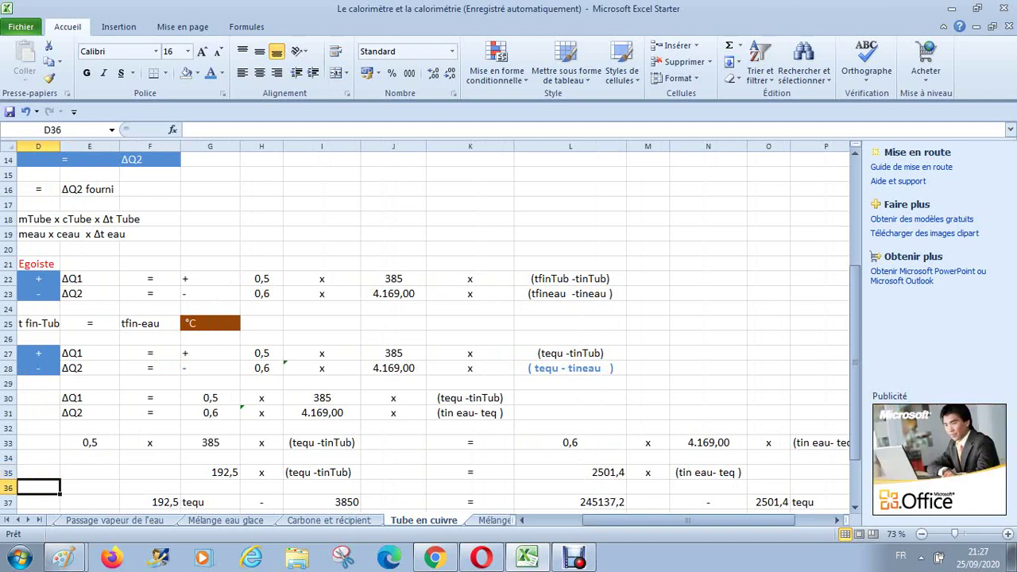
# Calculate the water's mass times specific heat in cell N32 with the formula =0,6*N33
pyautogui.press('Up')
pyautogui.press('Up')
pyautogui.press('Right')
pyautogui.press('Right')
pyautogui.press('Right')
pyautogui.press('Right')
pyautogui.press('Right')
pyautogui.press('Right')
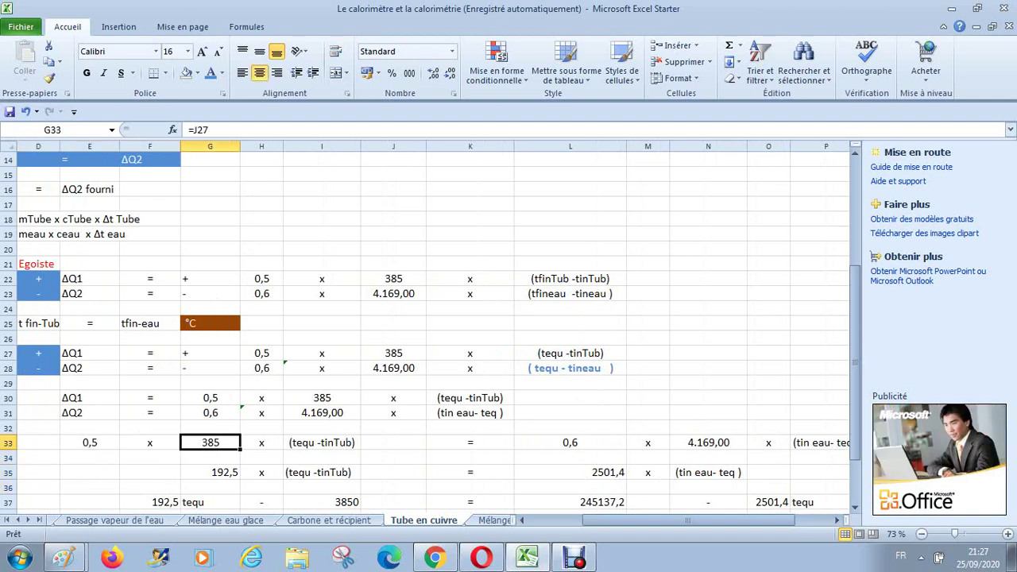
pyautogui.press('Right')
pyautogui.press('Right')
pyautogui.press('Right')
pyautogui.press('Right')
pyautogui.press('Up')
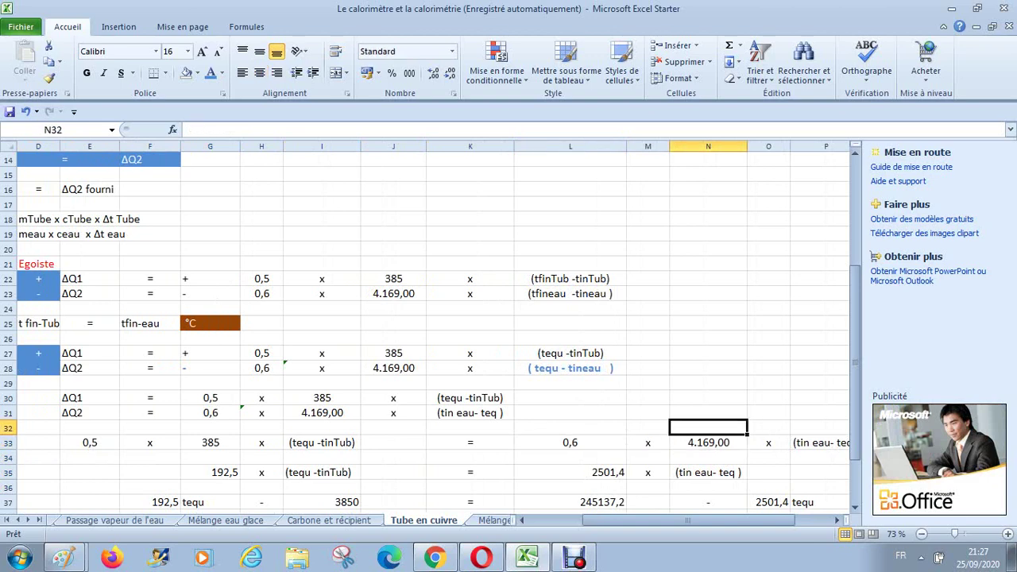
pyautogui.write('=0')
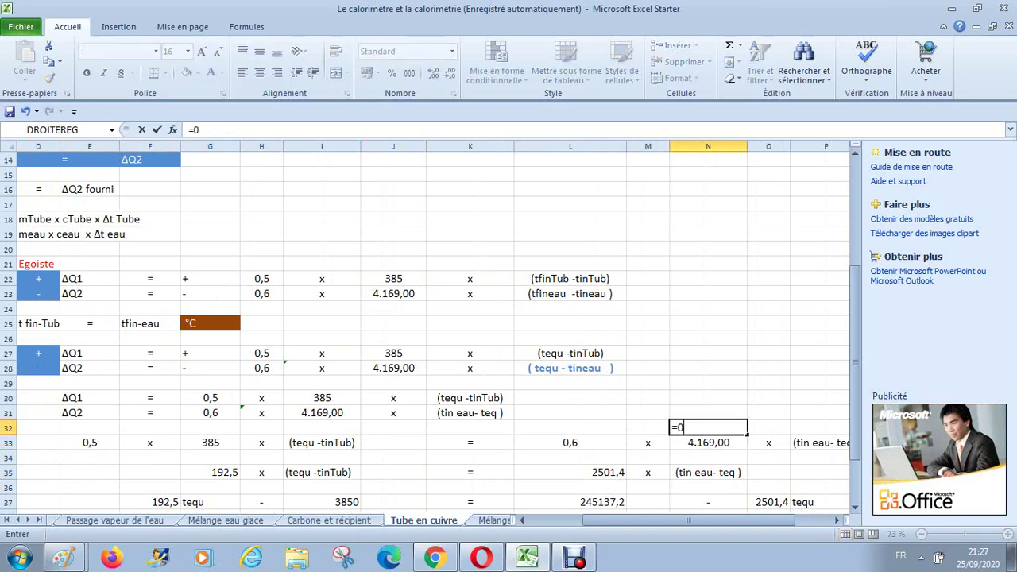
pyautogui.write(',6*')
pyautogui.press('Down')
pyautogui.press('Return')
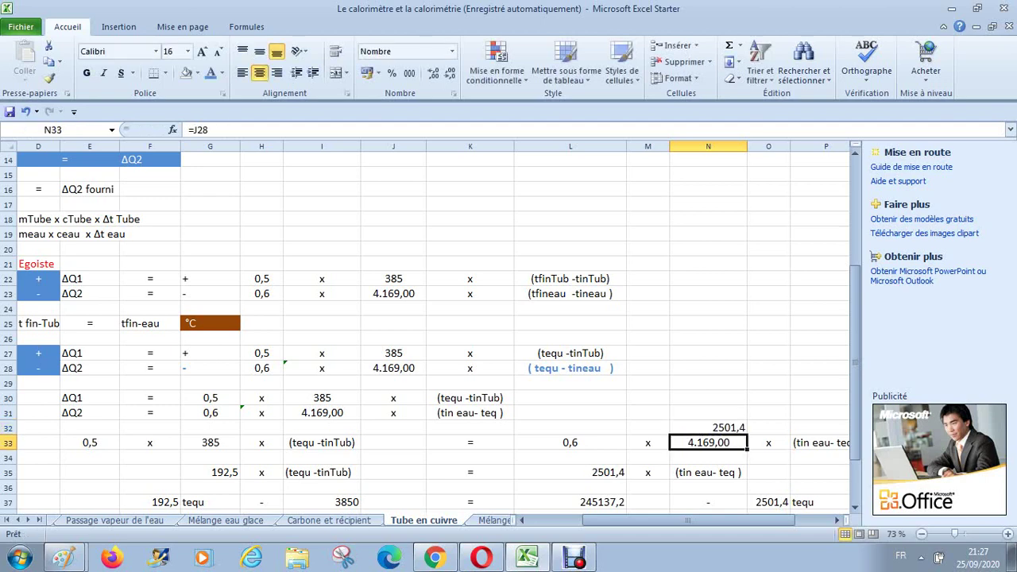
# Clear the trial water calculation from cell N32
pyautogui.press('Down')
pyautogui.press('Left')
pyautogui.press('Down')
pyautogui.press('Left')
pyautogui.press('Up')
pyautogui.press('Up')
pyautogui.press('Right')
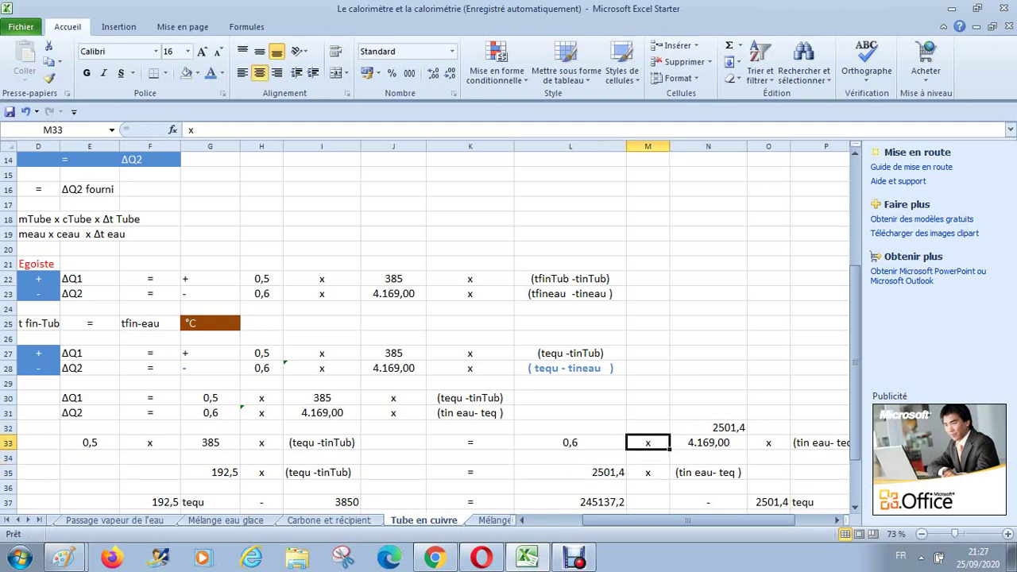
pyautogui.press('Right')
pyautogui.press('Up')
pyautogui.press('Delete')
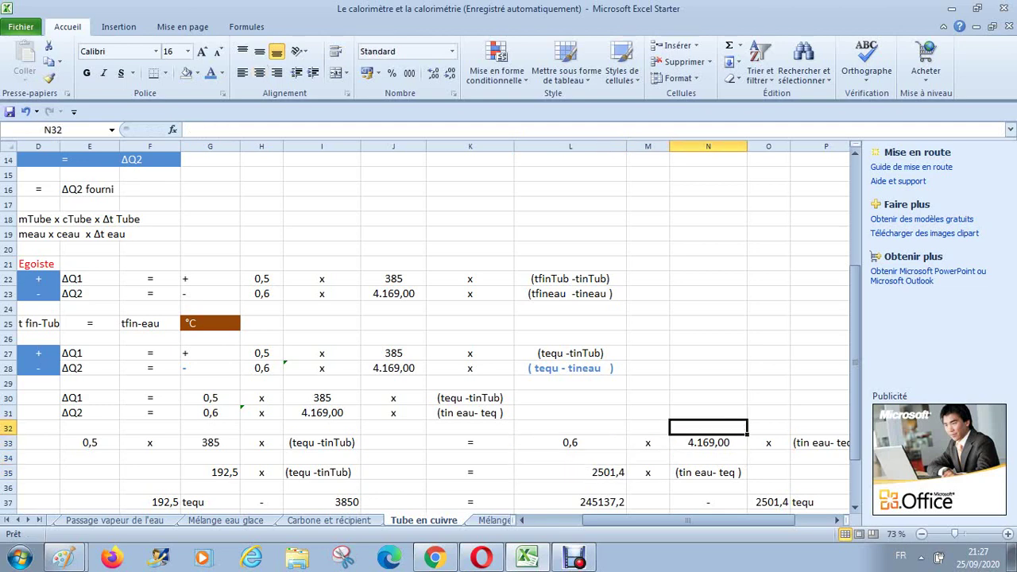
# Copy the number format of cell J28 onto the water-side product in cell L35
pyautogui.press('Down')
pyautogui.press('Down')
pyautogui.press('Down')
pyautogui.press('Left')
pyautogui.press('Left')
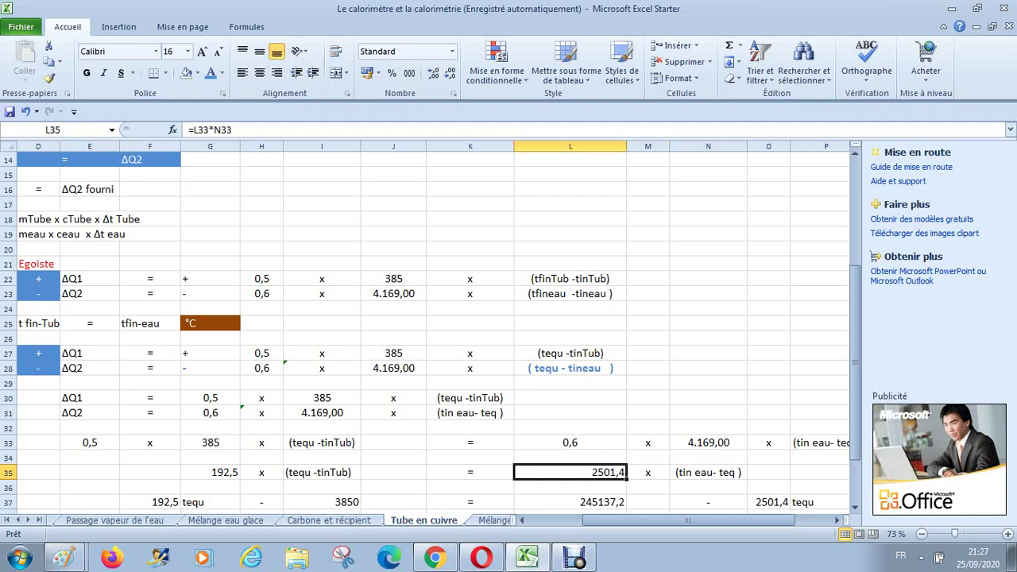
pyautogui.click(394, 368)
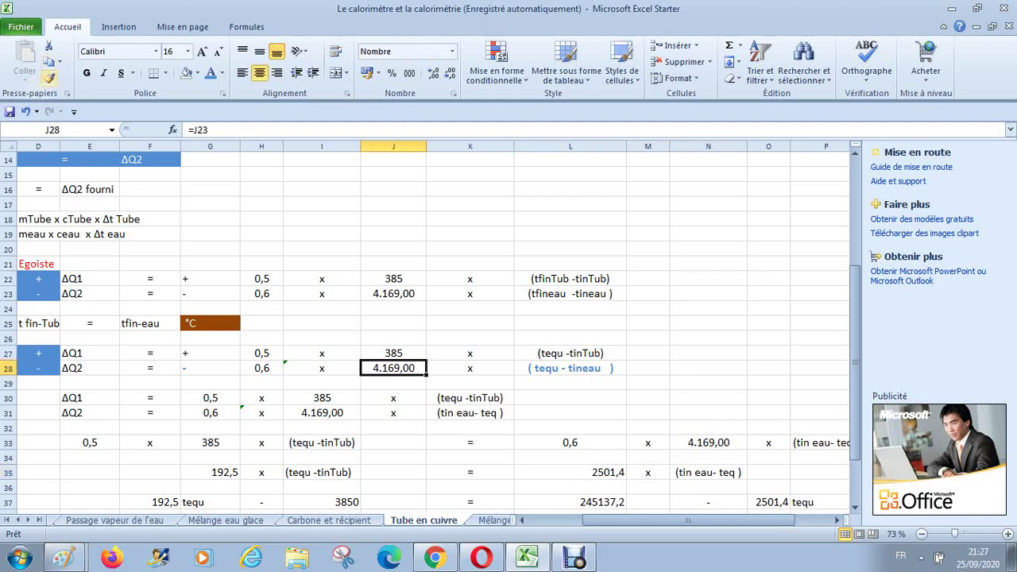
pyautogui.click(49, 77)
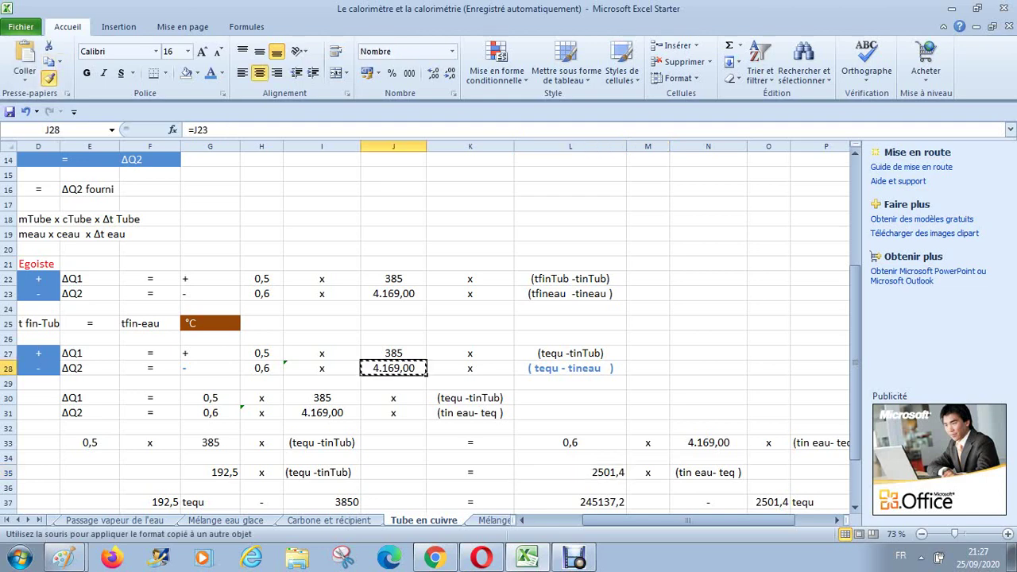
pyautogui.click(570, 472)
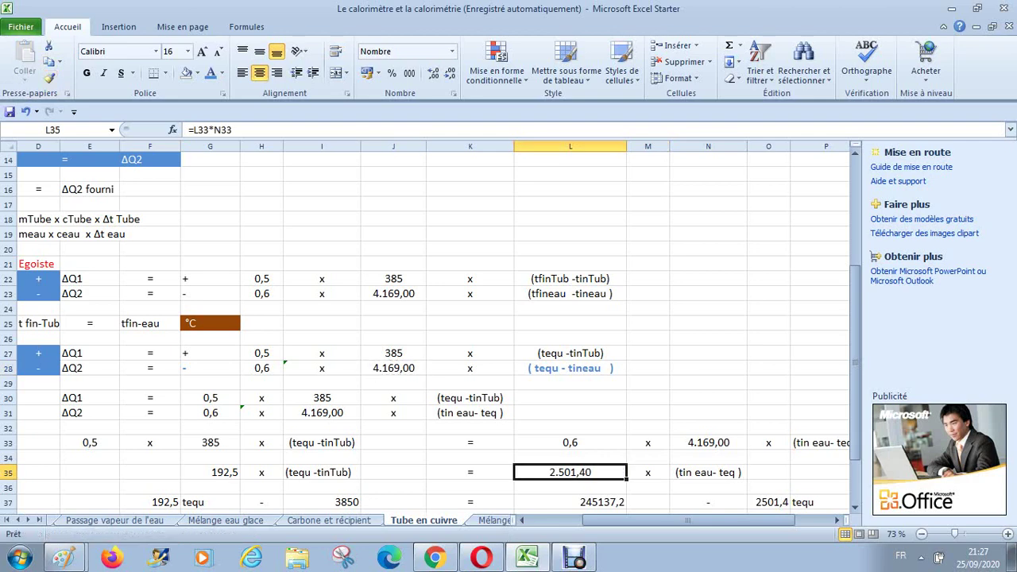
# Review the water-side terms in column L from row 35 down to the equilibrium temperature in row 41
pyautogui.press('Down')
pyautogui.press('Down')
pyautogui.press('Down')
pyautogui.press('Down')
pyautogui.press('Down')
pyautogui.press('Down')
pyautogui.press('Down')
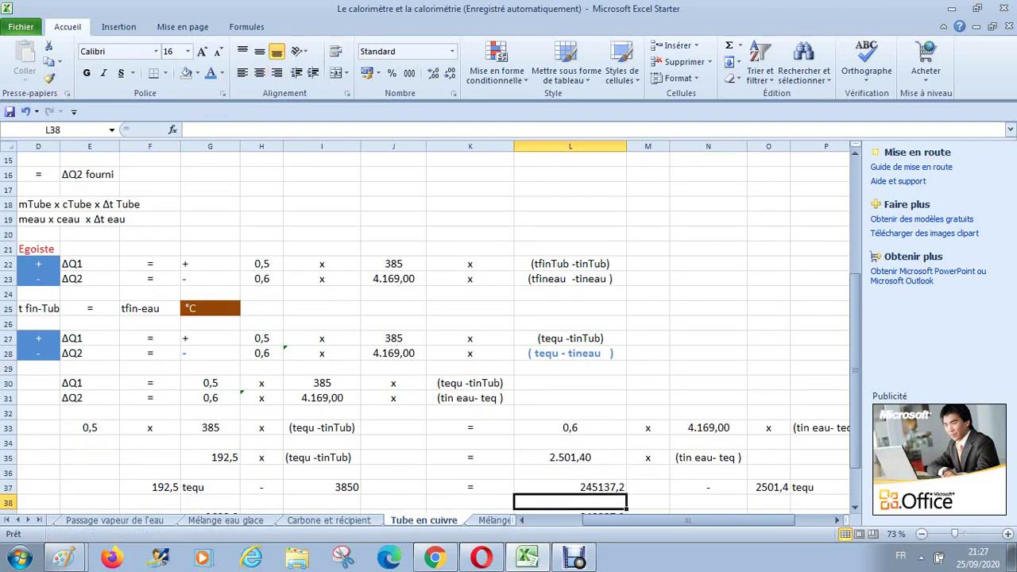
pyautogui.press('Up')
pyautogui.press('Up')
pyautogui.press('Up')
pyautogui.press('Up')
pyautogui.press('Up')
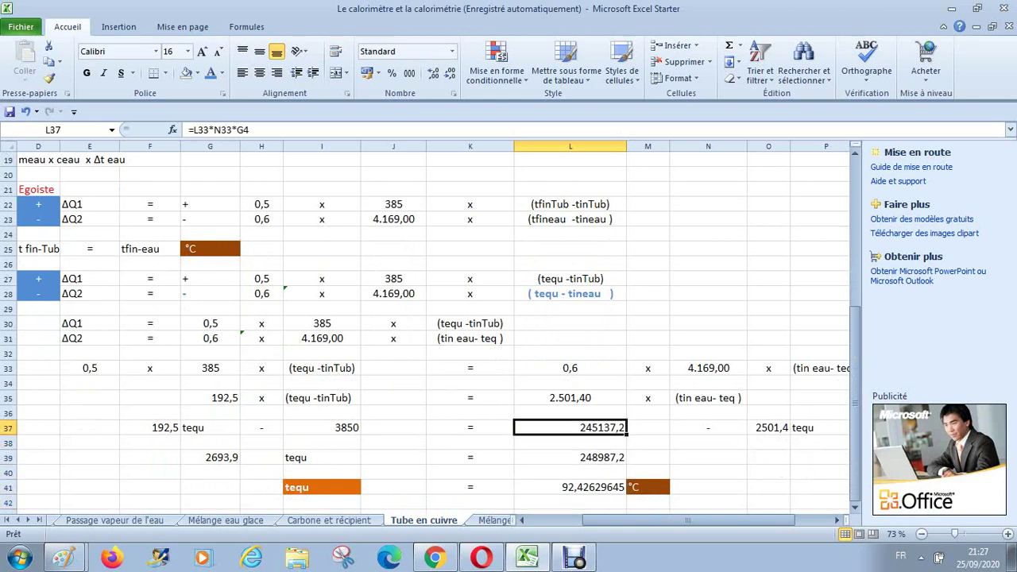
pyautogui.press('Up')
pyautogui.press('Up')
pyautogui.press('Up')
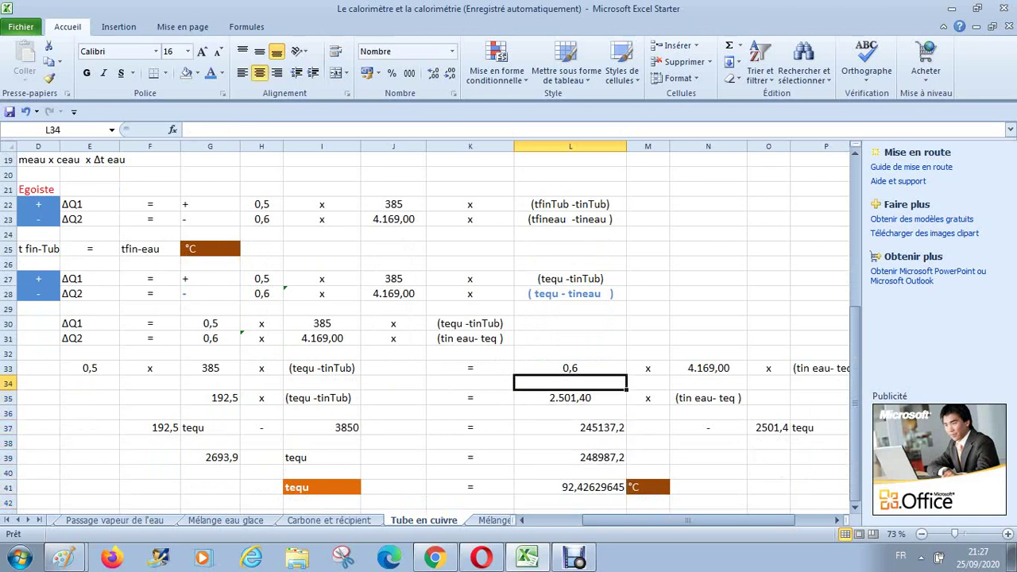
# Examine the copper-tube side of the equation in row 35, from the product in G35 to the parenthesis in I35
pyautogui.press('Left')
pyautogui.press('Left')
pyautogui.press('Left')
pyautogui.press('Left')
pyautogui.press('Down')
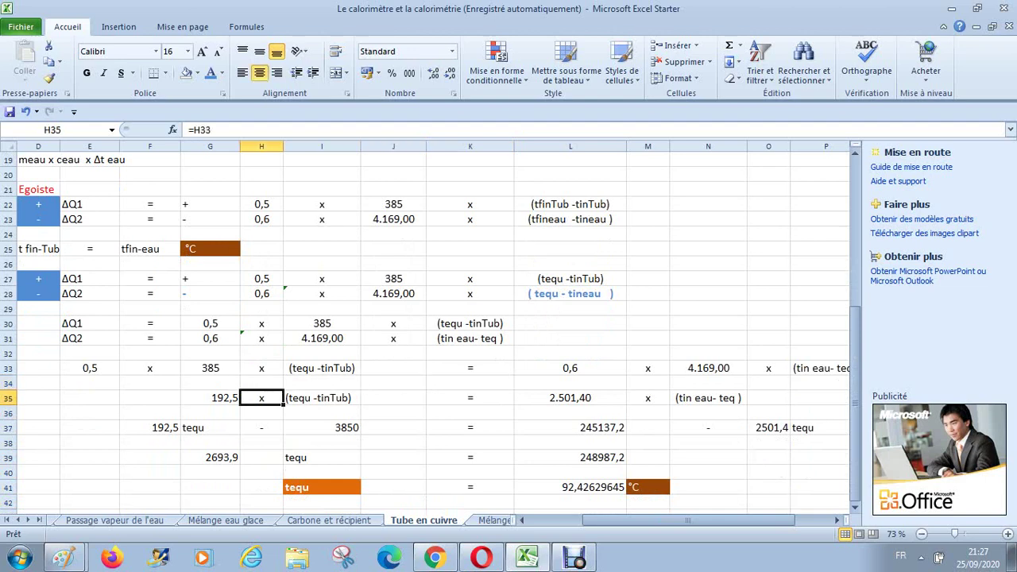
pyautogui.press('Left')
pyautogui.press('Right')
pyautogui.press('Right')
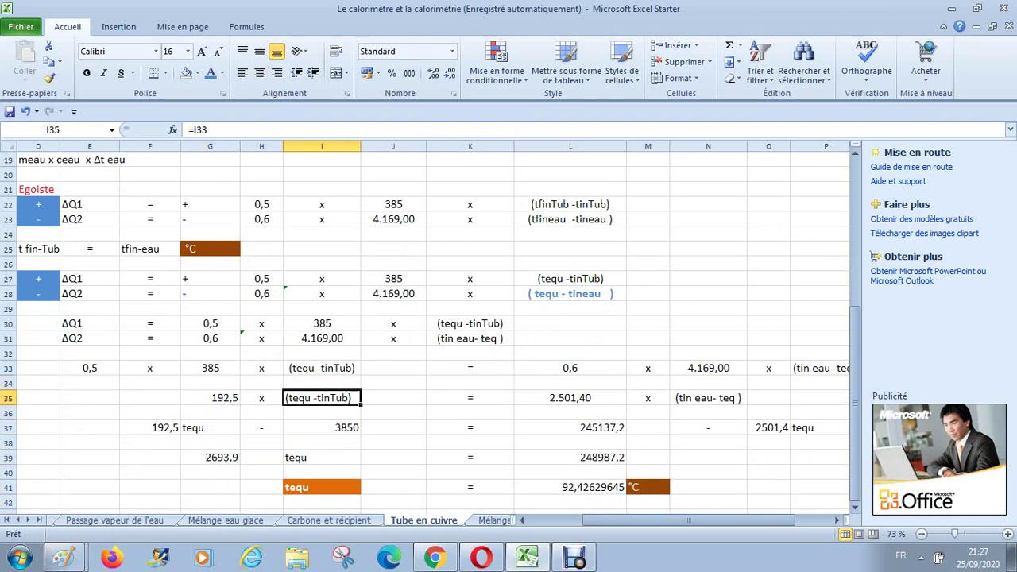
pyautogui.press('Down')
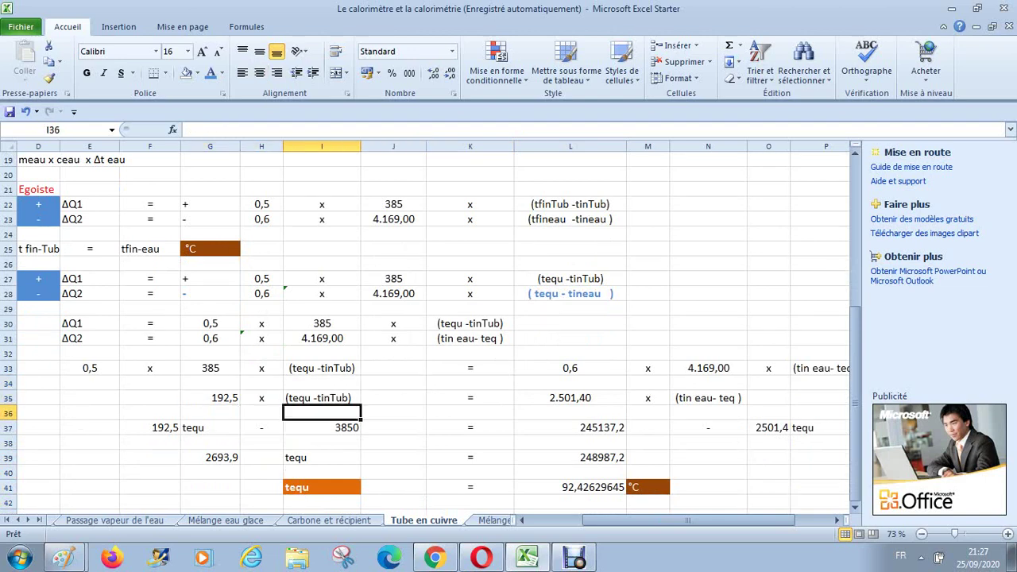
# Change the font color of the tequ label in cell G37 to red
pyautogui.press('Down')
pyautogui.press('Left')
pyautogui.press('Left')
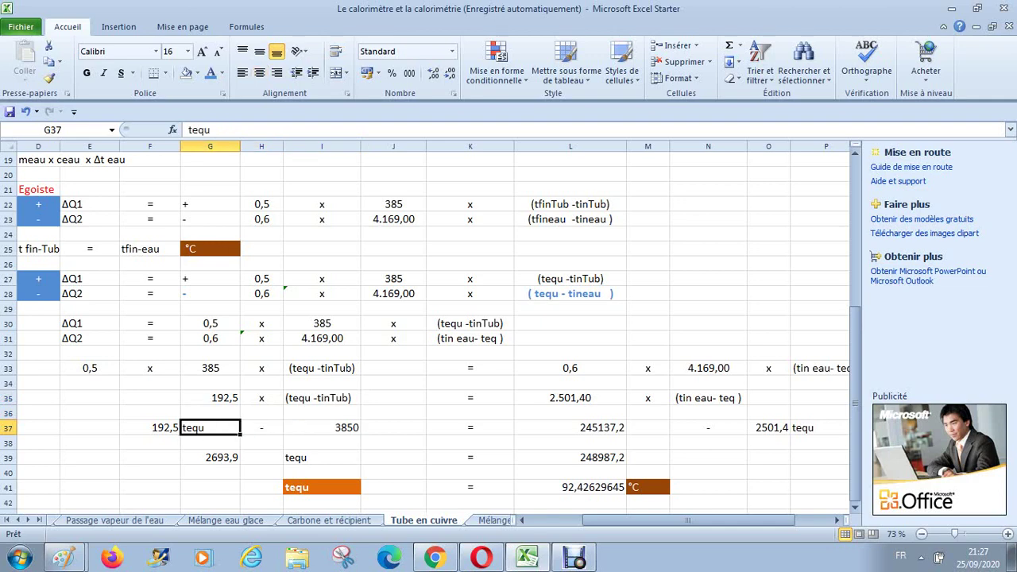
pyautogui.click(221, 72)
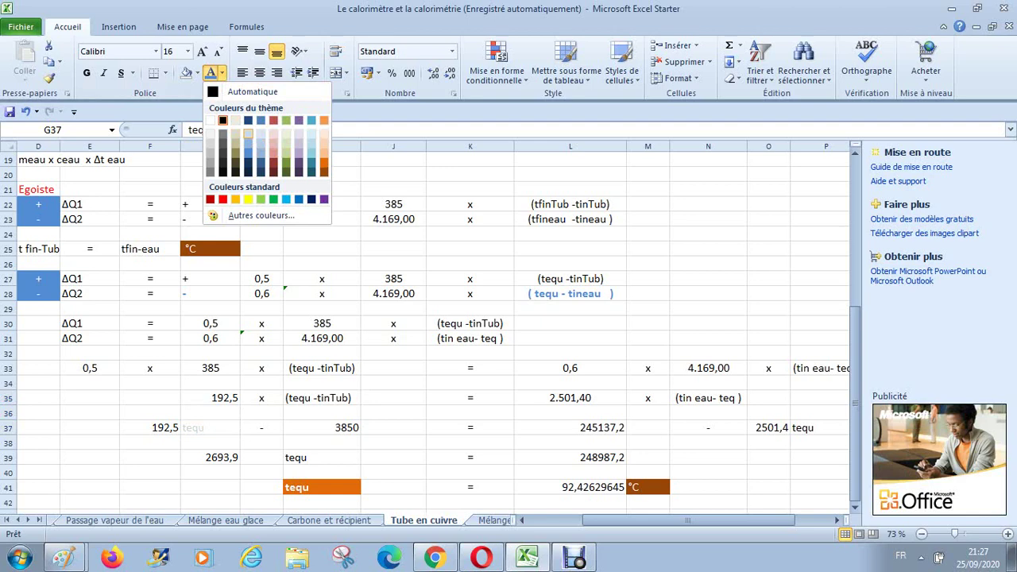
pyautogui.click(223, 199)
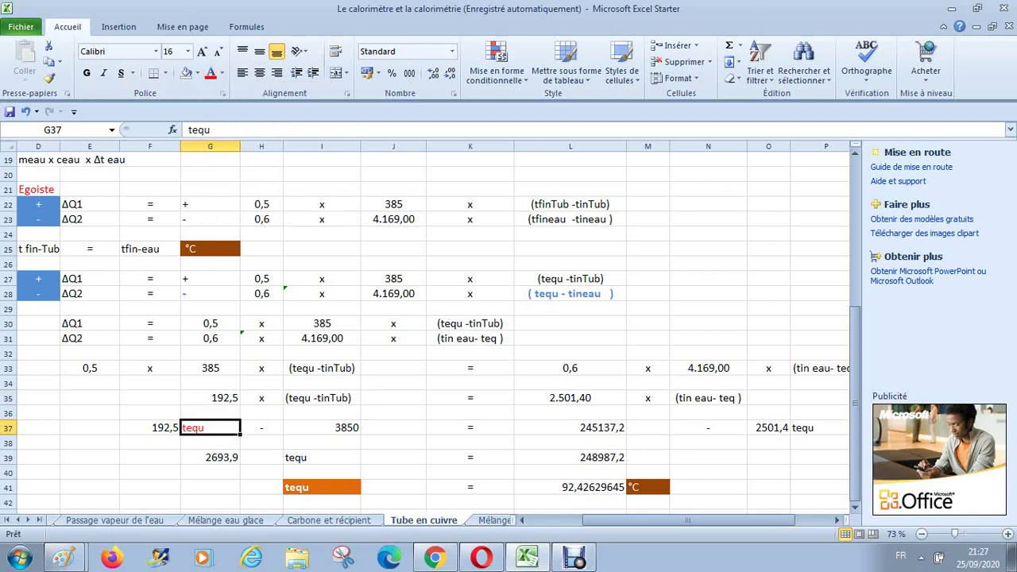
# Trace how the copper-side product in row 35 expands into the tequ and constant terms of row 37
pyautogui.click(261, 427)
pyautogui.click(261, 412)
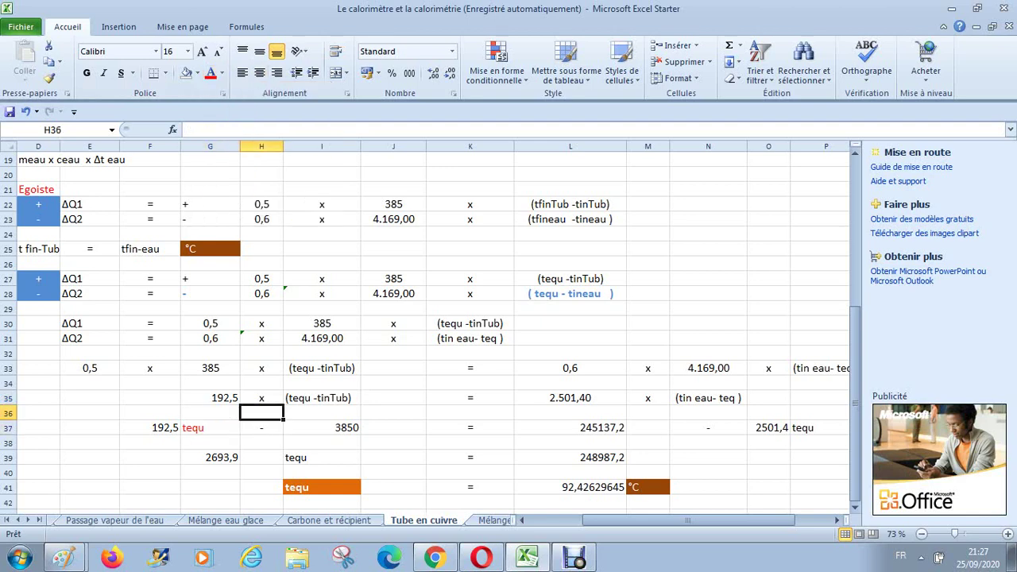
pyautogui.click(262, 397)
pyautogui.click(211, 398)
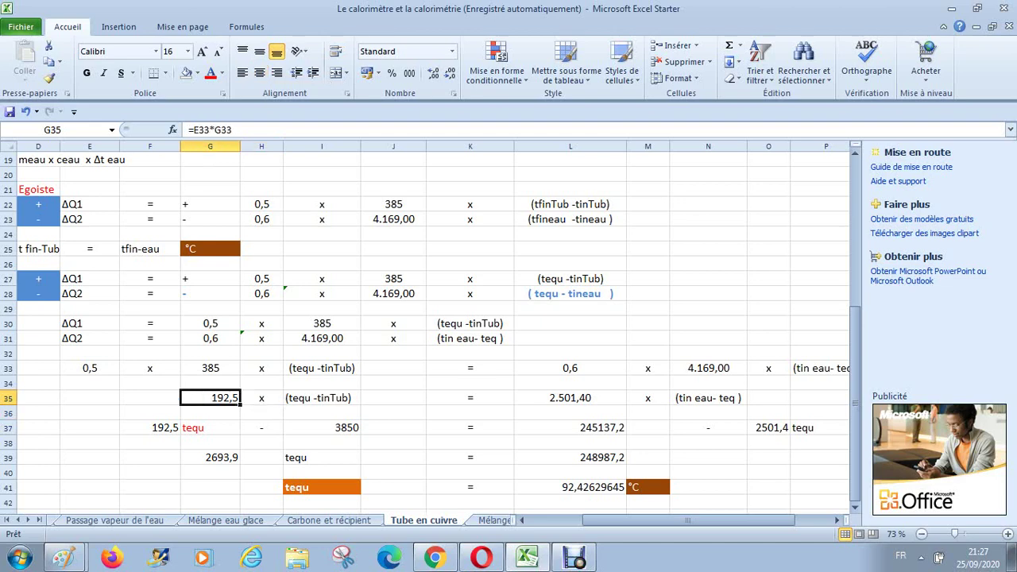
pyautogui.press('Right')
pyautogui.press('Right')
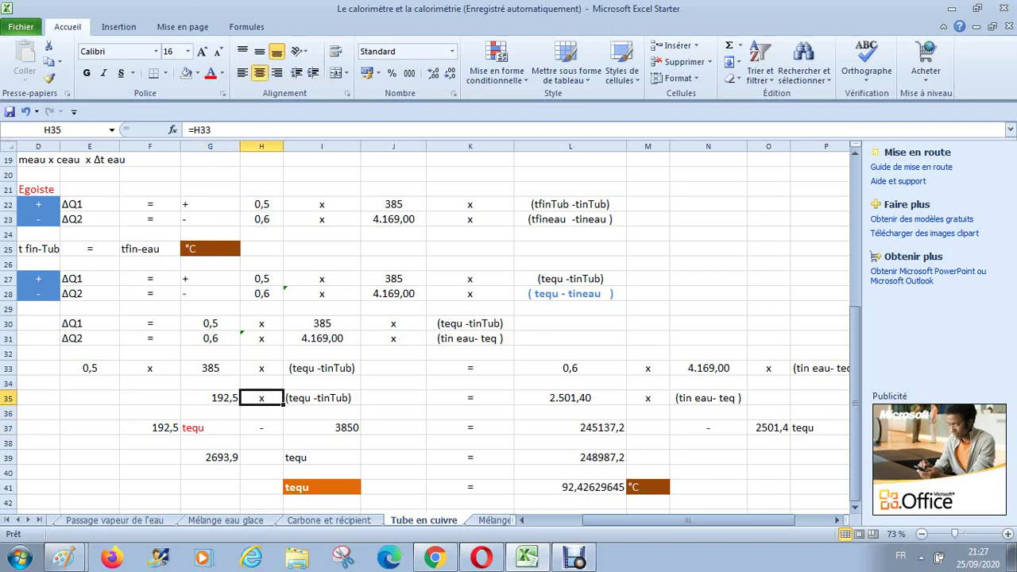
pyautogui.press('Down')
pyautogui.press('Down')
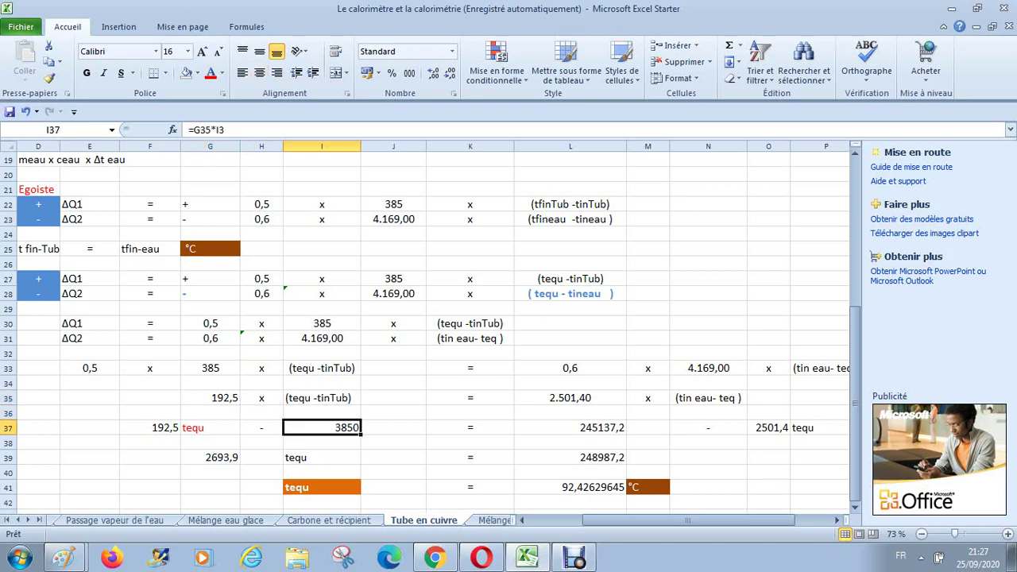
pyautogui.press('Left')
pyautogui.press('Left')
pyautogui.press('Left')
pyautogui.press('Right')
pyautogui.press('Up')
pyautogui.press('Right')
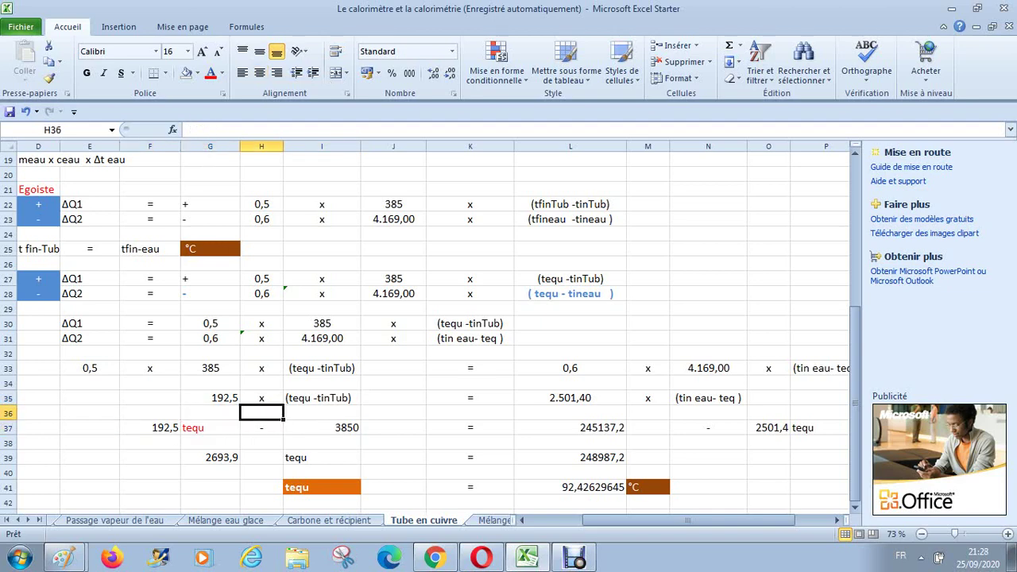
# Make the minus sign in cell H37 bold
pyautogui.press('Up')
pyautogui.press('Right')
pyautogui.press('Down')
pyautogui.press('Down')
pyautogui.press('Left')
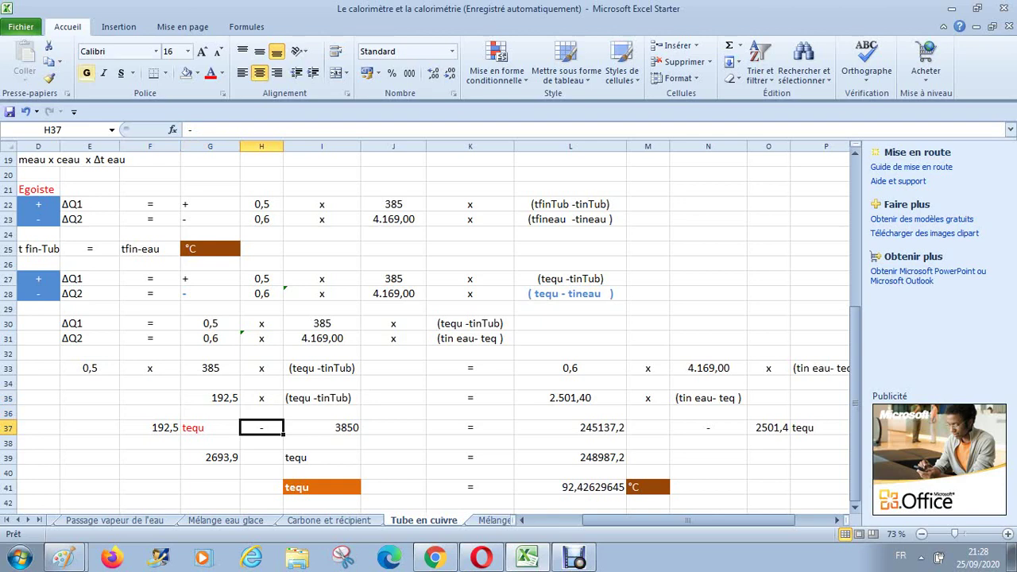
pyautogui.click(86, 73)
# Set the font size of the whole Tube en cuivre sheet to 18
pyautogui.click(10, 146)
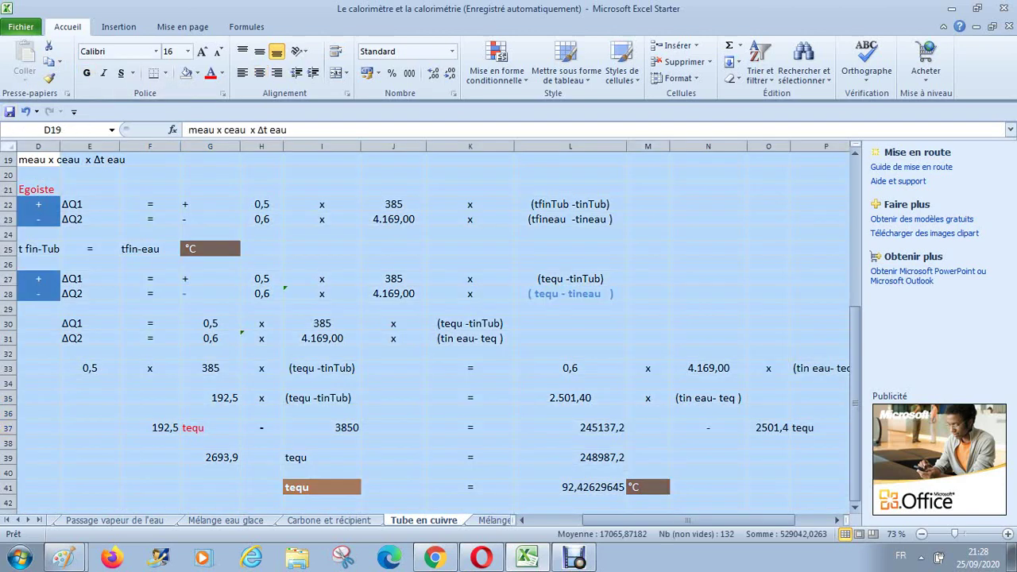
pyautogui.click(186, 50)
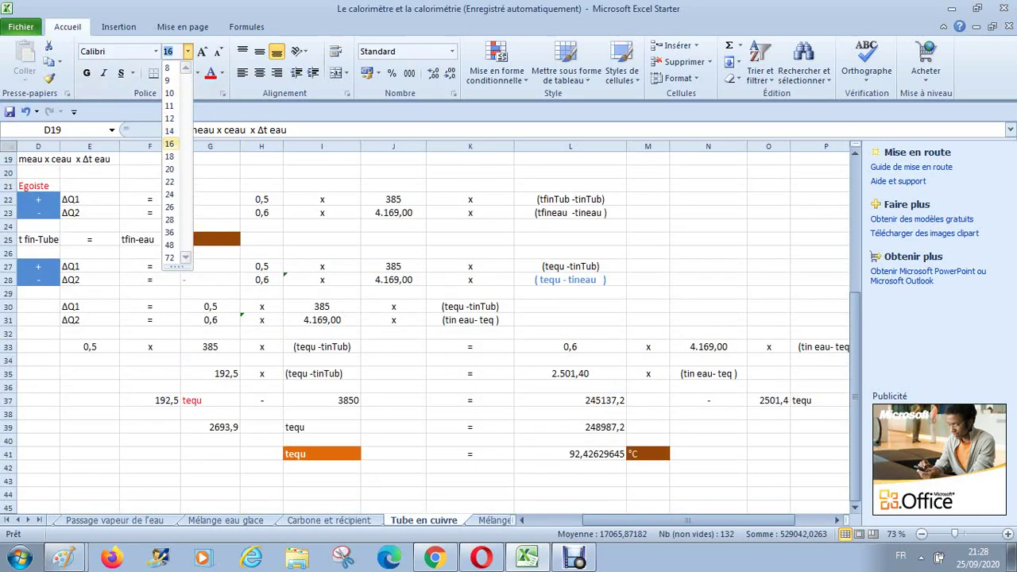
pyautogui.click(169, 156)
# Check the constant term's formula in cell I37 against the (tequ -tinTub) parenthesis in cell I35
pyautogui.press('Down')
pyautogui.press('Down')
pyautogui.press('Down')
pyautogui.press('Down')
pyautogui.press('Down')
pyautogui.press('Down')
pyautogui.press('Down')
pyautogui.press('Down')
pyautogui.press('Down')
pyautogui.press('Down')
pyautogui.press('Down')
pyautogui.press('Down')
pyautogui.press('Down')
pyautogui.press('Down')
pyautogui.press('Down')
pyautogui.press('Down')
pyautogui.press('Down')
pyautogui.press('Down')
pyautogui.press('Down')
pyautogui.press('Down')
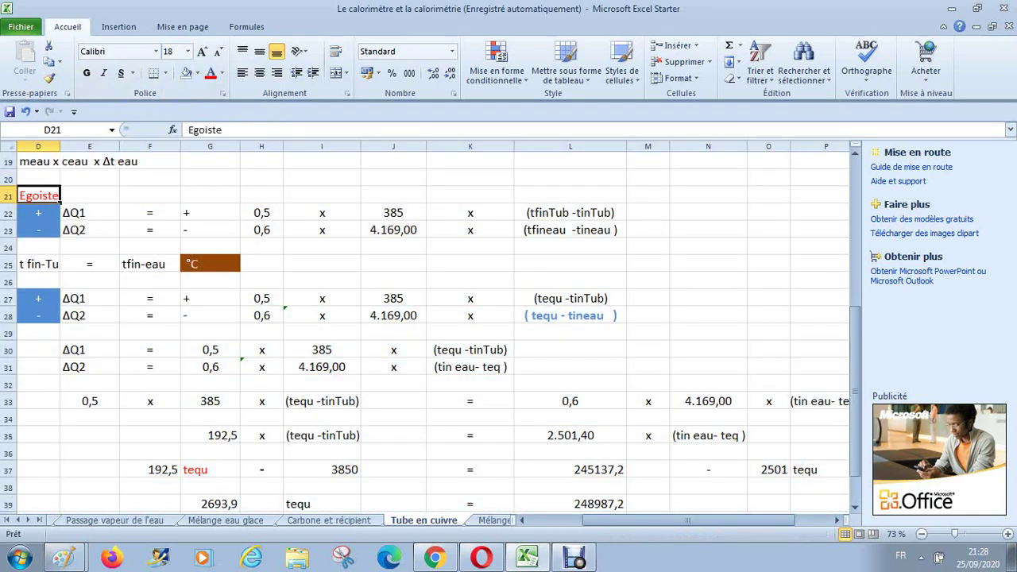
pyautogui.press('Up')
pyautogui.press('Up')
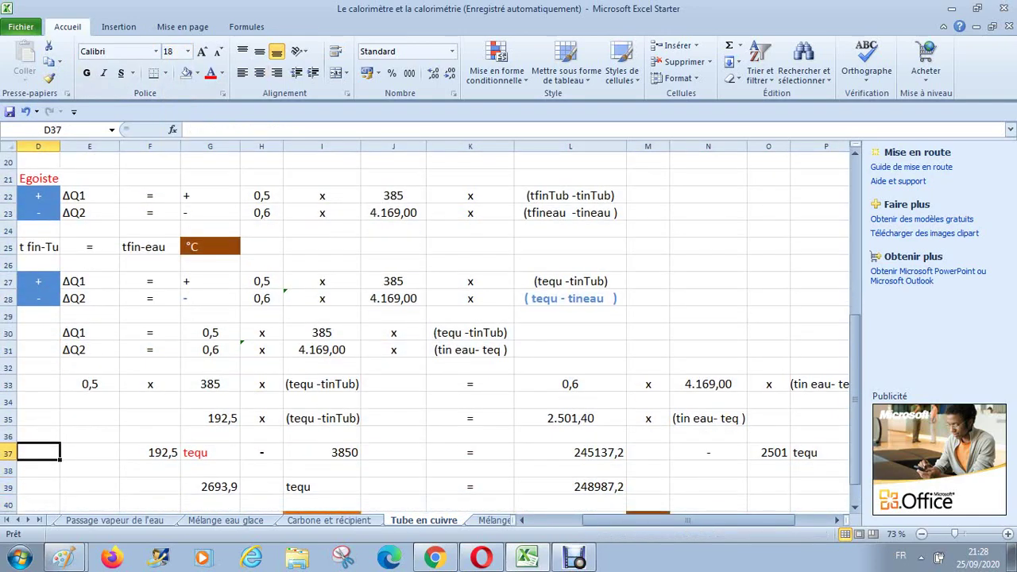
pyautogui.press('Right')
pyautogui.press('Right')
pyautogui.press('Right')
pyautogui.press('Right')
pyautogui.press('Right')
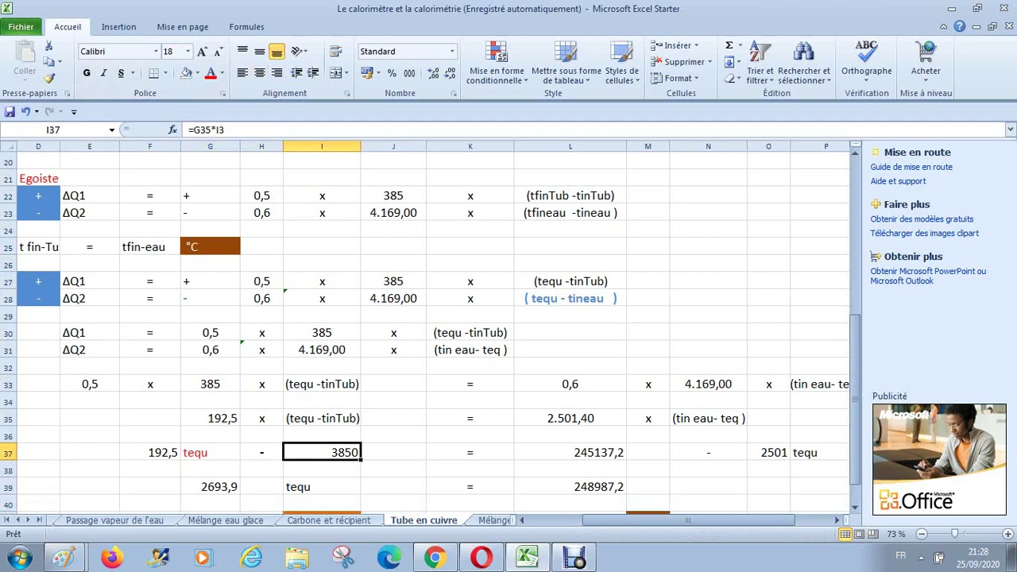
pyautogui.press('Up')
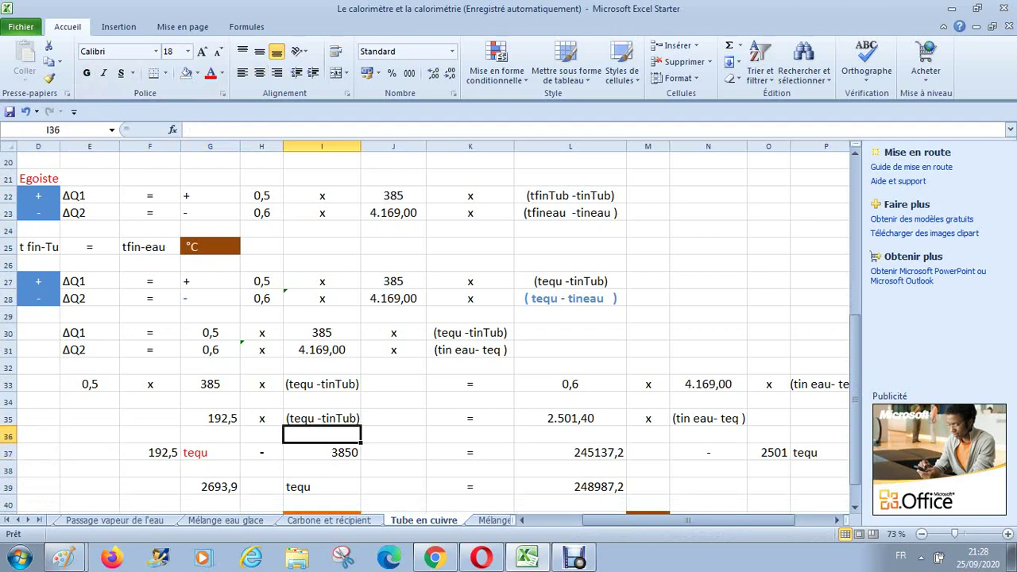
pyautogui.press('Up')
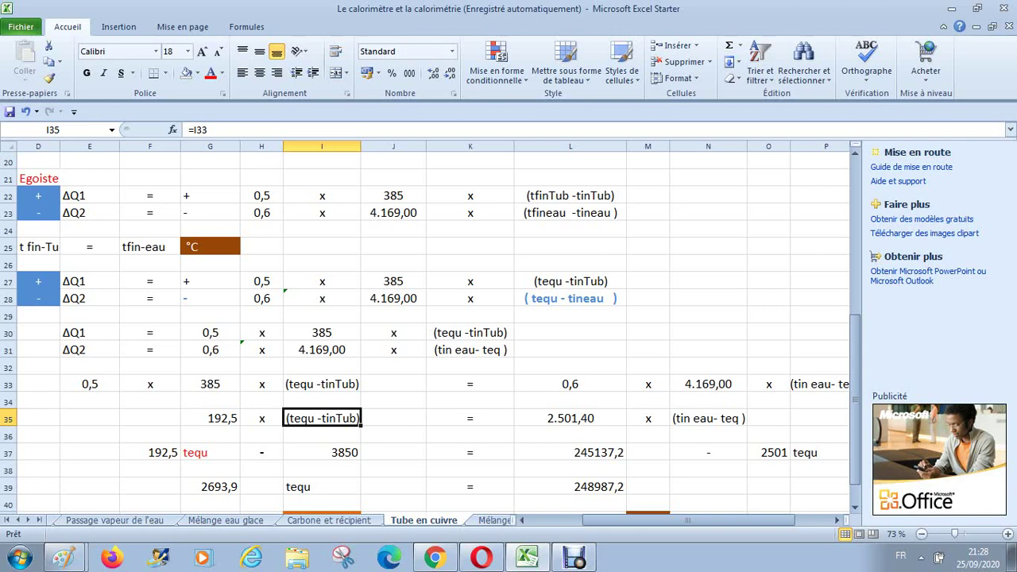
# Examine the problem statement at the start of the sheet for the initial temperatures of the tube and water
pyautogui.press('Up')
pyautogui.press('Up')
pyautogui.press('Up')
pyautogui.press('Up')
pyautogui.press('Up')
pyautogui.press('Up')
pyautogui.press('Up')
pyautogui.press('Up')
pyautogui.press('Up')
pyautogui.press('Up')
pyautogui.press('Up')
pyautogui.press('Up')
pyautogui.press('Up')
pyautogui.press('Up')
pyautogui.press('Up')
pyautogui.press('Up')
pyautogui.press('Up')
pyautogui.press('Up')
pyautogui.press('Up')
pyautogui.press('Up')
pyautogui.press('Up')
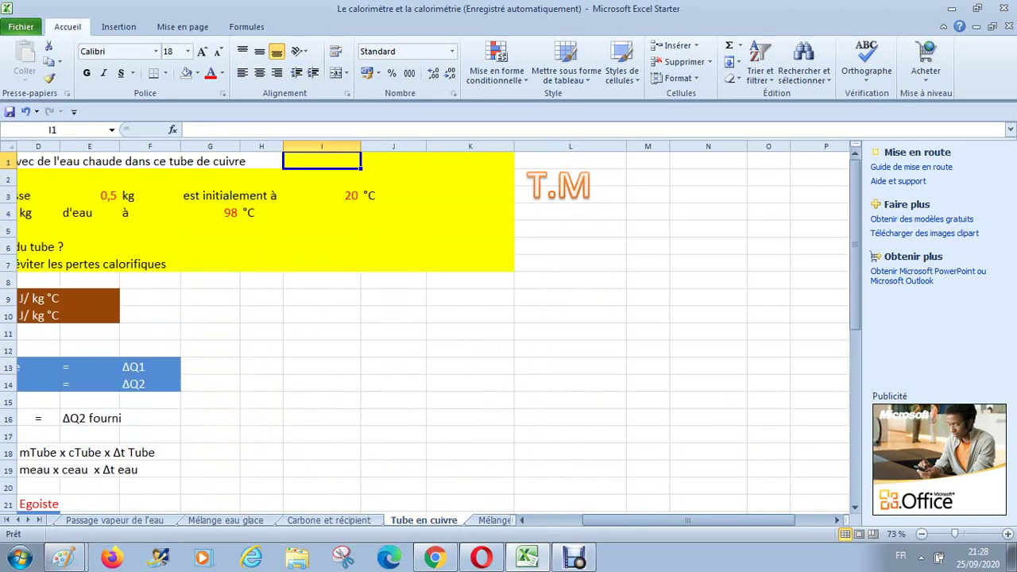
pyautogui.press('Left')
pyautogui.press('Left')
pyautogui.press('Down')
pyautogui.press('Down')
pyautogui.press('Down')
pyautogui.press('Down')
pyautogui.press('Down')
pyautogui.press('Down')
pyautogui.press('Down')
pyautogui.press('Down')
pyautogui.press('Down')
pyautogui.press('Down')
pyautogui.press('Down')
pyautogui.press('Down')
pyautogui.press('Down')
pyautogui.press('Down')
pyautogui.press('Down')
pyautogui.press('Down')
pyautogui.press('Down')
pyautogui.press('Down')
pyautogui.press('Down')
pyautogui.press('Down')
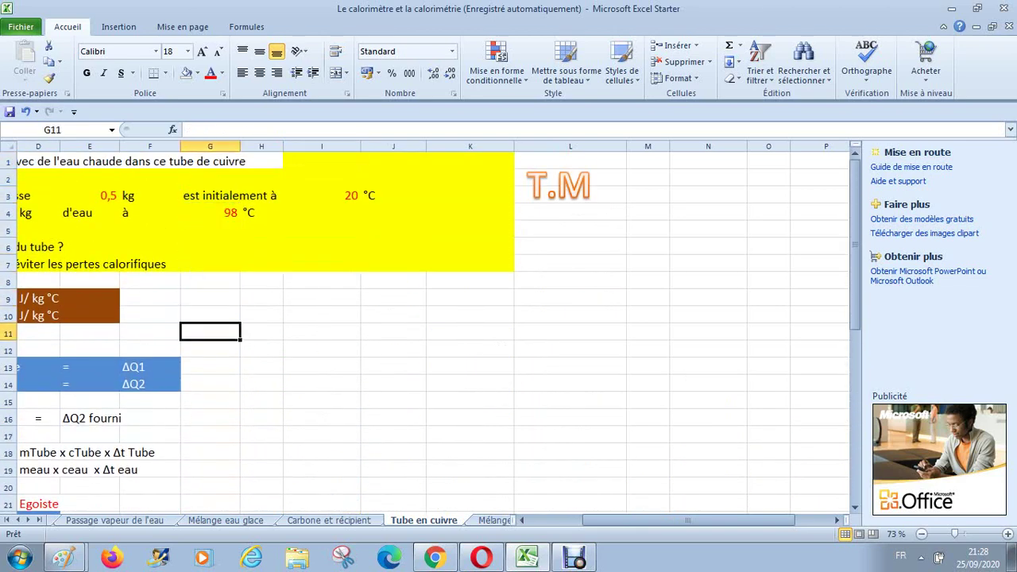
pyautogui.press('Up')
pyautogui.press('Up')
pyautogui.press('Up')
pyautogui.press('Up')
pyautogui.press('Up')
pyautogui.press('Up')
pyautogui.press('Up')
pyautogui.press('Up')
pyautogui.press('Up')
pyautogui.press('Up')
pyautogui.press('Up')
pyautogui.press('Up')
pyautogui.press('Up')
pyautogui.press('Up')
pyautogui.press('Up')
pyautogui.press('Up')
pyautogui.press('Up')
pyautogui.press('Up')
pyautogui.press('Up')
pyautogui.press('Up')
pyautogui.press('Up')
pyautogui.press('Up')
pyautogui.press('Up')
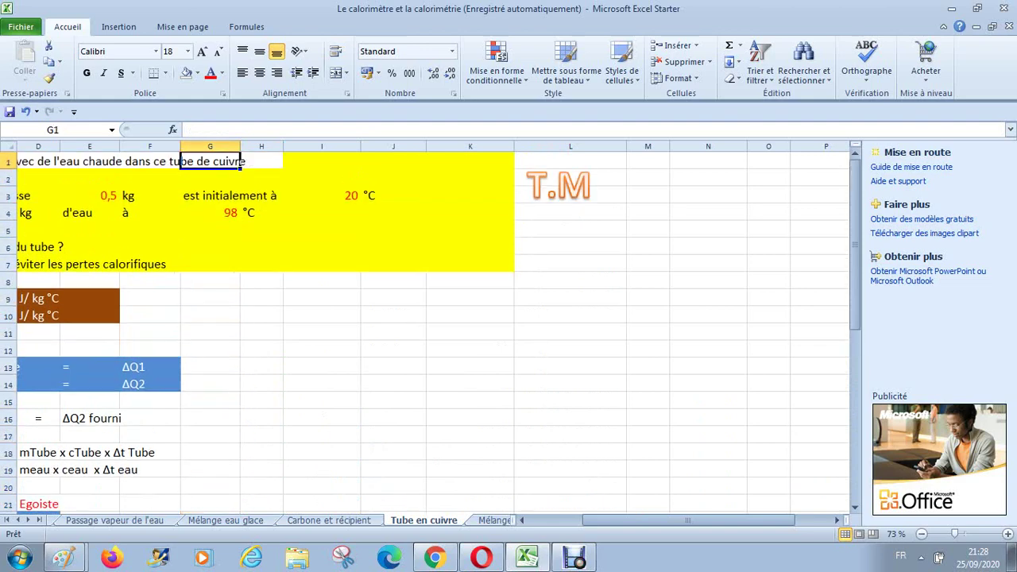
# Review the equation rows below the problem statement, from the ΔQ1 and ΔQ2 expressions to the tequ result
pyautogui.press('Down')
pyautogui.press('Down')
pyautogui.press('Right')
pyautogui.press('Right')
pyautogui.press('Left')
pyautogui.press('Down')
pyautogui.press('Down')
pyautogui.press('Down')
pyautogui.press('Down')
pyautogui.press('Down')
pyautogui.press('Down')
pyautogui.press('Down')
pyautogui.press('Down')
pyautogui.press('Down')
pyautogui.press('Down')
pyautogui.press('Down')
pyautogui.press('Down')
pyautogui.press('Down')
pyautogui.press('Down')
pyautogui.press('Down')
pyautogui.press('Down')
pyautogui.press('Down')
pyautogui.press('Down')
pyautogui.press('Down')
pyautogui.press('Down')
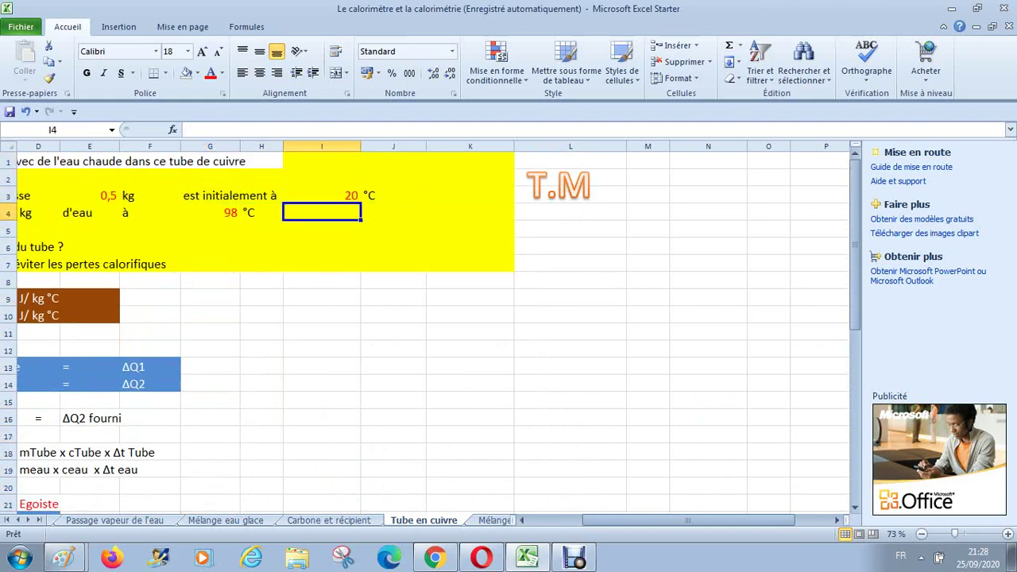
pyautogui.press('Down')
pyautogui.press('Down')
pyautogui.press('Down')
pyautogui.press('Down')
pyautogui.press('Down')
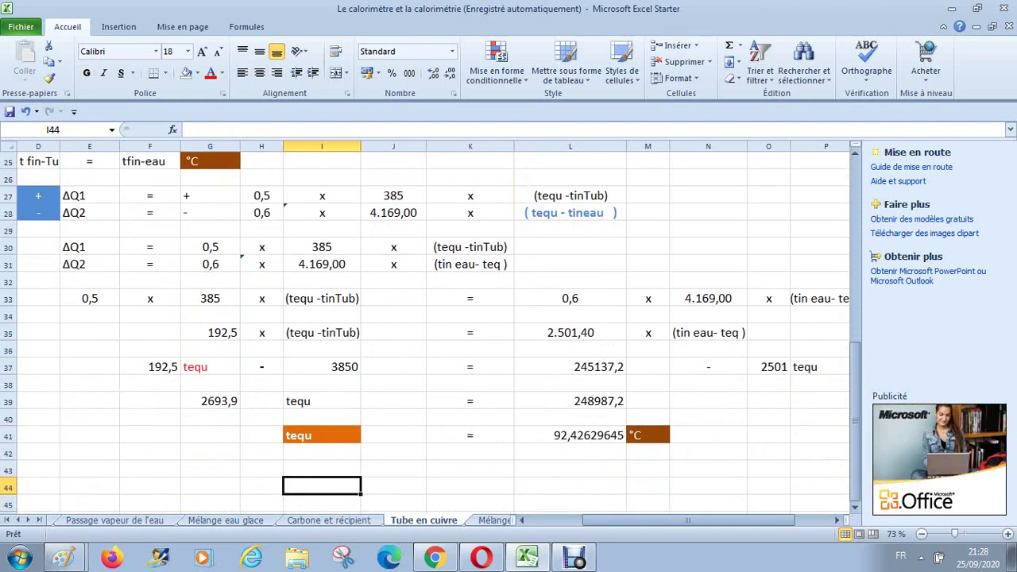
pyautogui.press('Up')
pyautogui.press('Up')
pyautogui.press('Up')
pyautogui.press('Up')
pyautogui.press('Up')
pyautogui.press('Up')
pyautogui.press('Up')
pyautogui.press('Up')
pyautogui.press('Up')
pyautogui.press('Up')
pyautogui.press('Up')
pyautogui.press('Up')
pyautogui.press('Up')
pyautogui.press('Down')
pyautogui.press('Down')
pyautogui.press('Down')
pyautogui.press('Down')
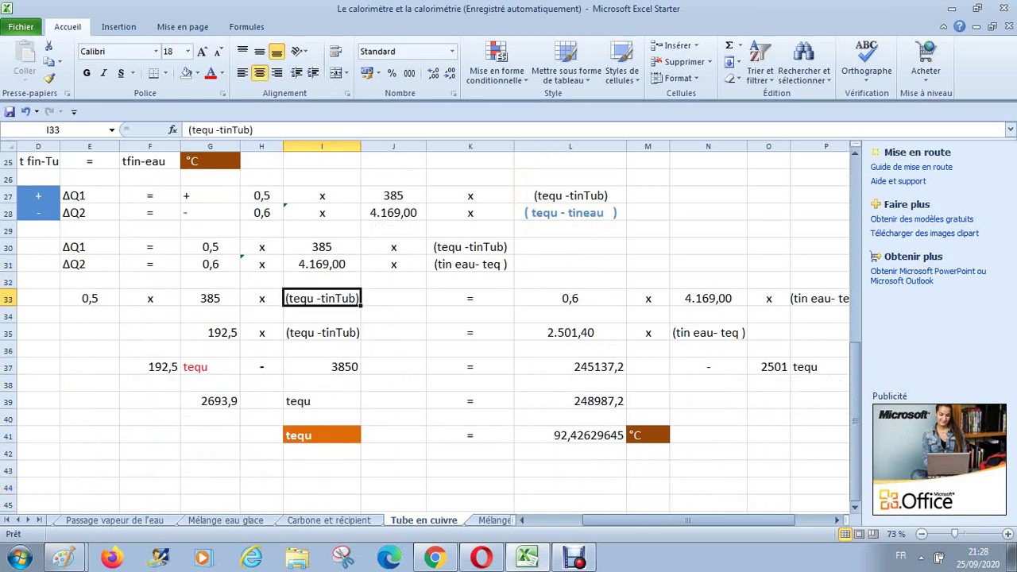
# Calculate the tube's constant term in empty cell E35 with the formula =192,5*20
pyautogui.press('Left')
pyautogui.press('Left')
pyautogui.press('Left')
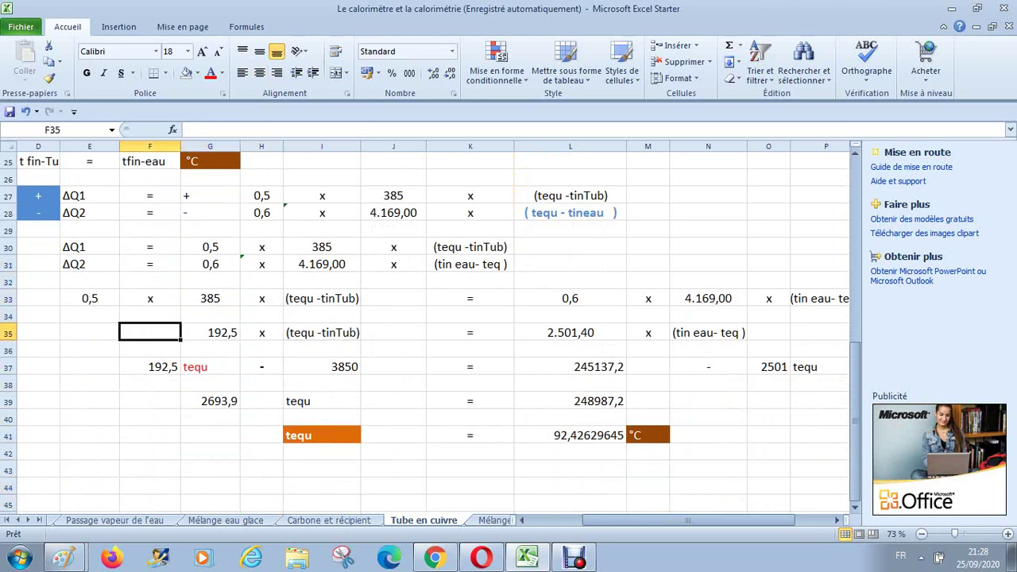
pyautogui.press('Left')
pyautogui.write('1')
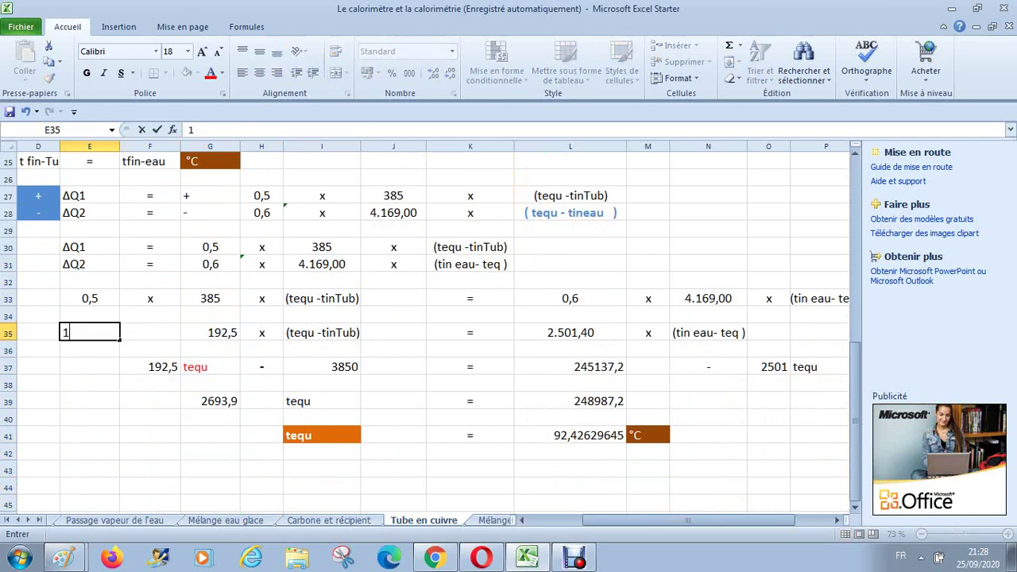
pyautogui.write('92,5*20µ')
pyautogui.press('BackSpace')
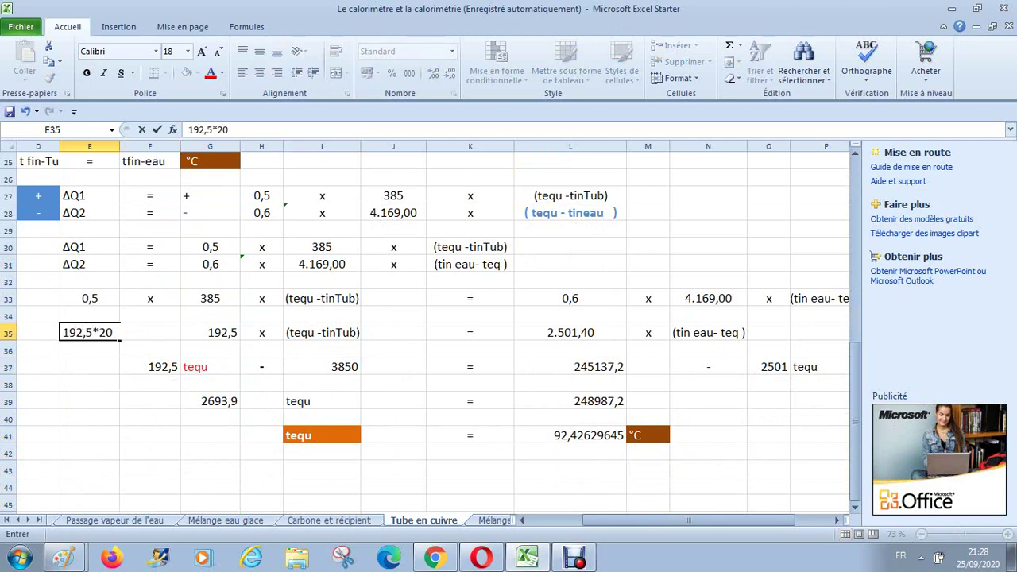
pyautogui.press('Left')
pyautogui.press('Right')
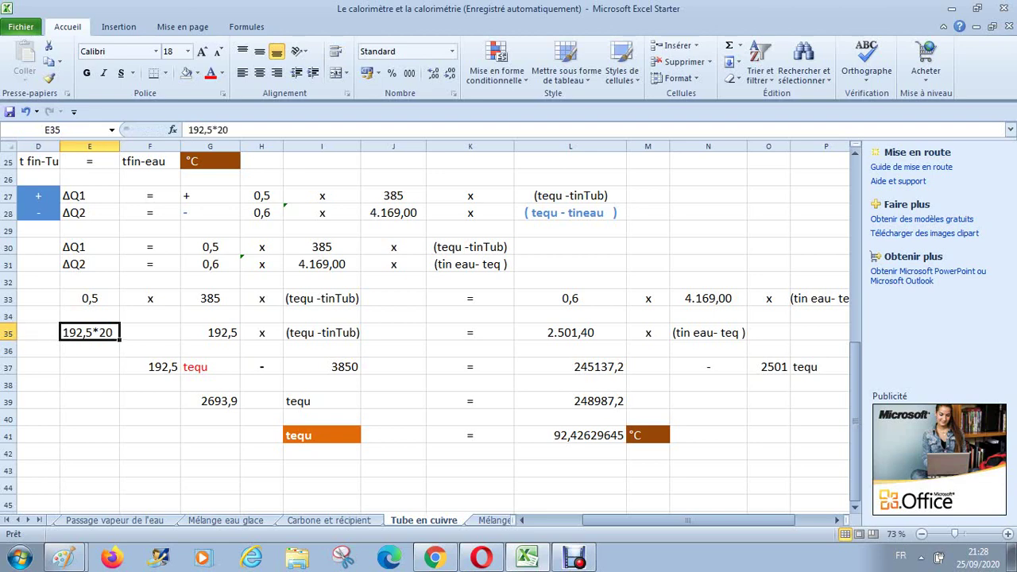
pyautogui.click(189, 130)
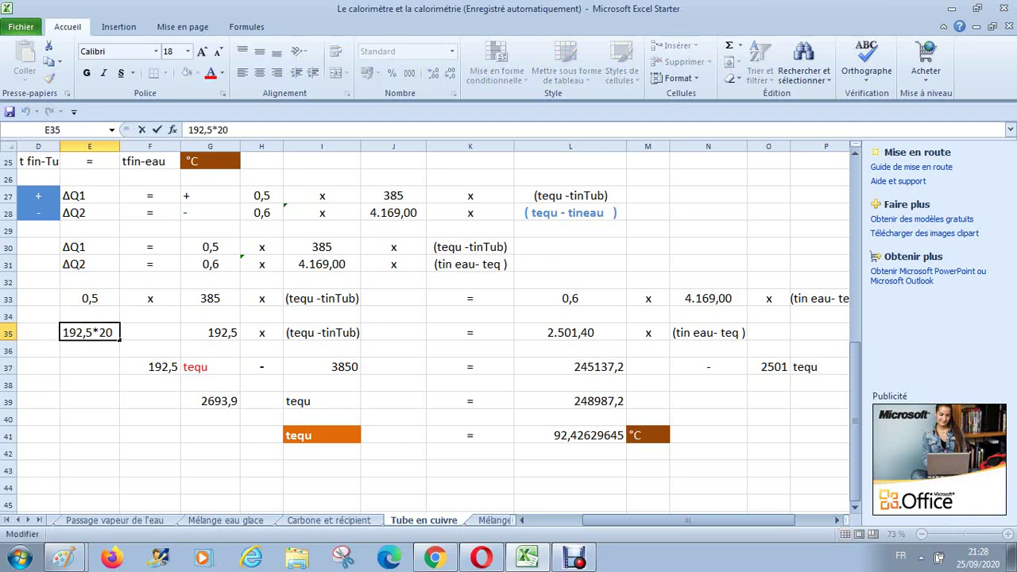
pyautogui.write('=')
pyautogui.press('Return')
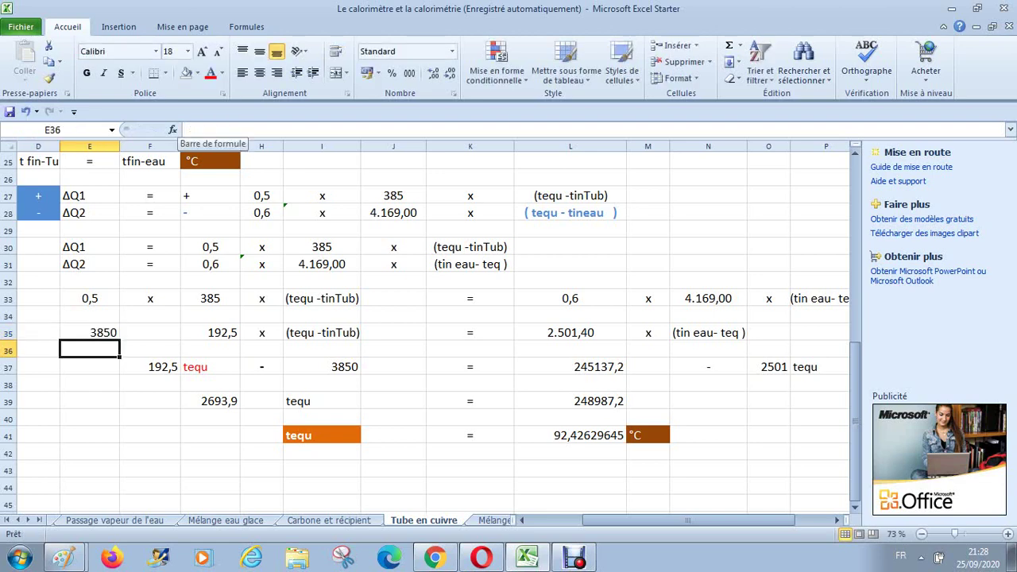
# Compare the check calculation in E35 with the constant term's formula in cell I37
pyautogui.press('Up')
pyautogui.press('Right')
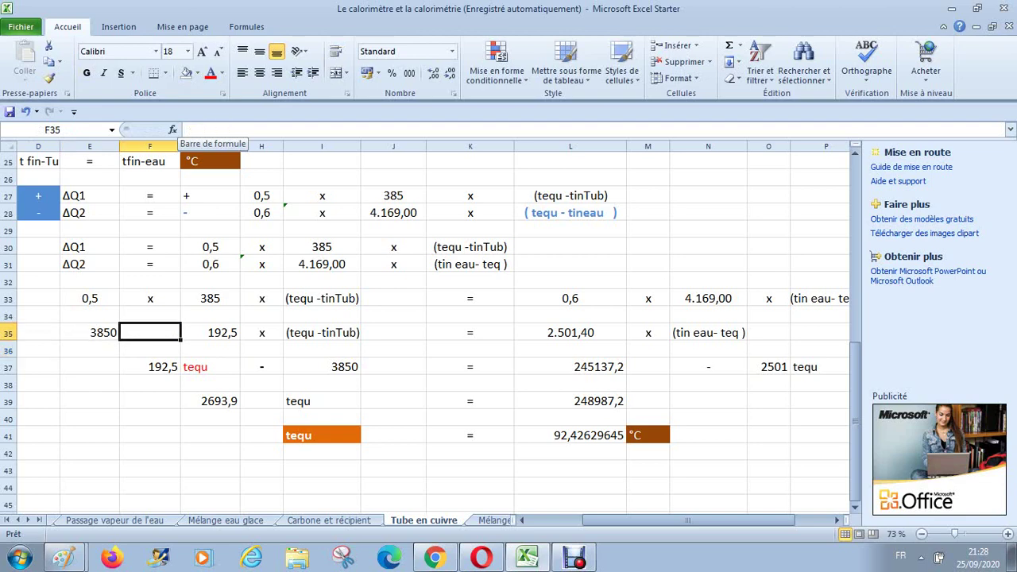
pyautogui.press('Right')
pyautogui.press('Right')
pyautogui.press('Right')
pyautogui.press('Down')
pyautogui.press('Down')
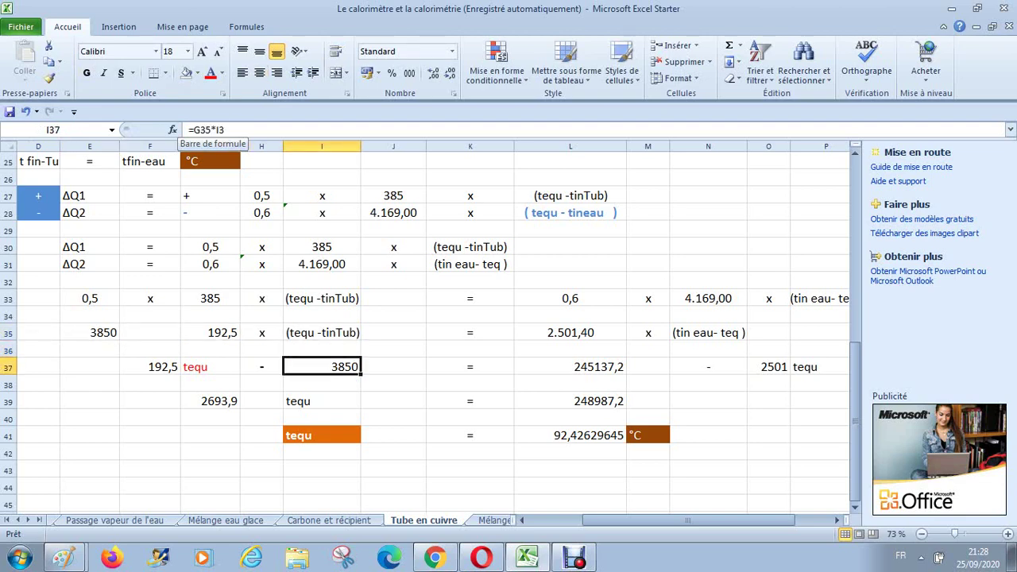
# Clear the check calculation from cell E35
pyautogui.press('Up')
pyautogui.press('Up')
pyautogui.press('Left')
pyautogui.press('Left')
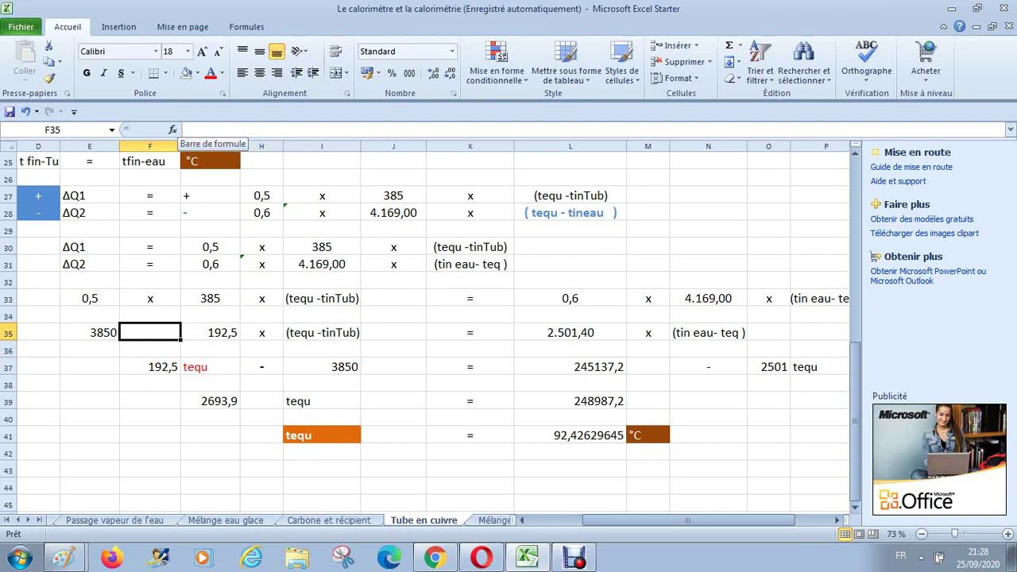
pyautogui.press('Left')
pyautogui.press('Delete')
# Review the expanded terms across row 37 and the water side's factors in cells L35 and N35
pyautogui.press('Down')
pyautogui.press('Down')
pyautogui.press('Right')
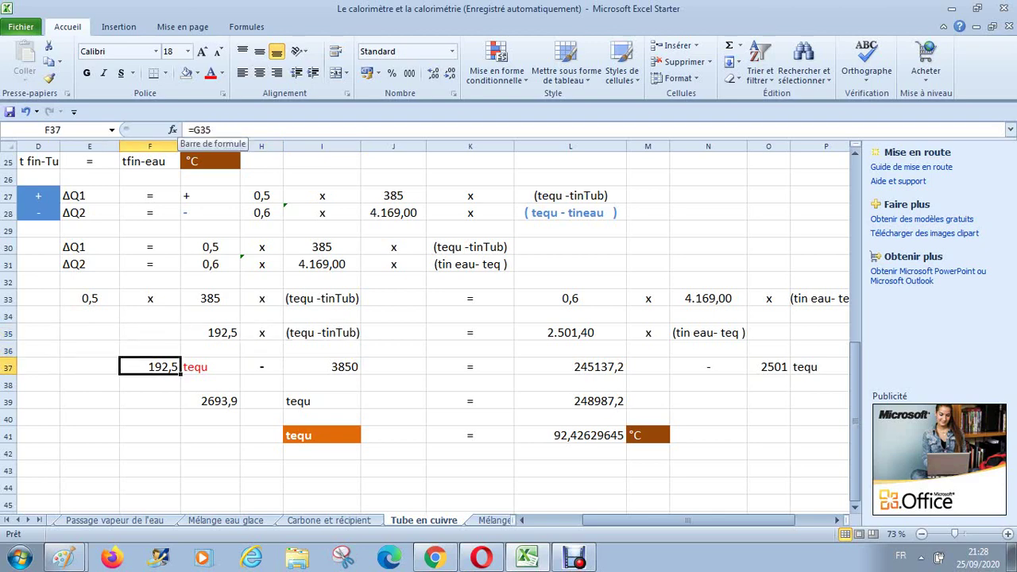
pyautogui.press('Right')
pyautogui.press('Right')
pyautogui.press('Right')
pyautogui.press('Right')
pyautogui.press('Right')
pyautogui.press('Right')
pyautogui.press('Right')
pyautogui.press('Right')
pyautogui.press('Right')
pyautogui.press('Right')
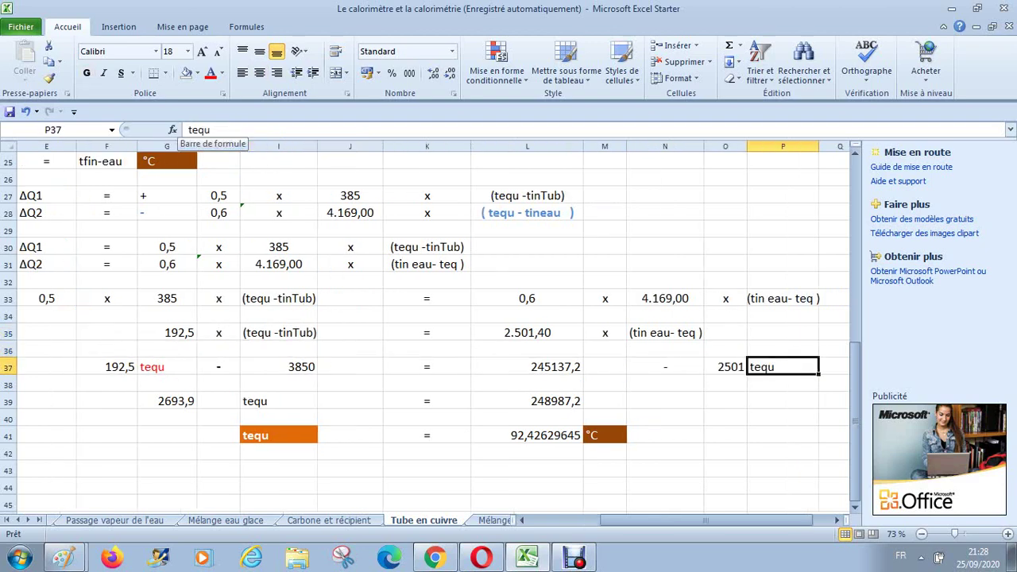
pyautogui.press('Right')
pyautogui.press('Up')
pyautogui.press('Up')
pyautogui.press('Down')
pyautogui.press('Left')
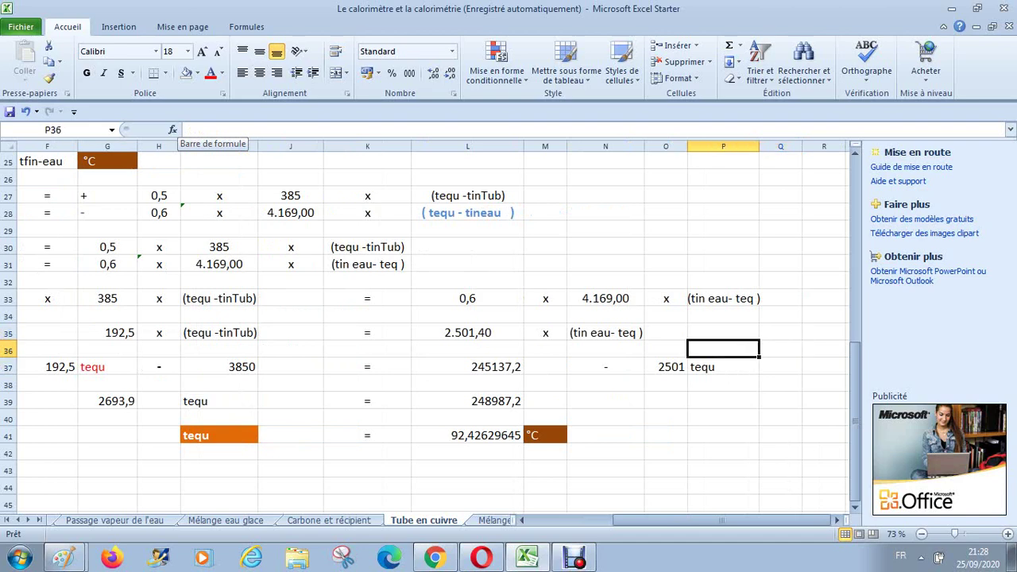
pyautogui.press('Left')
pyautogui.press('Left')
pyautogui.press('Left')
pyautogui.press('Up')
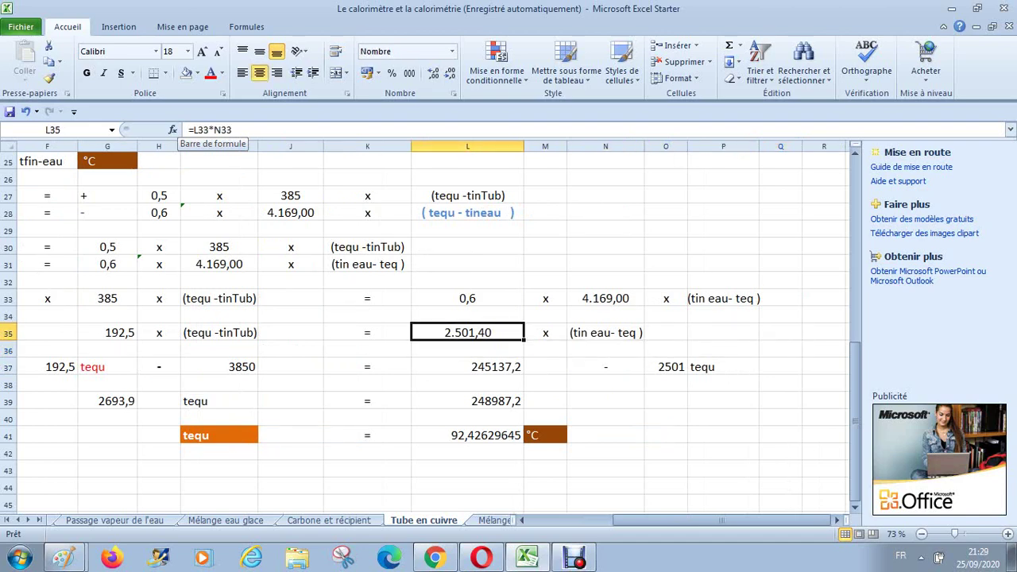
pyautogui.press('Right')
pyautogui.press('Right')
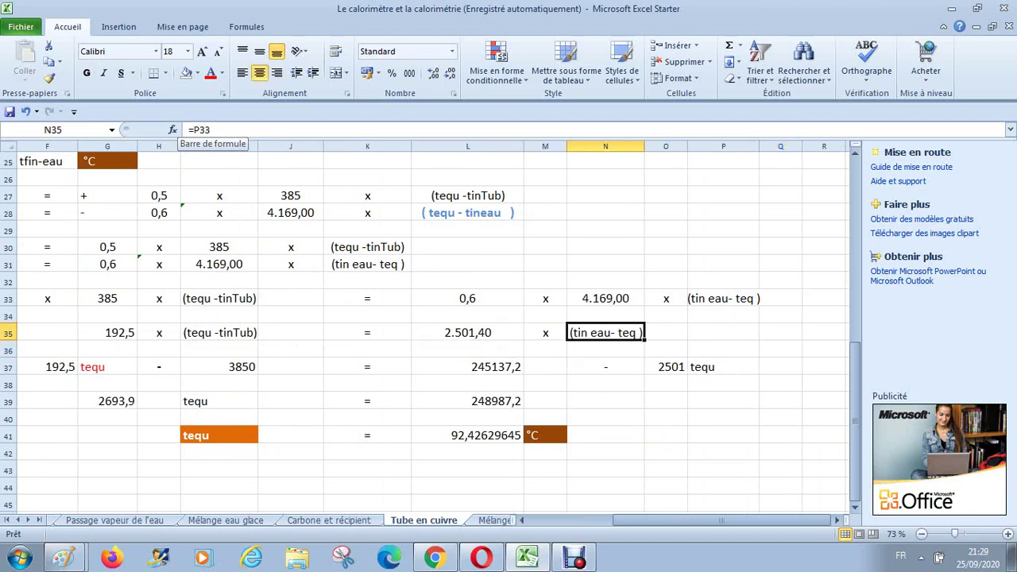
# Calculate the water's constant term in empty cell N38 with the formula =L35*98
pyautogui.press('Down')
pyautogui.press('Down')
pyautogui.press('Down')
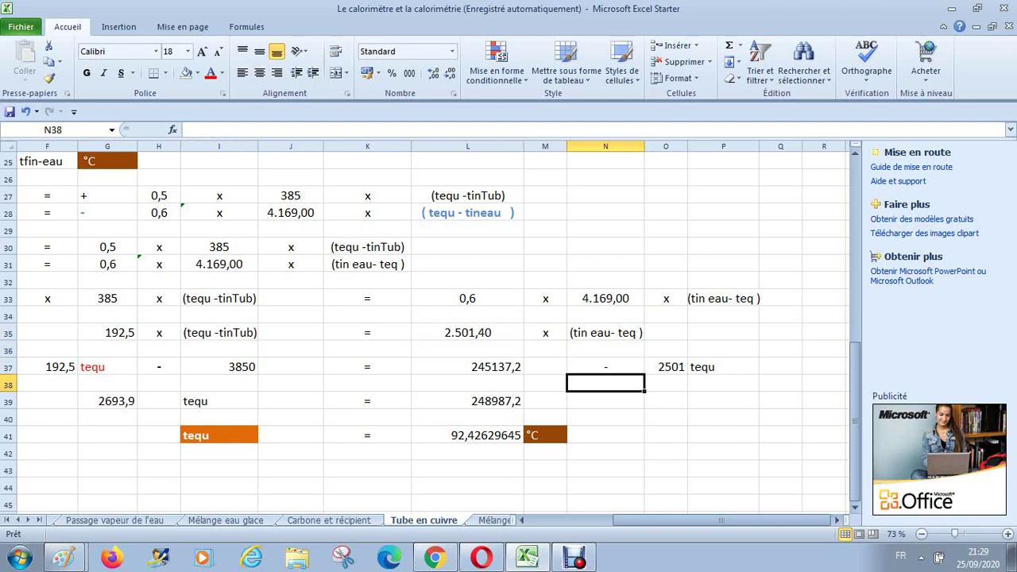
pyautogui.write('=')
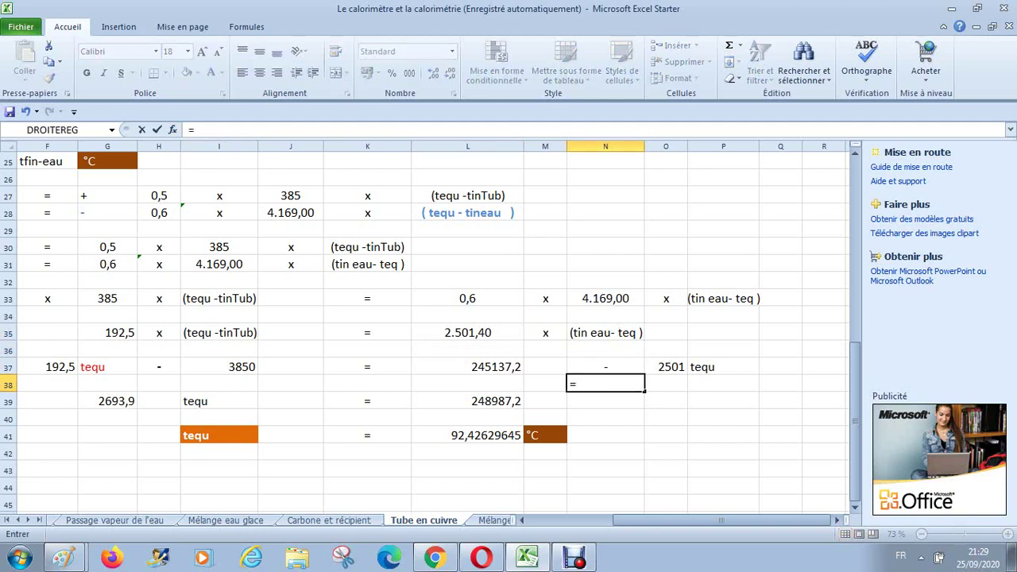
pyautogui.click(467, 333)
pyautogui.write('*98')
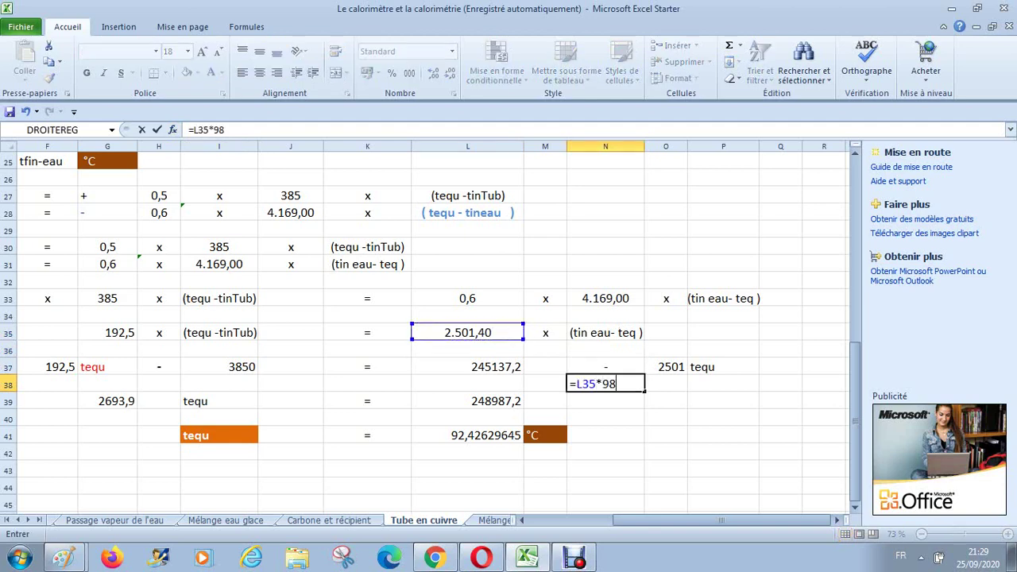
pyautogui.press('Return')
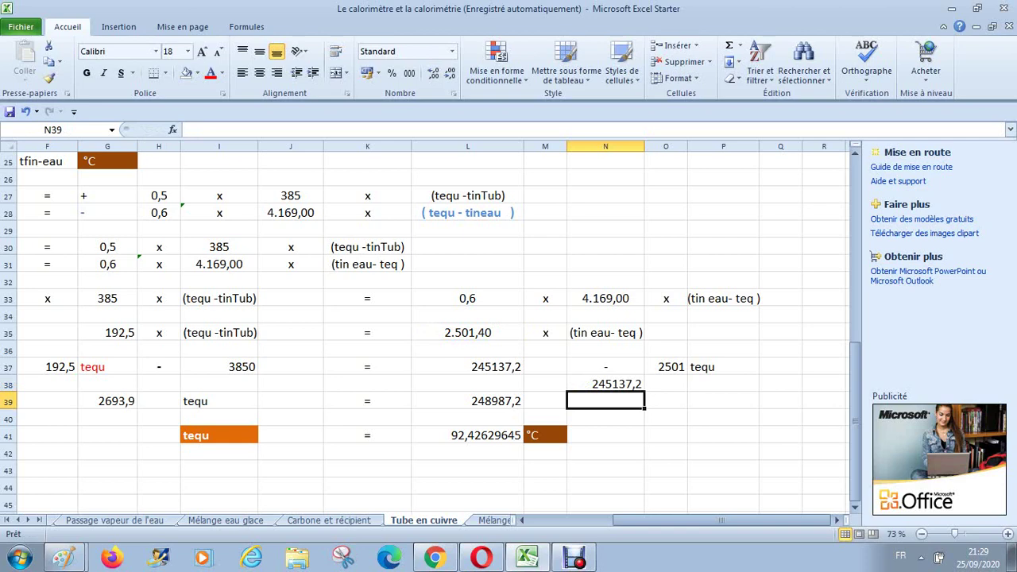
# Look at the sum formula in L39 and clear the check calculation from cell N38
pyautogui.click(545, 401)
pyautogui.click(467, 401)
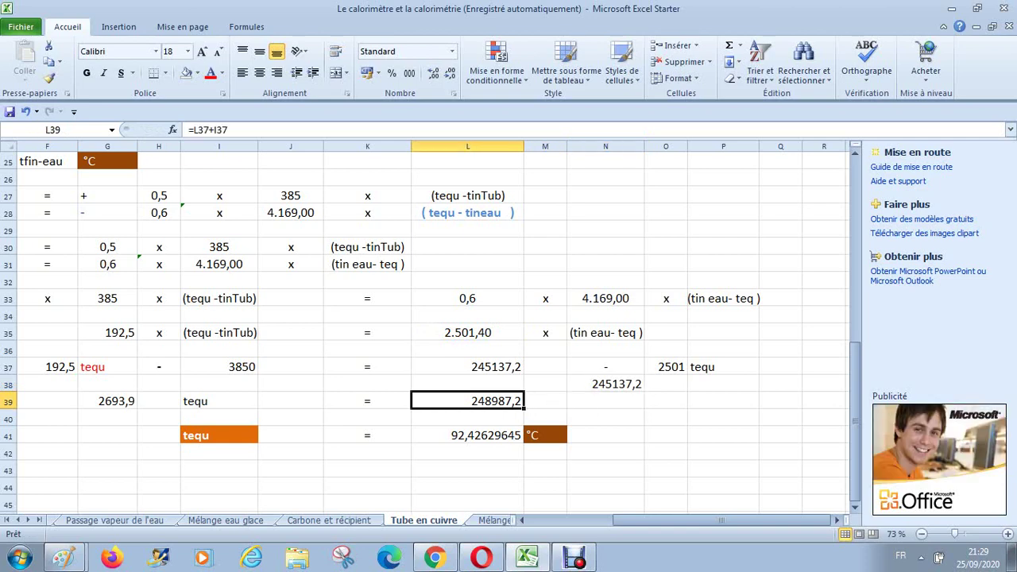
pyautogui.click(467, 383)
pyautogui.press('Right')
pyautogui.press('Right')
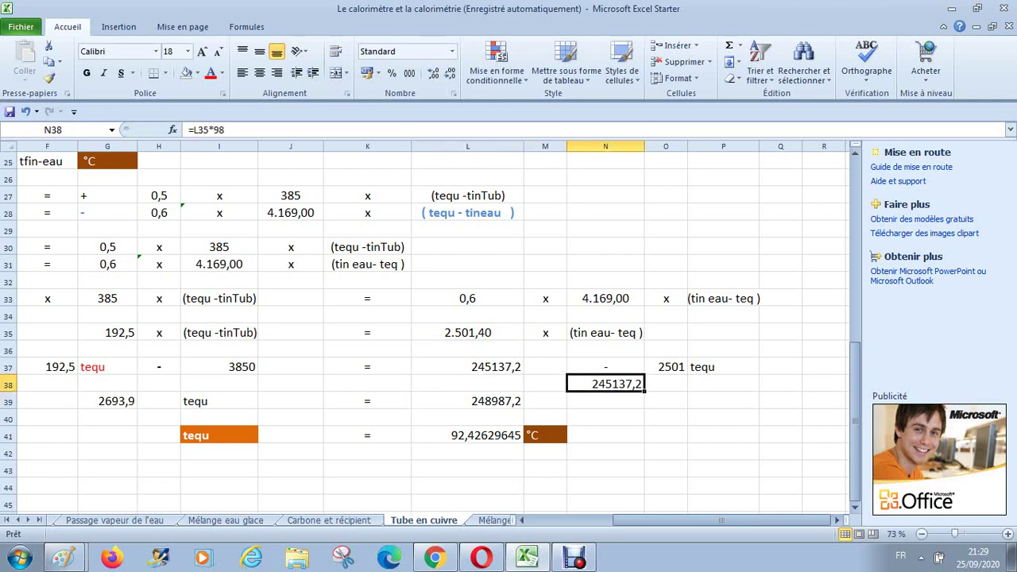
pyautogui.press('Delete')
# Check the sum formula in cell L39 and the water's constant-term formula in cell L37
pyautogui.press('Down')
pyautogui.press('Left')
pyautogui.press('Left')
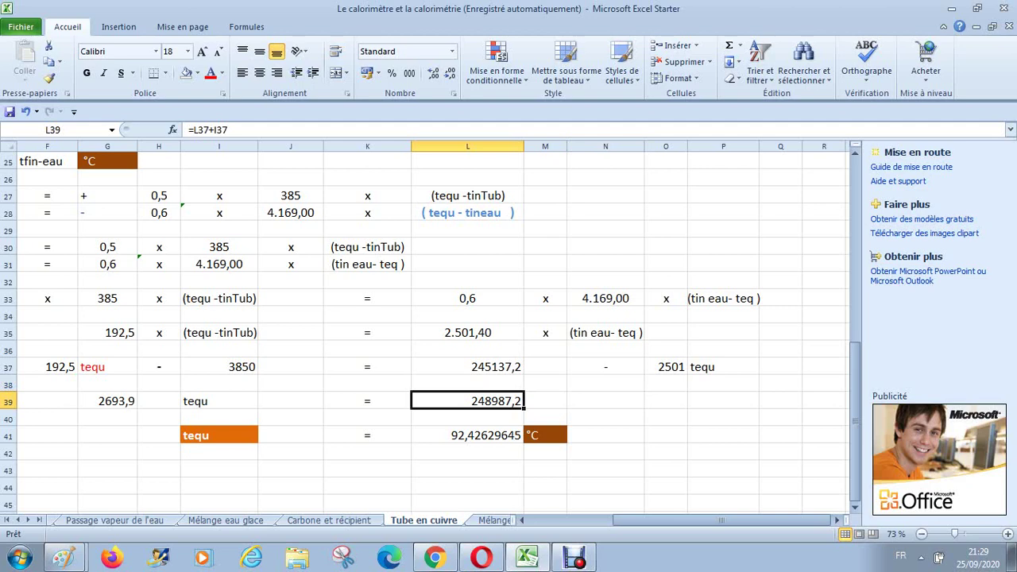
pyautogui.press('Up')
pyautogui.press('Up')
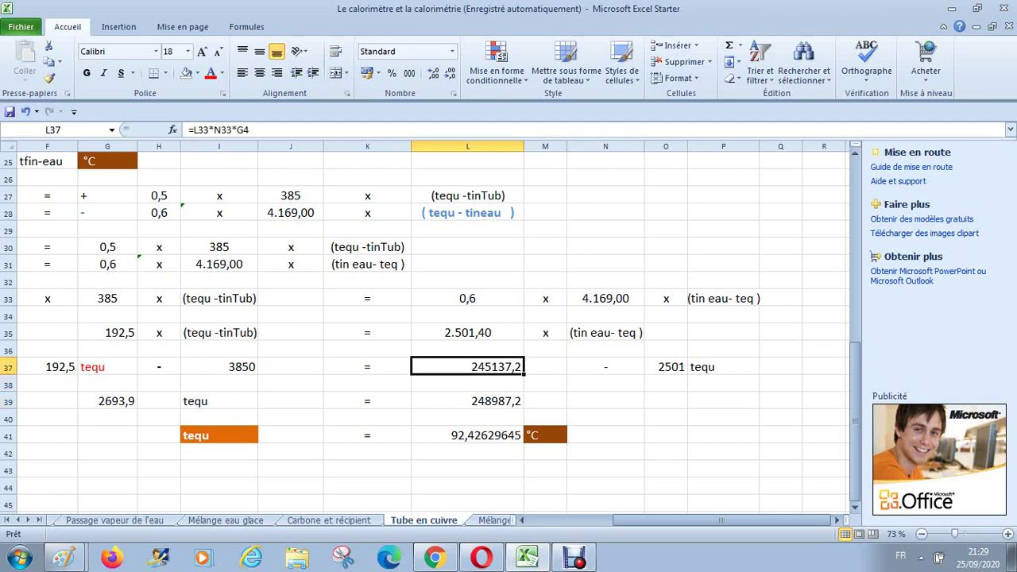
# Re-enter the check formula =L35*98 in cell N38 below the minus sign
pyautogui.press('Right')
pyautogui.press('Right')
pyautogui.press('Down')
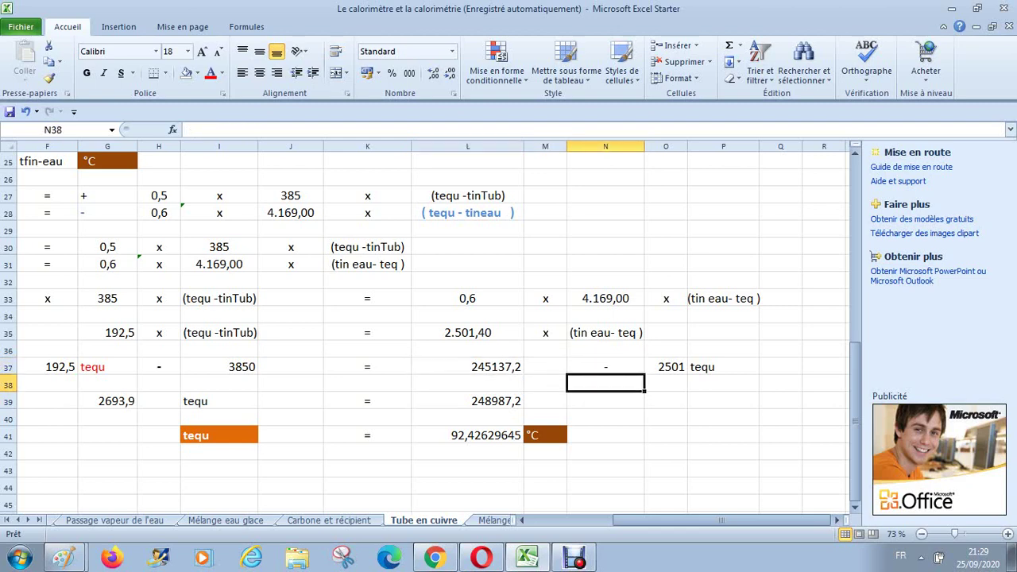
pyautogui.write('=')
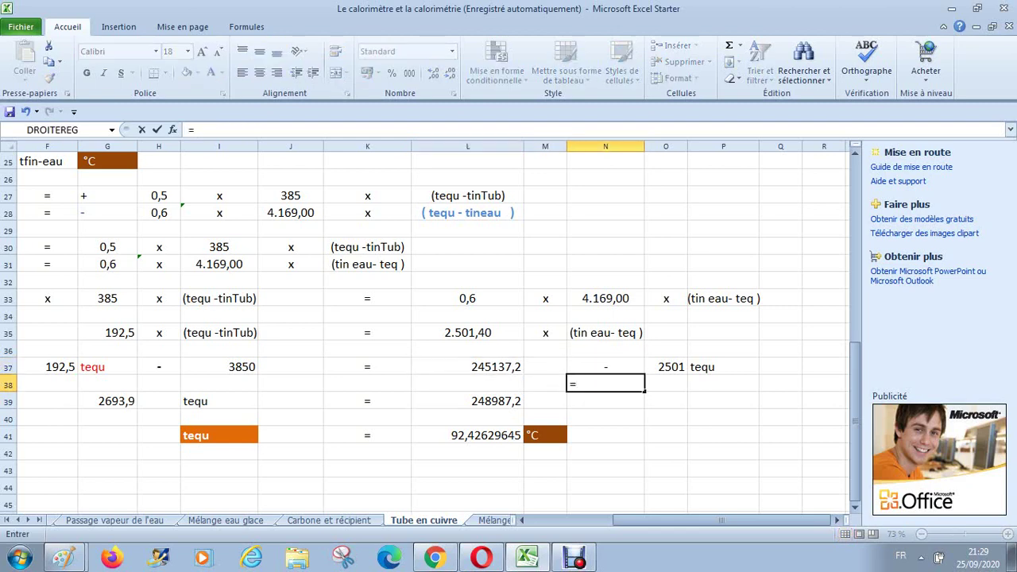
pyautogui.click(467, 333)
pyautogui.write('*98')
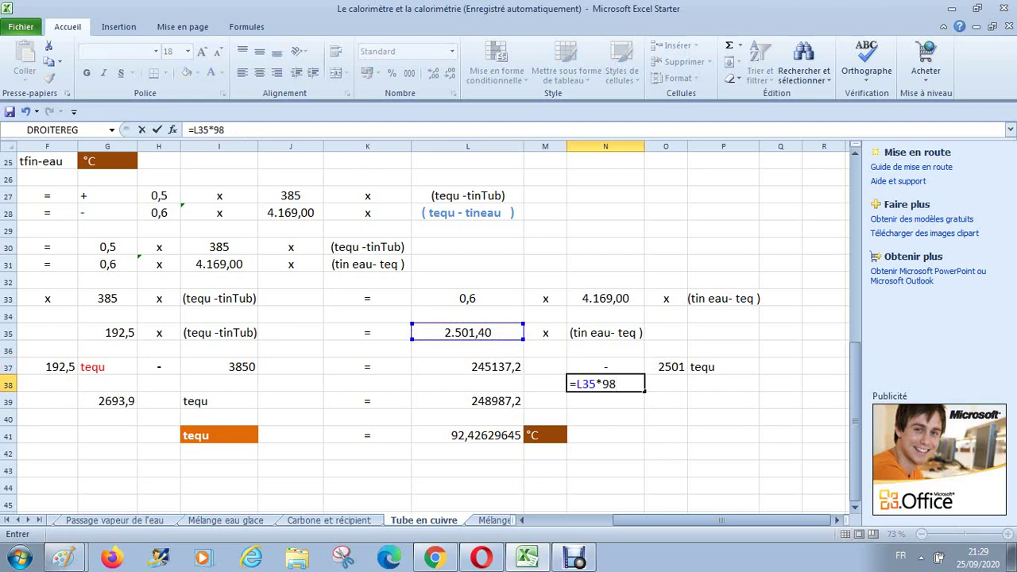
pyautogui.press('Return')
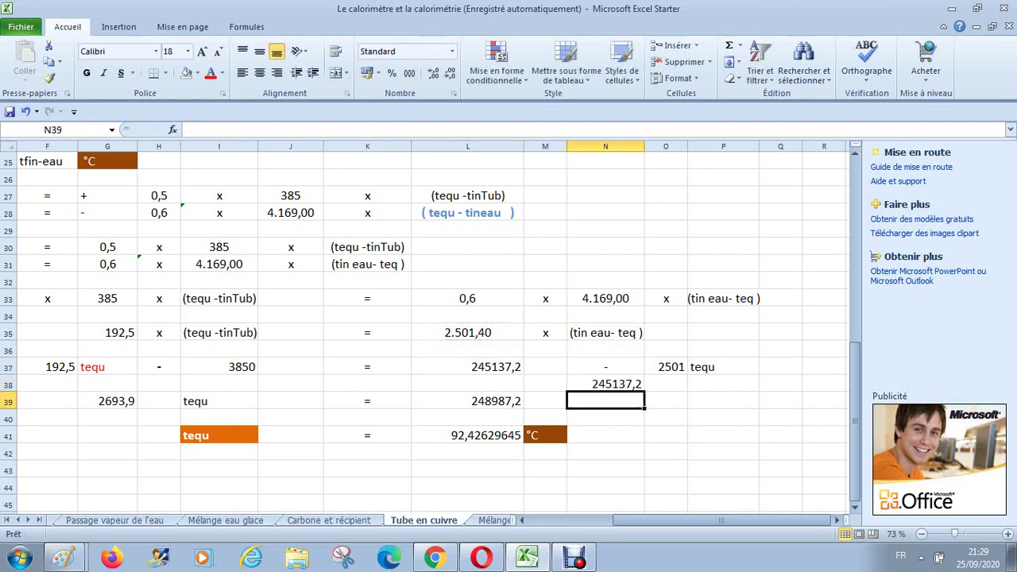
# Compare the check in N38 with the constant term in L37, and clear cell N38
pyautogui.click(467, 367)
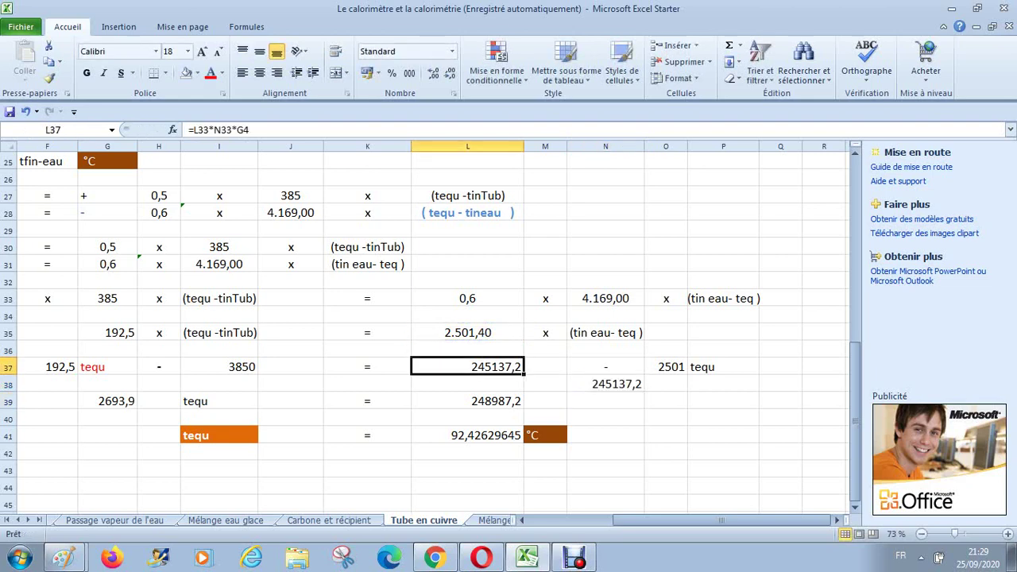
pyautogui.click(605, 383)
pyautogui.click(467, 366)
pyautogui.click(606, 384)
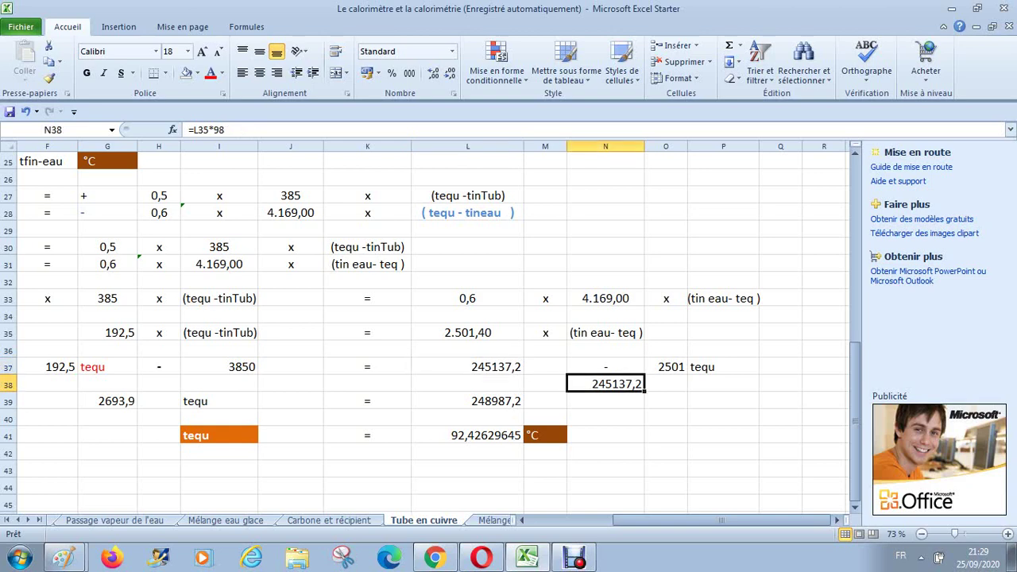
pyautogui.press('Delete')
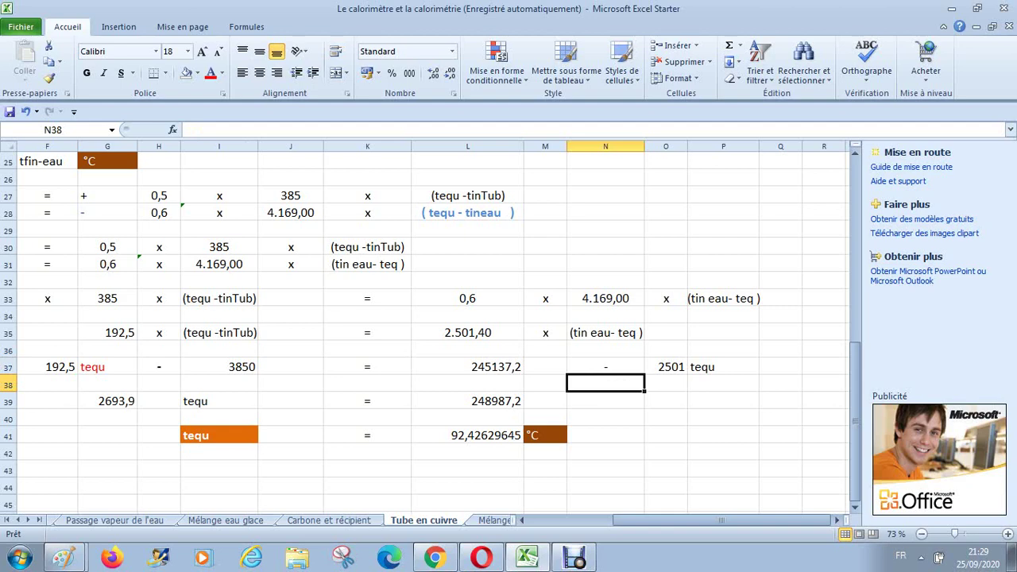
# Review the minus sign, coefficient and tequ unknown in cells N37 to P37
pyautogui.click(605, 366)
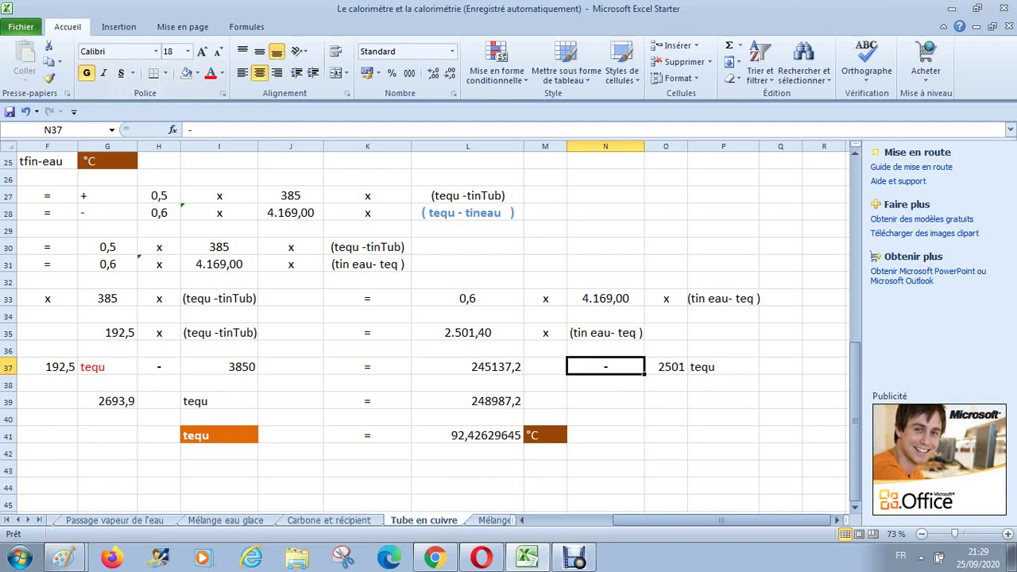
pyautogui.click(666, 367)
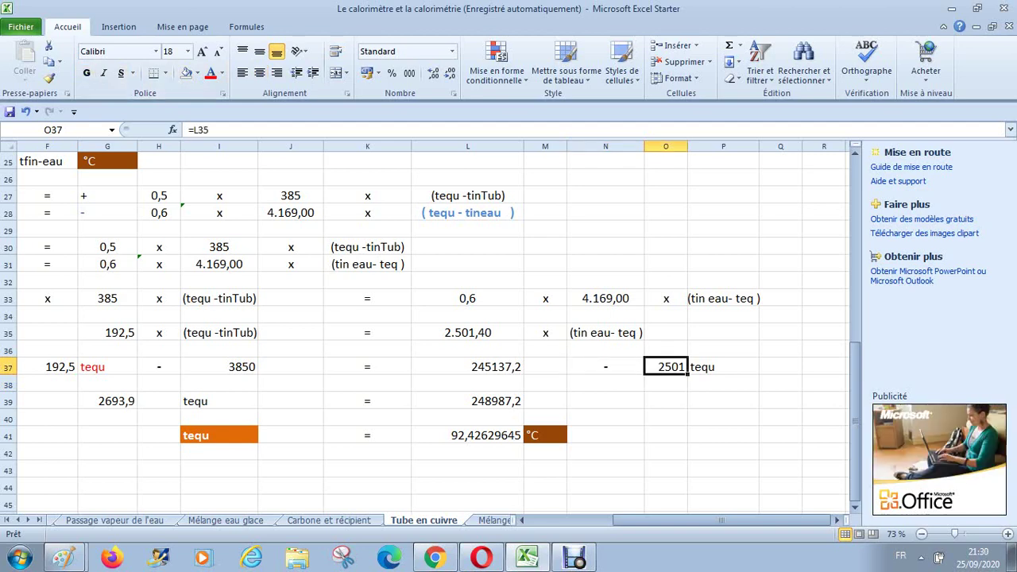
pyautogui.click(723, 367)
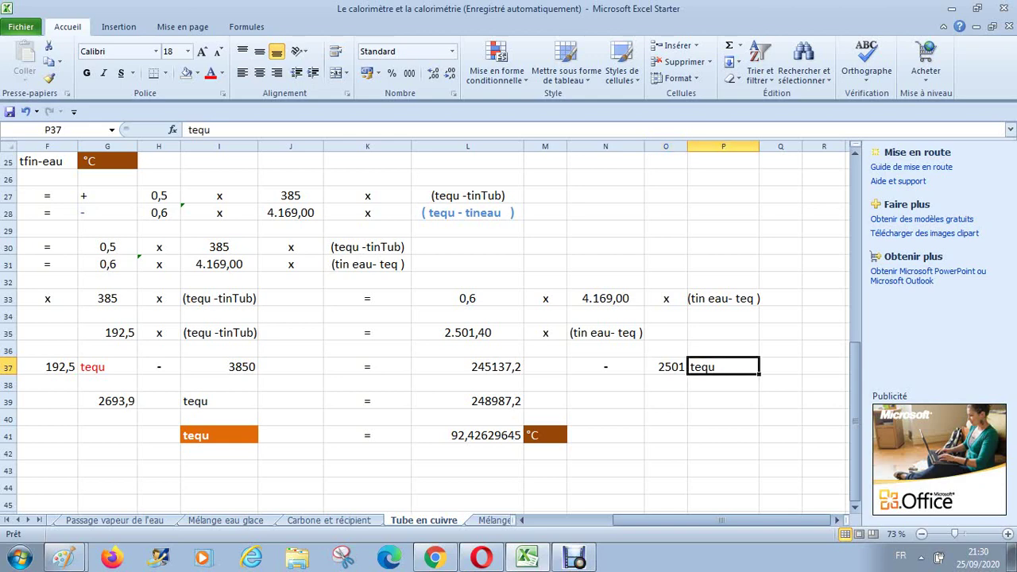
# Color the tequ text red in cells P37 and I39
pyautogui.click(210, 73)
pyautogui.click(545, 401)
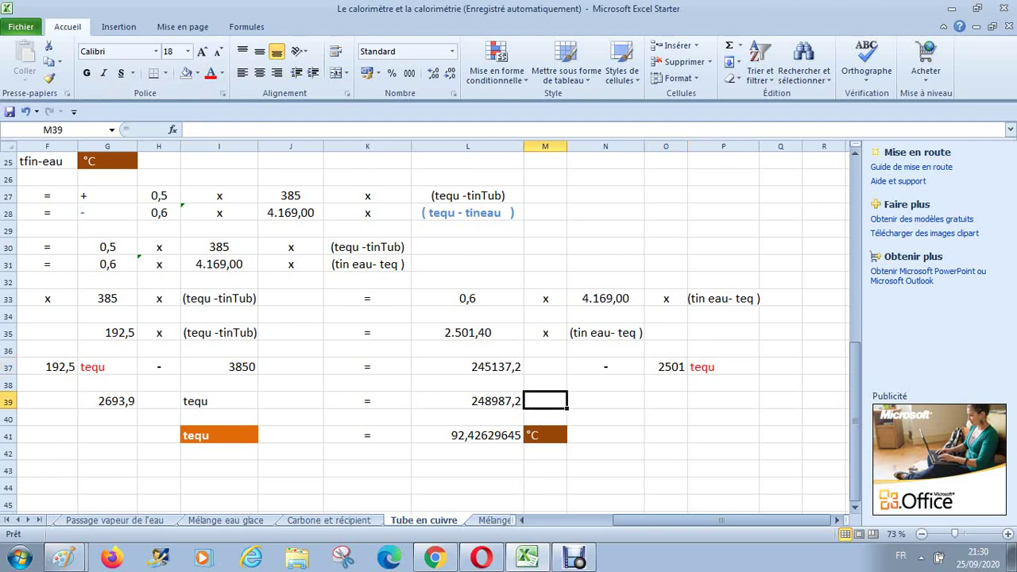
pyautogui.click(219, 401)
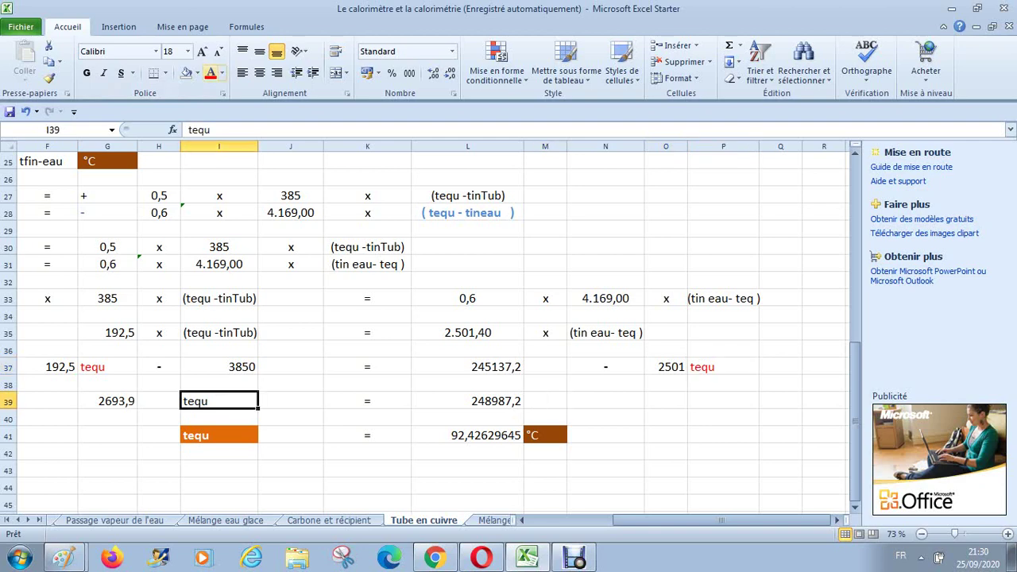
pyautogui.click(211, 72)
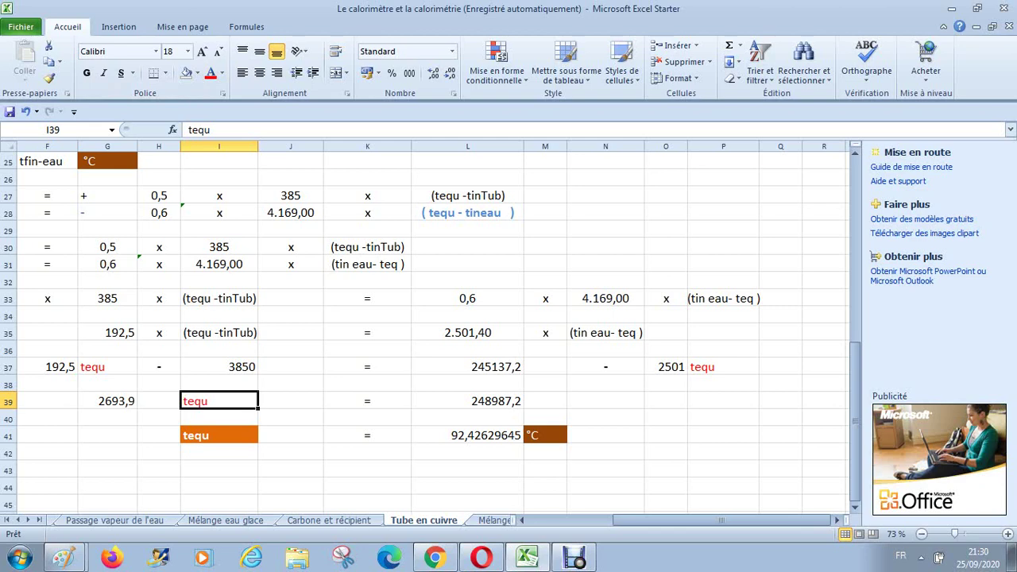
# Enter the check formula =F37+O37 in cell G43 and compare it with the tequ coefficient in G39
pyautogui.click(107, 470)
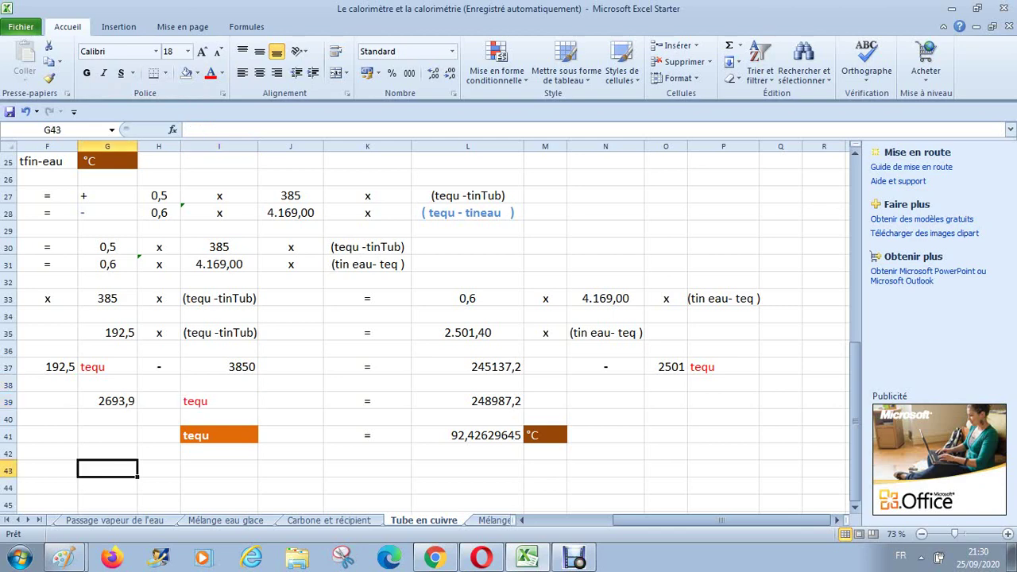
pyautogui.write('=')
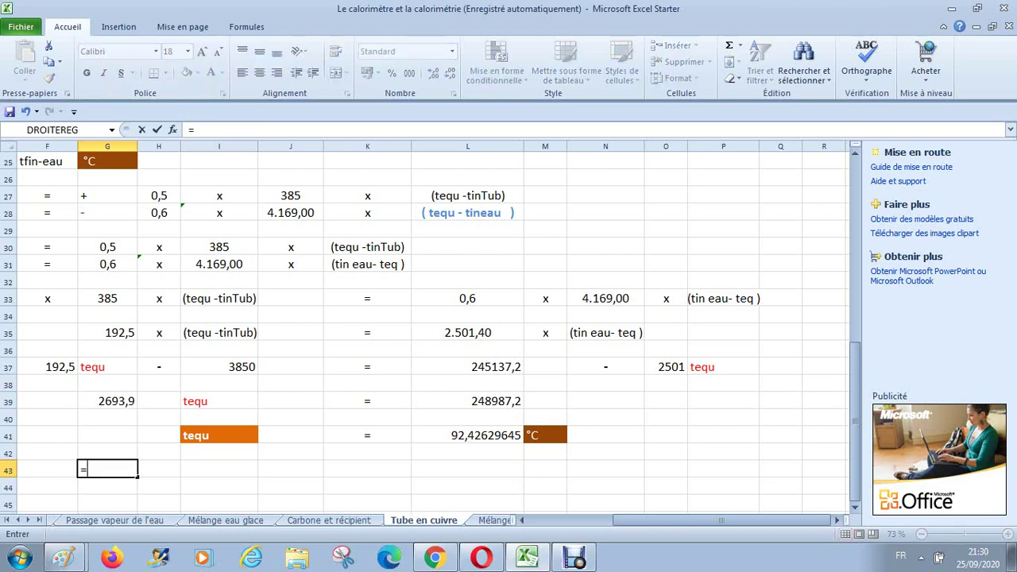
pyautogui.click(47, 367)
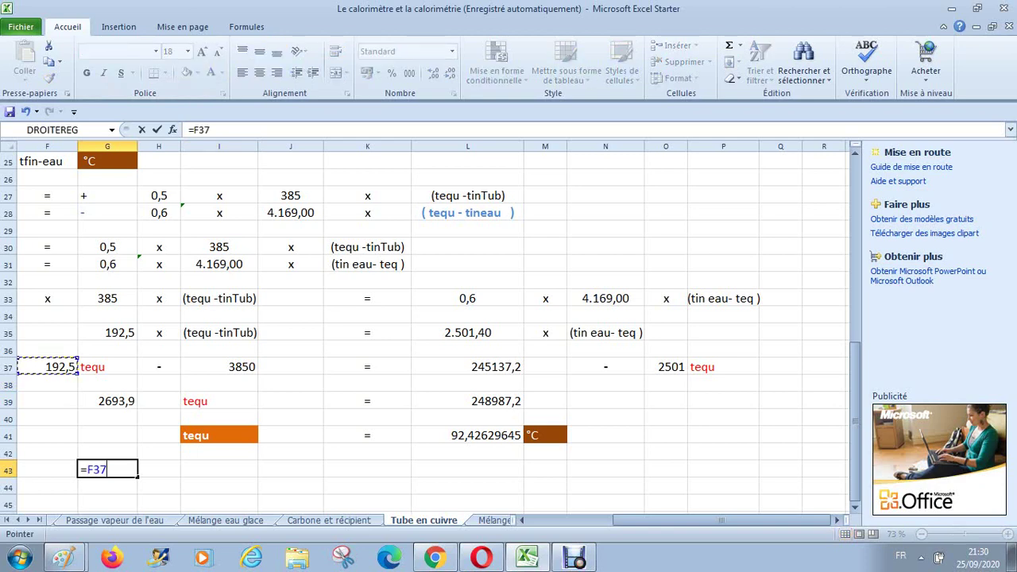
pyautogui.write('+')
pyautogui.click(665, 367)
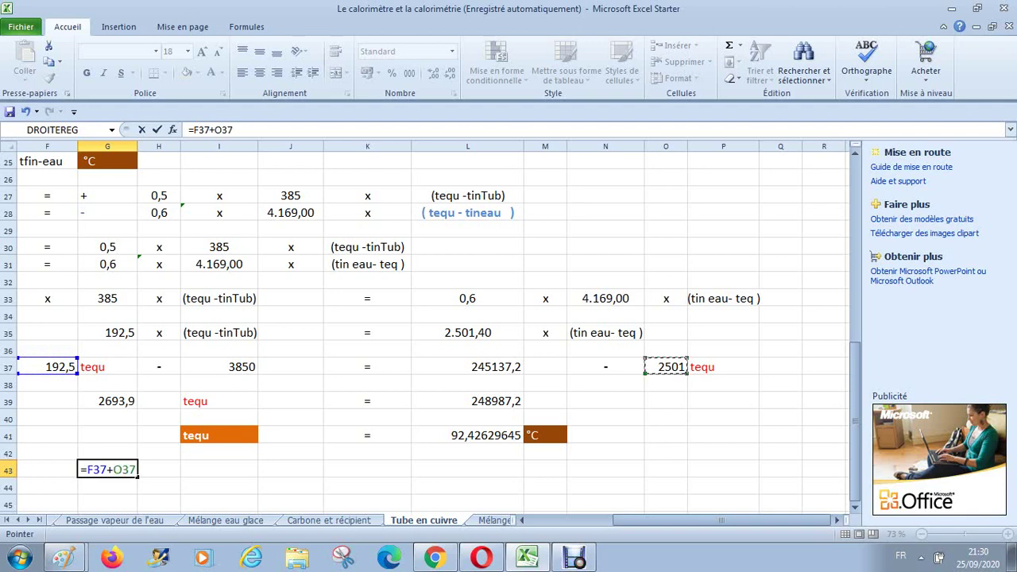
pyautogui.press('Return')
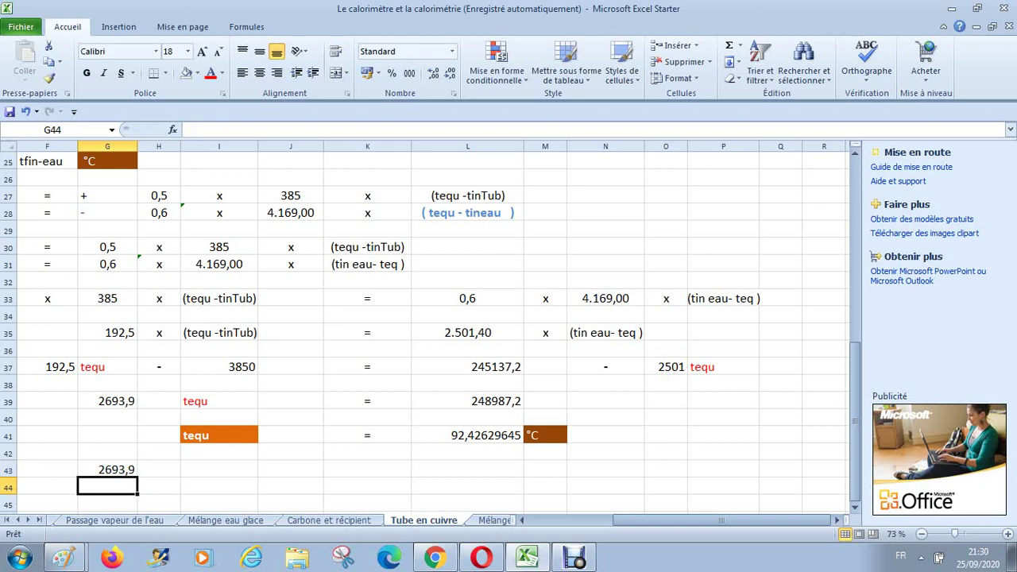
pyautogui.click(107, 401)
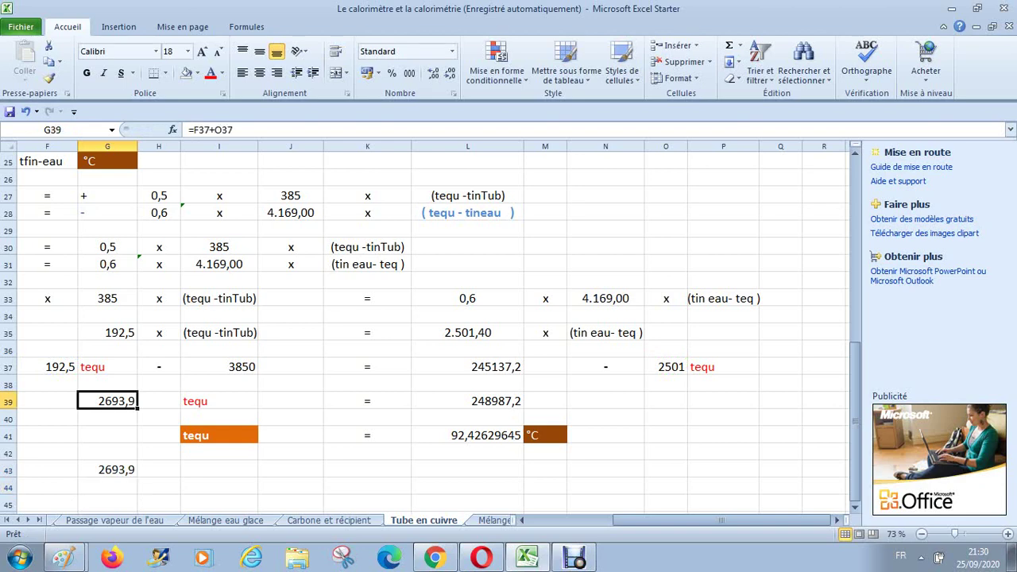
# Copy the number format of cell L35 to G39 and O37, and widen column O to fit the value
pyautogui.click(467, 333)
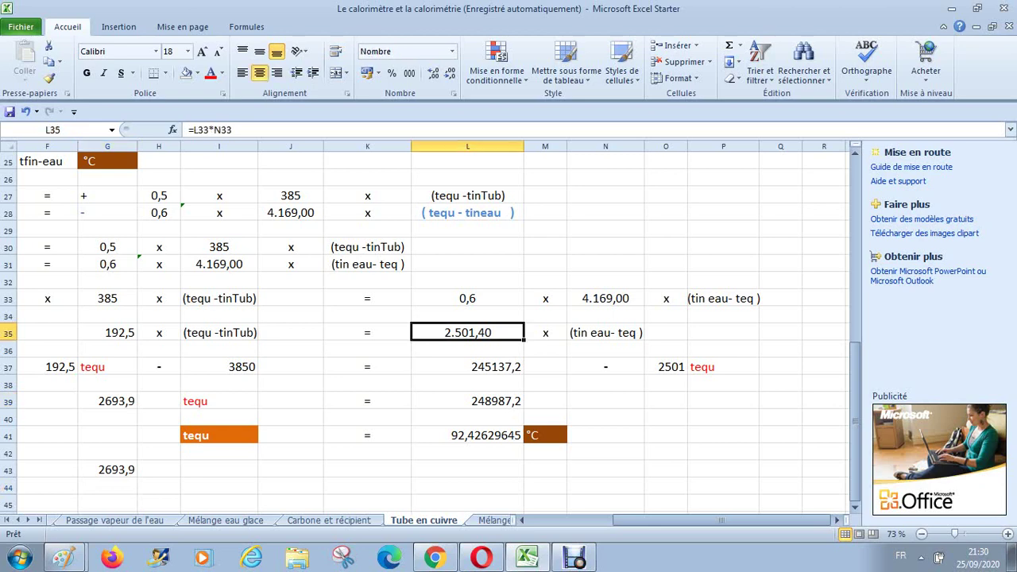
pyautogui.click(49, 77)
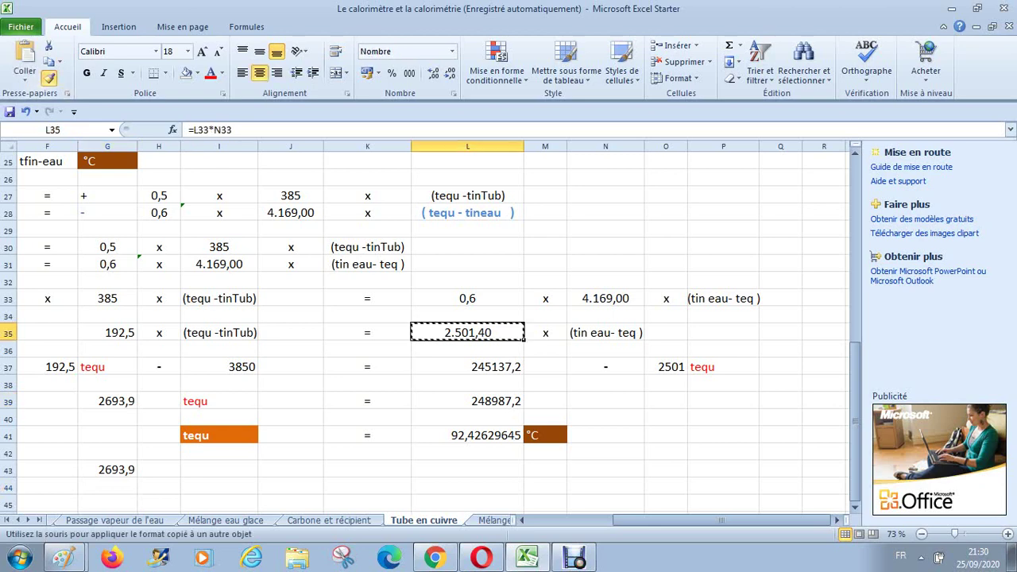
pyautogui.click(107, 401)
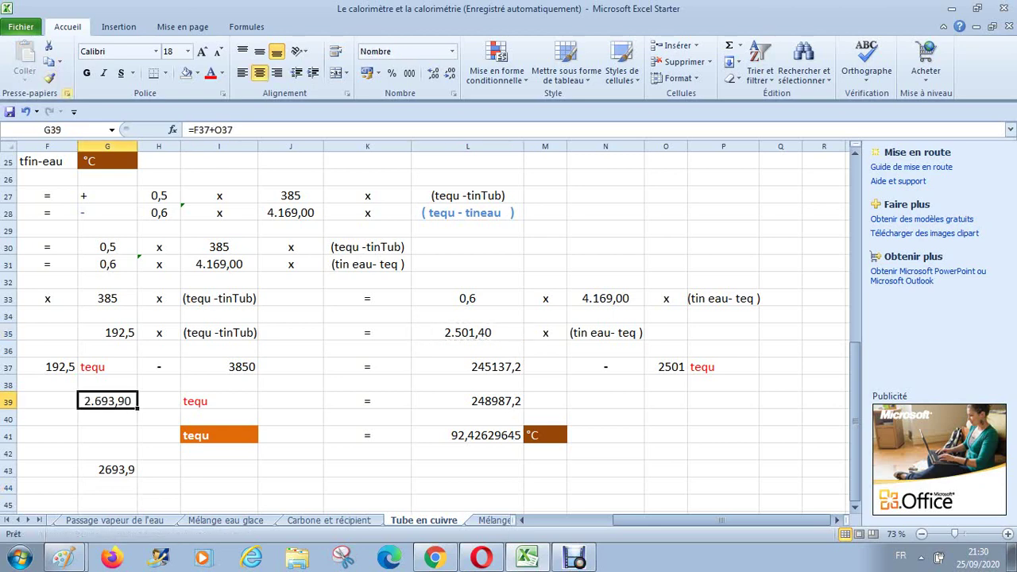
pyautogui.click(49, 77)
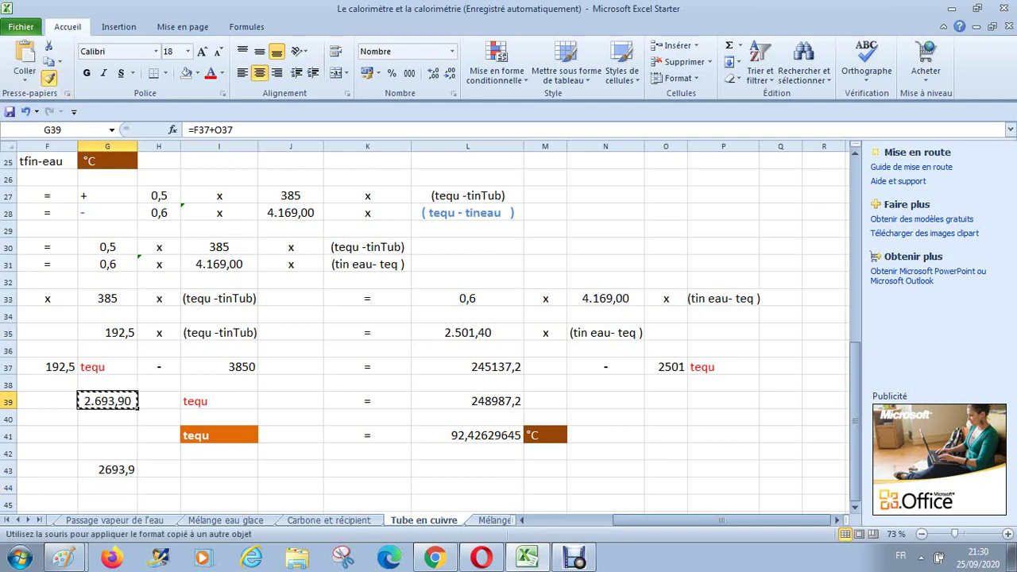
pyautogui.click(665, 367)
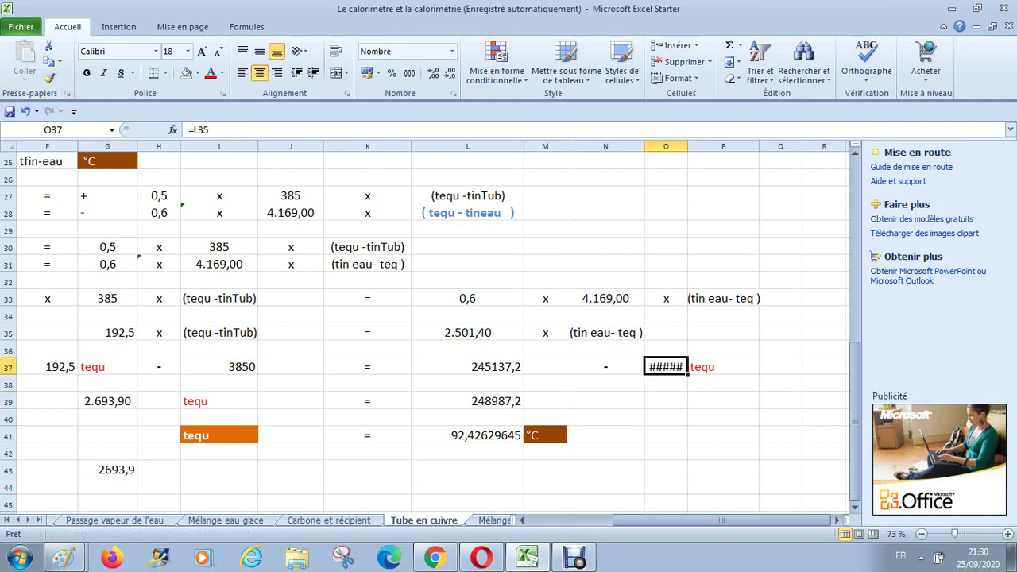
pyautogui.moveTo(702, 146); pyautogui.dragTo(716, 146)
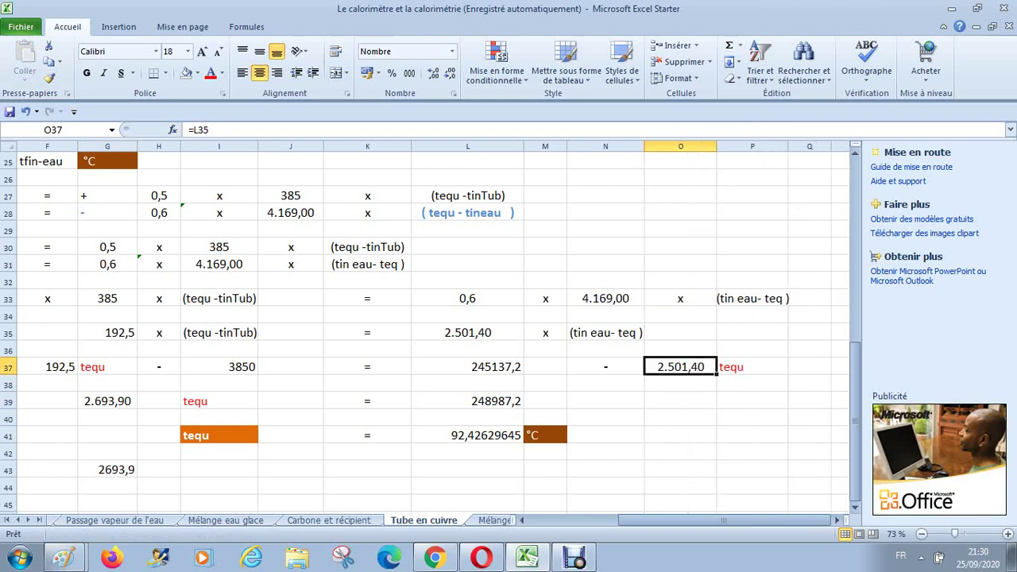
# Apply the number format of cell O37 to the constant term in L37 and the sum in L39
pyautogui.click(48, 77)
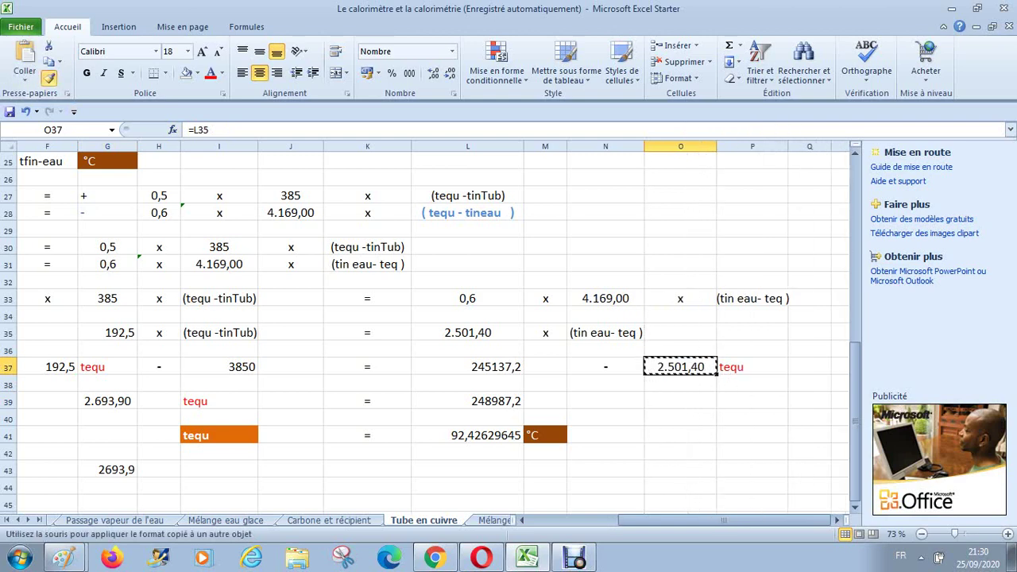
pyautogui.click(467, 367)
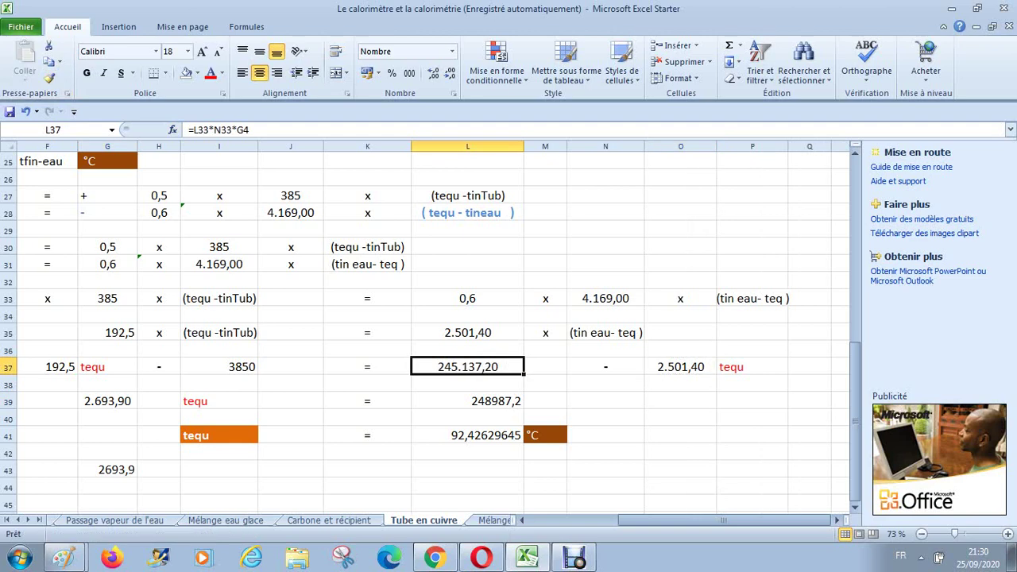
pyautogui.click(48, 77)
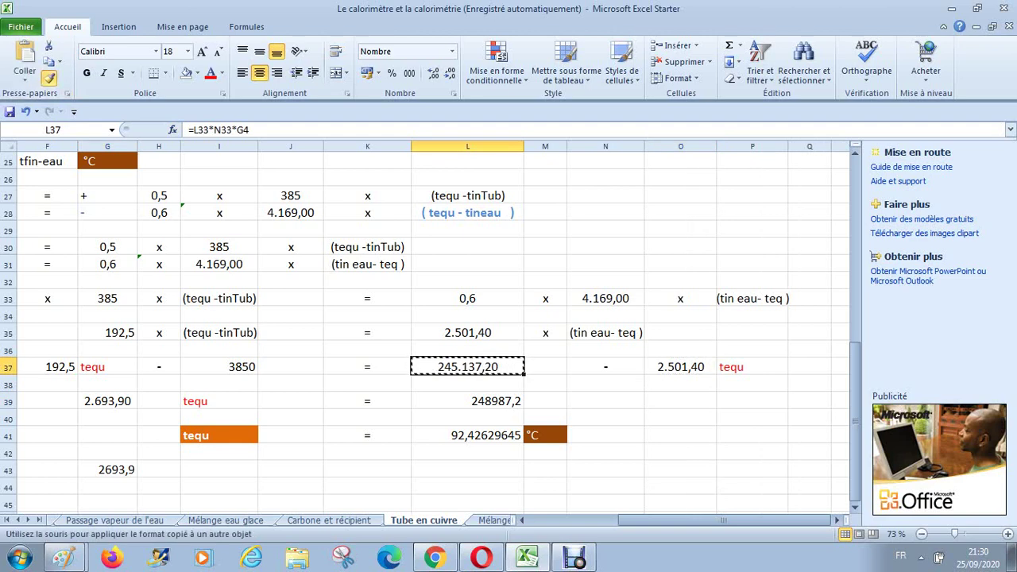
pyautogui.click(467, 401)
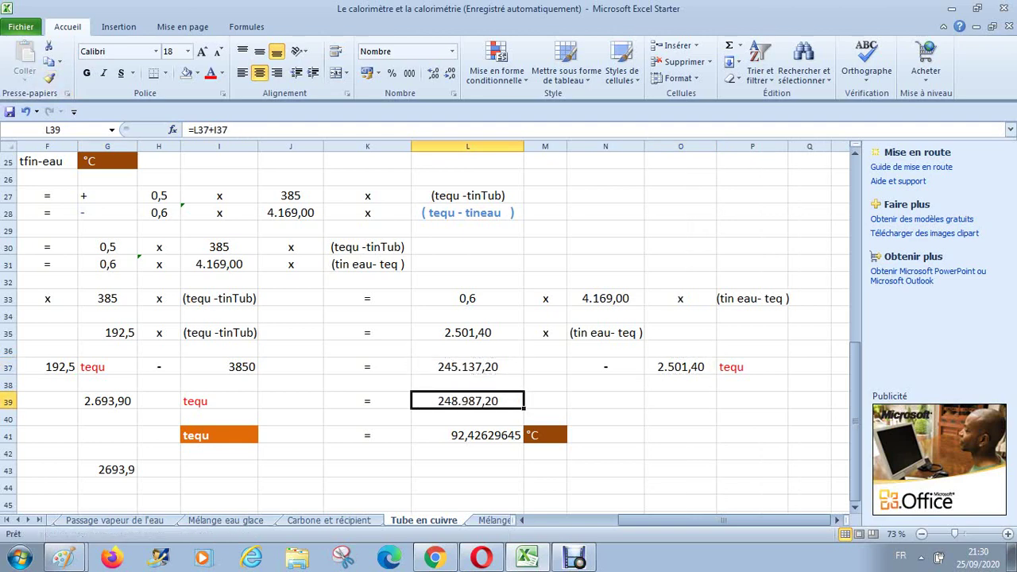
# Add a centered multiplication sign x in cell H39 between the coefficient and tequ
pyautogui.moveTo(681, 383); pyautogui.dragTo(681, 401)
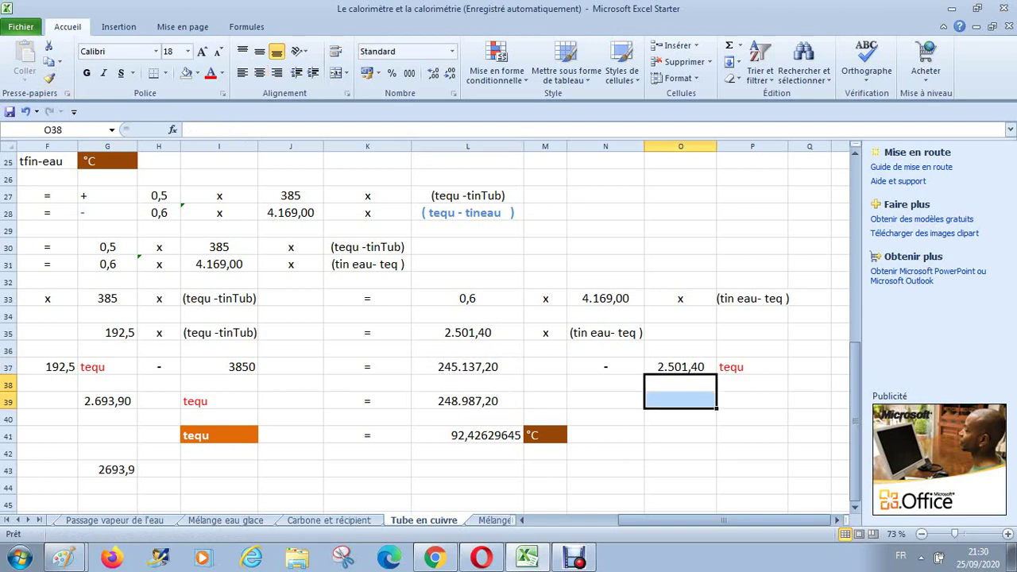
pyautogui.press('Down')
pyautogui.press('Left')
pyautogui.press('Left')
pyautogui.press('Left')
pyautogui.press('Left')
pyautogui.press('Left')
pyautogui.press('Left')
pyautogui.press('Left')
pyautogui.press('Left')
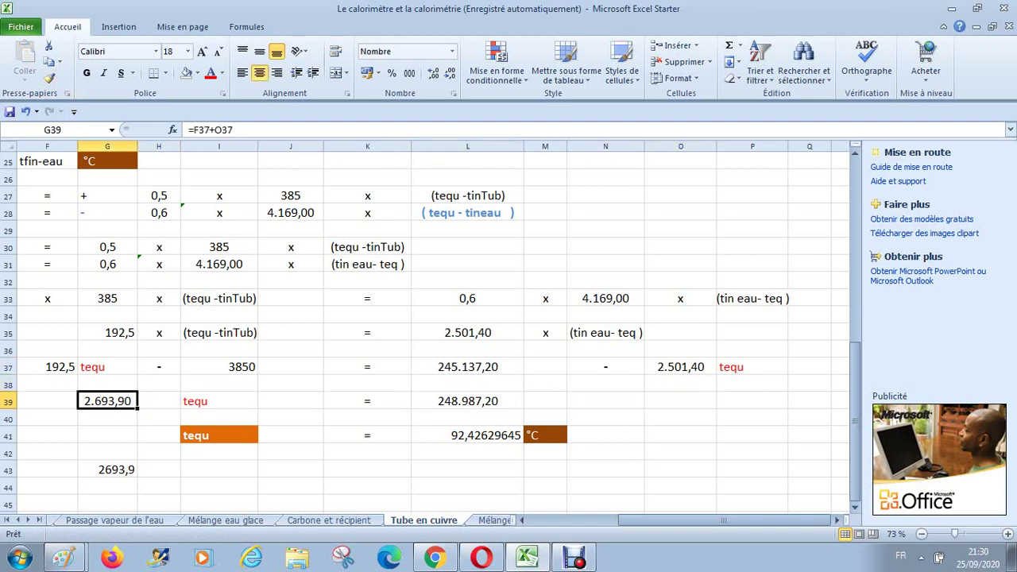
pyautogui.press('Right')
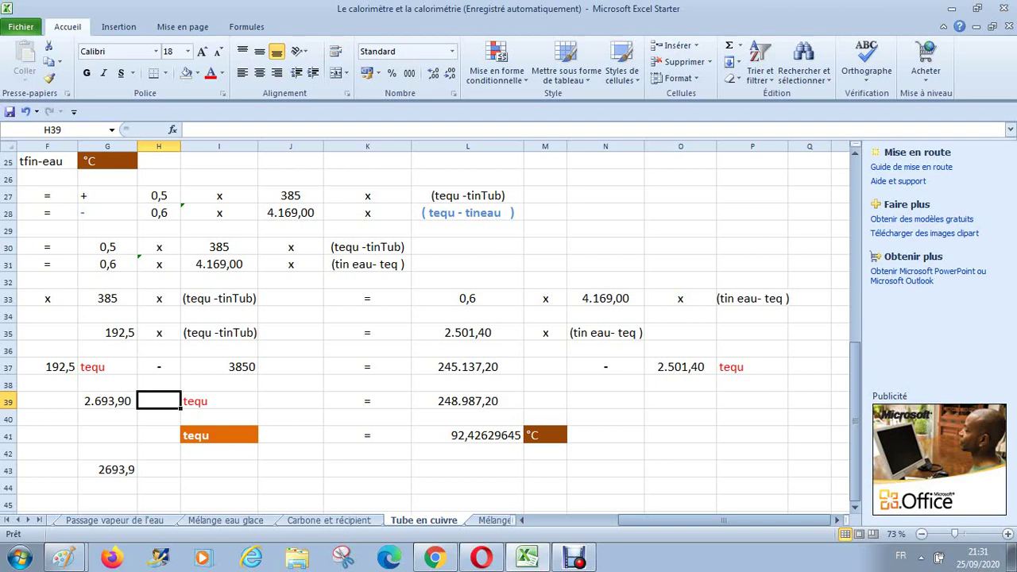
pyautogui.press('Left')
pyautogui.press('Right')
pyautogui.write('x')
pyautogui.press('Return')
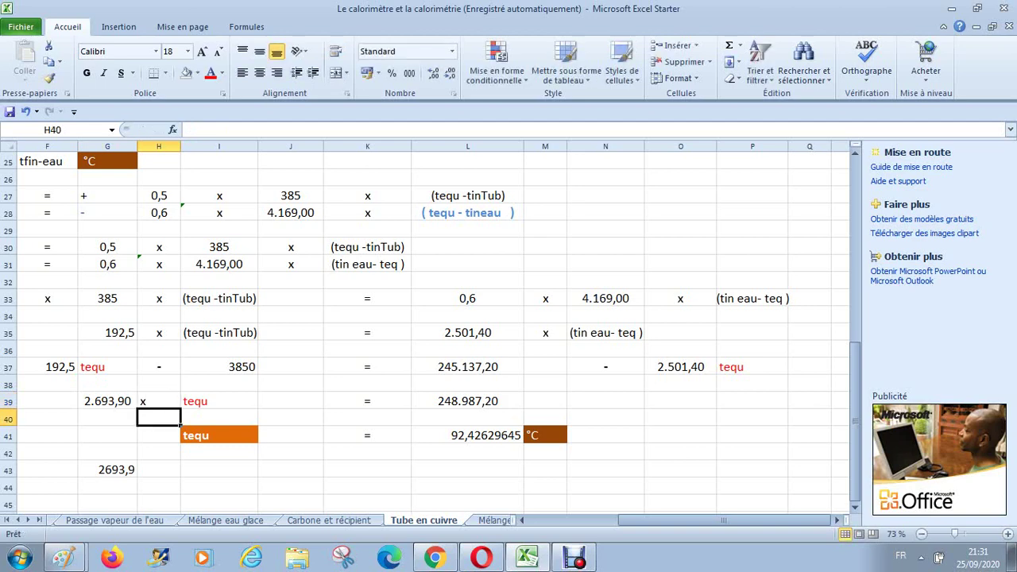
pyautogui.click(159, 401)
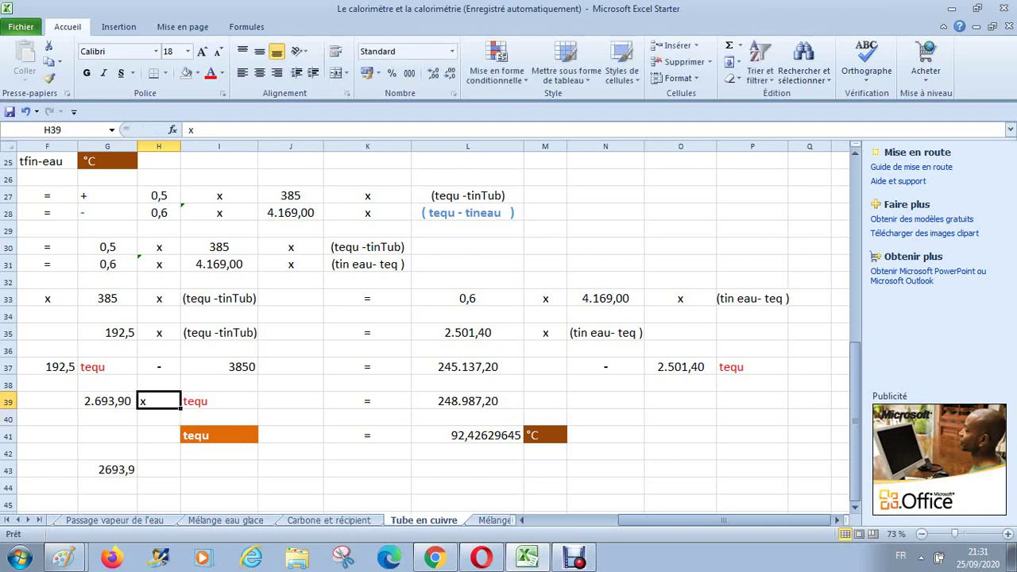
pyautogui.click(259, 73)
# Enter the check formula =L37+I37 in cell N39, beside the sum in row 39
pyautogui.click(220, 401)
pyautogui.press('Right')
pyautogui.press('Right')
pyautogui.press('Right')
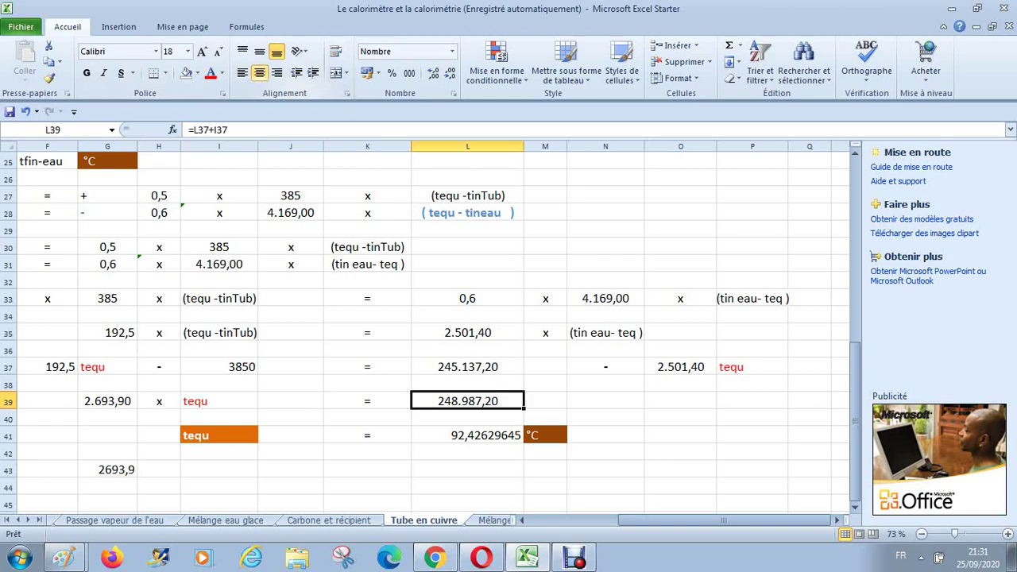
pyautogui.press('Right')
pyautogui.press('Right')
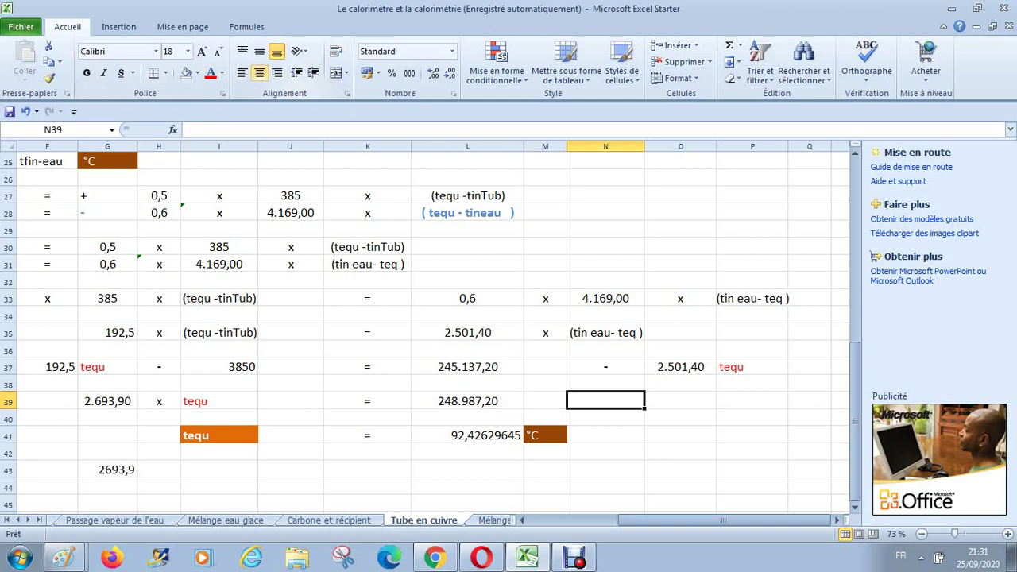
pyautogui.write('=')
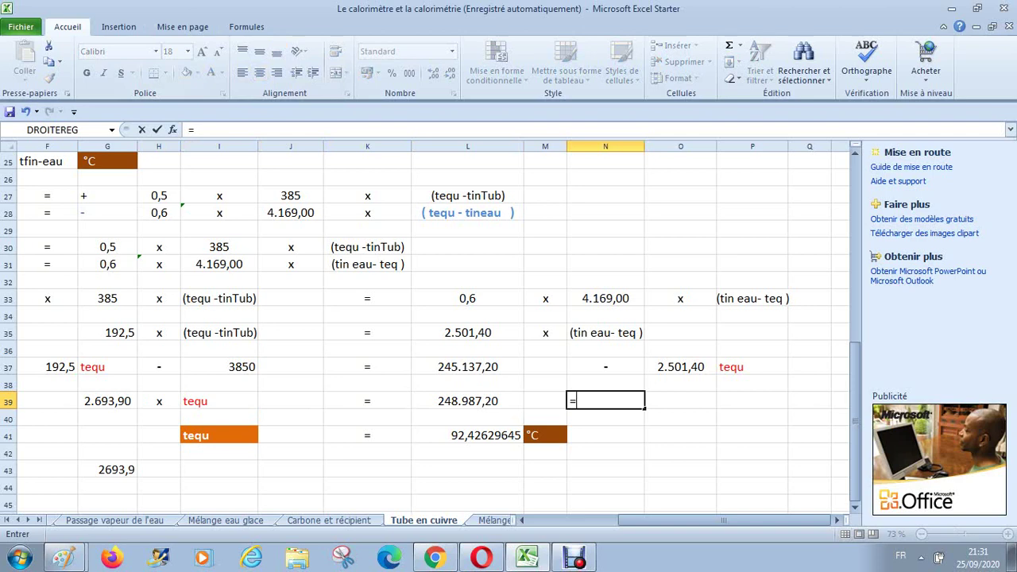
pyautogui.click(467, 367)
pyautogui.write('-')
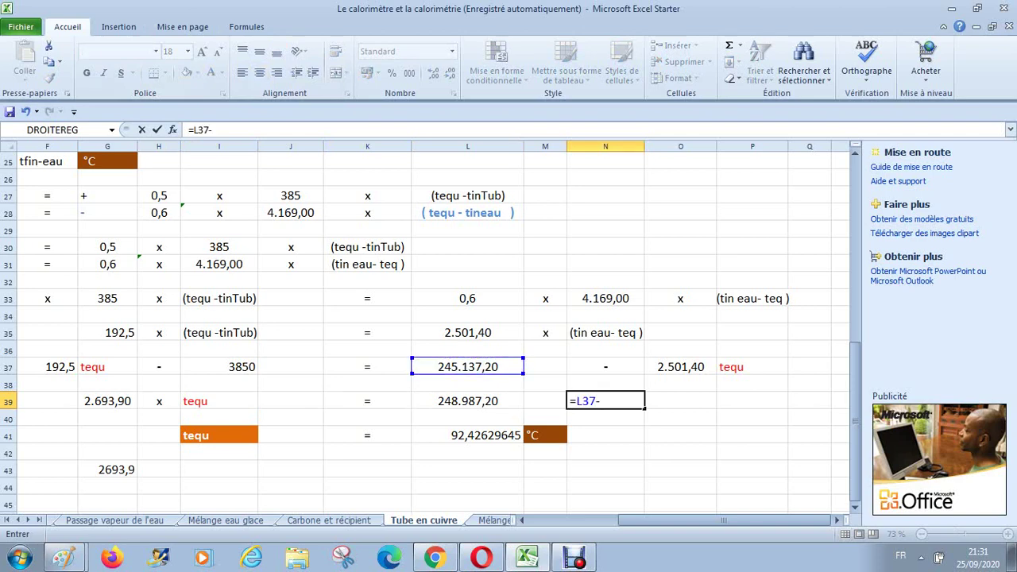
pyautogui.press('BackSpace')
pyautogui.write('+')
pyautogui.click(219, 367)
pyautogui.press('Return')
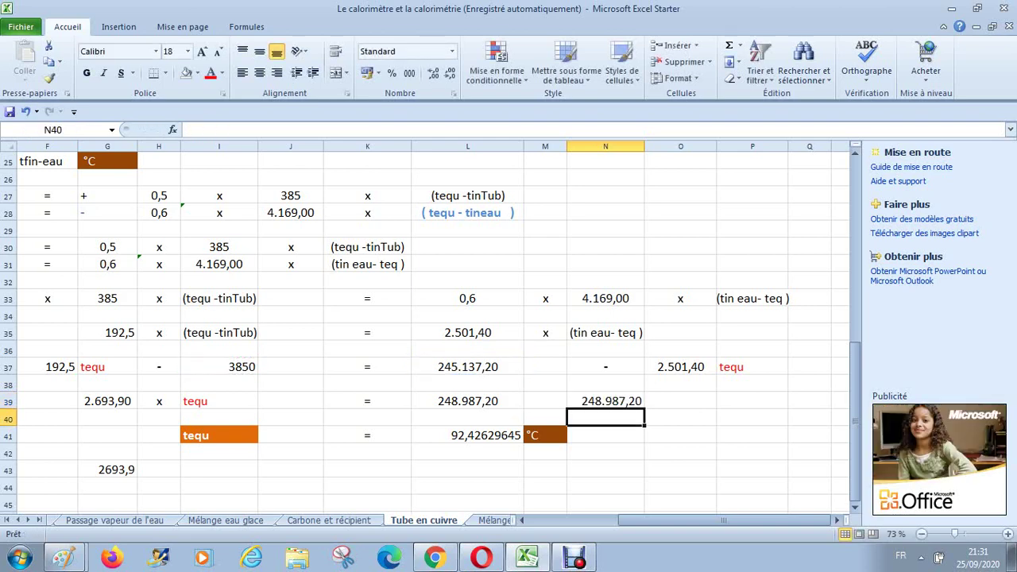
# Compare the check in N39 with the sum in L39 and the tube's constant term in I37, and clear N39
pyautogui.press('Up')
pyautogui.press('Left')
pyautogui.press('Left')
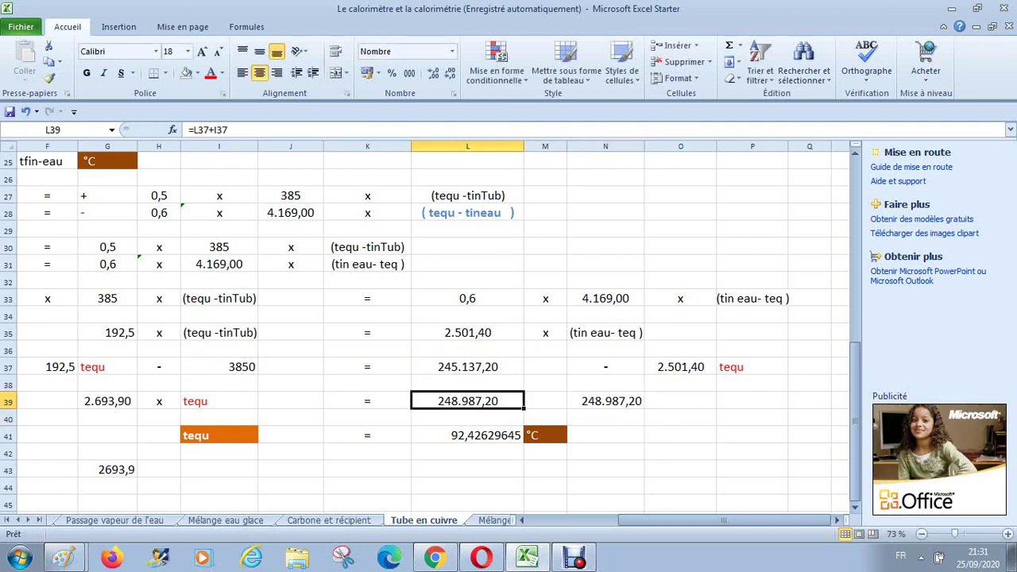
pyautogui.press('Up')
pyautogui.press('Up')
pyautogui.press('Left')
pyautogui.press('Left')
pyautogui.press('Left')
pyautogui.press('Left')
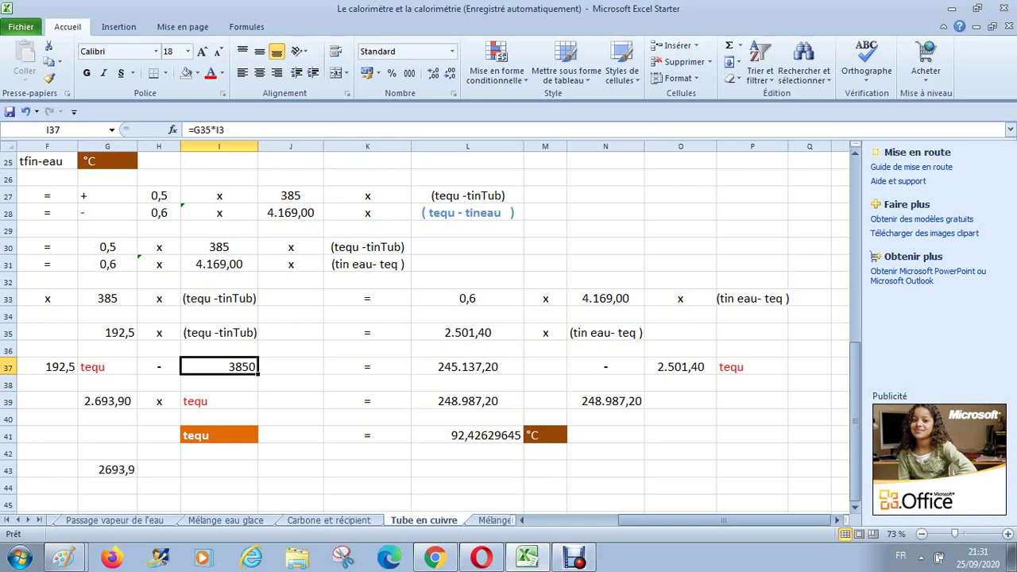
pyautogui.press('Right')
pyautogui.press('Left')
pyautogui.press('Right')
pyautogui.press('Right')
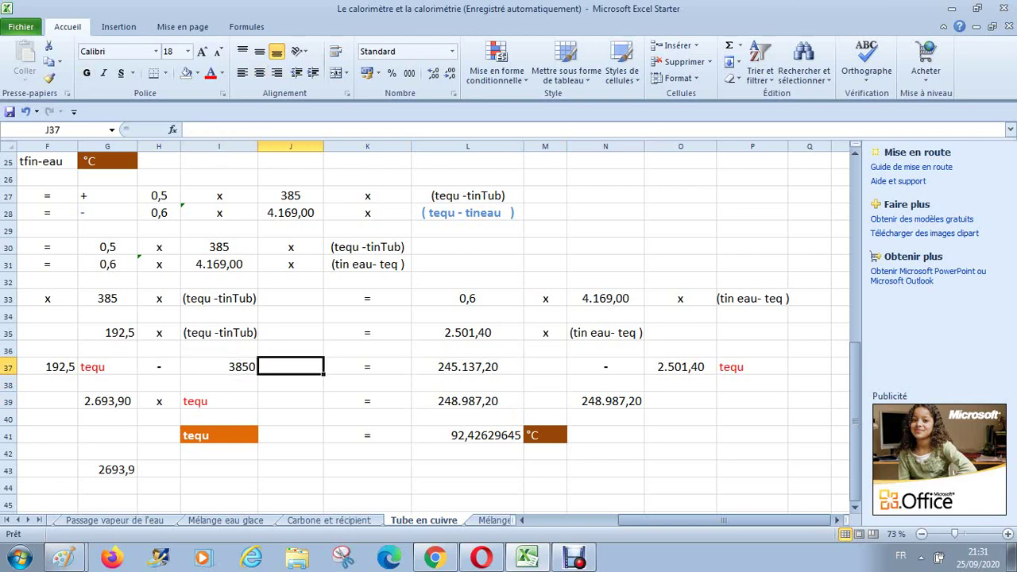
pyautogui.click(606, 401)
pyautogui.press('Delete')
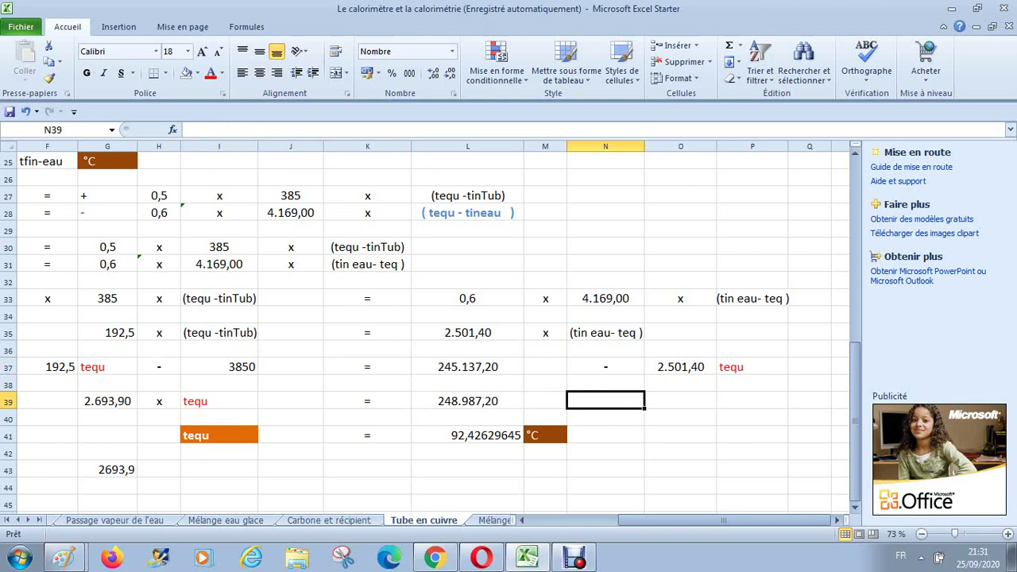
# Review the simplified equation in row 39, from the sum in L39 back to the tequ unknown in I39
pyautogui.press('Up')
pyautogui.press('Down')
pyautogui.press('Left')
pyautogui.press('Left')
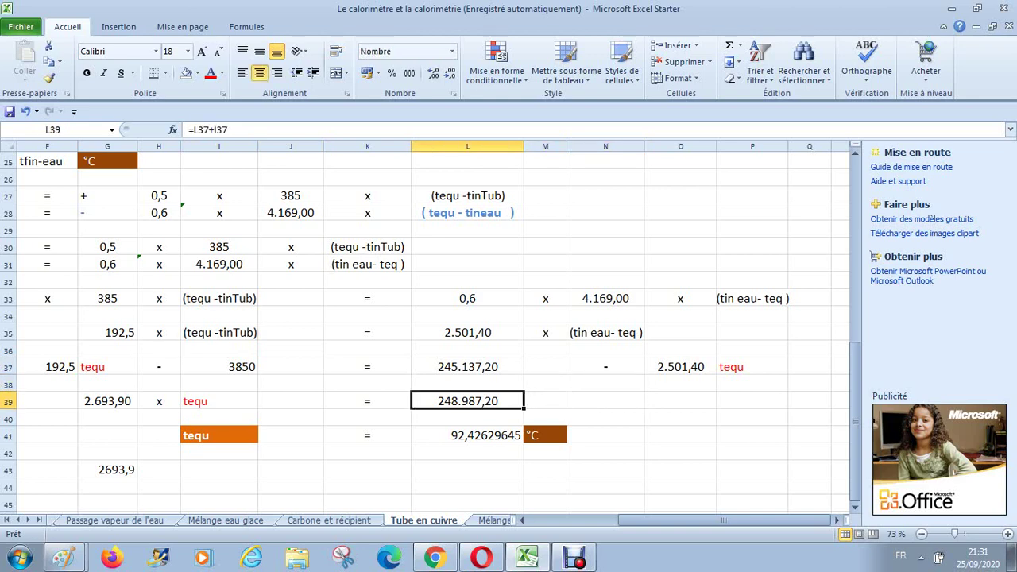
pyautogui.press('Left')
pyautogui.press('Left')
pyautogui.press('Left')
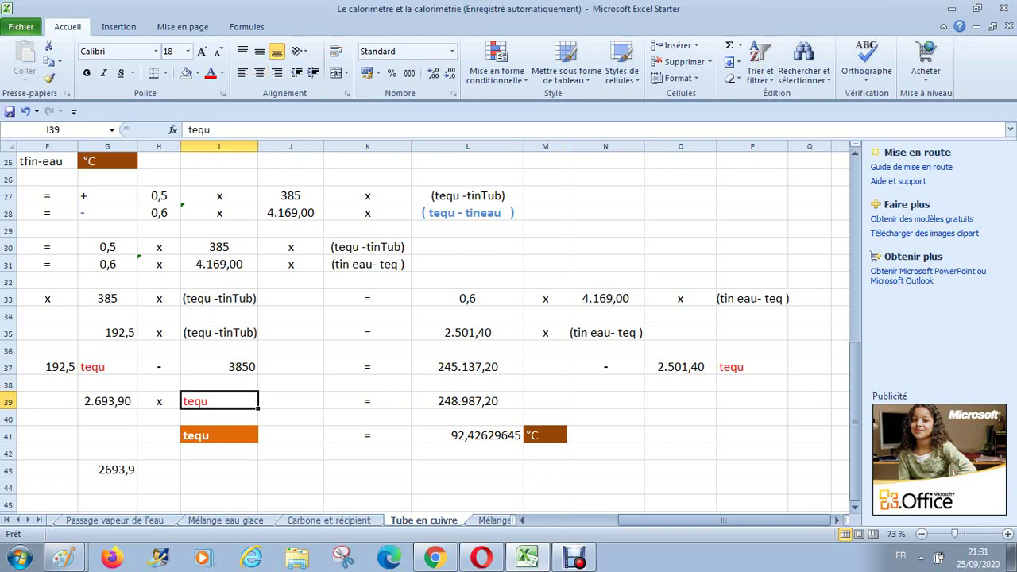
# Trace row 39 back and forth between the tequ coefficient in G39 and the sum in L39
pyautogui.press('Right')
pyautogui.press('Right')
pyautogui.press('Right')
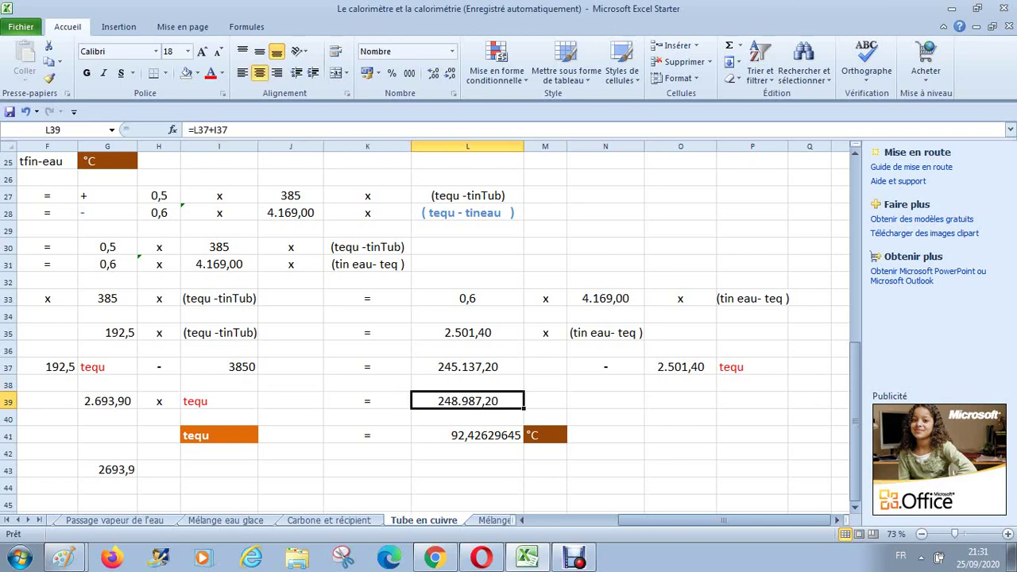
pyautogui.press('Left')
pyautogui.press('Left')
pyautogui.press('Left')
pyautogui.press('Left')
pyautogui.press('Left')
pyautogui.press('Right')
pyautogui.press('Right')
pyautogui.press('Right')
pyautogui.press('Right')
pyautogui.press('Right')
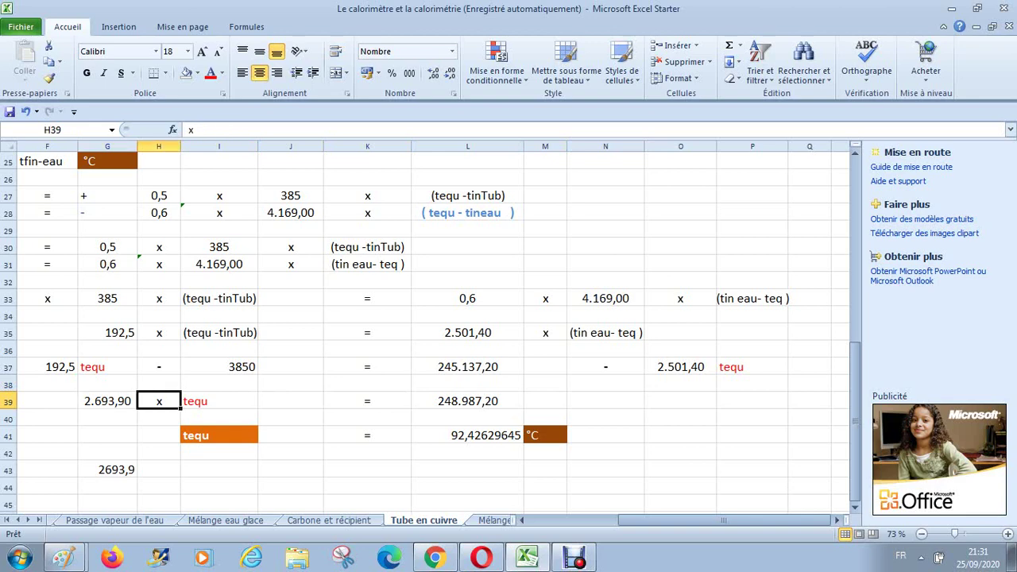
pyautogui.press('Right')
pyautogui.press('Left')
pyautogui.press('Left')
pyautogui.press('Left')
pyautogui.press('Left')
pyautogui.press('Left')
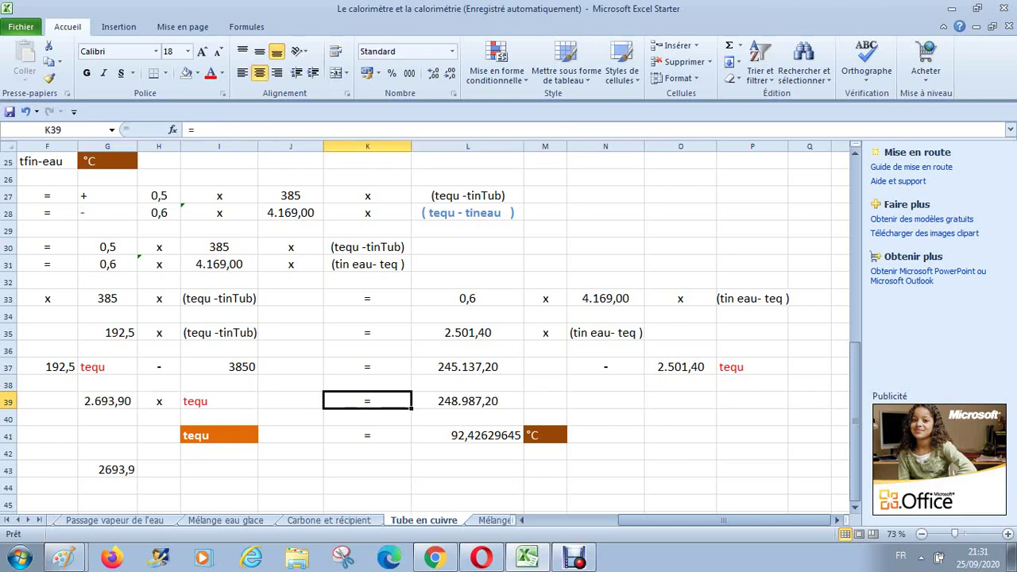
pyautogui.press('Left')
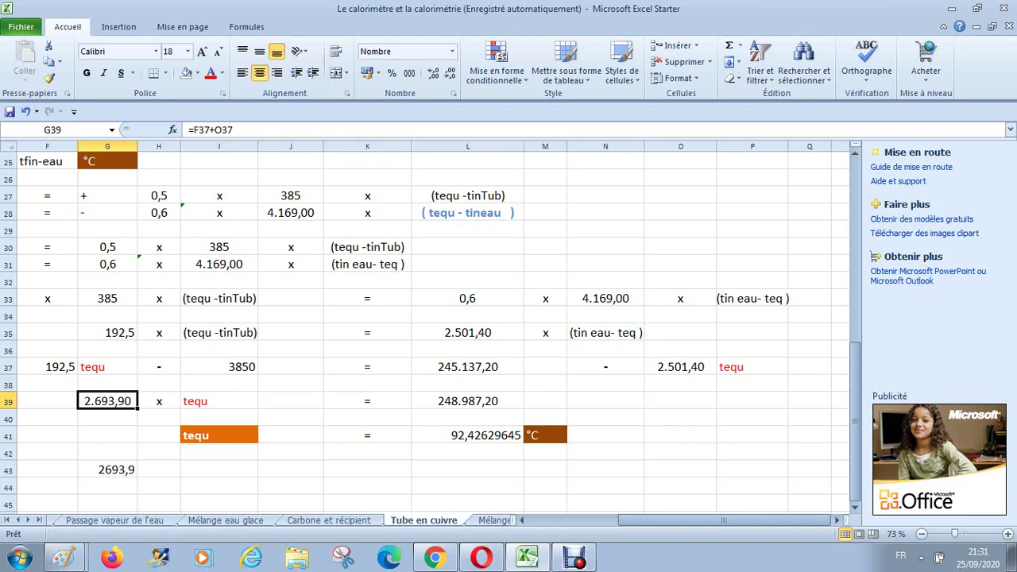
pyautogui.press('Down')
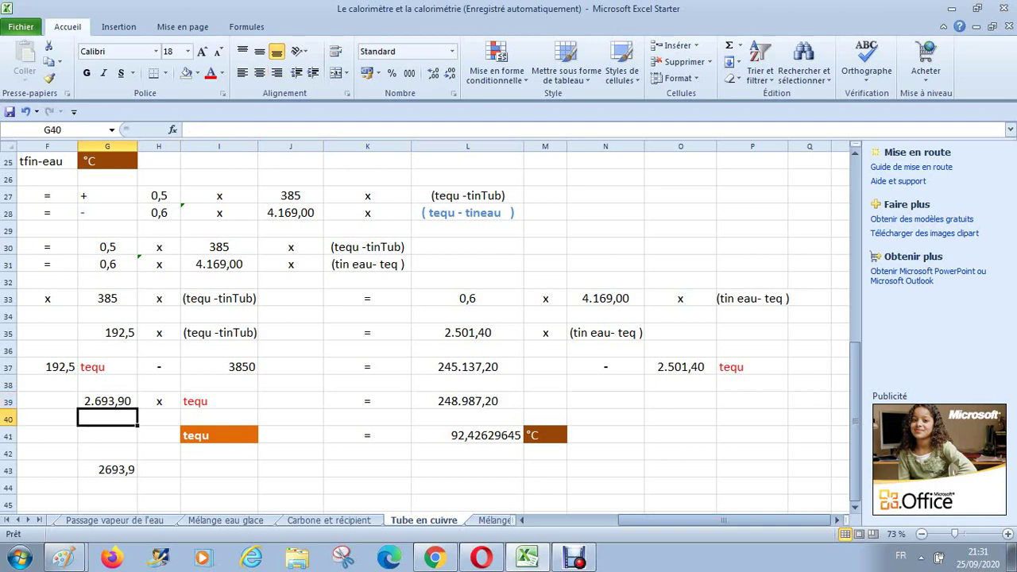
pyautogui.press('Up')
# Enter the check formula =L39/G39 in cell K43, dividing the row 39 sum by the tequ coefficient
pyautogui.press('Down')
pyautogui.press('Down')
pyautogui.press('Down')
pyautogui.press('Down')
pyautogui.press('Right')
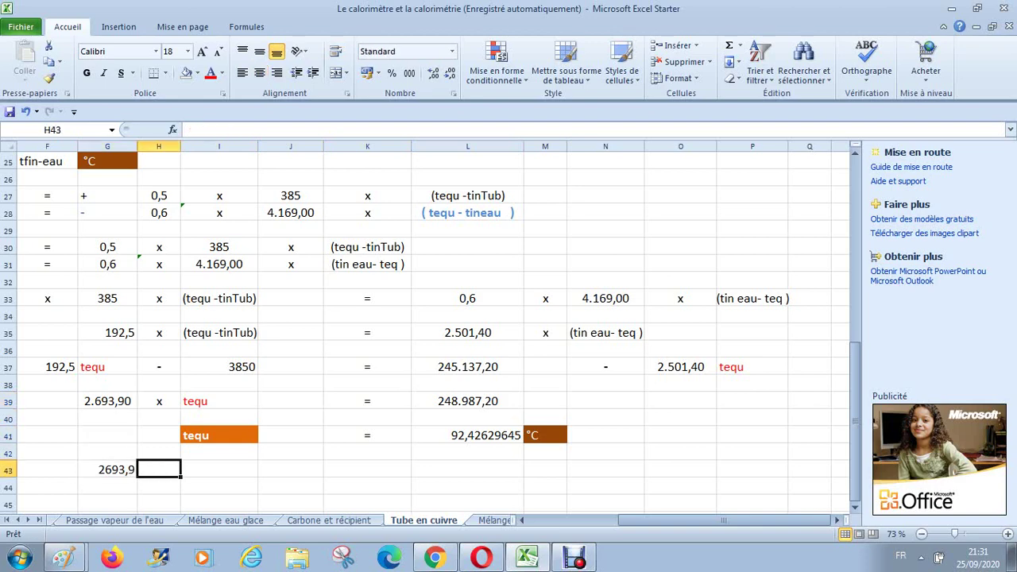
pyautogui.press('Right')
pyautogui.press('Right')
pyautogui.press('Right')
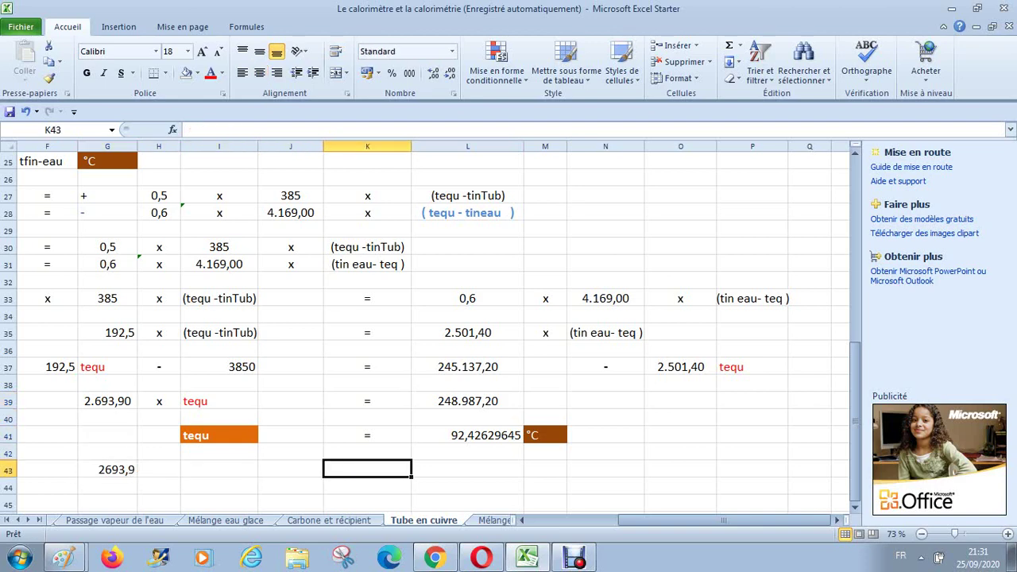
pyautogui.write('=')
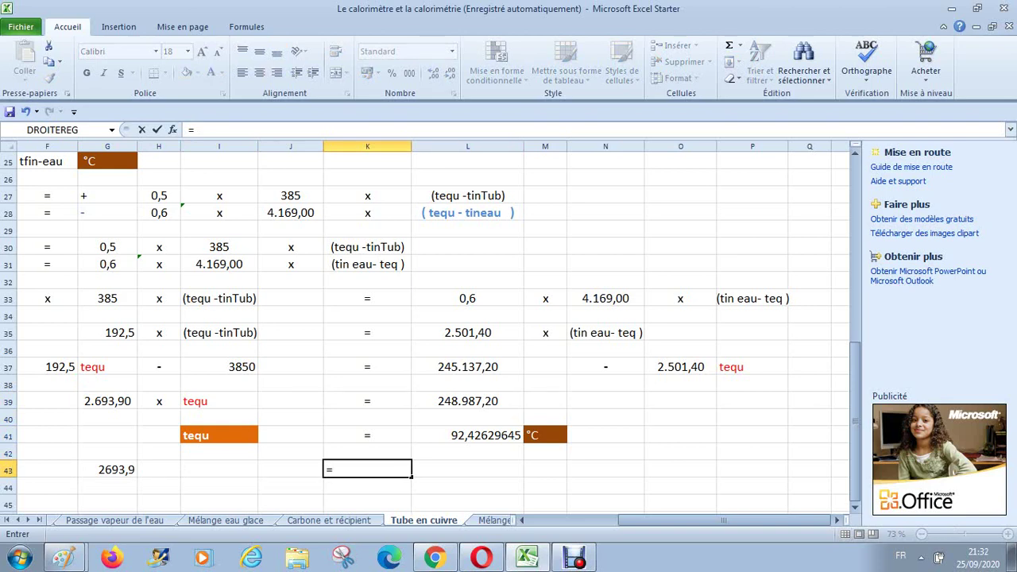
pyautogui.press('Up')
pyautogui.press('Up')
pyautogui.press('Up')
pyautogui.press('Up')
pyautogui.press('Right')
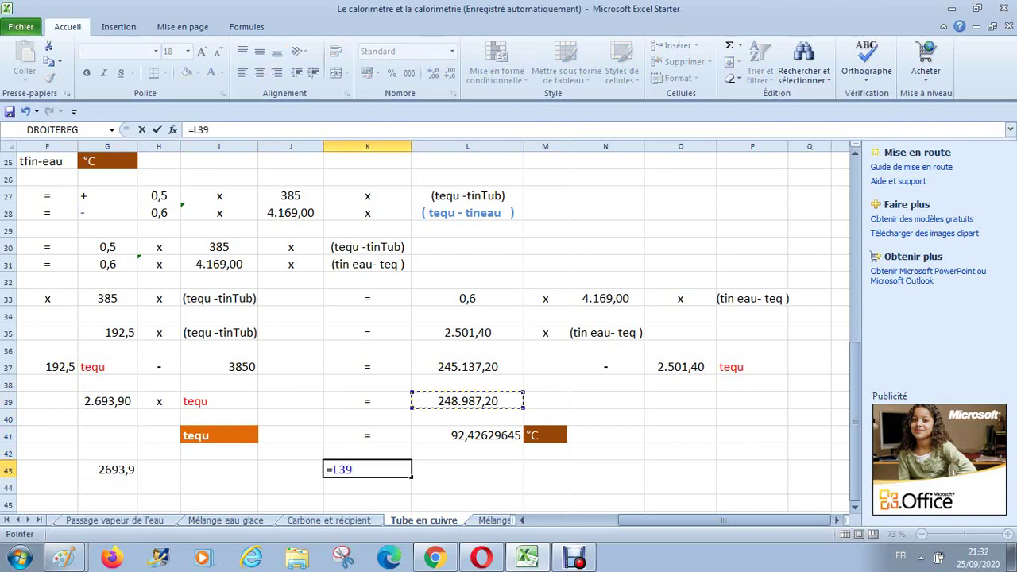
pyautogui.write('/')
pyautogui.press('Up')
pyautogui.press('Up')
pyautogui.press('Up')
pyautogui.press('Up')
pyautogui.press('Left')
pyautogui.press('Left')
pyautogui.press('Left')
pyautogui.press('Left')
pyautogui.press('Return')
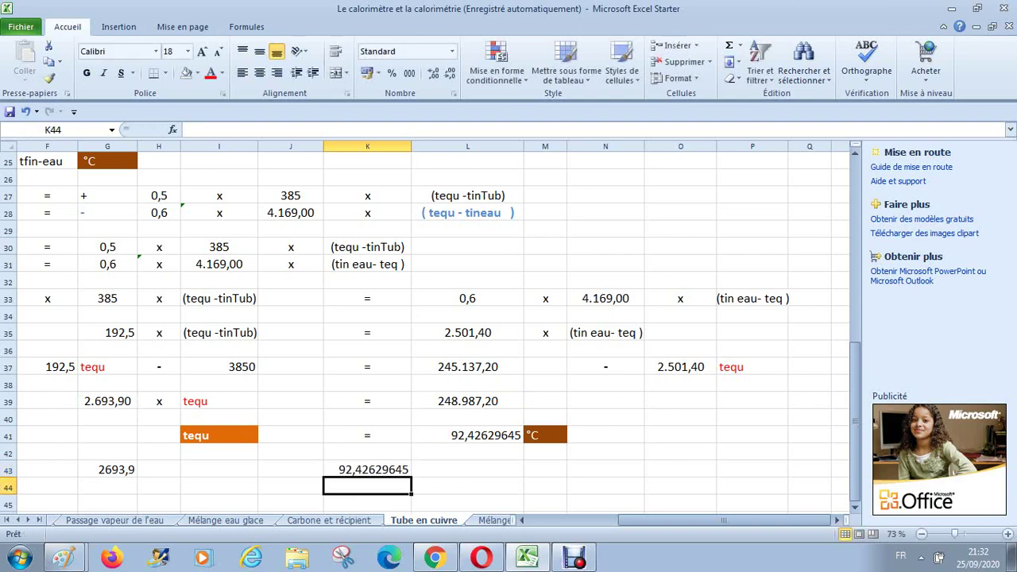
# Compare the check in K43 with the tequ result in L41, and clear the check values in K43 and G43
pyautogui.press('Up')
pyautogui.press('Up')
pyautogui.press('Right')
pyautogui.press('Up')
pyautogui.press('Down')
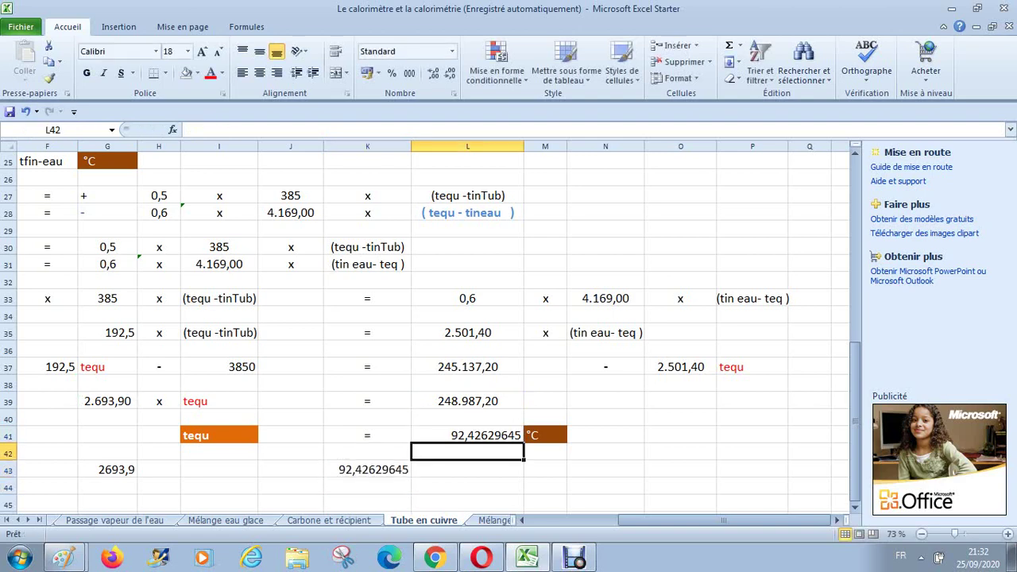
pyautogui.press('Left')
pyautogui.press('Down')
pyautogui.press('Left')
pyautogui.press('Right')
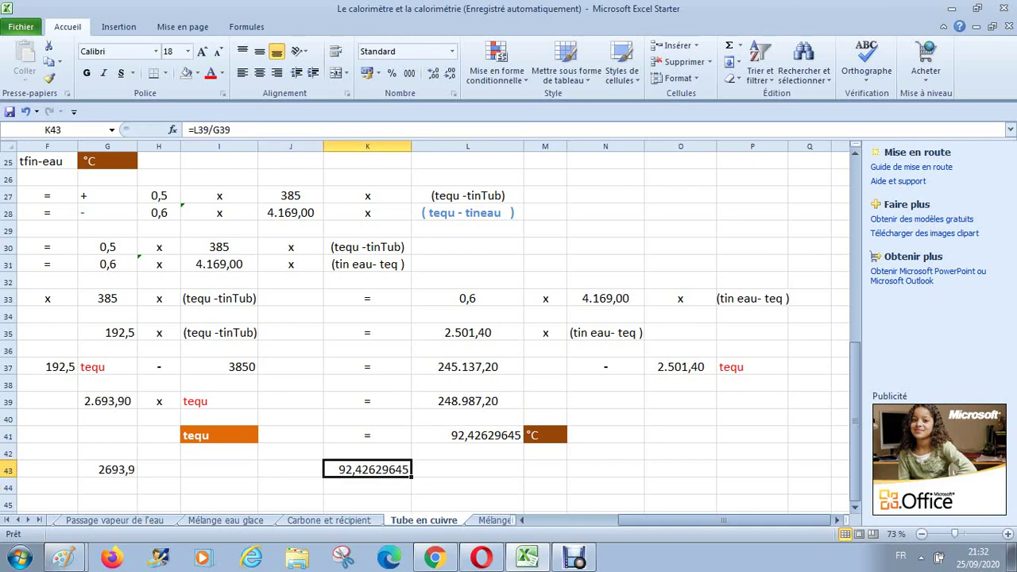
pyautogui.press('Left')
pyautogui.press('Left')
pyautogui.press('Left')
pyautogui.press('Left')
pyautogui.press('Left')
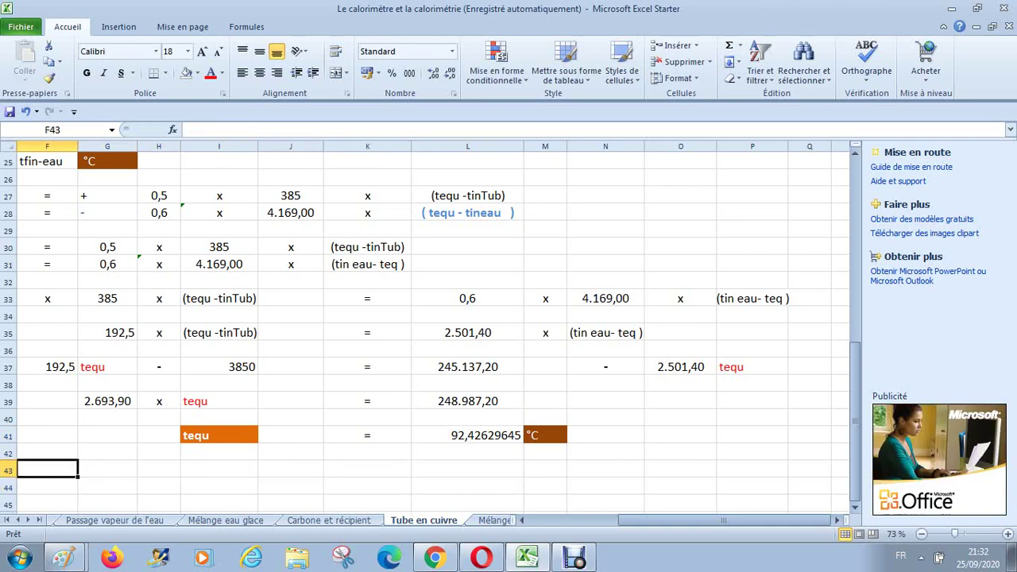
# Begin the general formula in row 44 with the label tequ in C44 and an equals sign in D44
pyautogui.press('Left')
pyautogui.press('Left')
pyautogui.press('Left')
pyautogui.press('Left')
pyautogui.press('Left')
pyautogui.press('Up')
pyautogui.press('Down')
pyautogui.press('Down')
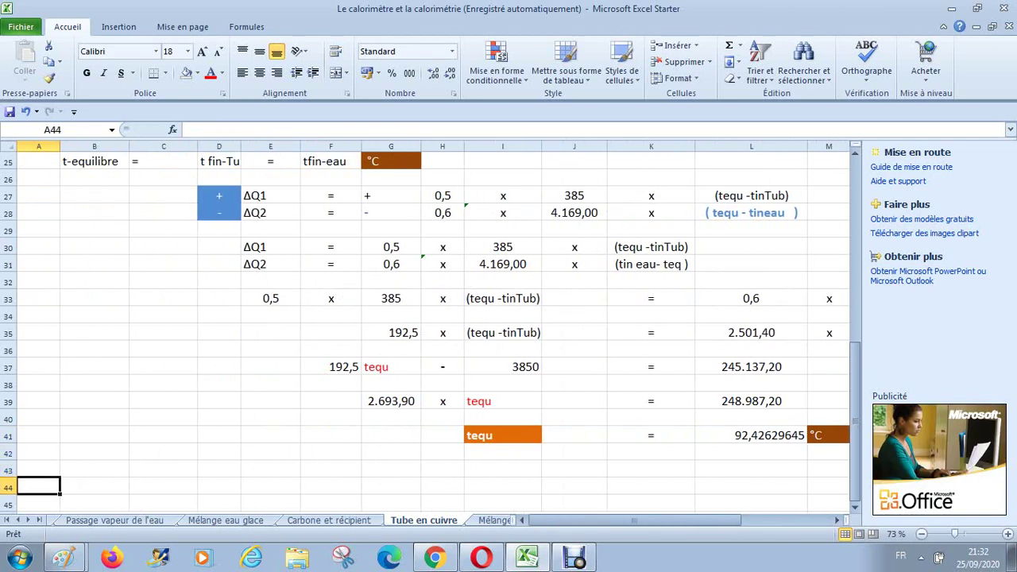
pyautogui.press('Right')
pyautogui.press('Right')
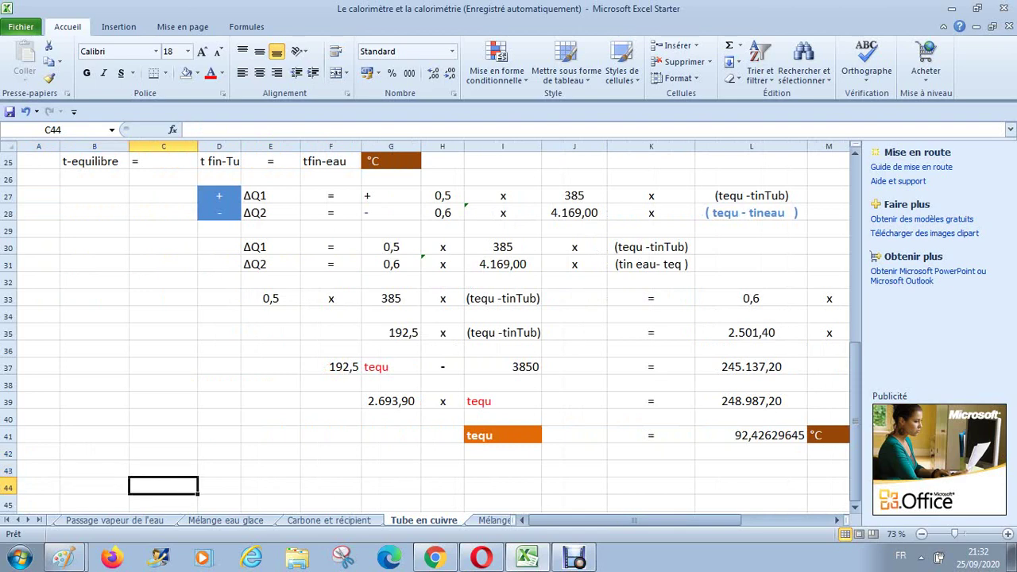
pyautogui.write('teqy')
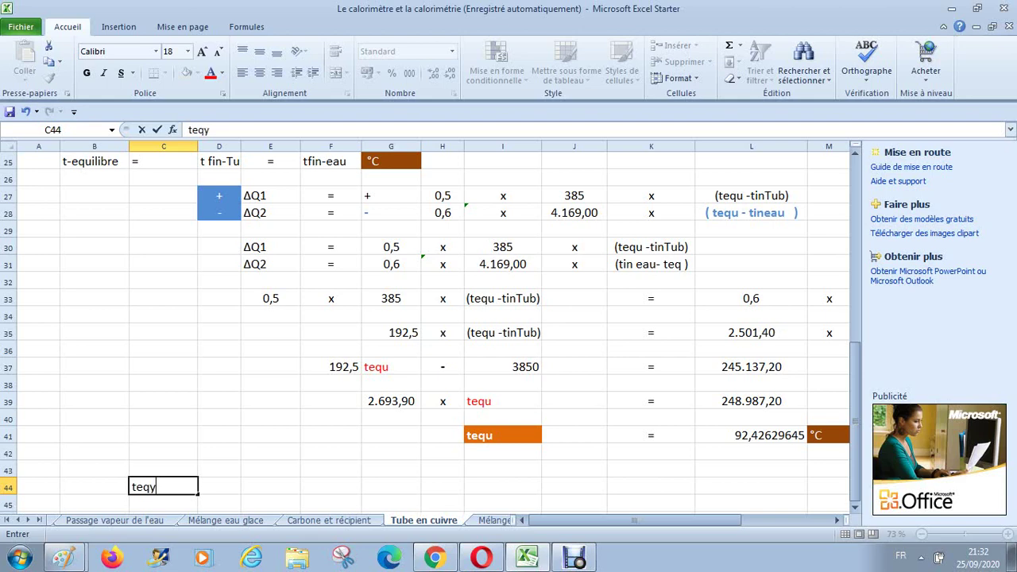
pyautogui.press('BackSpace')
pyautogui.write('u')
pyautogui.press('Tab')
pyautogui.write('=')
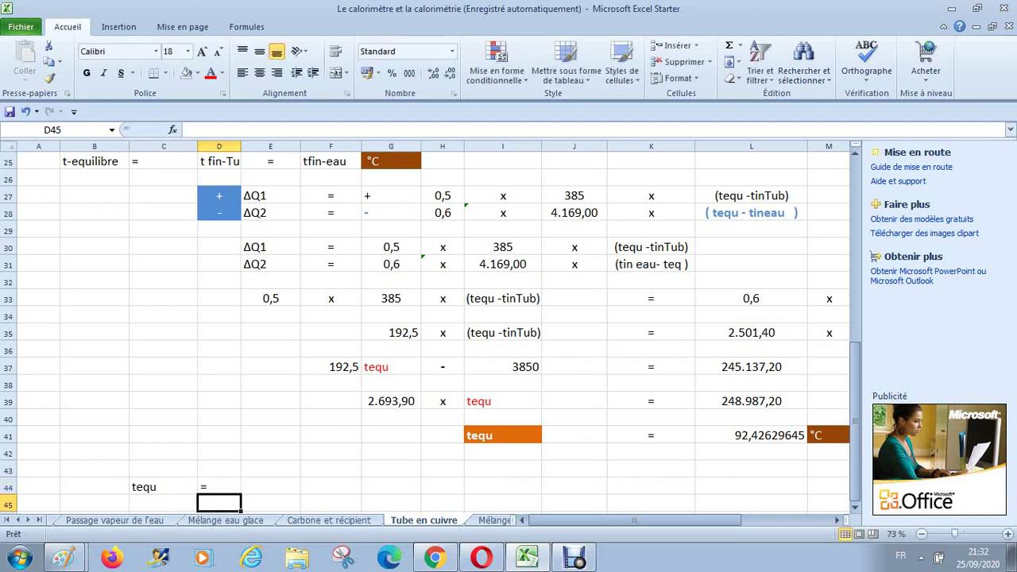
# Enter the first fraction m1c1/(m1c1+m2c2) as text in cell E44
pyautogui.press('Tab')
pyautogui.write('m')
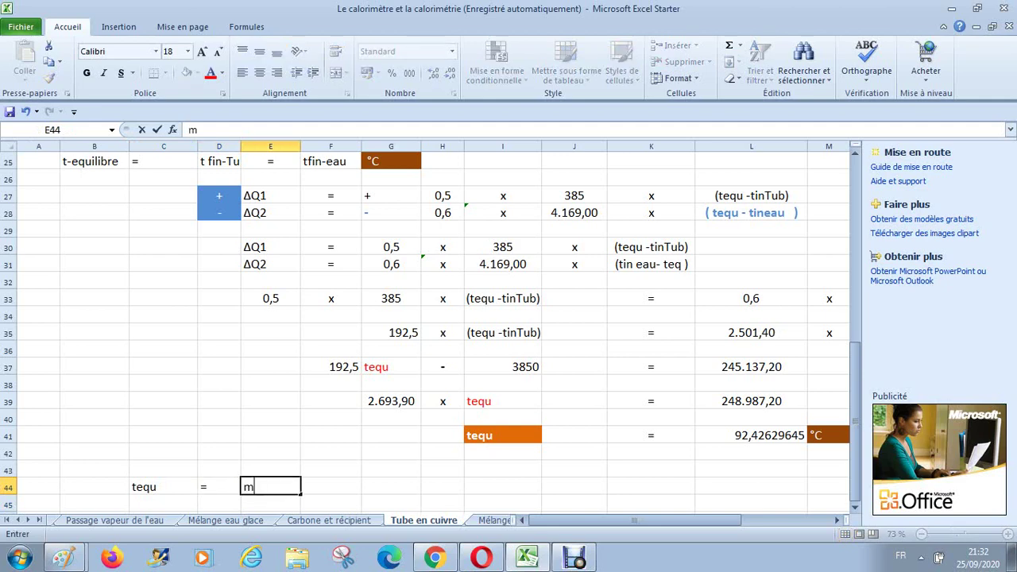
pyautogui.write('1c1/(m1c')
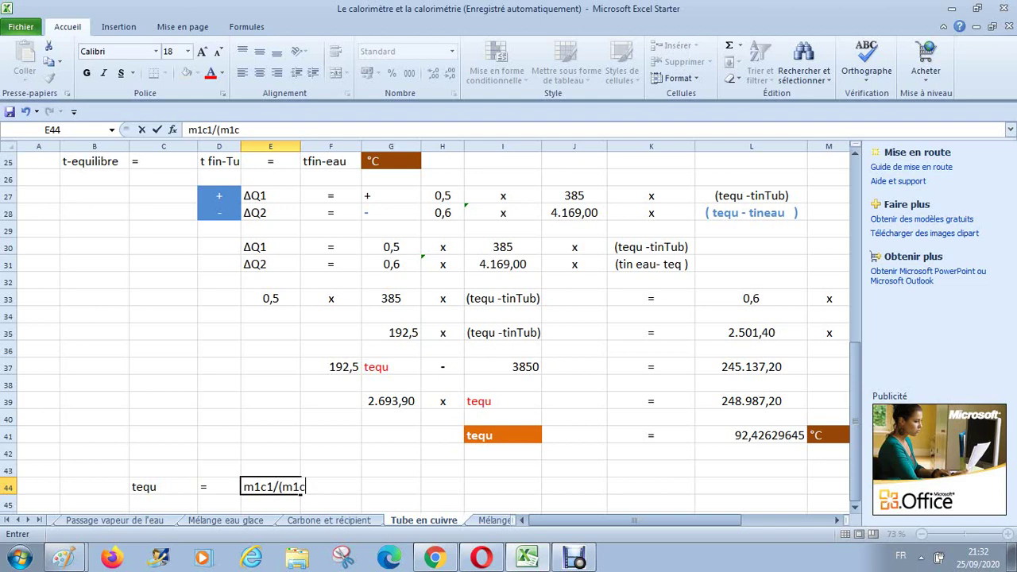
pyautogui.write('1+m2c2)')
pyautogui.press('Return')
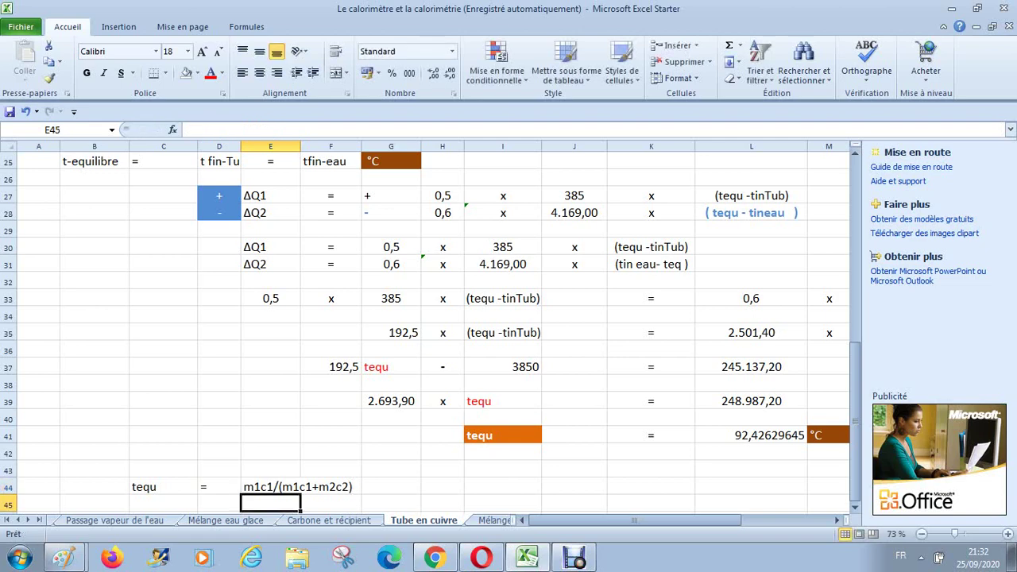
# Continue the general formula with x in G44, t1 in H44 and a plus sign in I44
pyautogui.press('Up')
pyautogui.press('Right')
pyautogui.press('Right')
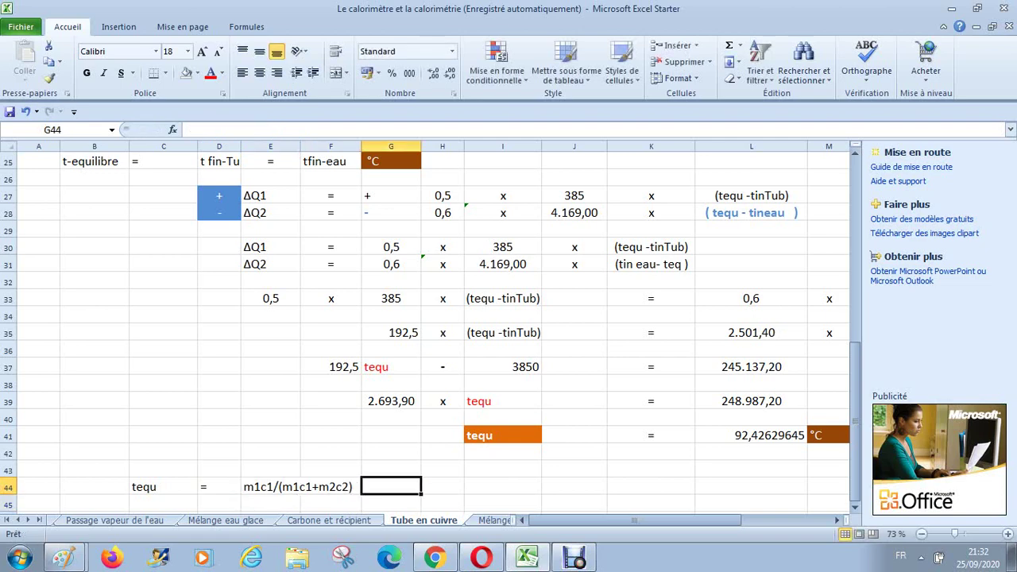
pyautogui.write('x')
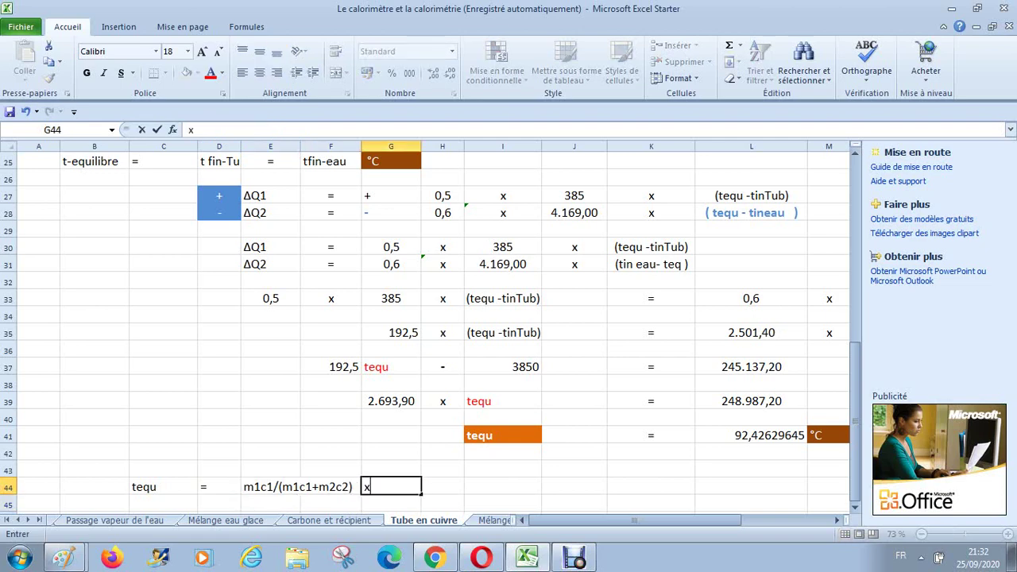
pyautogui.press('Right')
pyautogui.write('t')
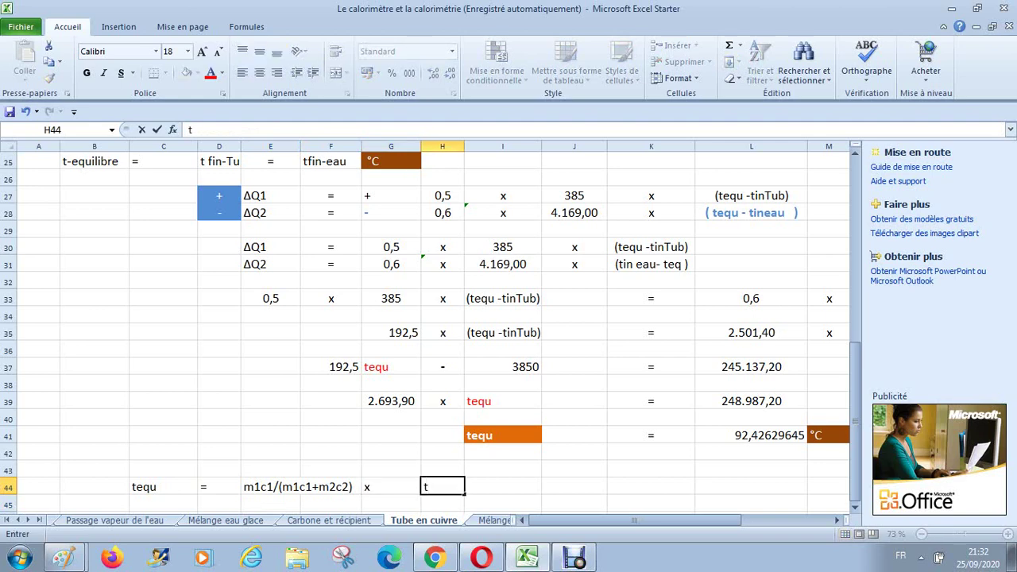
pyautogui.write('1')
pyautogui.press('Right')
pyautogui.write('+')
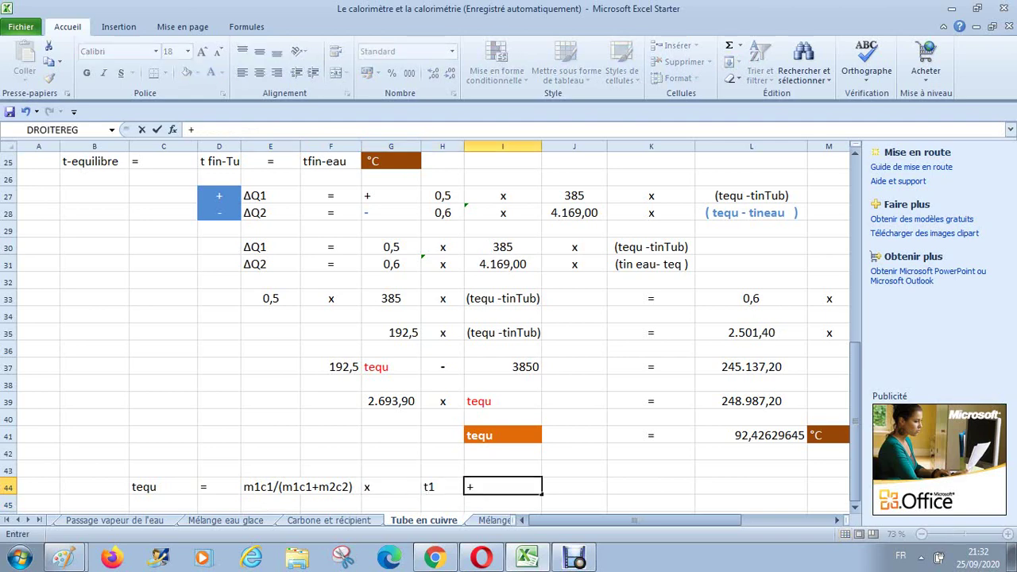
pyautogui.press('Return')
# Enter the second fraction m2c2/(m1c1+m2c2) as text in cell J44
pyautogui.press('Up')
pyautogui.press('Right')
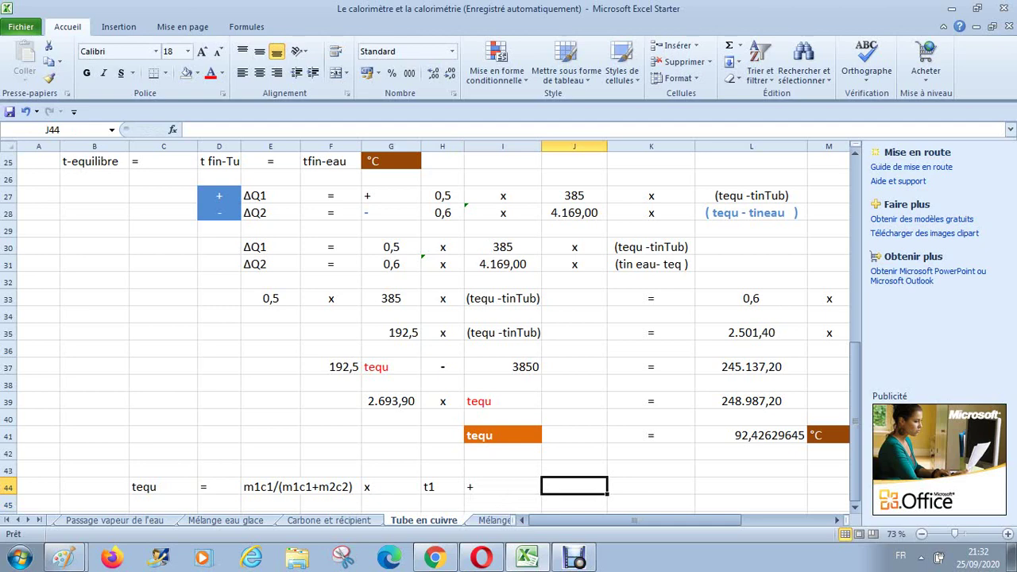
pyautogui.write('m2')
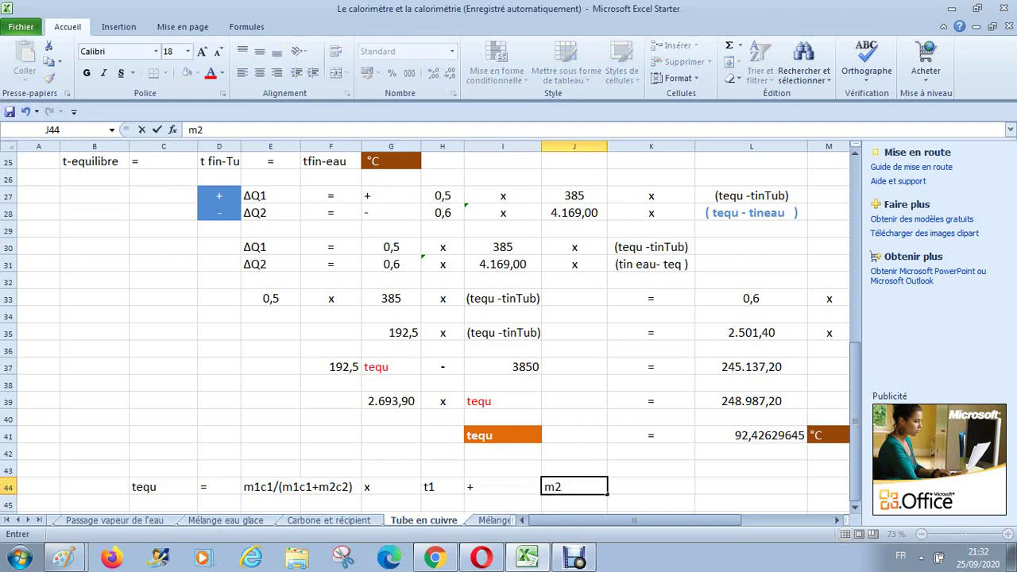
pyautogui.write('c2/(')
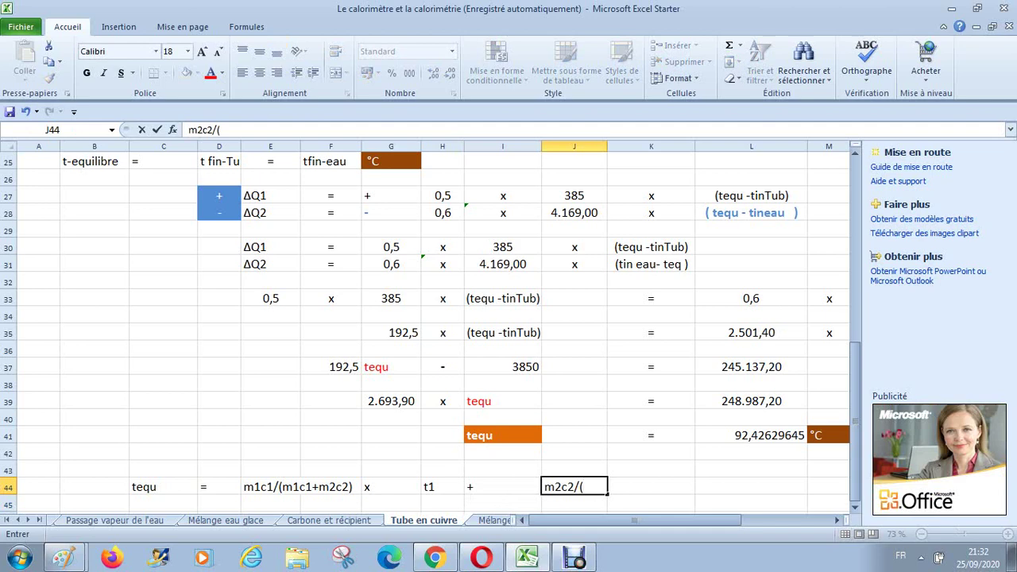
pyautogui.write('m1c1+m2c2')
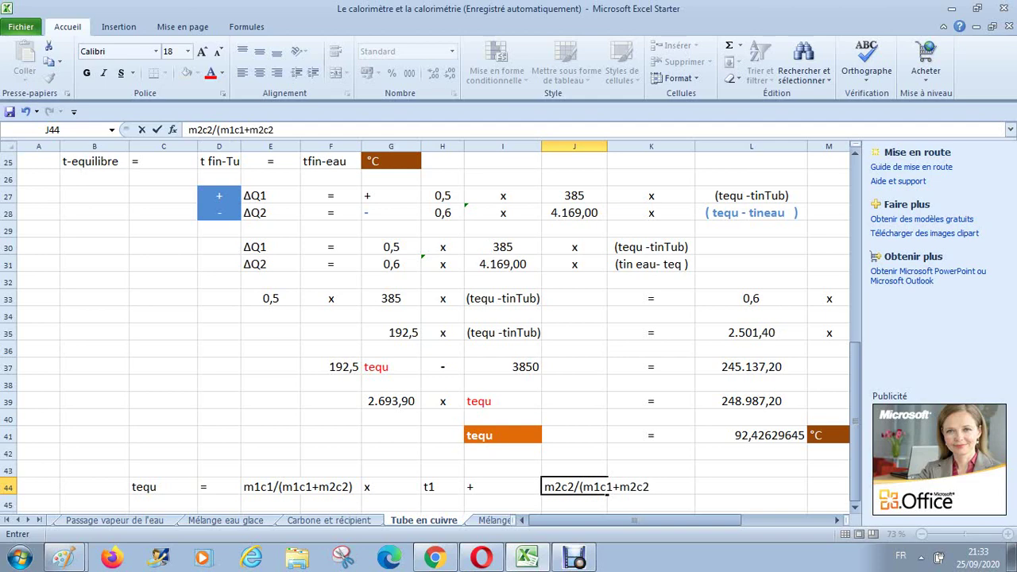
pyautogui.write(')')
pyautogui.press('Return')
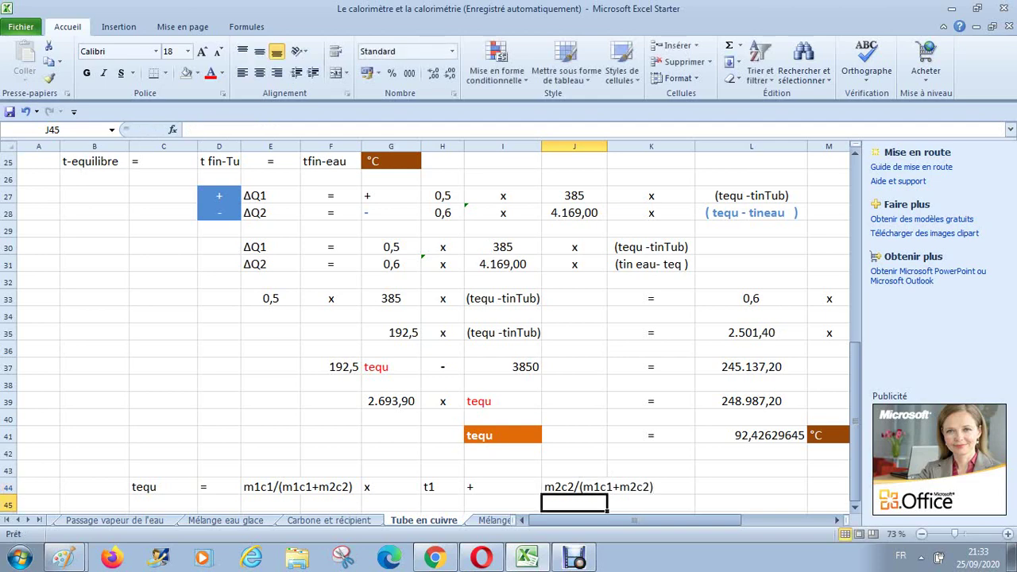
# Complete the general formula with x in L44 and t2 in M44
pyautogui.press('Up')
pyautogui.press('Right')
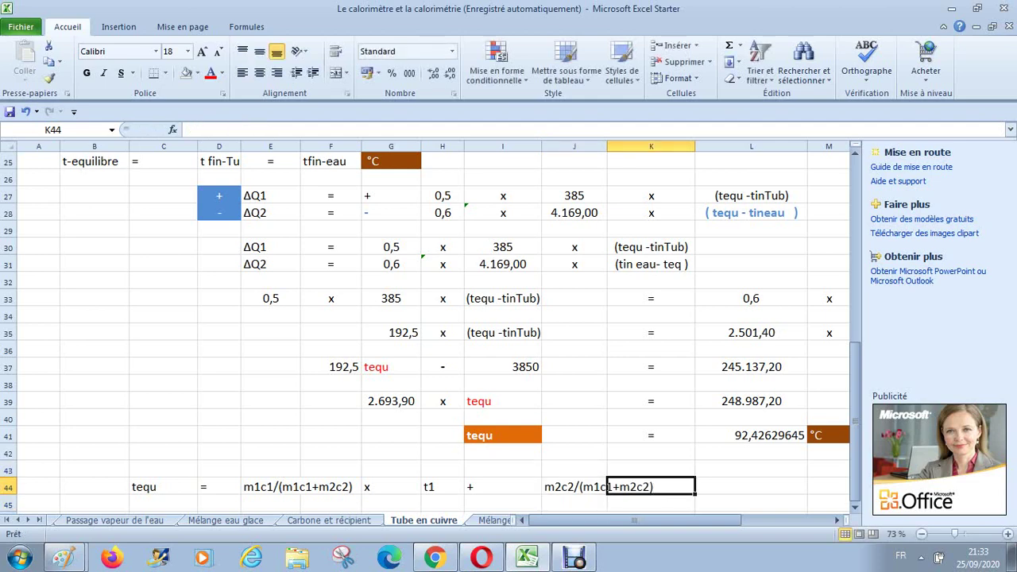
pyautogui.press('Right')
pyautogui.write('x')
pyautogui.press('Right')
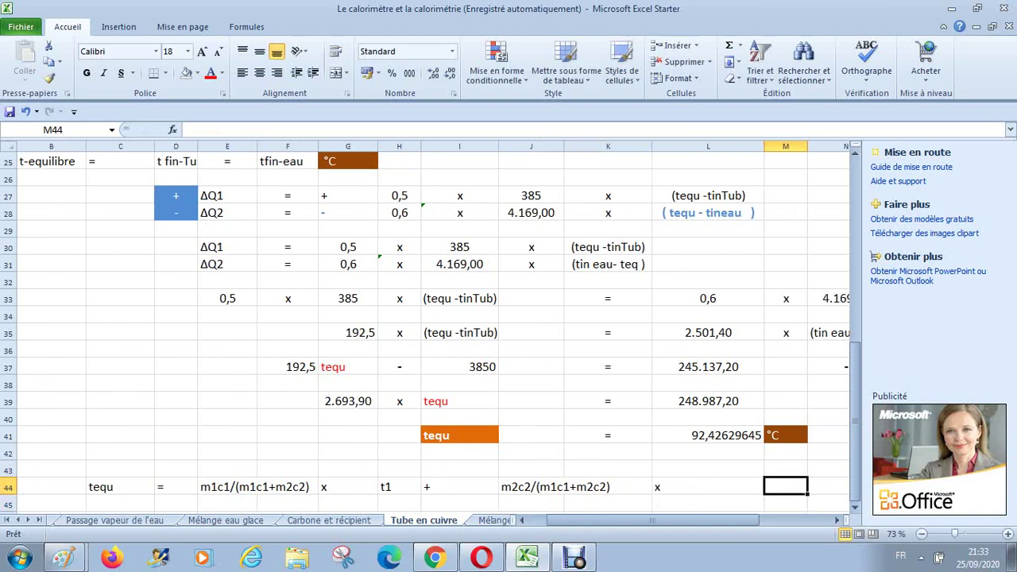
pyautogui.write('t2')
pyautogui.press('Return')
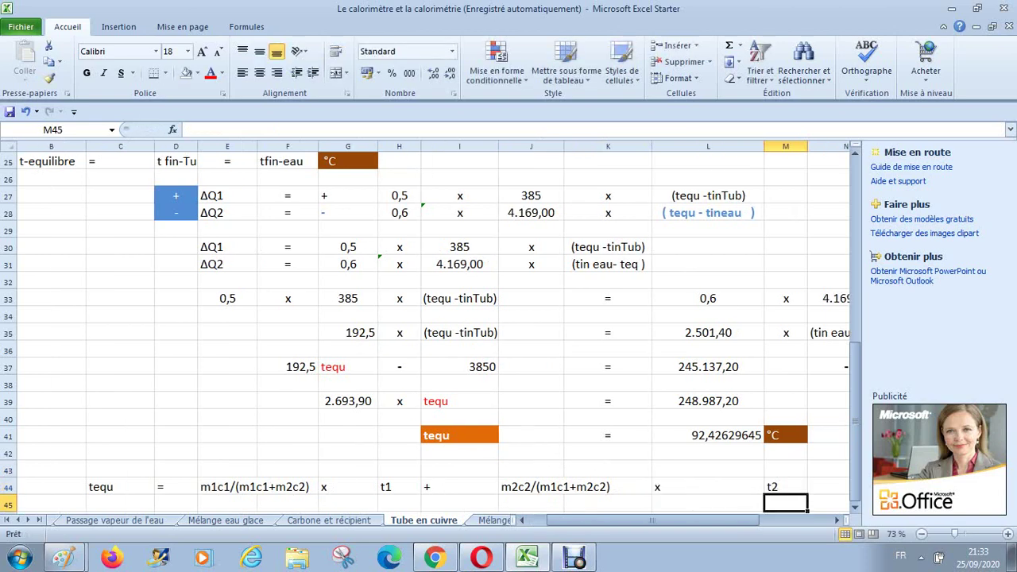
# Enter 20 as the t1 value in cell H46, below the general formula
pyautogui.press('Down')
pyautogui.press('Left')
pyautogui.press('Left')
pyautogui.press('Left')
pyautogui.press('Left')
pyautogui.press('Left')
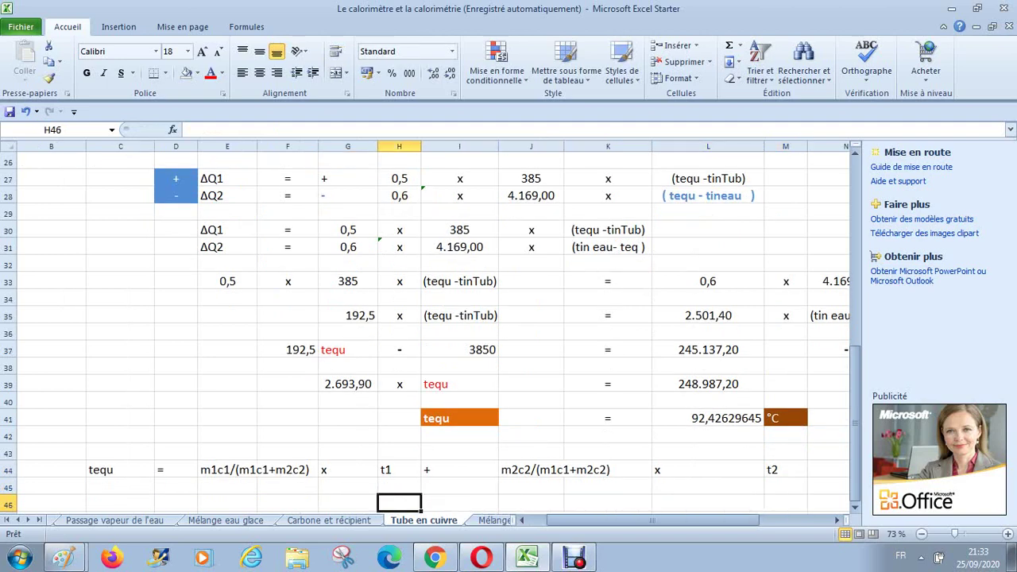
pyautogui.write('20')
pyautogui.press('Return')
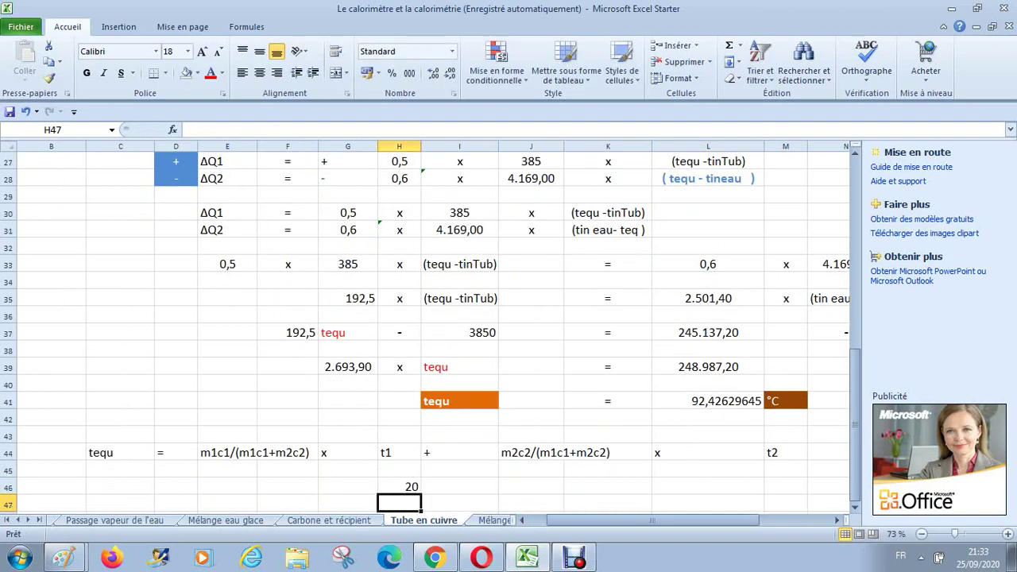
# Link H46 to the copper tube's initial temperature in cell I3
pyautogui.press('Up')
pyautogui.write('=')
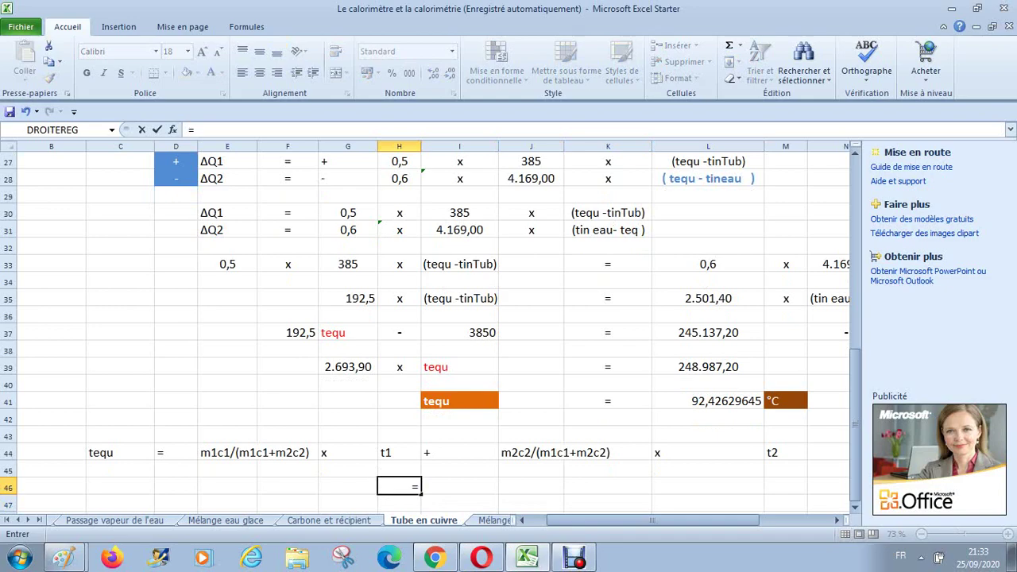
pyautogui.moveTo(855, 400); pyautogui.dragTo(855, 211)
pyautogui.click(476, 195)
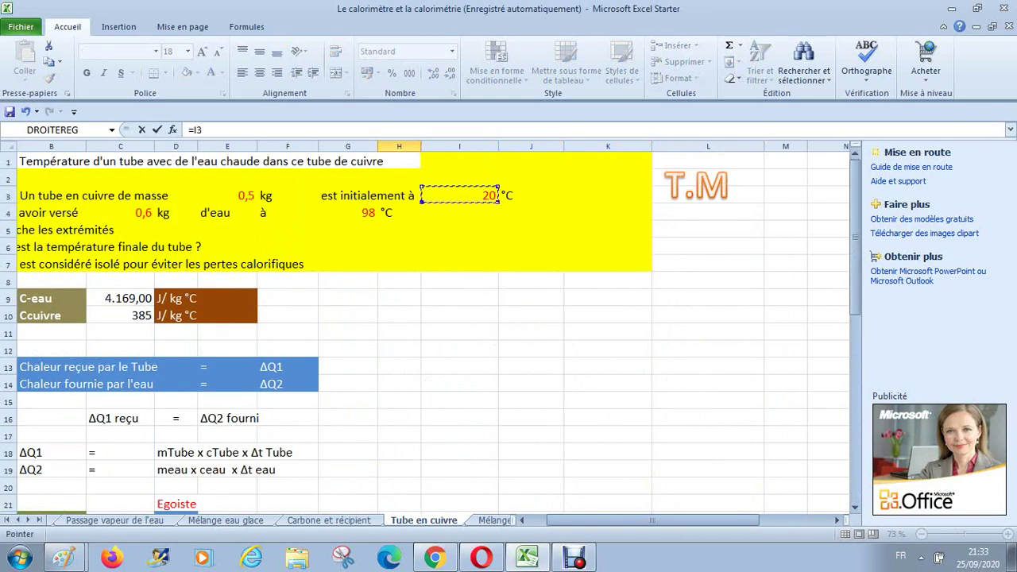
pyautogui.press('Return')
# Link M46, below t2, to the water's initial temperature in cell G4
pyautogui.press('Up')
pyautogui.press('Right')
pyautogui.press('Right')
pyautogui.press('Right')
pyautogui.press('Right')
pyautogui.press('Right')
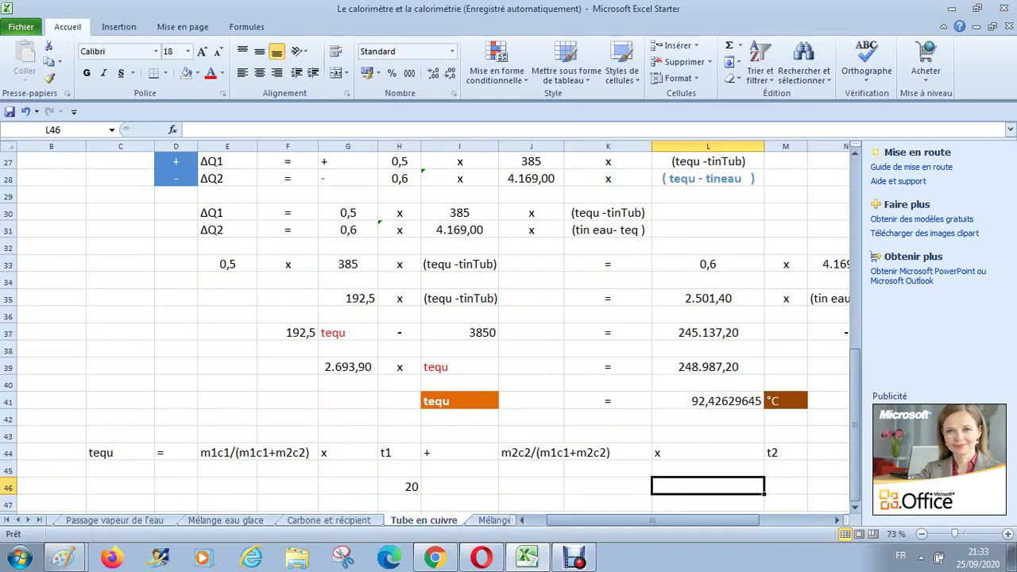
pyautogui.write('=')
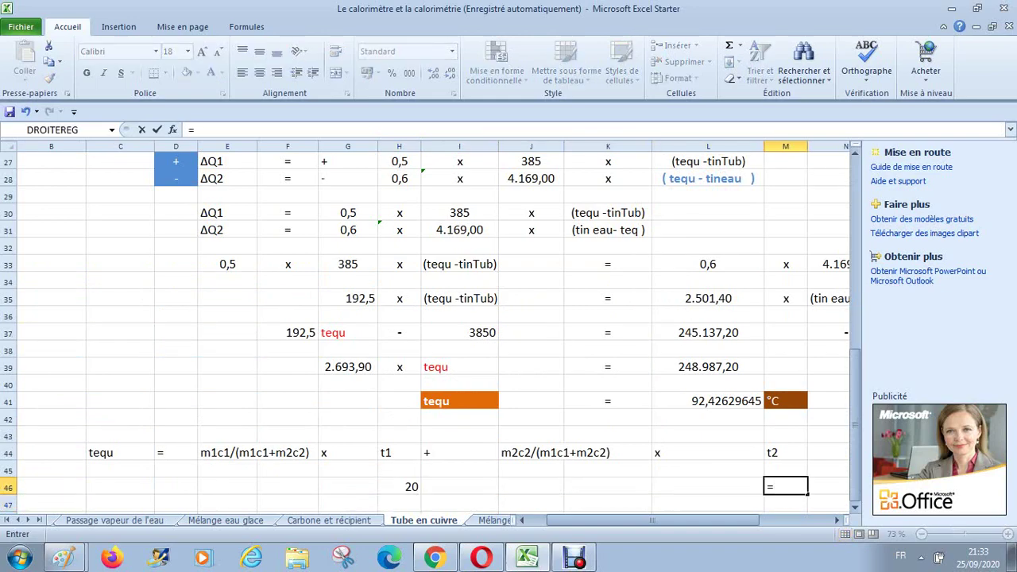
pyautogui.moveTo(855, 386); pyautogui.dragTo(855, 194)
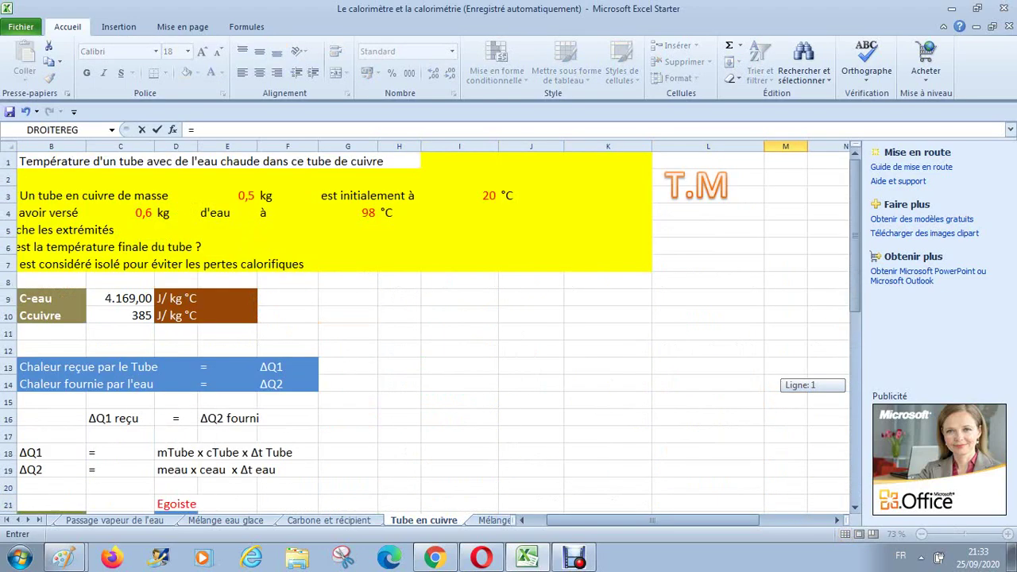
pyautogui.click(347, 212)
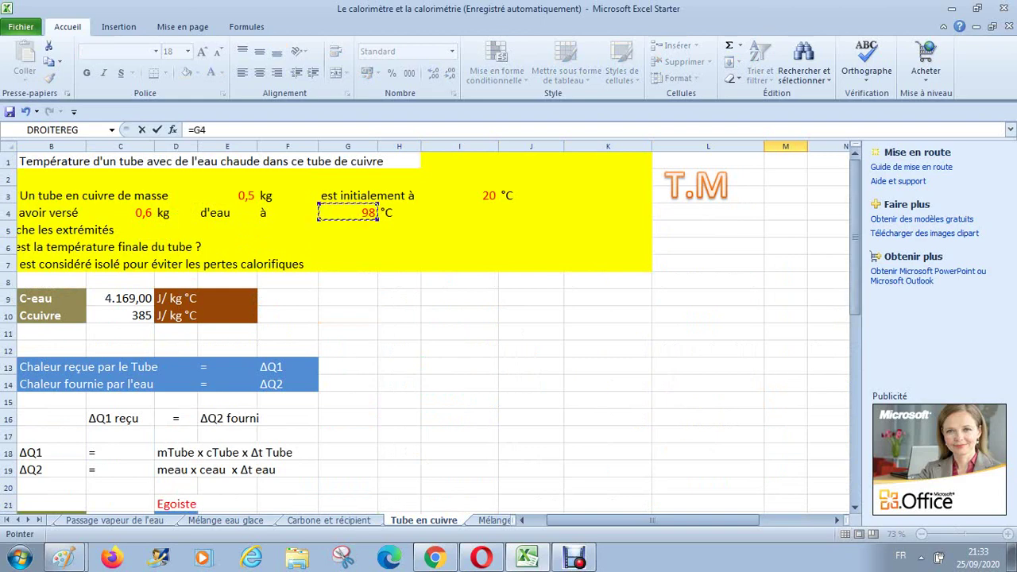
pyautogui.press('Return')
# Put the multiplication sign x in G46, before the t1 value
pyautogui.press('Left')
pyautogui.press('Left')
pyautogui.press('Left')
pyautogui.press('Left')
pyautogui.press('Left')
pyautogui.press('Left')
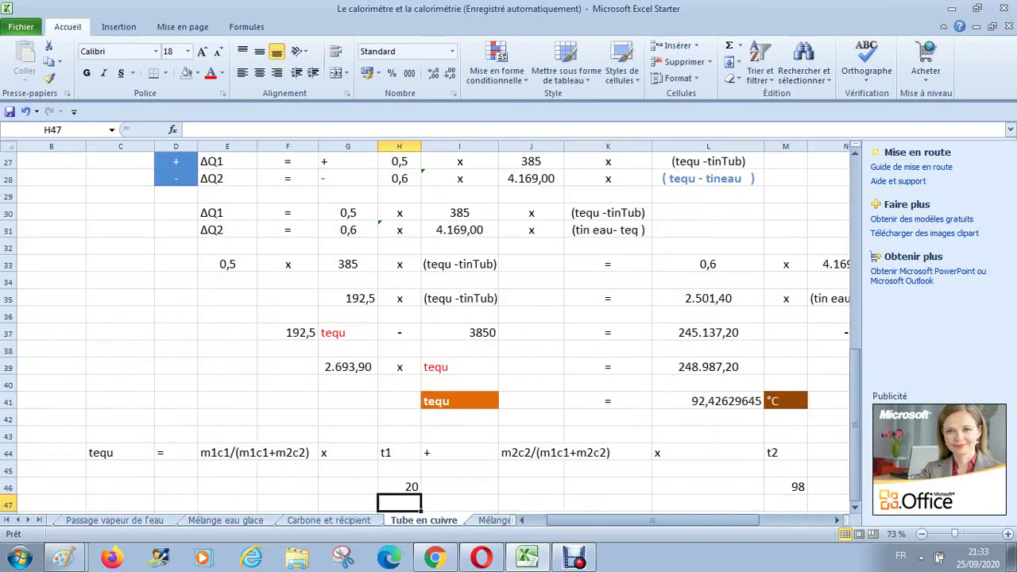
pyautogui.press('Up')
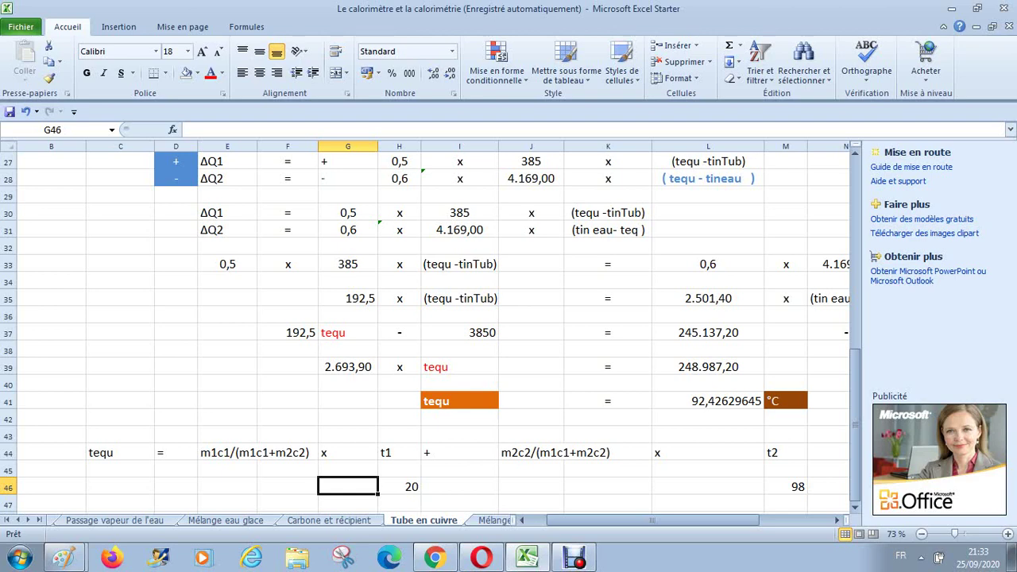
pyautogui.write('x')
# Put a plus sign alone in I46, removing the unwanted cell reference from the entry
pyautogui.press('Right')
pyautogui.press('Right')
pyautogui.press('Right')
pyautogui.press('Right')
pyautogui.press('Right')
pyautogui.press('Left')
pyautogui.press('Left')
pyautogui.press('Left')
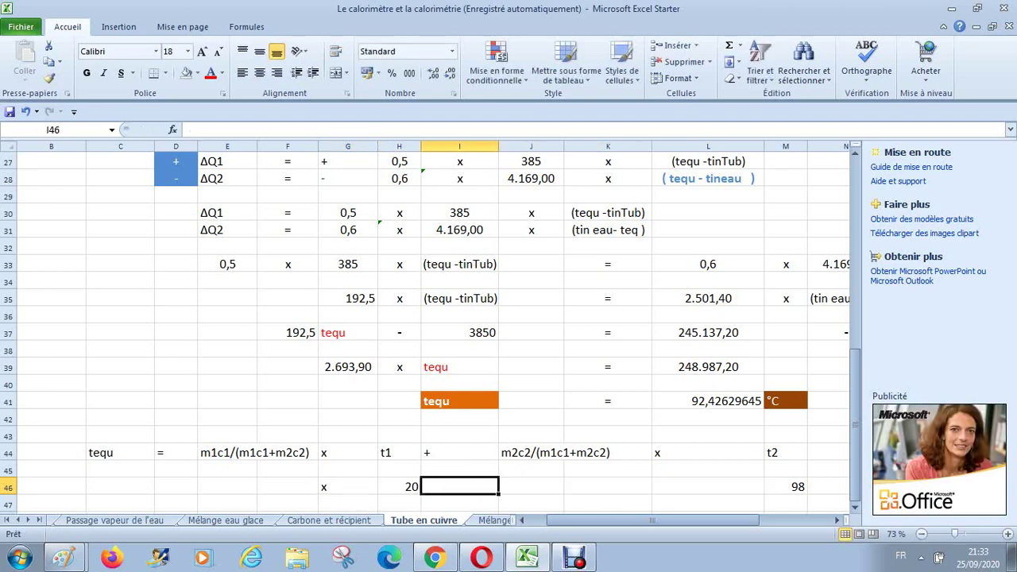
pyautogui.write('+')
pyautogui.press('Right')
pyautogui.press('Right')
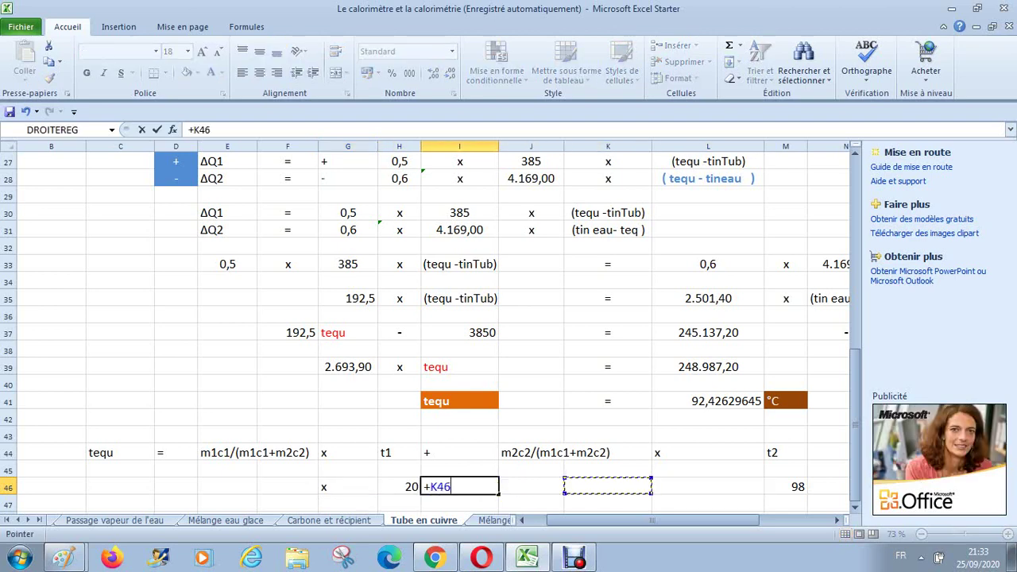
pyautogui.press('BackSpace')
pyautogui.press('BackSpace')
pyautogui.press('BackSpace')
pyautogui.press('Return')
# Put the multiplication sign x in L46, before the t2 value
pyautogui.press('Up')
pyautogui.press('Right')
pyautogui.press('Right')
pyautogui.press('Right')
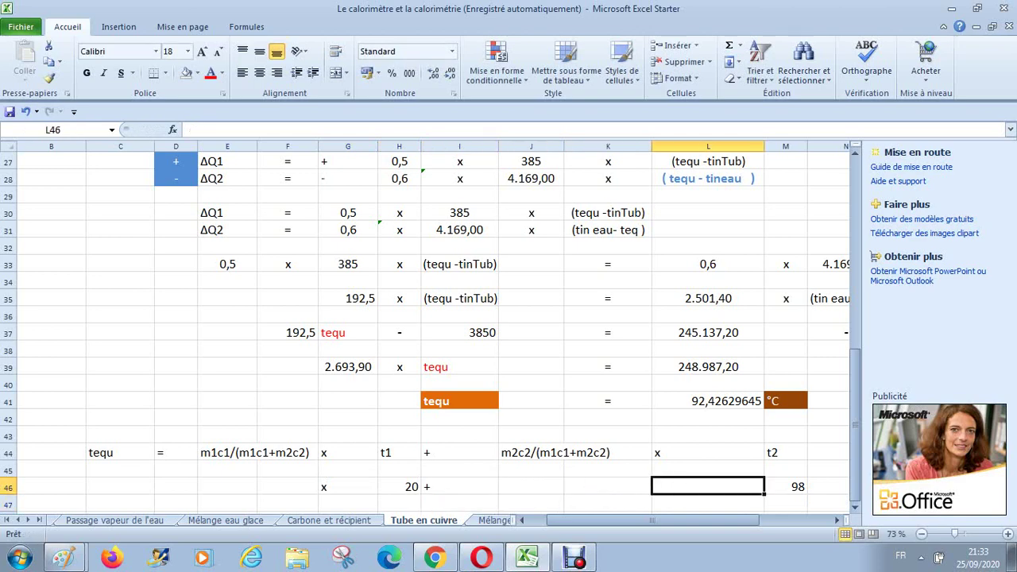
pyautogui.write('x')
pyautogui.press('Left')
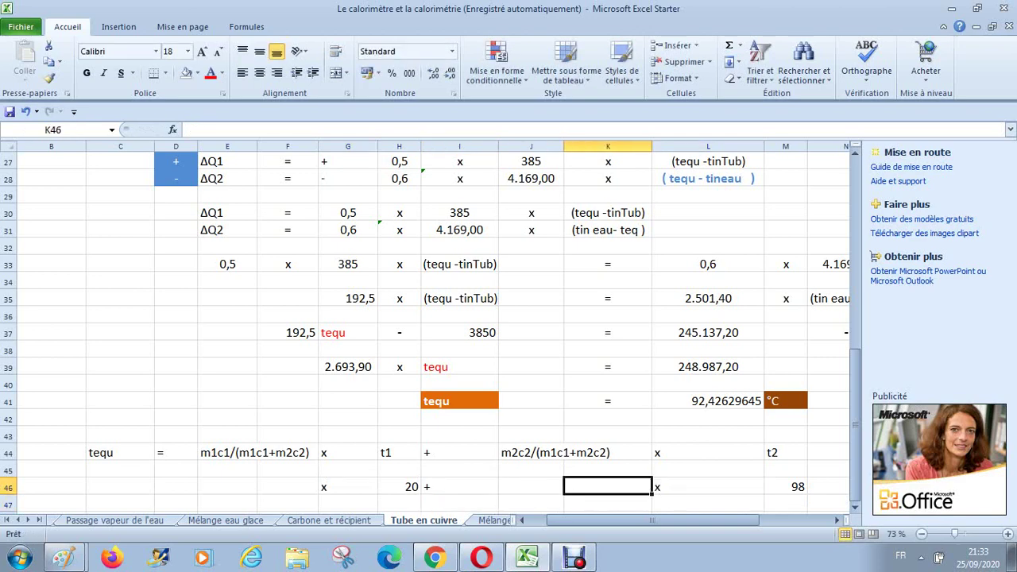
# Repeat tequ and the equals sign in C46:D46 by referencing C44 in C46 and filling the reference across to D46
pyautogui.press('Left')
pyautogui.press('Left')
pyautogui.press('Left')
pyautogui.press('Left')
pyautogui.press('Left')
pyautogui.press('Left')
pyautogui.press('Left')
pyautogui.press('Left')
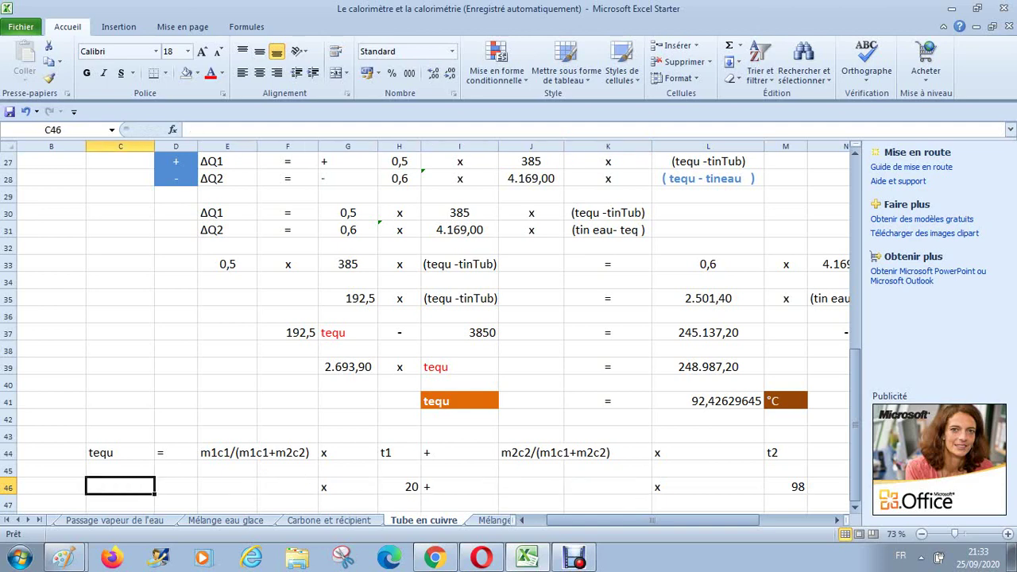
pyautogui.write('=')
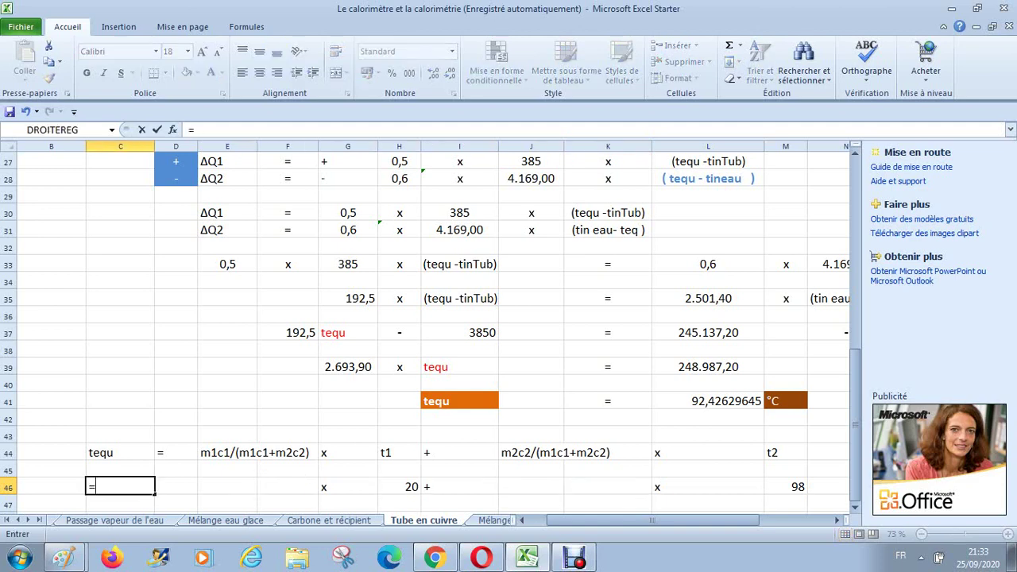
pyautogui.press('Up')
pyautogui.press('Up')
pyautogui.press('Return')
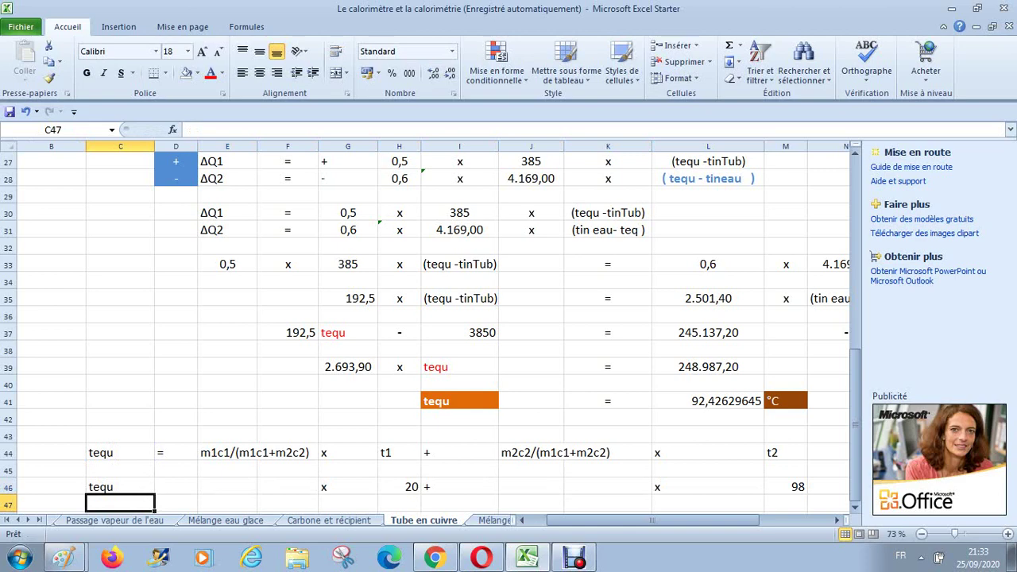
pyautogui.press('Up')
pyautogui.moveTo(154, 494); pyautogui.dragTo(192, 493)
# Review column E from the problem data at the start of the sheet down to the formula rows
pyautogui.click(227, 486)
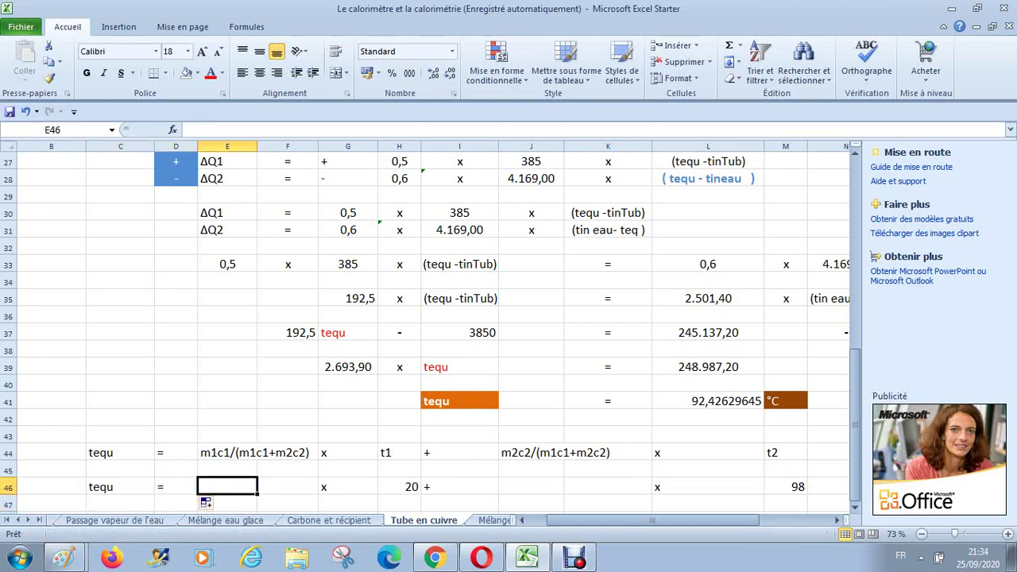
pyautogui.scroll(-1, 431, 325)
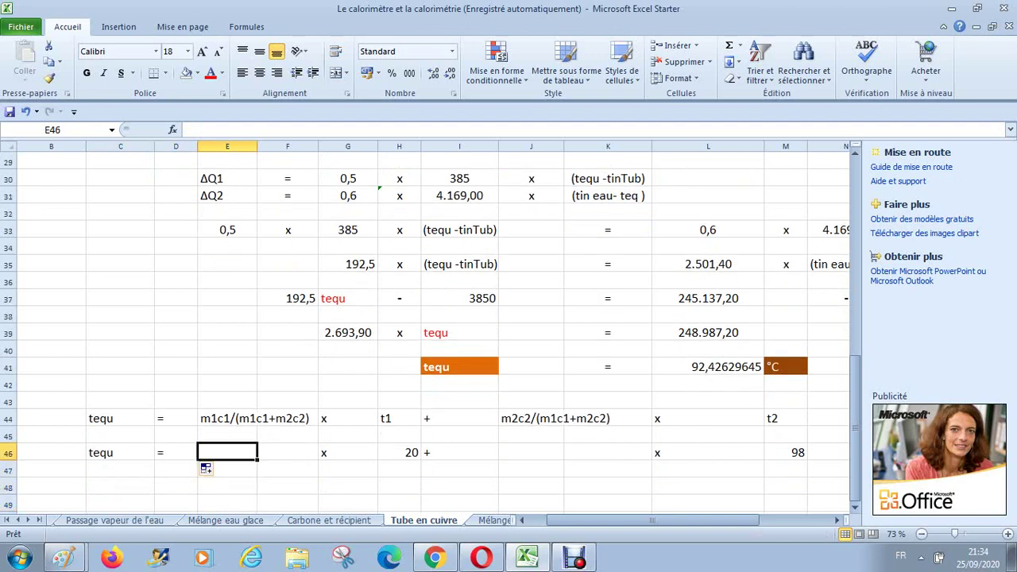
pyautogui.press('Up')
pyautogui.press('Up')
pyautogui.press('Up')
pyautogui.press('Up')
pyautogui.press('Up')
pyautogui.press('Up')
pyautogui.press('Up')
pyautogui.press('Up')
pyautogui.press('Up')
pyautogui.press('Up')
pyautogui.press('Up')
pyautogui.press('Up')
pyautogui.press('Up')
pyautogui.press('Up')
pyautogui.press('Up')
pyautogui.press('Up')
pyautogui.press('Up')
pyautogui.press('Up')
pyautogui.press('Up')
pyautogui.press('Up')
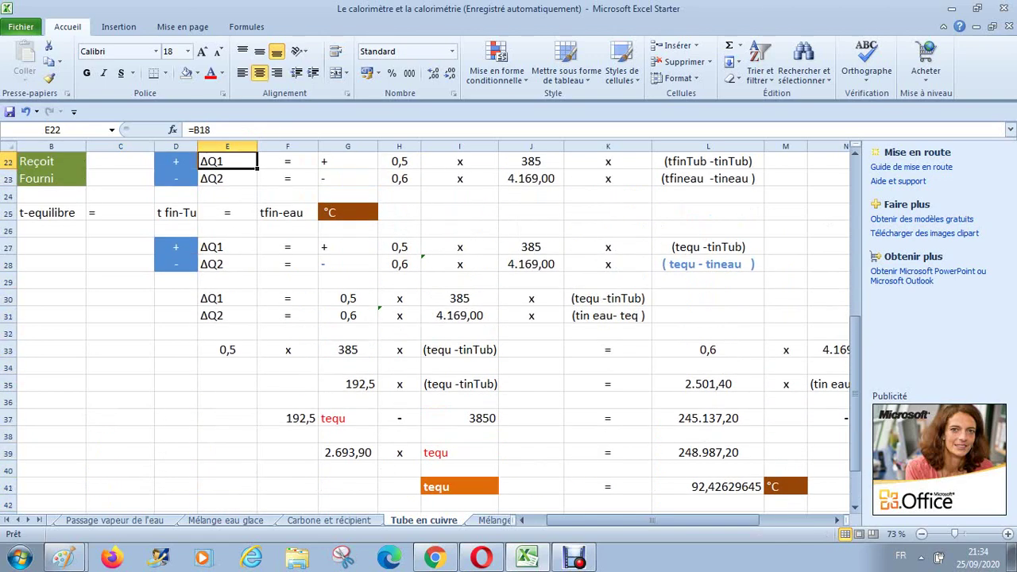
pyautogui.press('Up')
pyautogui.press('Up')
pyautogui.press('Up')
pyautogui.press('Up')
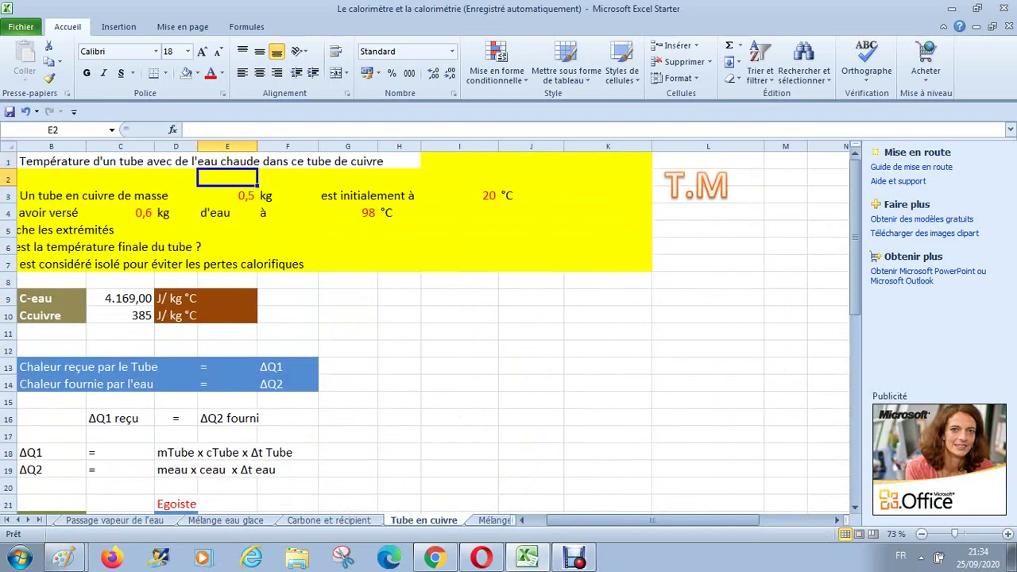
pyautogui.press('Down')
pyautogui.press('Down')
pyautogui.press('Down')
pyautogui.press('Down')
pyautogui.press('Down')
pyautogui.press('Down')
pyautogui.press('Down')
pyautogui.press('Down')
pyautogui.press('Down')
pyautogui.press('Down')
pyautogui.press('Down')
pyautogui.press('Down')
pyautogui.press('Down')
pyautogui.press('Down')
pyautogui.press('Down')
pyautogui.press('Down')
pyautogui.press('Down')
pyautogui.press('Down')
pyautogui.press('Down')
pyautogui.press('Down')
pyautogui.press('Down')
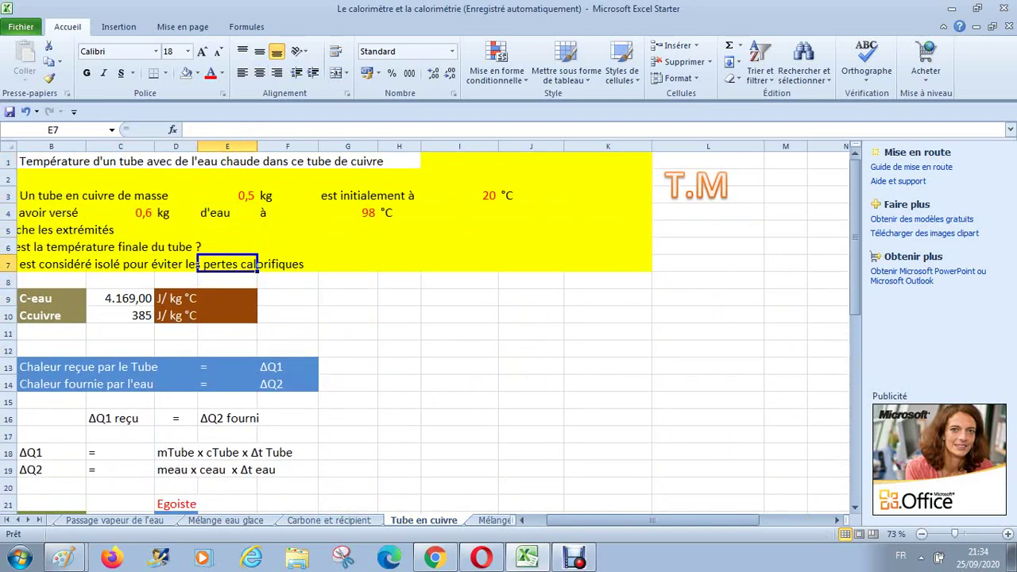
pyautogui.press('Down')
pyautogui.press('Down')
pyautogui.press('Down')
pyautogui.press('Down')
pyautogui.press('Down')
pyautogui.press('Down')
pyautogui.press('Down')
pyautogui.press('Down')
pyautogui.press('Down')
pyautogui.press('Down')
pyautogui.press('Down')
pyautogui.press('Down')
pyautogui.press('Down')
pyautogui.press('Down')
pyautogui.press('Up')
pyautogui.press('Up')
pyautogui.press('Up')
pyautogui.press('Up')
pyautogui.press('Up')
pyautogui.press('Up')
pyautogui.press('Up')
pyautogui.press('Up')
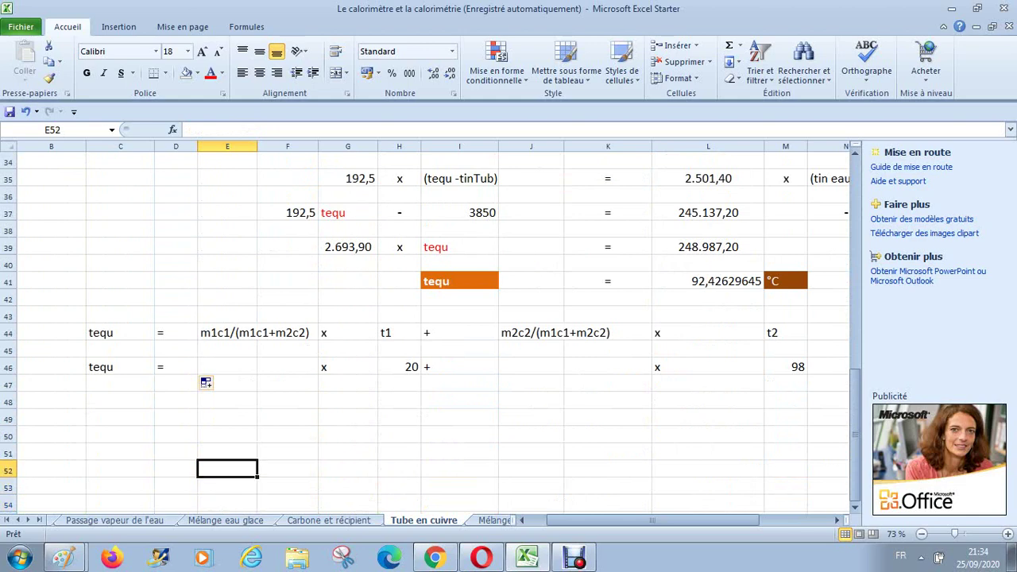
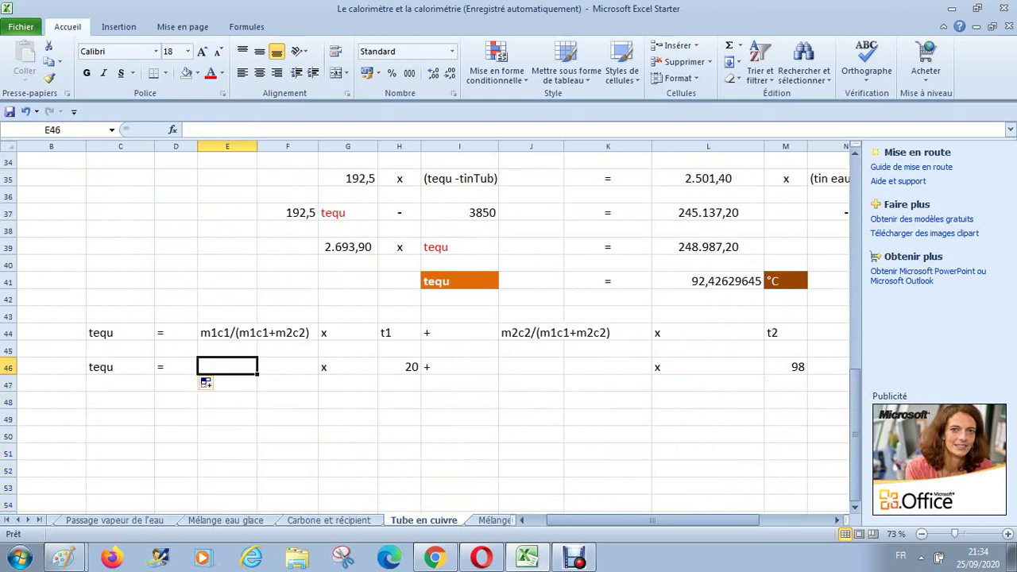
# Calculate the first fraction m1c1/(m1c1+m2c2) in E46 with the formula =E3*C10/(E3*C10+C4*C9)
pyautogui.write('=')
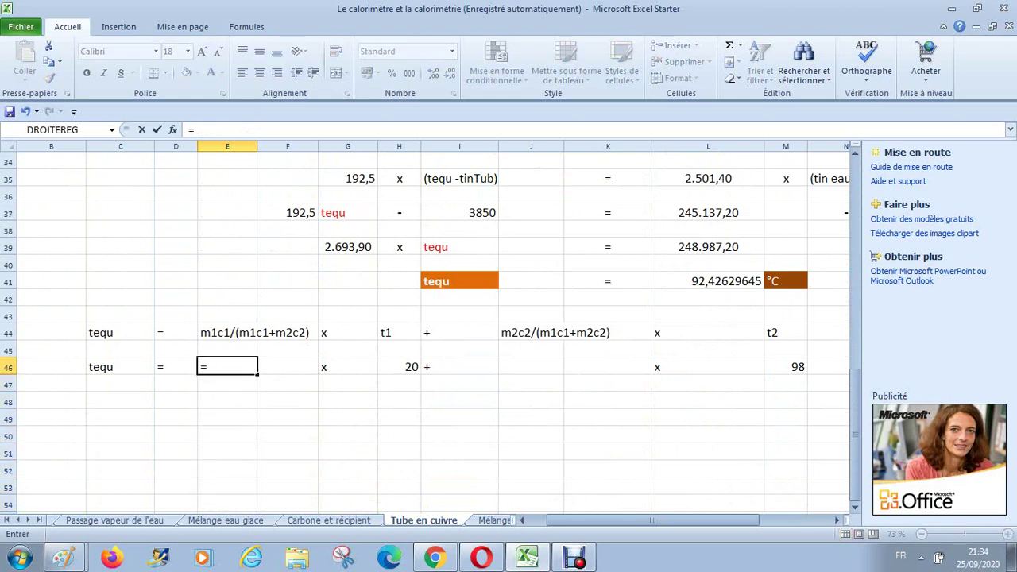
pyautogui.moveTo(855, 426); pyautogui.dragTo(854, 216)
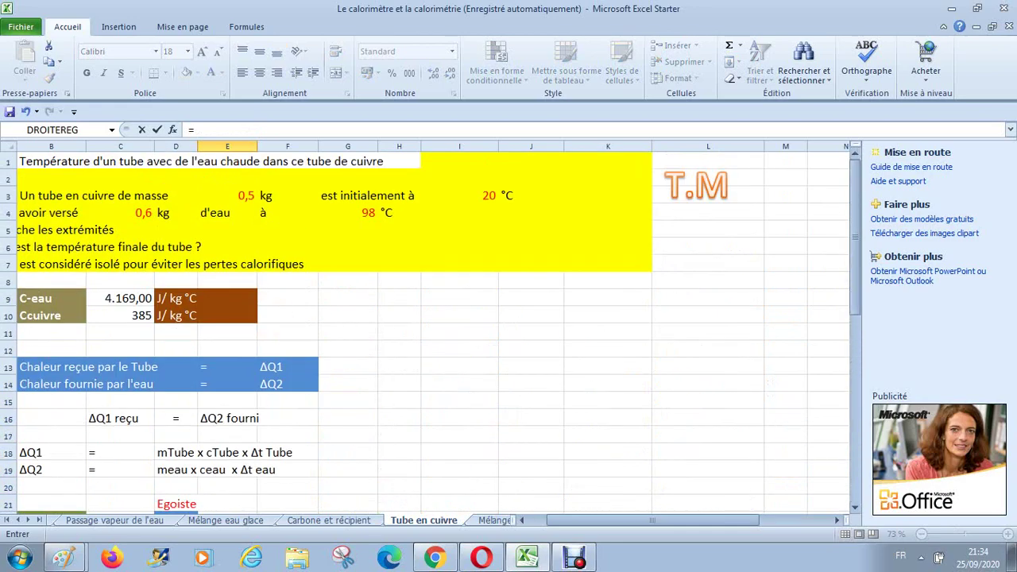
pyautogui.click(227, 196)
pyautogui.write('*')
pyautogui.click(121, 315)
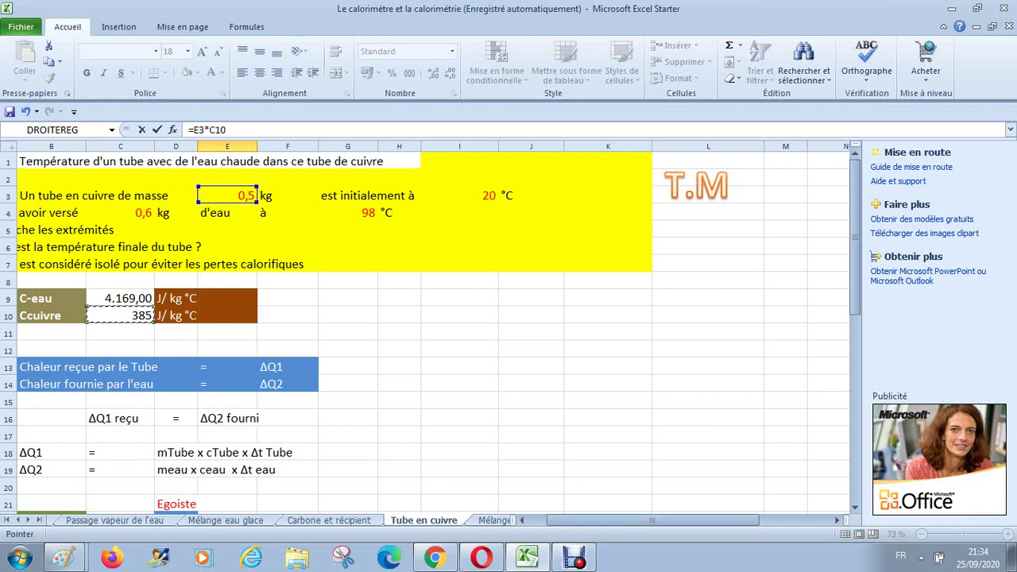
pyautogui.write('/(')
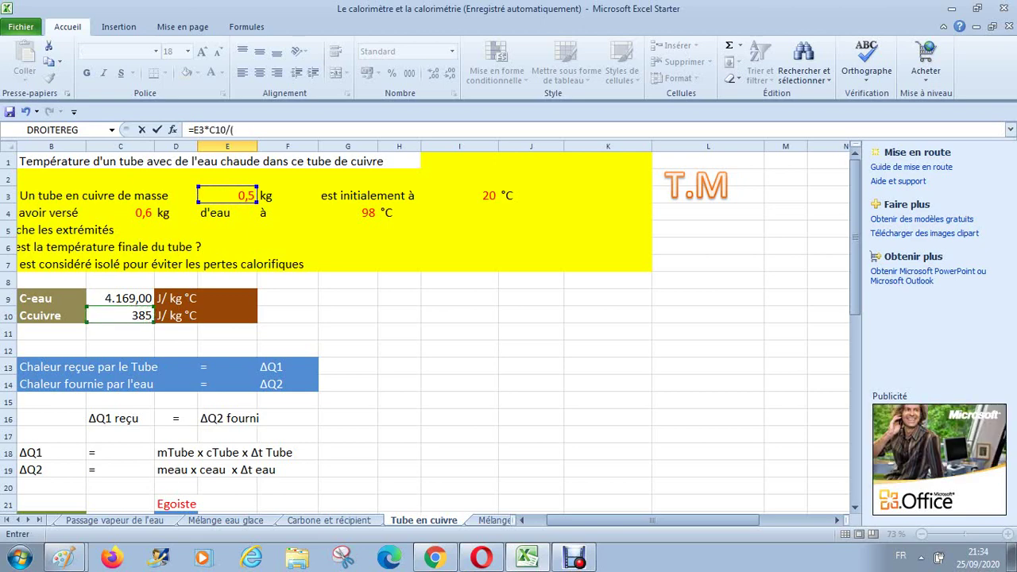
pyautogui.click(227, 195)
pyautogui.write('*')
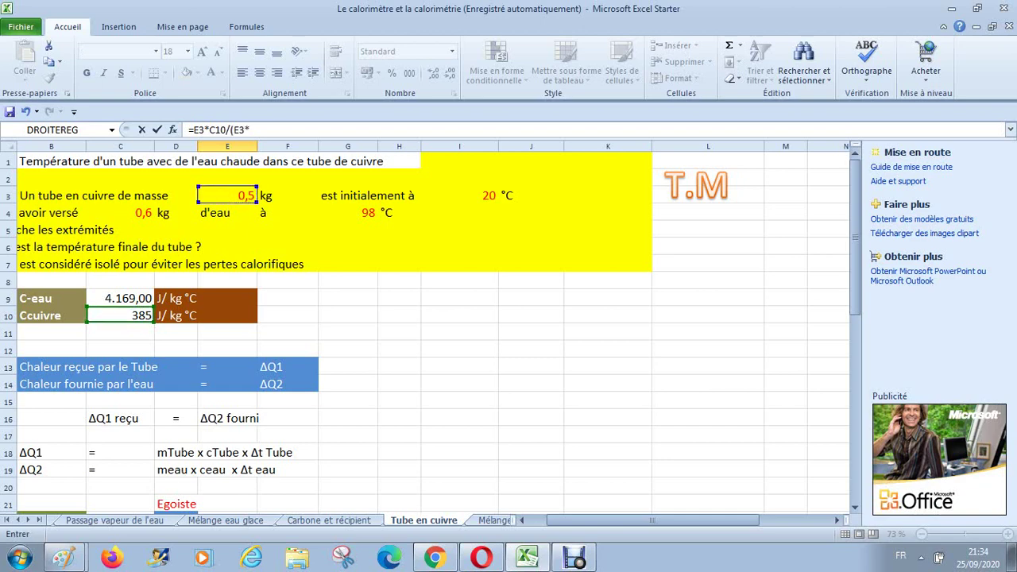
pyautogui.click(120, 315)
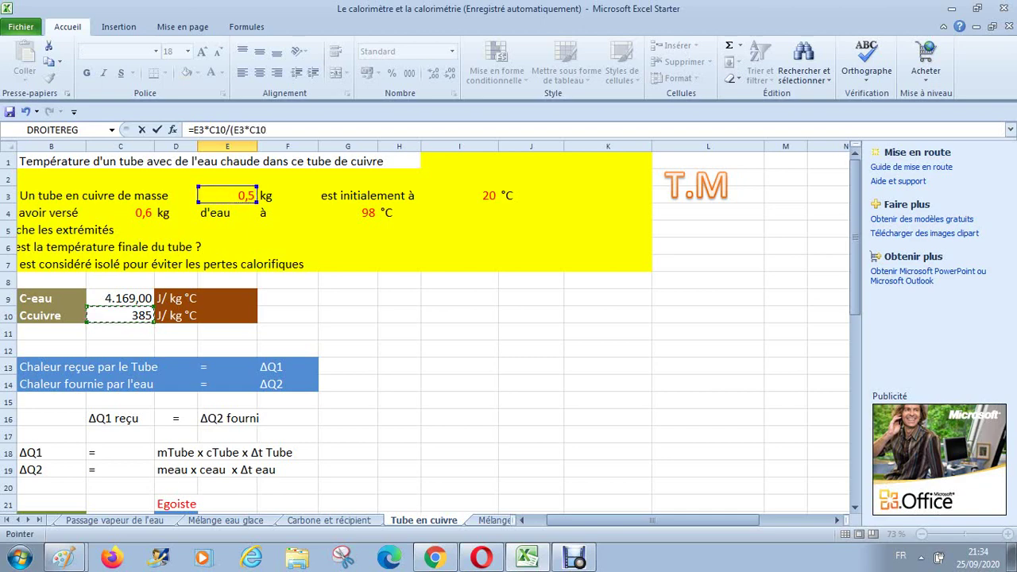
pyautogui.write('+')
pyautogui.click(120, 213)
pyautogui.write('*')
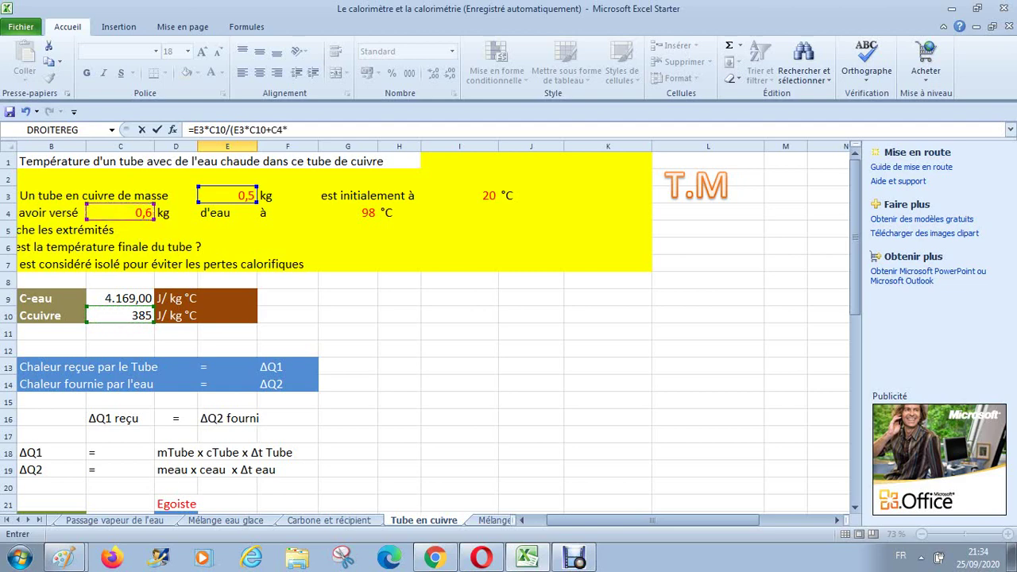
pyautogui.click(120, 298)
pyautogui.press('Return')
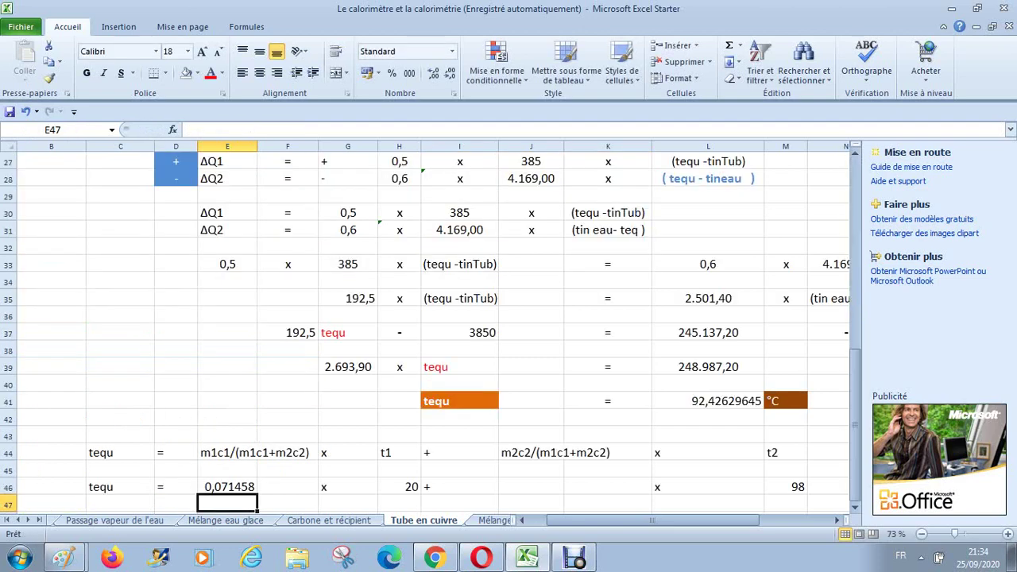
# Calculate the second fraction m2c2/(m1c1+m2c2) in J46 as one minus the first fraction, with the formula =1-E46
pyautogui.click(228, 487)
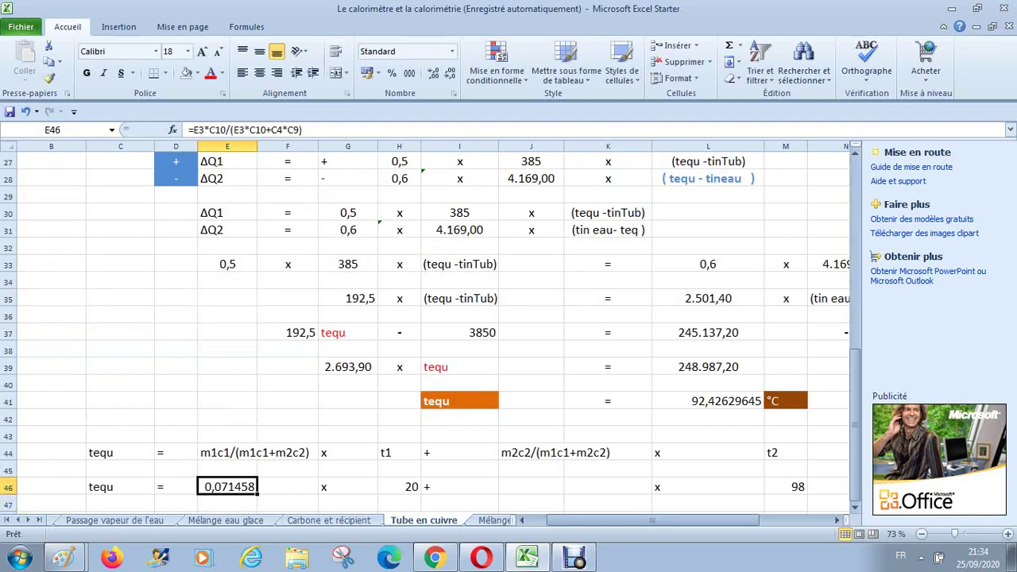
pyautogui.press('Right')
pyautogui.press('Right')
pyautogui.press('Right')
pyautogui.press('Right')
pyautogui.press('Right')
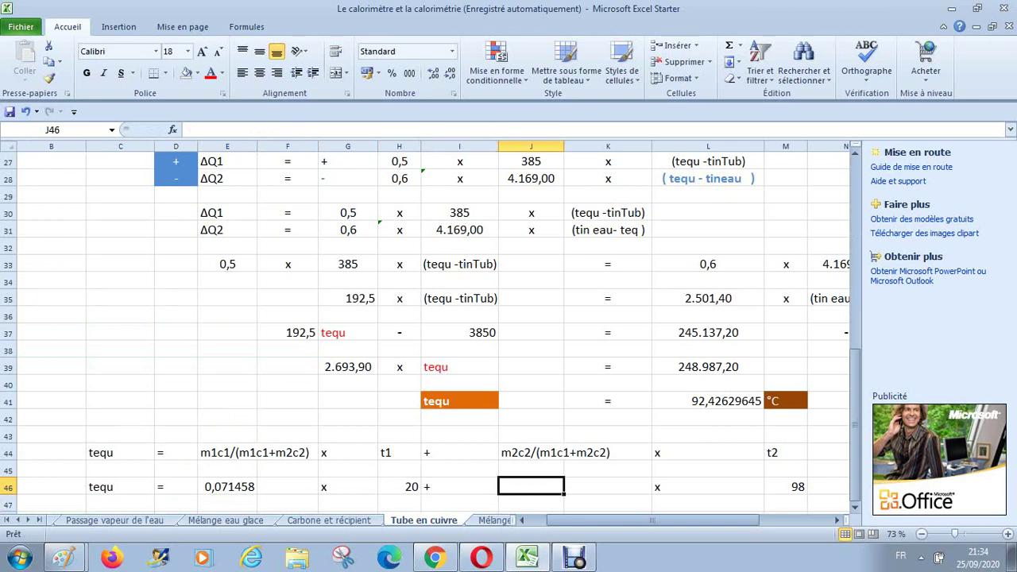
pyautogui.write('1-')
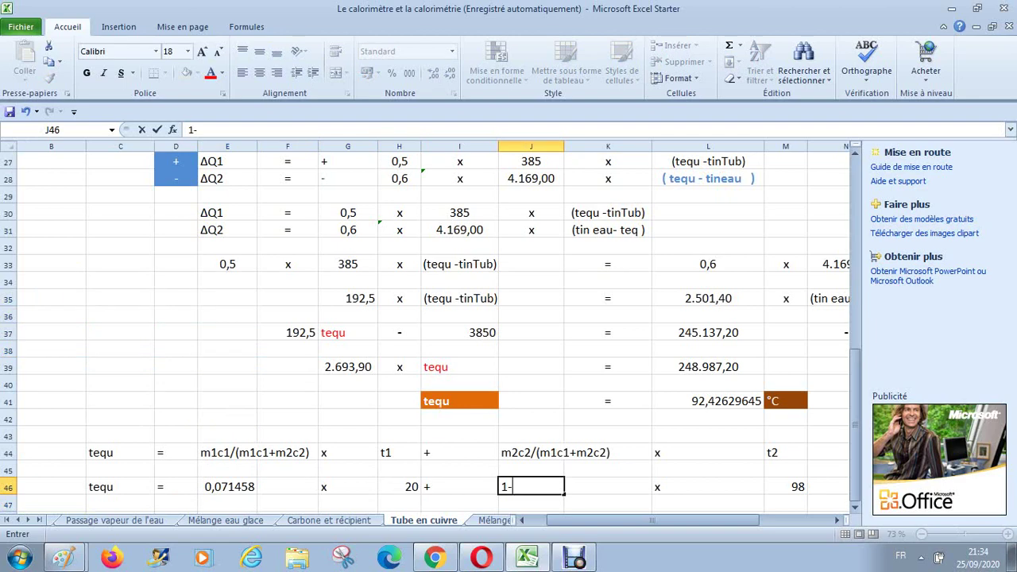
pyautogui.click(227, 487)
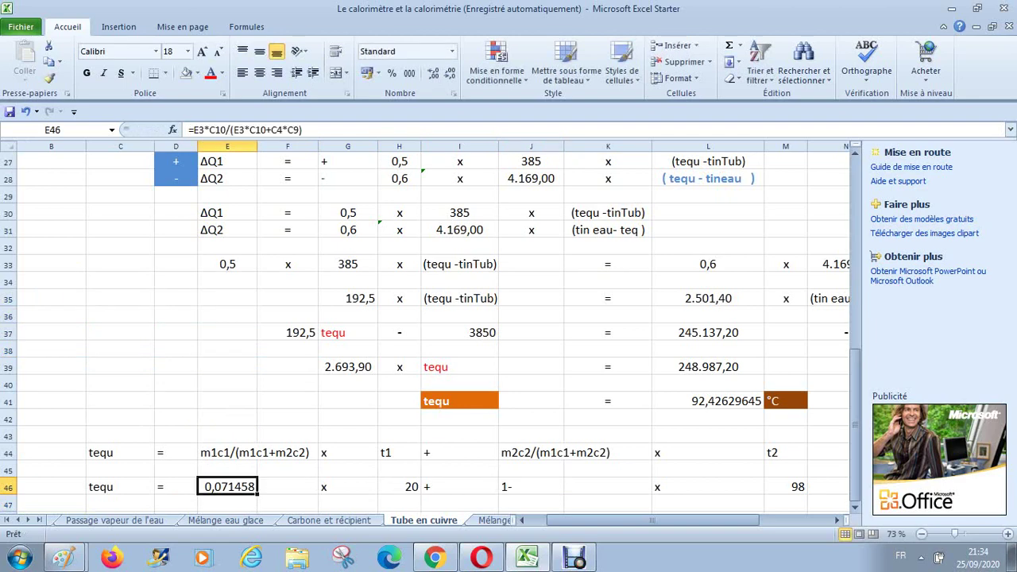
pyautogui.click(530, 487)
pyautogui.write('=')
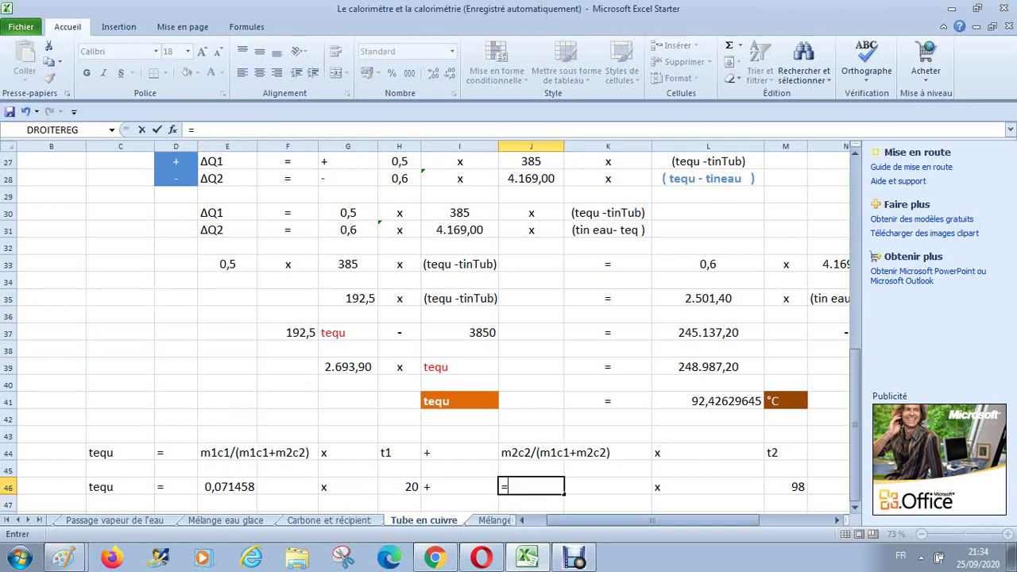
pyautogui.write('1-')
pyautogui.click(227, 487)
pyautogui.press('Return')
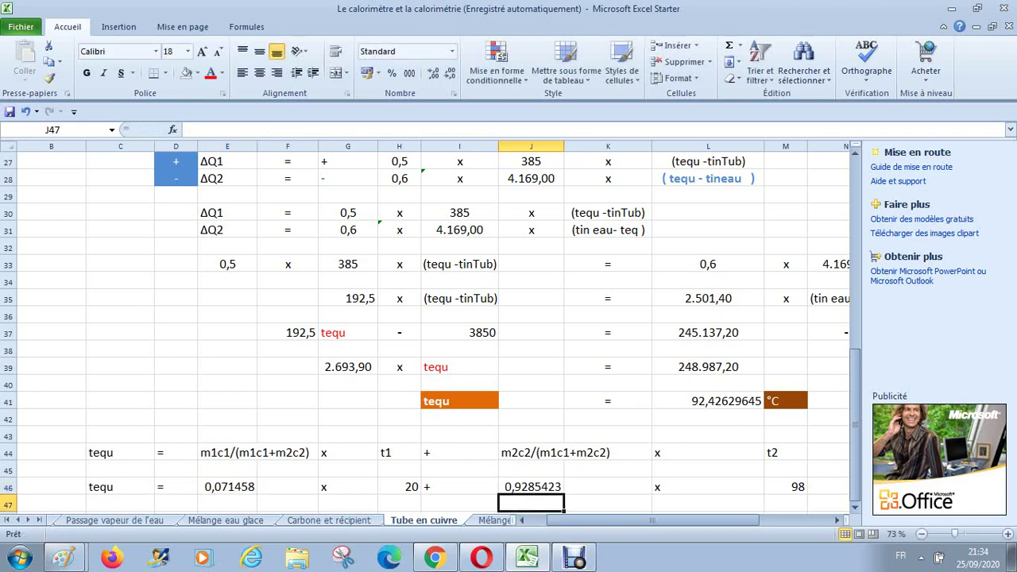
# Center the contents of rows 44 to 47 horizontally
pyautogui.press('Up')
pyautogui.press('Up')
pyautogui.press('Down')
pyautogui.press('Down')
pyautogui.press('Down')
pyautogui.press('Down')
pyautogui.press('Down')
pyautogui.press('Down')
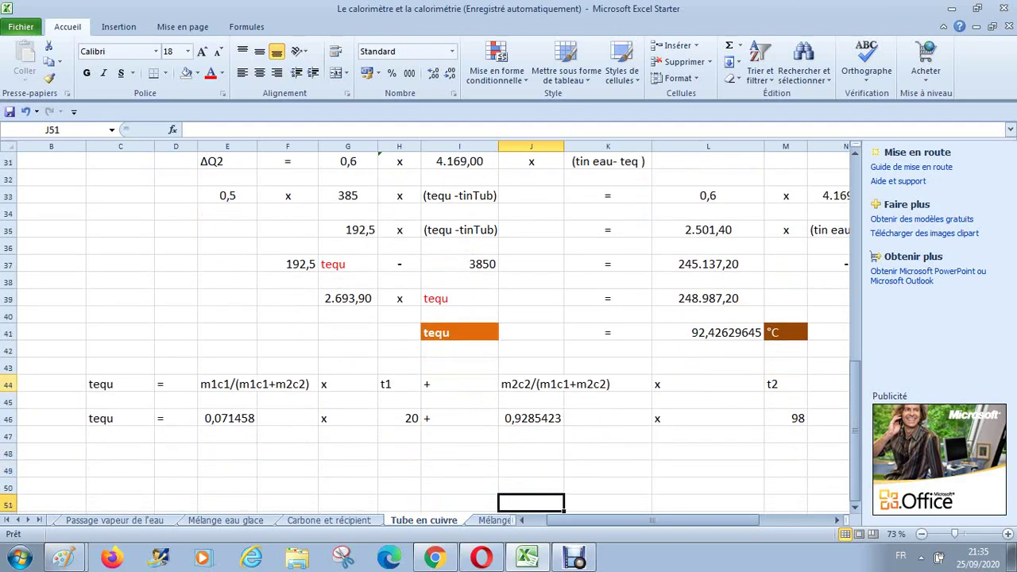
pyautogui.moveTo(8, 385); pyautogui.dragTo(8, 437)
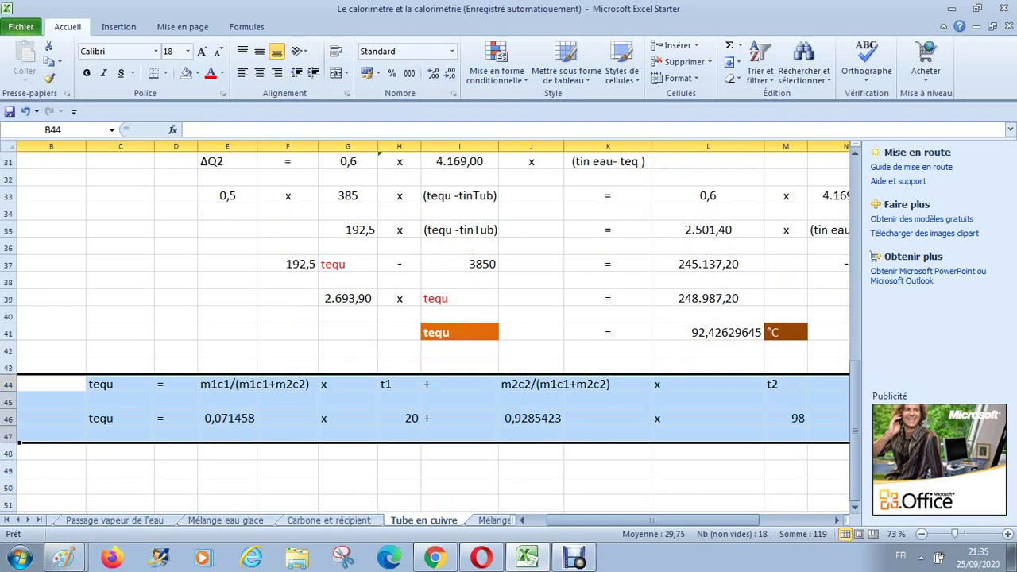
pyautogui.click(259, 73)
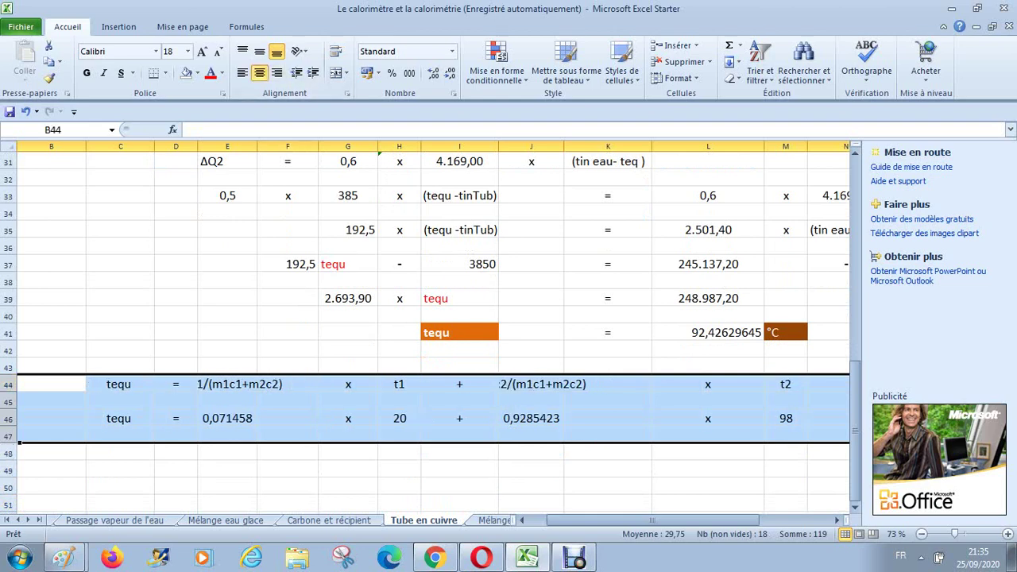
# Repeat the tequ label in C48 by referencing C46, and put an equals sign in D48
pyautogui.click(120, 470)
pyautogui.click(119, 453)
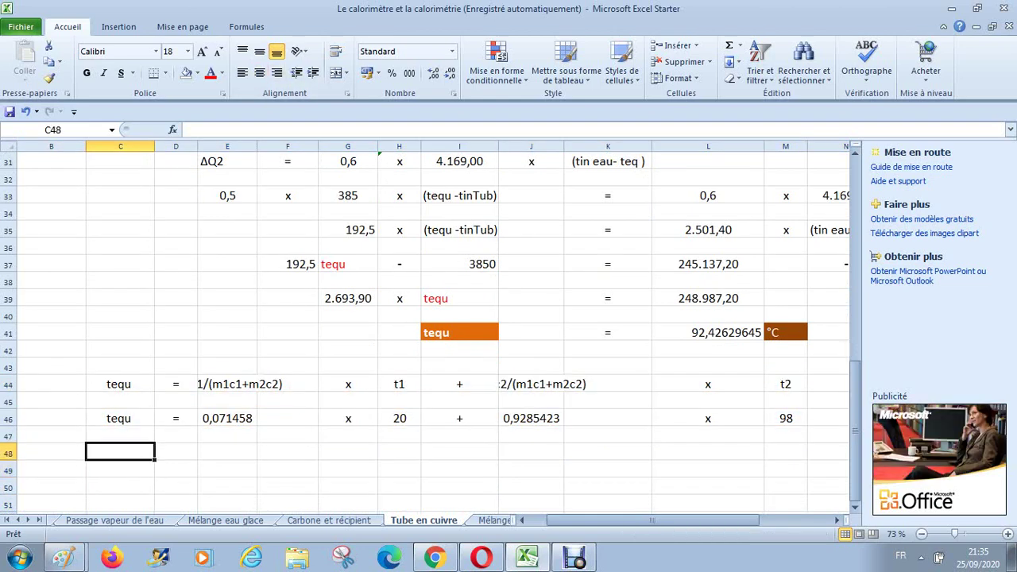
pyautogui.write('=')
pyautogui.press('Up')
pyautogui.press('Up')
pyautogui.press('Return')
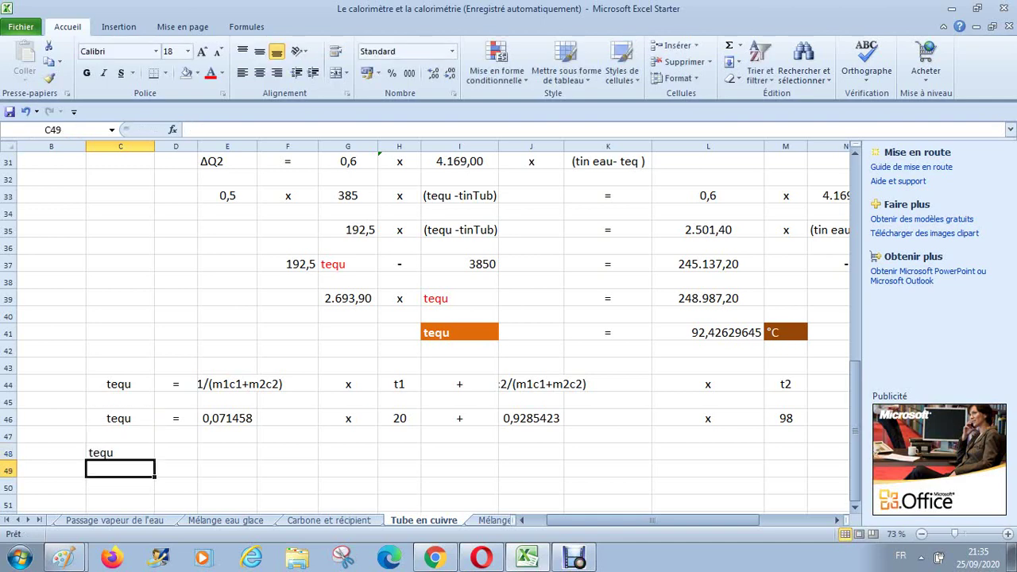
pyautogui.click(175, 453)
pyautogui.write('=')
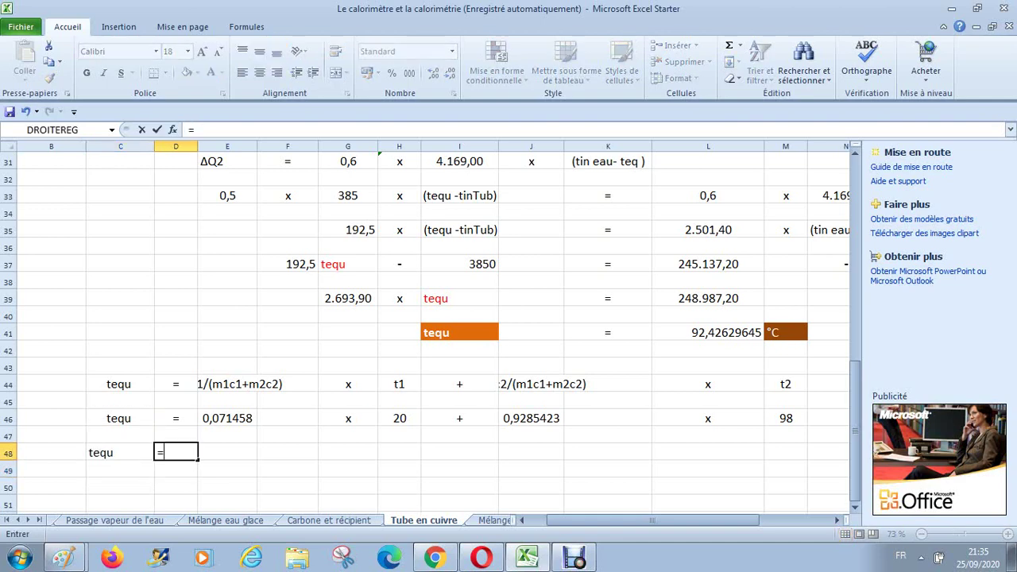
pyautogui.press('Return')
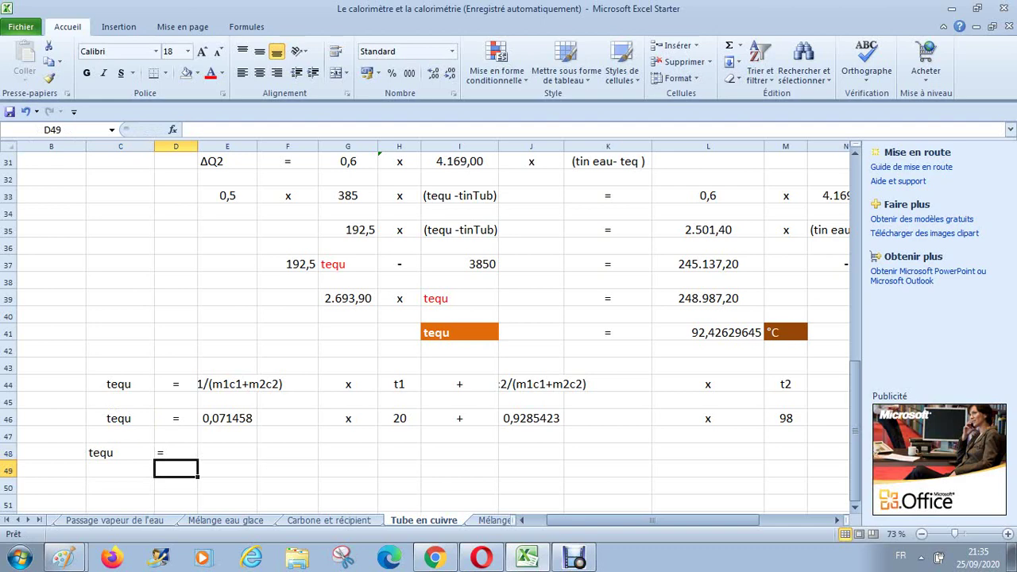
# Calculate the equilibrium temperature in E48 with the formula =E46*H46+J46*M46
pyautogui.click(227, 452)
pyautogui.write('=')
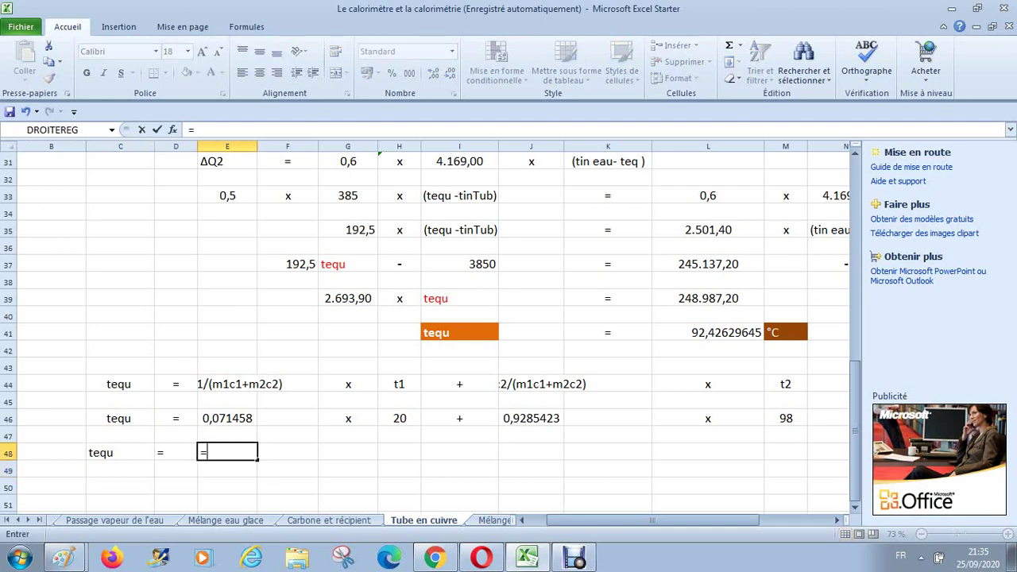
pyautogui.click(228, 419)
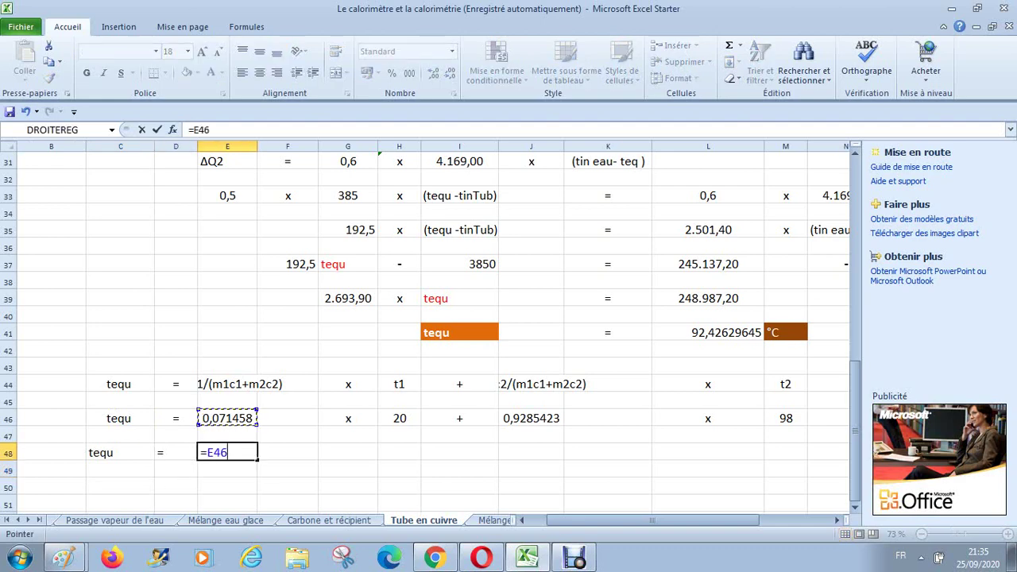
pyautogui.write('*')
pyautogui.click(399, 419)
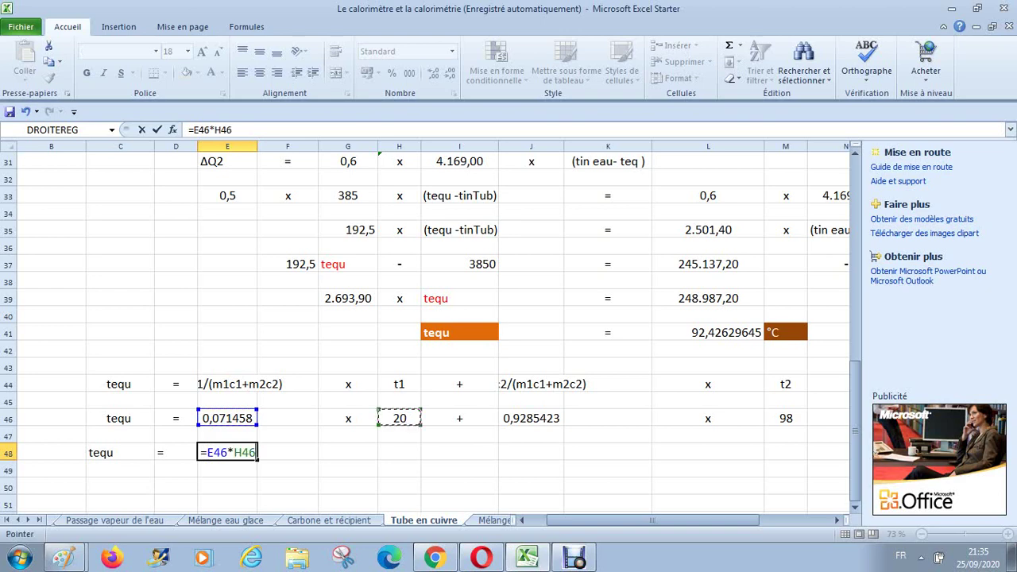
pyautogui.write('+')
pyautogui.click(530, 418)
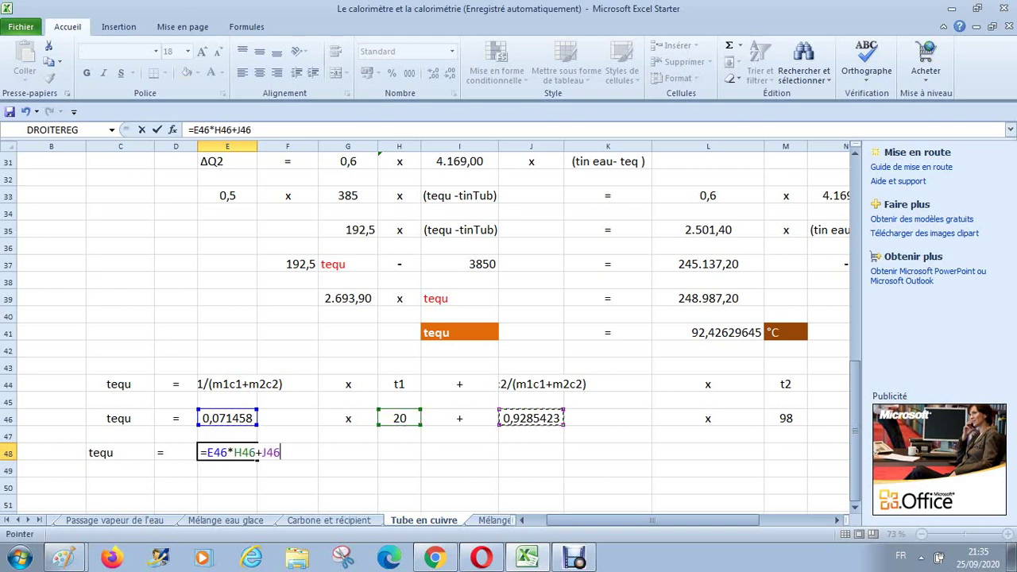
pyautogui.write('*')
pyautogui.click(786, 418)
pyautogui.press('Return')
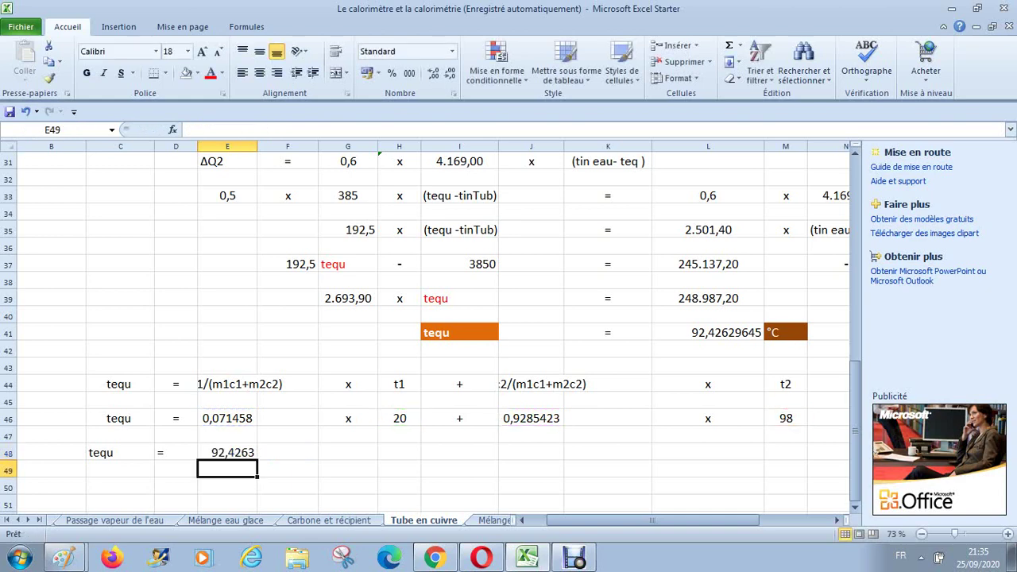
# Compare the tequ result in E48 and its row 46 terms with the earlier tequ result in L41
pyautogui.click(227, 452)
pyautogui.press('Up')
pyautogui.press('Up')
pyautogui.press('Up')
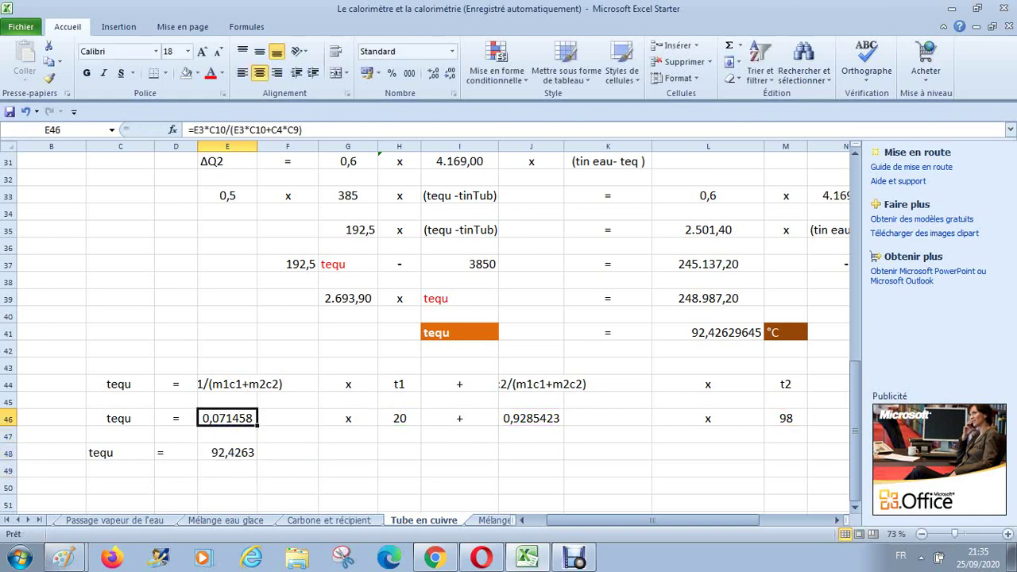
pyautogui.press('Right')
pyautogui.press('Right')
pyautogui.press('Right')
pyautogui.press('Up')
pyautogui.press('Up')
pyautogui.press('Right')
pyautogui.press('Right')
pyautogui.press('Right')
pyautogui.press('Right')
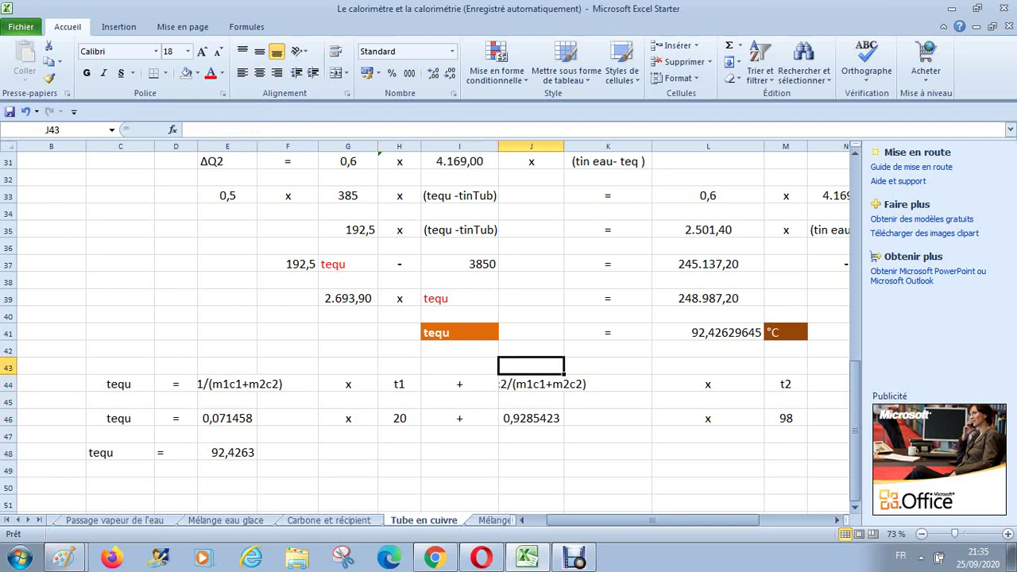
pyautogui.press('Up')
pyautogui.press('Up')
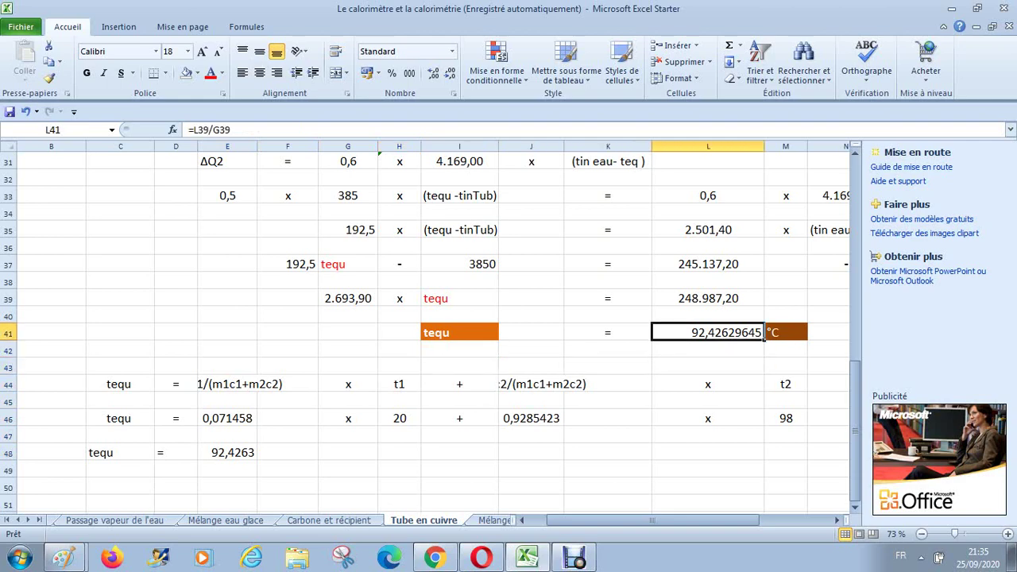
# Center C48:E48 and copy the °C unit cell from M41 into F48
pyautogui.moveTo(104, 452); pyautogui.dragTo(239, 451)
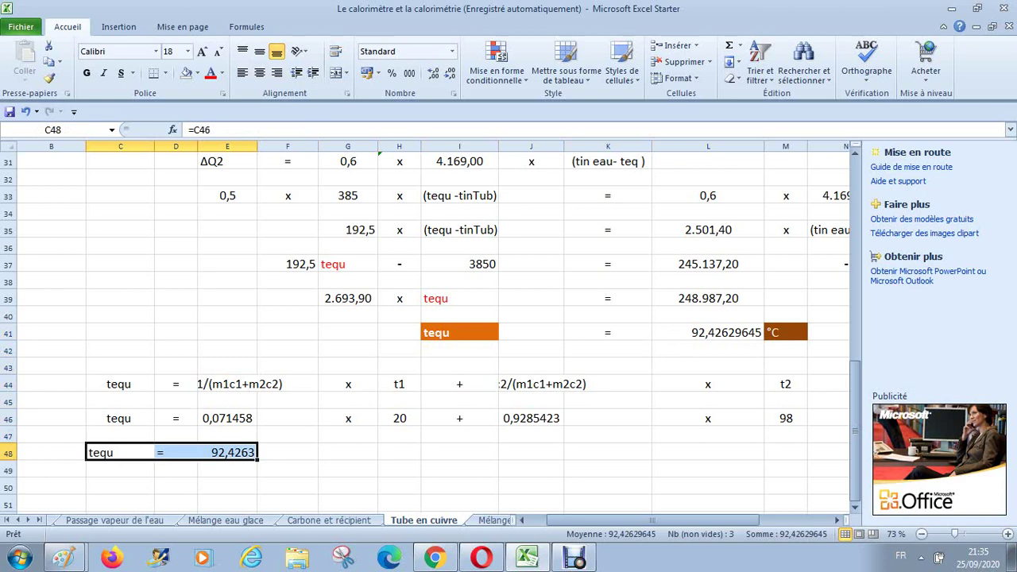
pyautogui.click(260, 73)
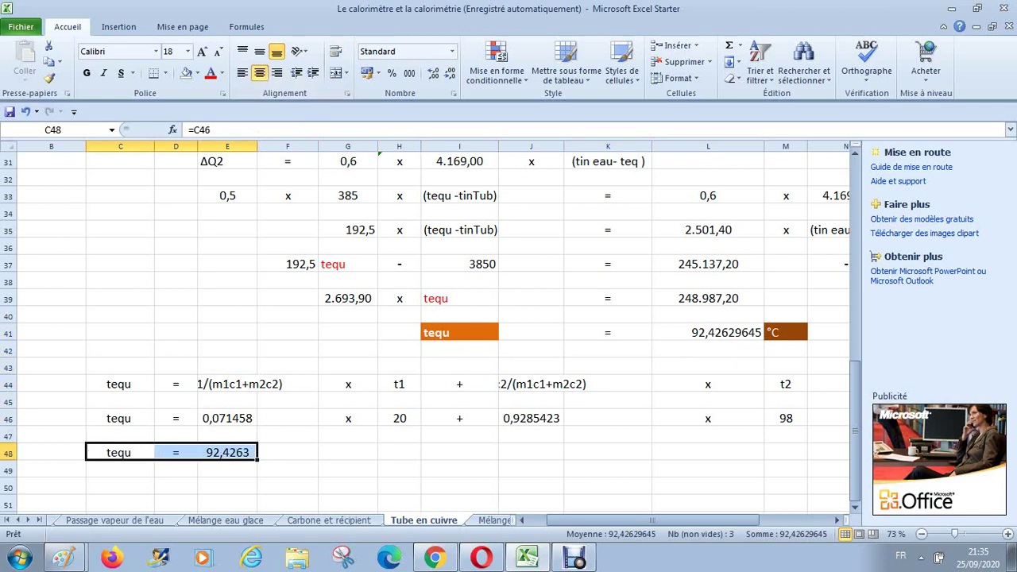
pyautogui.click(348, 451)
pyautogui.click(287, 451)
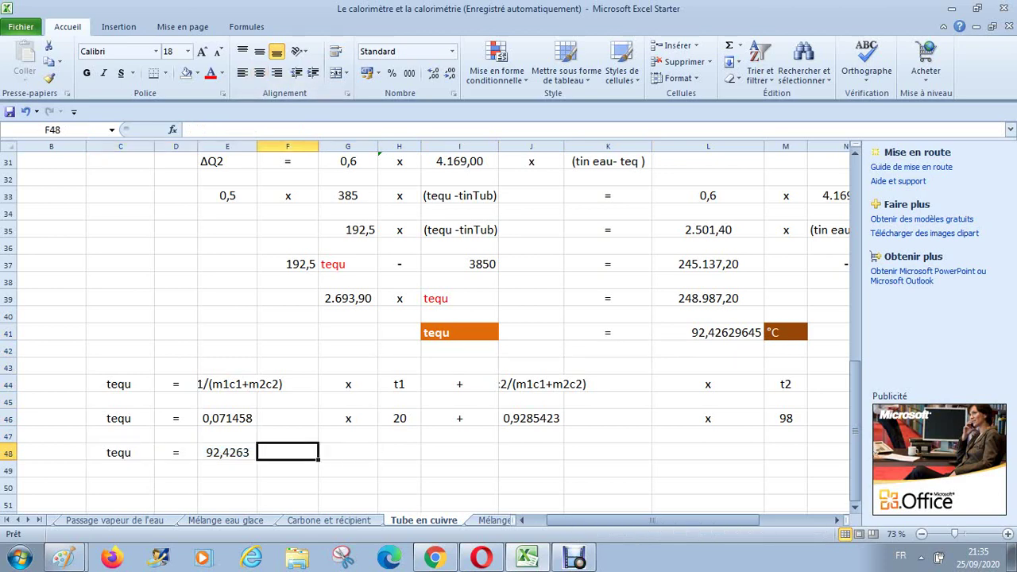
pyautogui.click(785, 332)
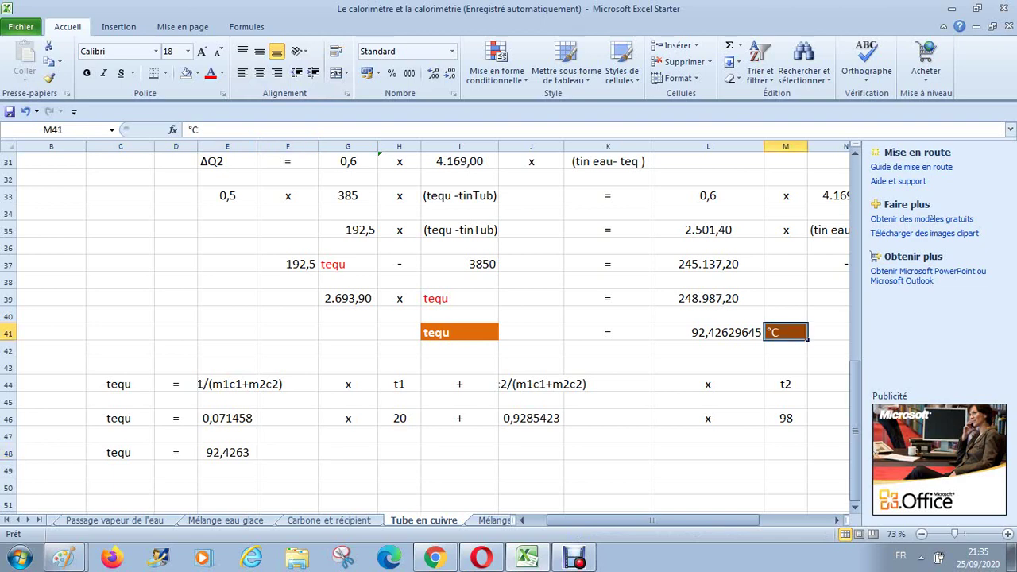
pyautogui.hotkey('ctrl', 'c')
pyautogui.click(288, 452)
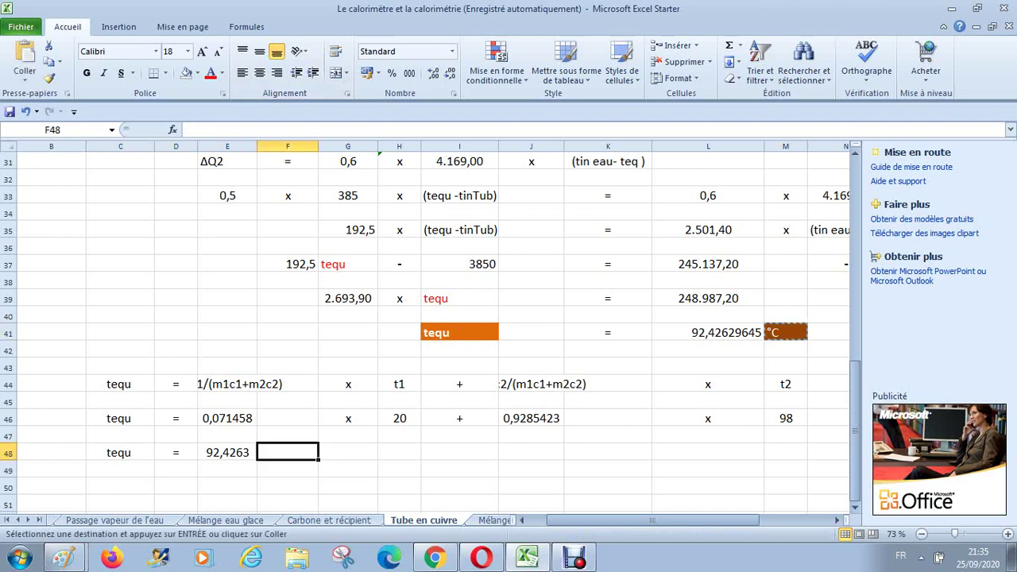
pyautogui.hotkey('ctrl', 'v')
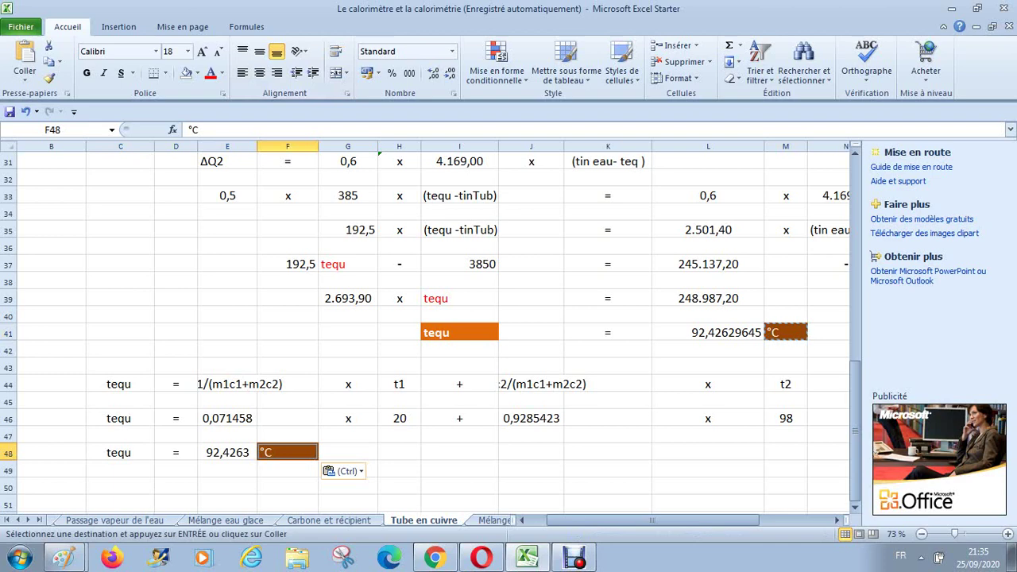
pyautogui.click(348, 452)
pyautogui.press('Escape')
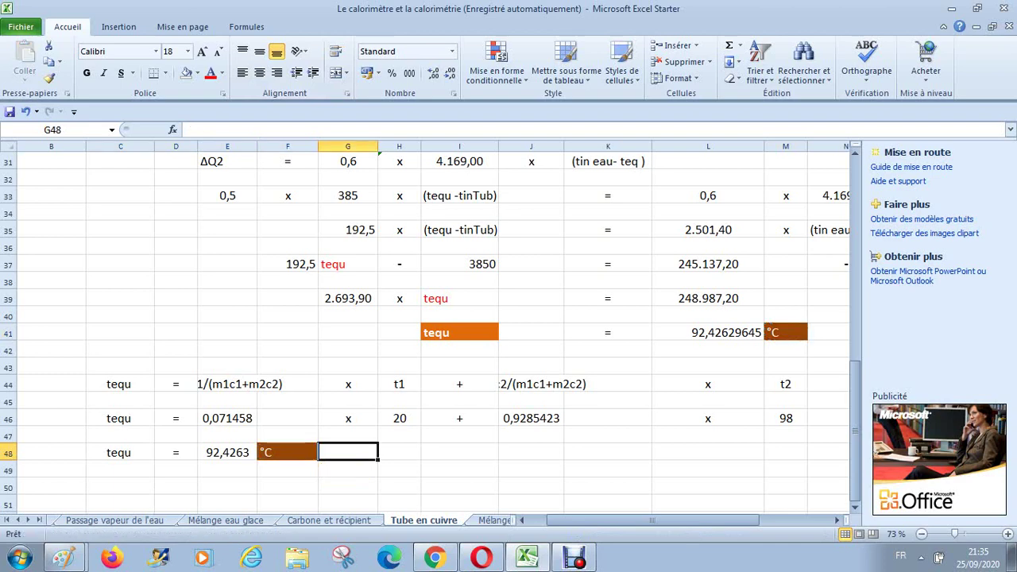
# Copy the orange fill and bold white formatting of the tequ label in I41 onto C48
pyautogui.click(459, 333)
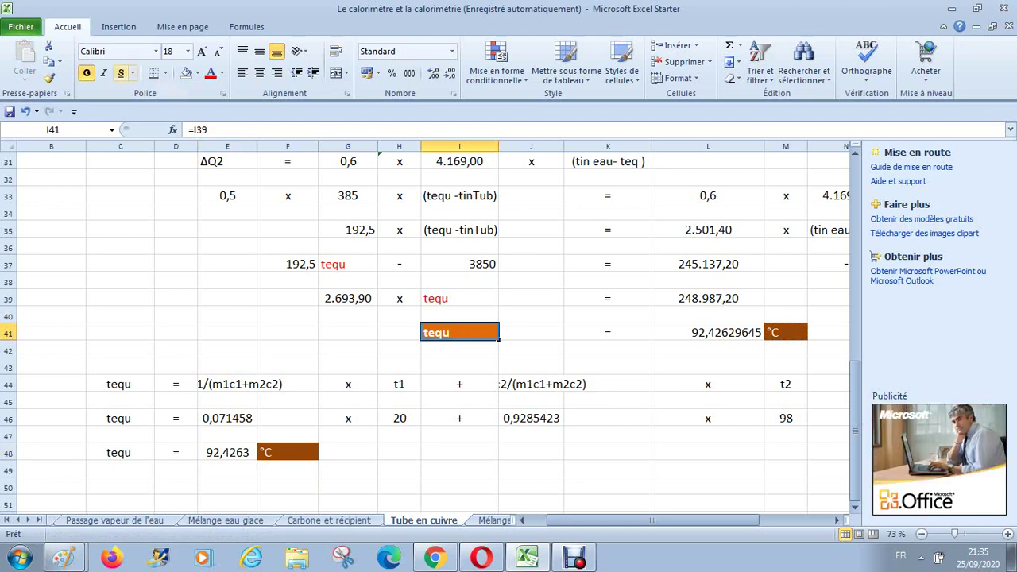
pyautogui.click(48, 77)
pyautogui.click(120, 452)
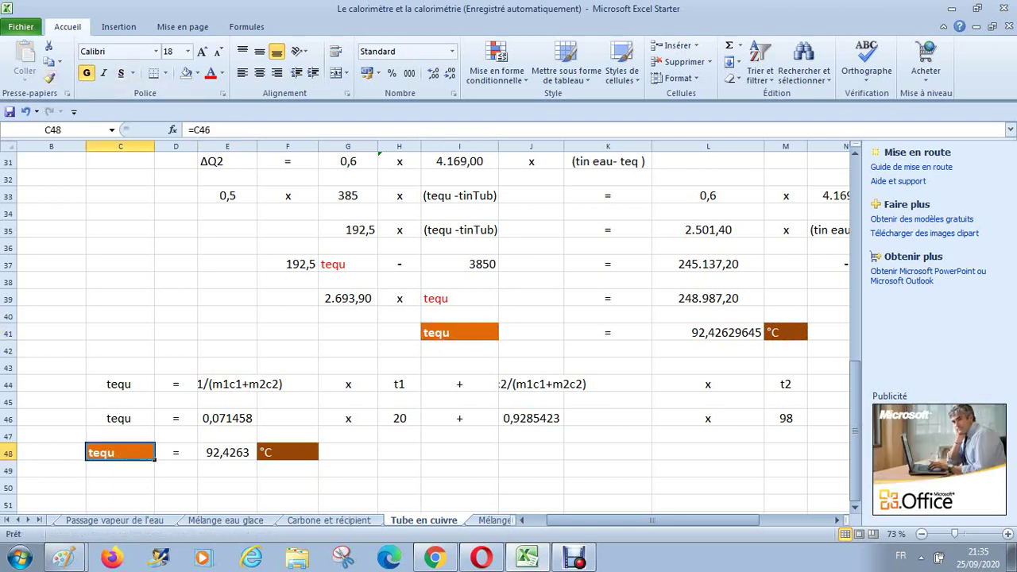
pyautogui.click(175, 486)
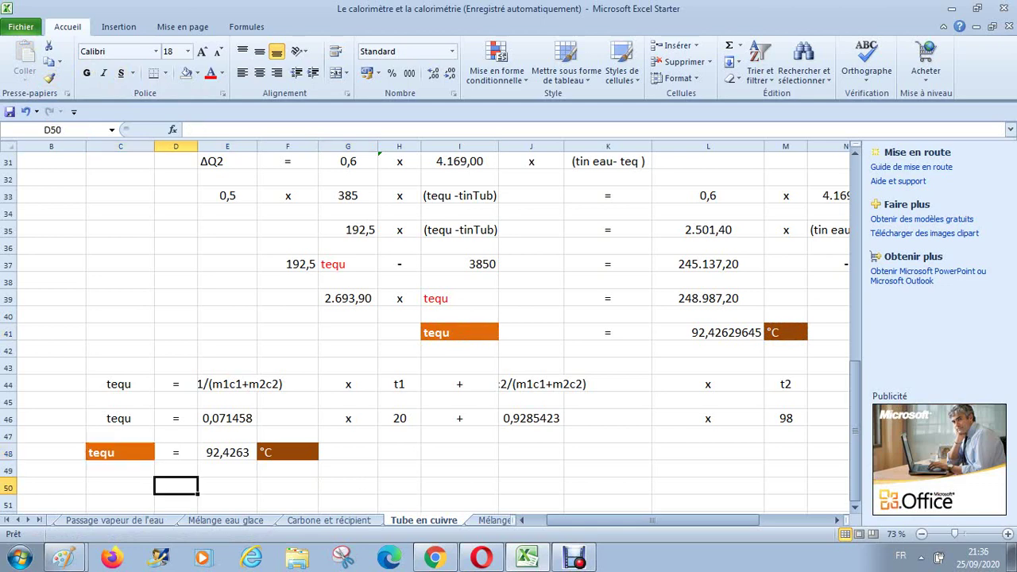
# Compare the formula result in C48:F48 with the earlier result in I41:M41
pyautogui.moveTo(120, 452); pyautogui.dragTo(288, 452)
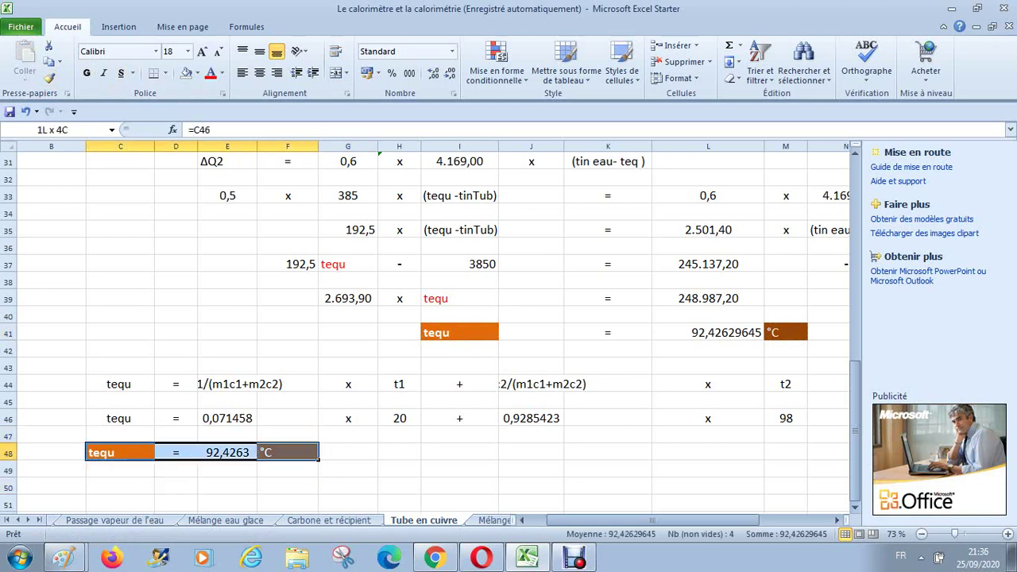
pyautogui.click(288, 452)
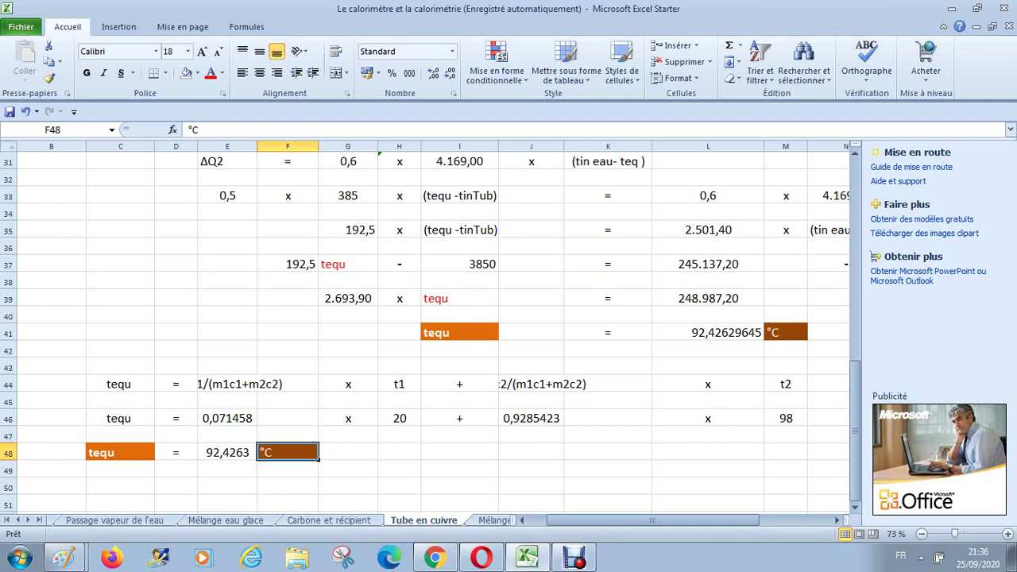
pyautogui.moveTo(459, 333); pyautogui.dragTo(786, 332)
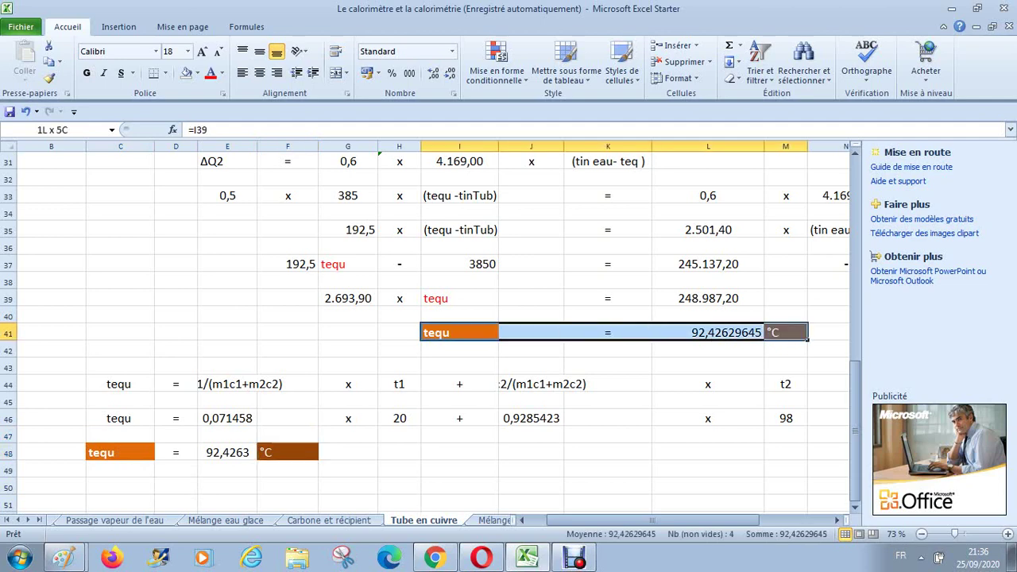
pyautogui.click(708, 401)
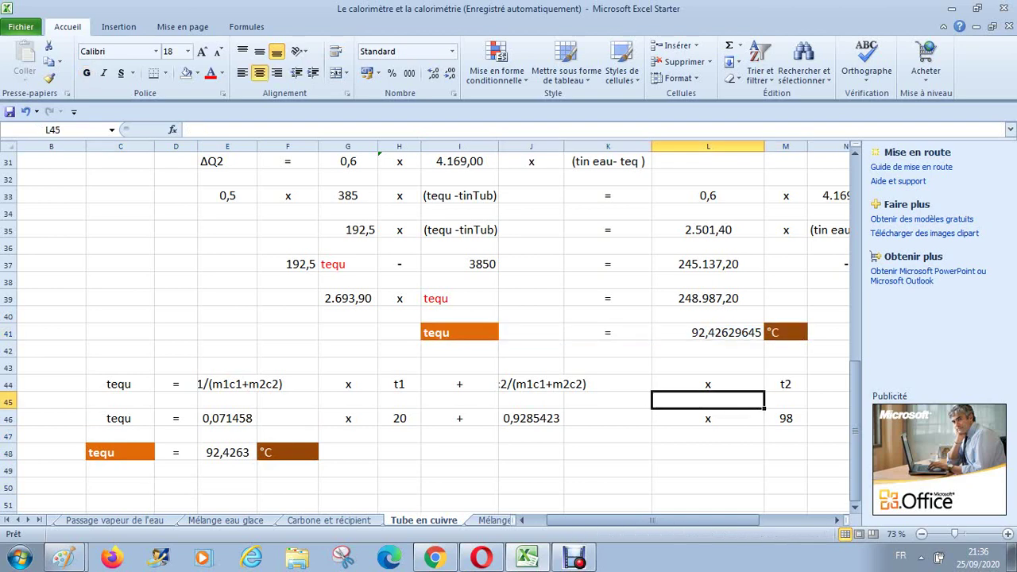
# Move the tequ result block C48:F48 so that it starts at I48, under the earlier tequ label
pyautogui.moveTo(120, 452); pyautogui.dragTo(288, 452)
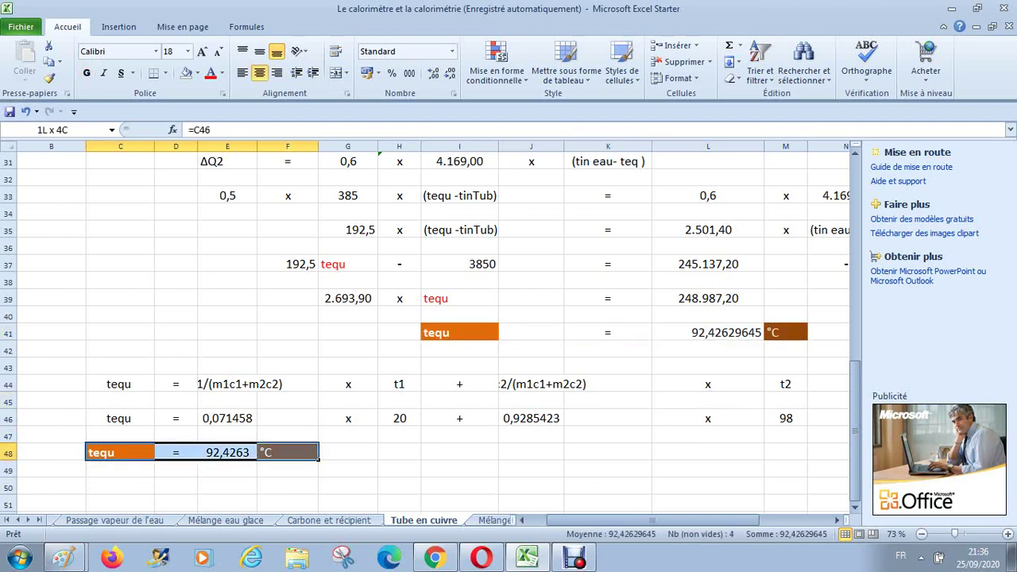
pyautogui.hotkey('ctrl', 'c')
pyautogui.click(459, 452)
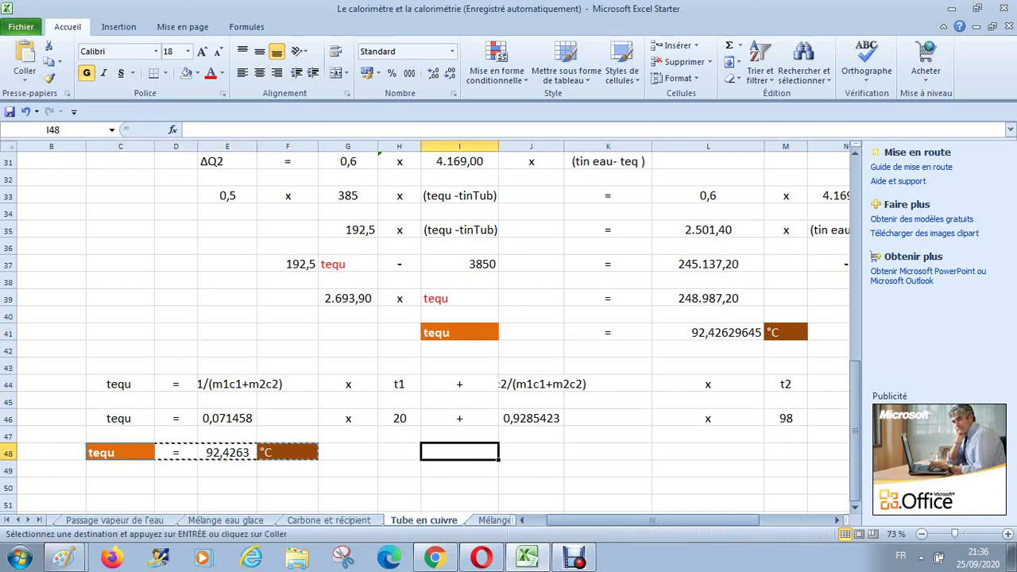
pyautogui.hotkey('ctrl', 'v')
pyautogui.click(348, 470)
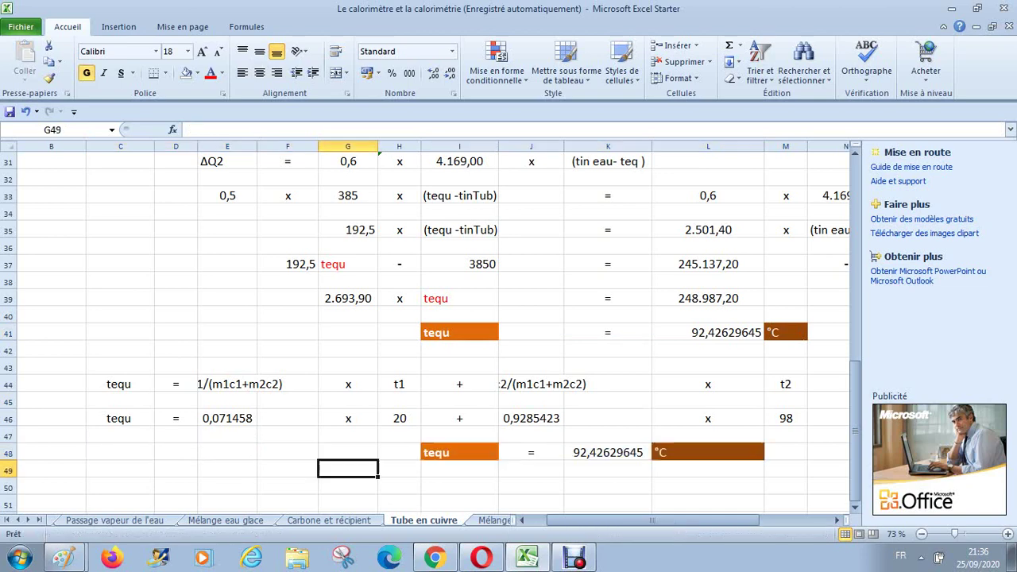
# Shift the equals sign, value and °C unit from J48:L48 to K48:M48, and right-align the value in L48
pyautogui.moveTo(530, 452); pyautogui.dragTo(707, 451)
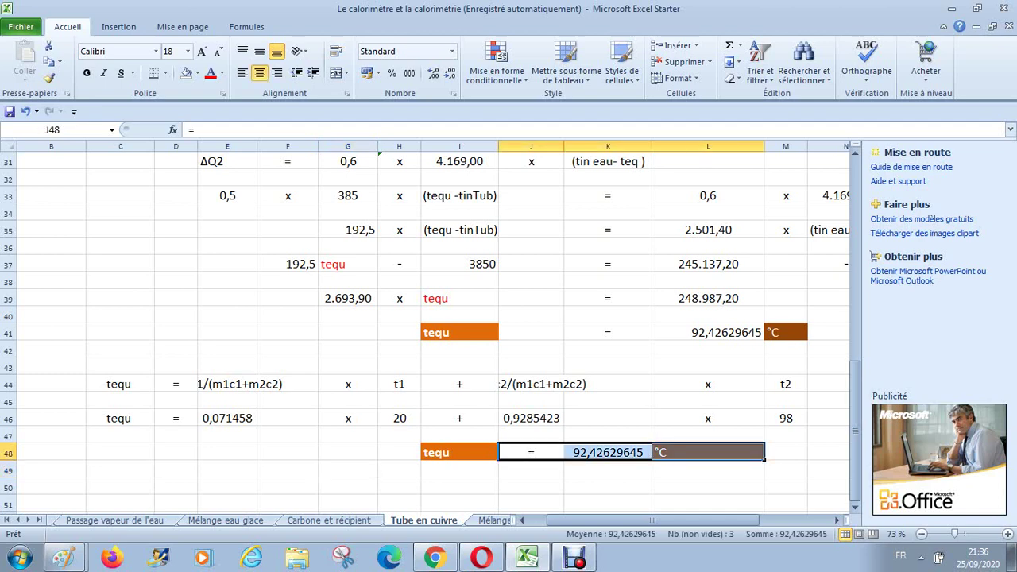
pyautogui.hotkey('ctrl', 'c')
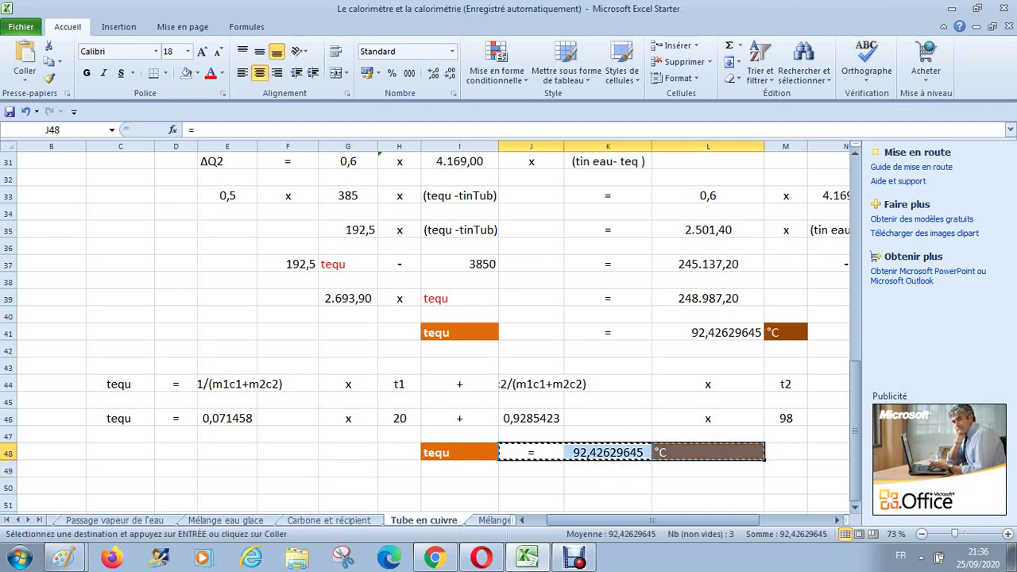
pyautogui.press('Right')
pyautogui.press('Return')
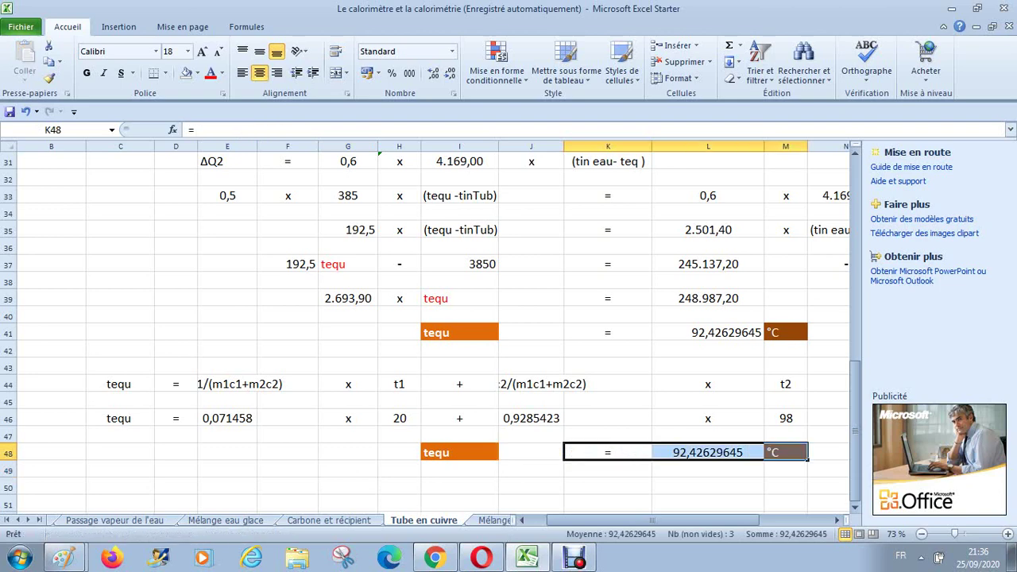
pyautogui.click(608, 485)
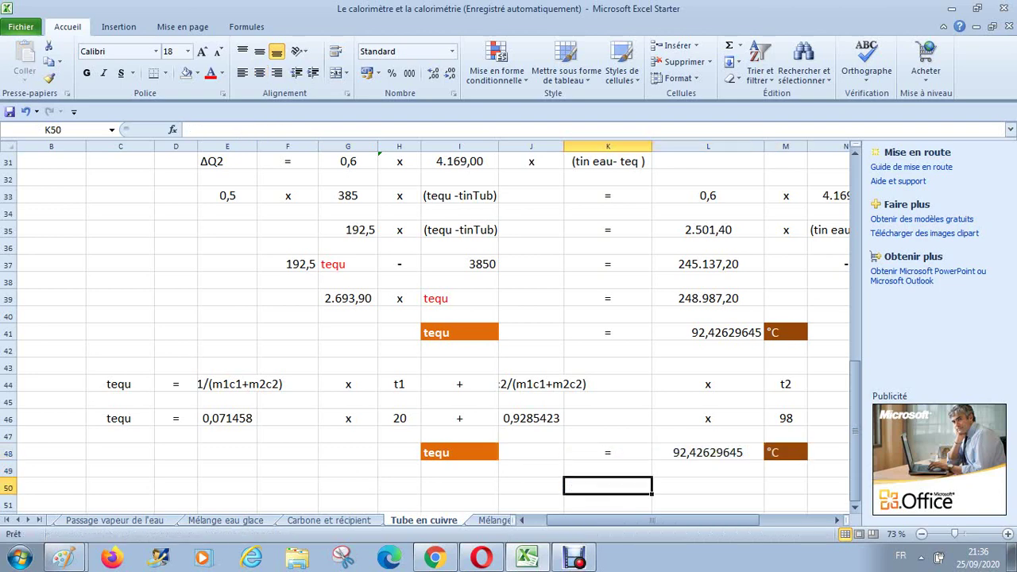
pyautogui.click(708, 453)
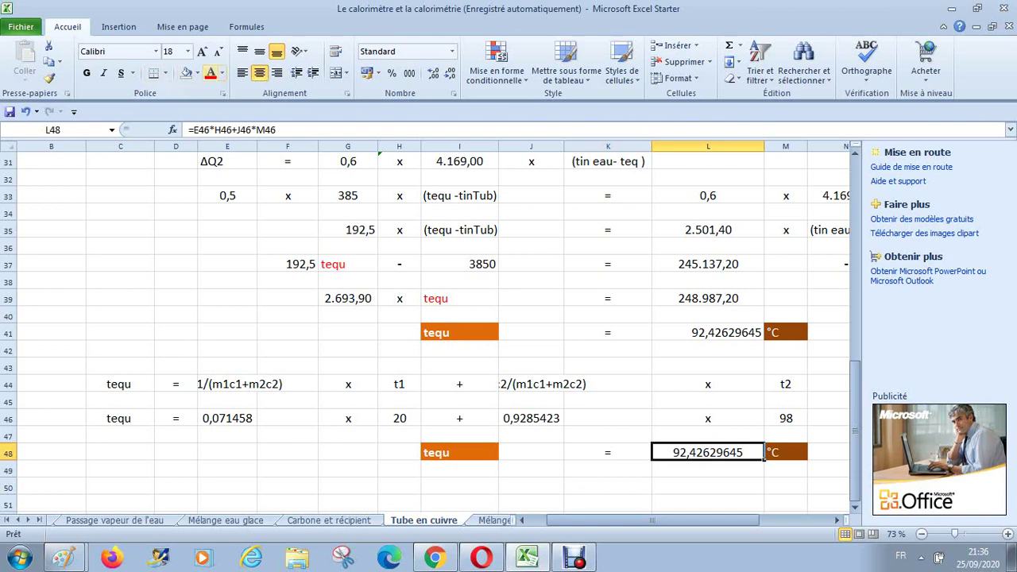
pyautogui.click(277, 73)
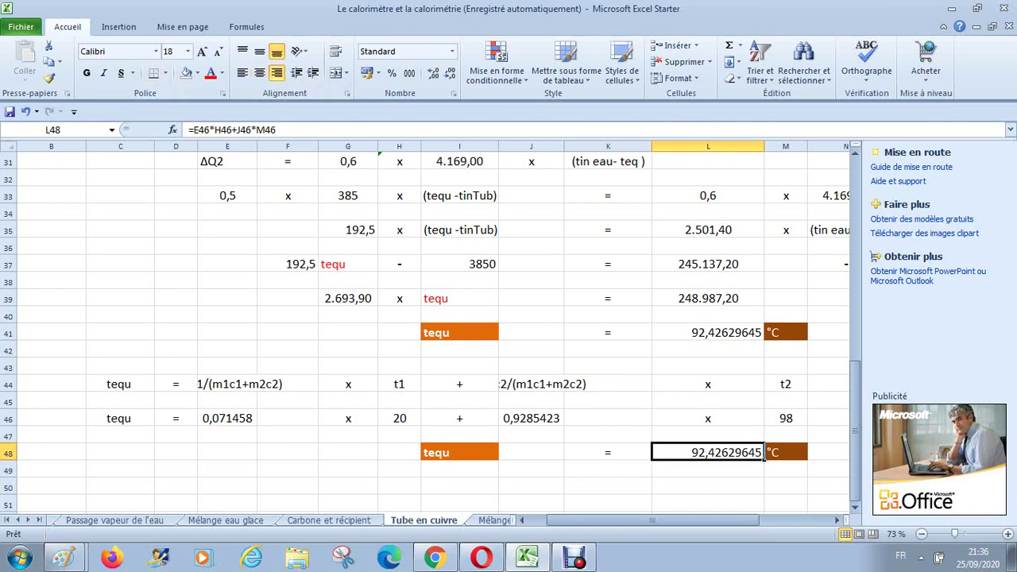
# Fill both tequ result values, L41 and L48, with the same light olive green theme colour
pyautogui.press('Down')
pyautogui.press('Down')
pyautogui.press('Up')
pyautogui.press('Up')
pyautogui.press('Up')
pyautogui.press('Up')
pyautogui.press('Up')
pyautogui.press('Up')
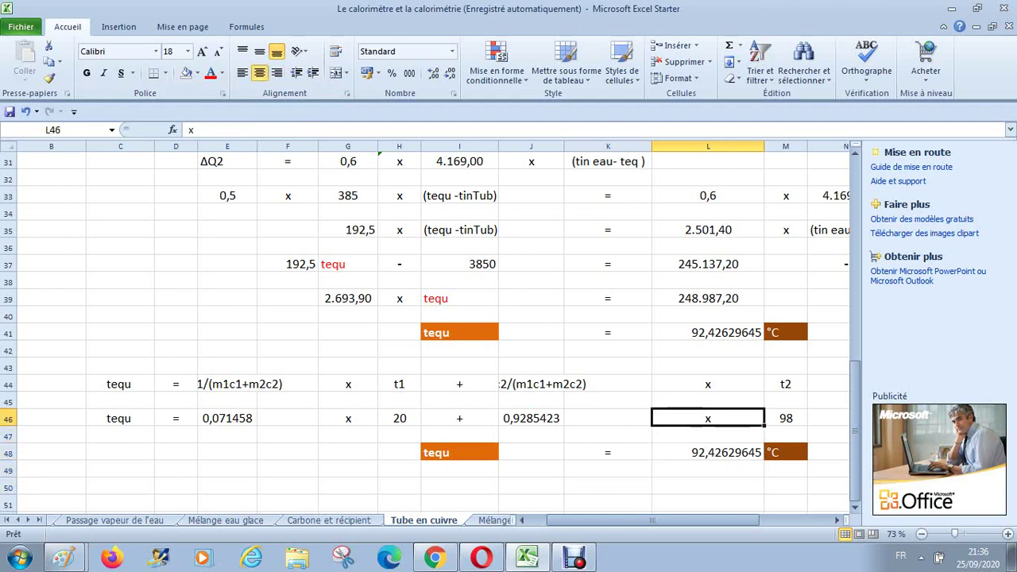
pyautogui.press('Up')
pyautogui.press('Up')
pyautogui.press('Up')
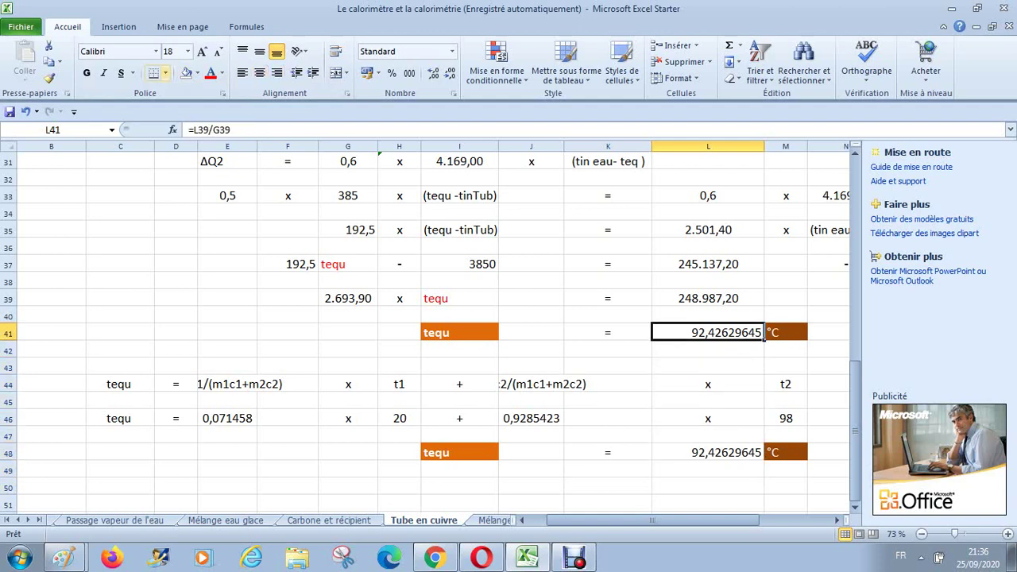
pyautogui.click(197, 73)
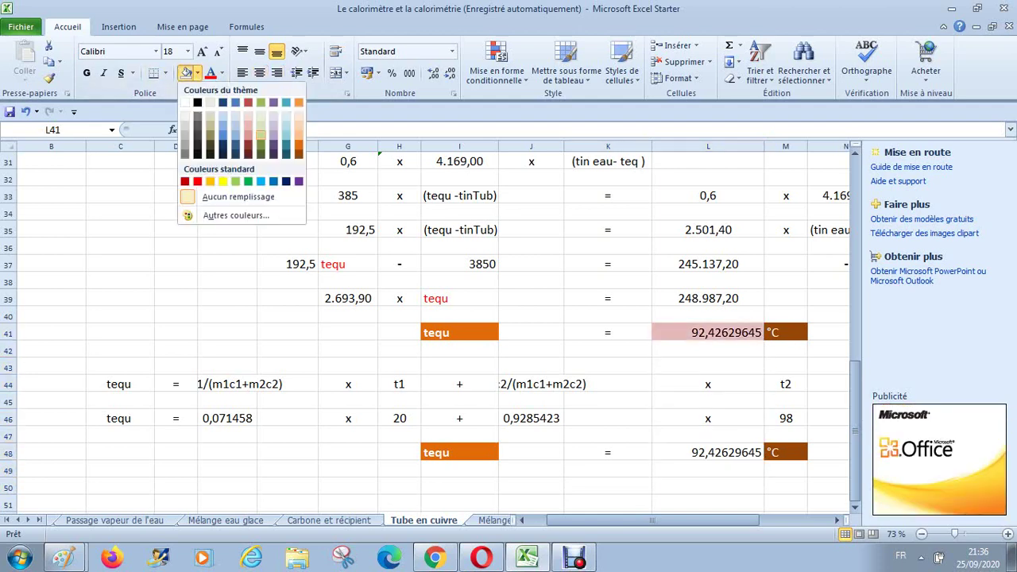
pyautogui.click(261, 133)
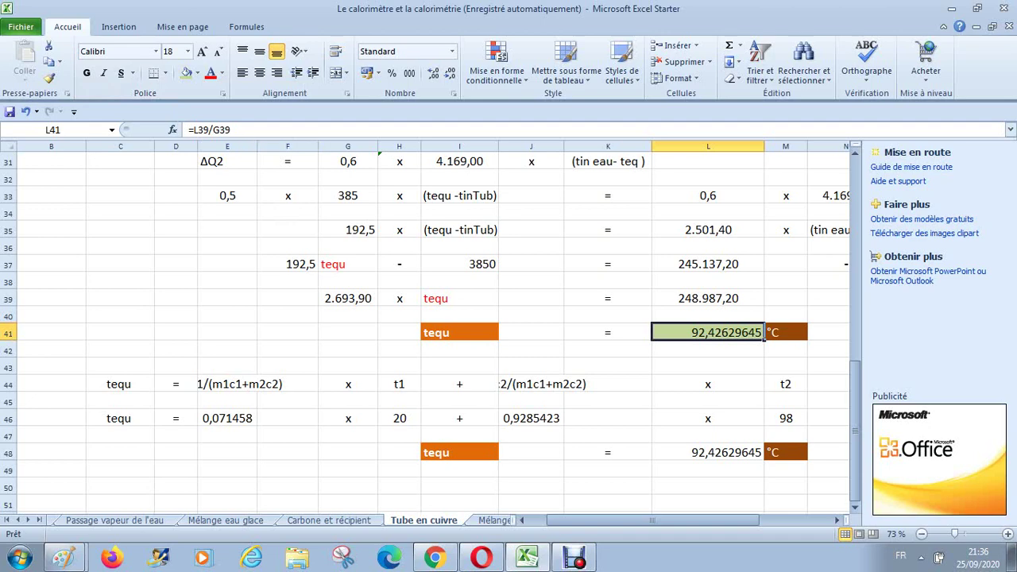
pyautogui.click(708, 452)
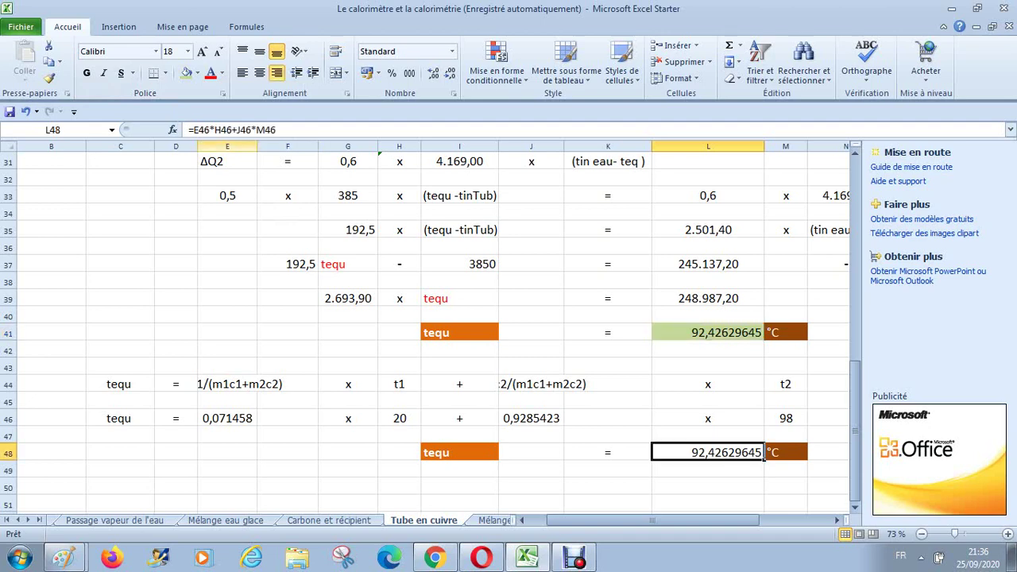
pyautogui.click(185, 73)
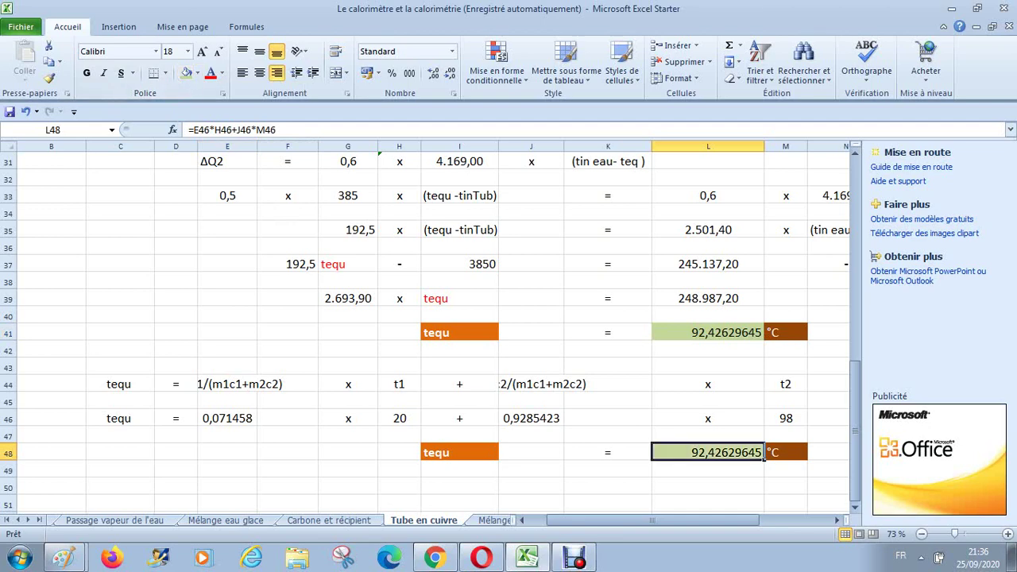
# Review the worked solution on the sheet, from the specific heats and heat balance equations through to the two tequ results
pyautogui.press('Up')
pyautogui.press('Up')
pyautogui.press('Up')
pyautogui.press('Up')
pyautogui.press('Up')
pyautogui.press('Up')
pyautogui.press('Up')
pyautogui.press('Up')
pyautogui.press('Up')
pyautogui.press('Up')
pyautogui.press('Up')
pyautogui.press('Up')
pyautogui.press('Up')
pyautogui.press('Up')
pyautogui.press('Up')
pyautogui.press('Up')
pyautogui.press('Up')
pyautogui.press('Up')
pyautogui.press('Up')
pyautogui.press('Up')
pyautogui.press('Up')
pyautogui.press('Up')
pyautogui.press('Up')
pyautogui.press('Up')
pyautogui.press('Up')
pyautogui.press('Up')
pyautogui.press('Up')
pyautogui.press('Up')
pyautogui.press('Up')
pyautogui.press('Up')
pyautogui.press('Up')
pyautogui.press('Up')
pyautogui.press('Up')
pyautogui.press('Up')
pyautogui.press('Up')
pyautogui.press('Up')
pyautogui.press('Up')
pyautogui.press('Up')
pyautogui.press('Up')
pyautogui.press('Up')
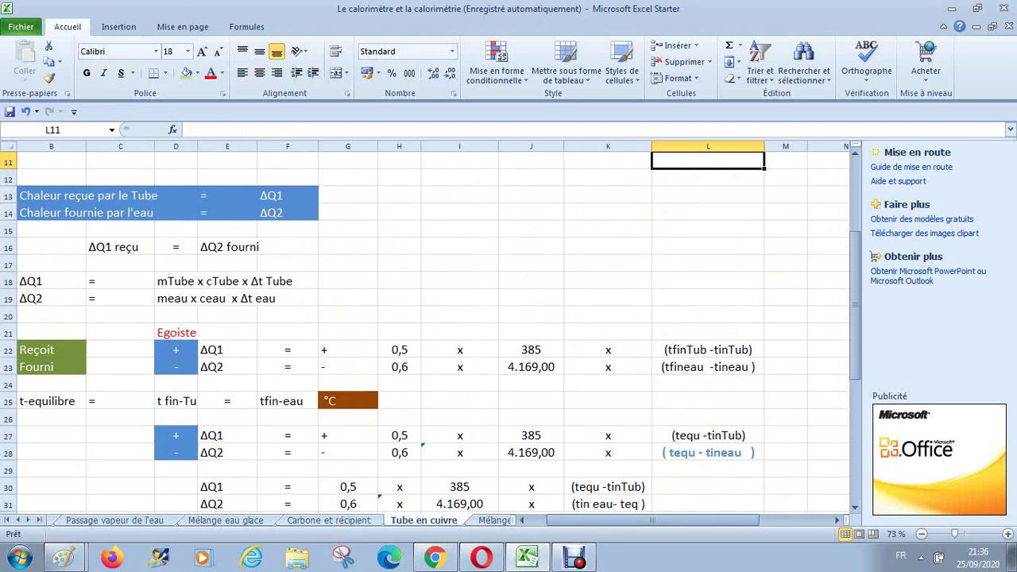
pyautogui.press('Down')
pyautogui.press('Down')
pyautogui.press('Down')
pyautogui.press('Down')
pyautogui.press('Down')
pyautogui.press('Down')
pyautogui.press('Down')
pyautogui.press('Down')
pyautogui.press('Down')
pyautogui.press('Down')
pyautogui.press('Down')
pyautogui.press('Down')
pyautogui.press('Down')
pyautogui.press('Down')
pyautogui.press('Down')
pyautogui.press('Down')
pyautogui.press('Down')
pyautogui.press('Down')
pyautogui.press('Down')
pyautogui.press('Down')
pyautogui.press('Down')
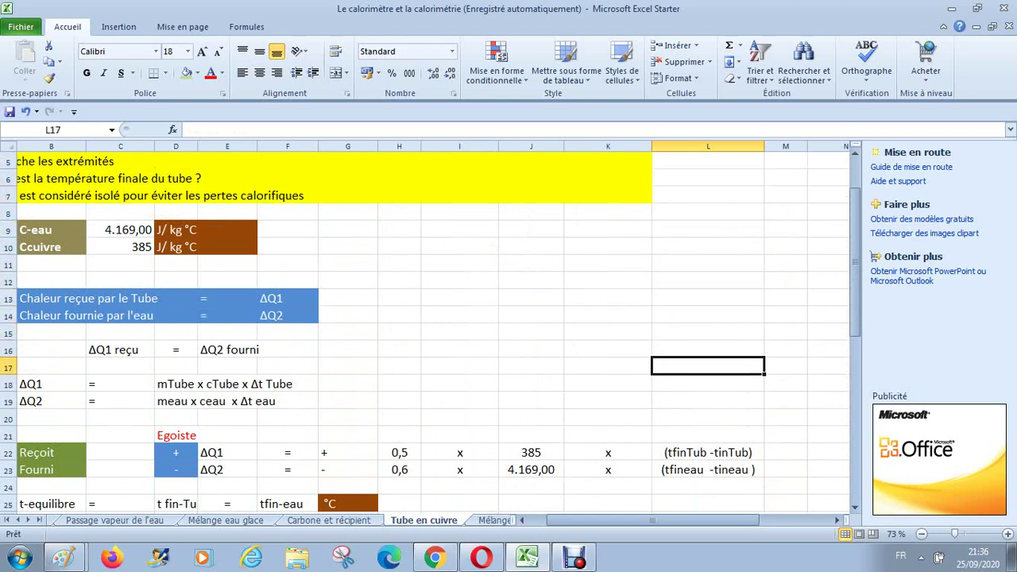
pyautogui.press('Down')
pyautogui.press('Down')
pyautogui.press('Down')
pyautogui.press('Down')
pyautogui.press('Down')
pyautogui.press('Down')
pyautogui.press('Down')
pyautogui.press('Down')
pyautogui.press('Down')
pyautogui.press('Down')
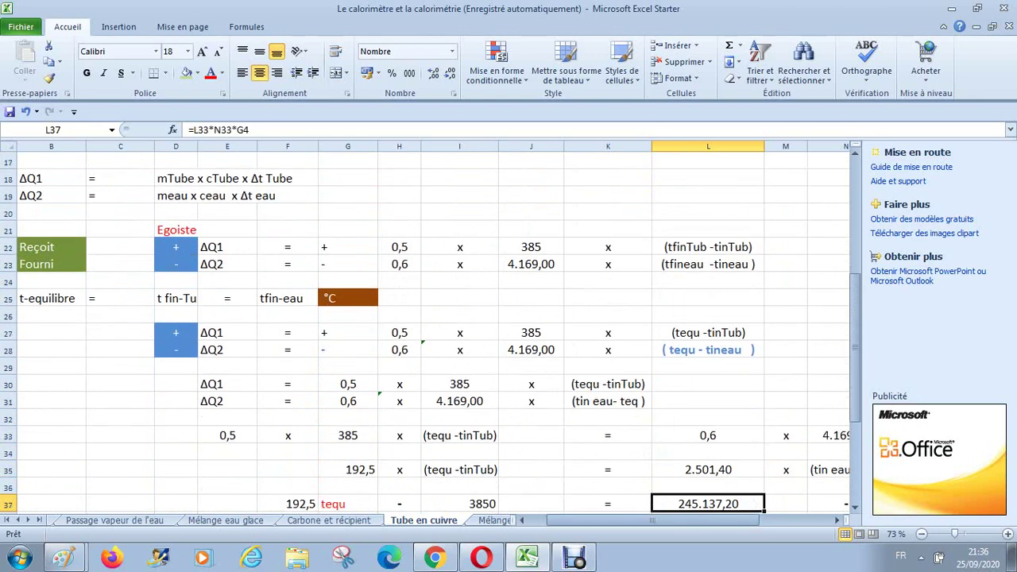
pyautogui.press('Down')
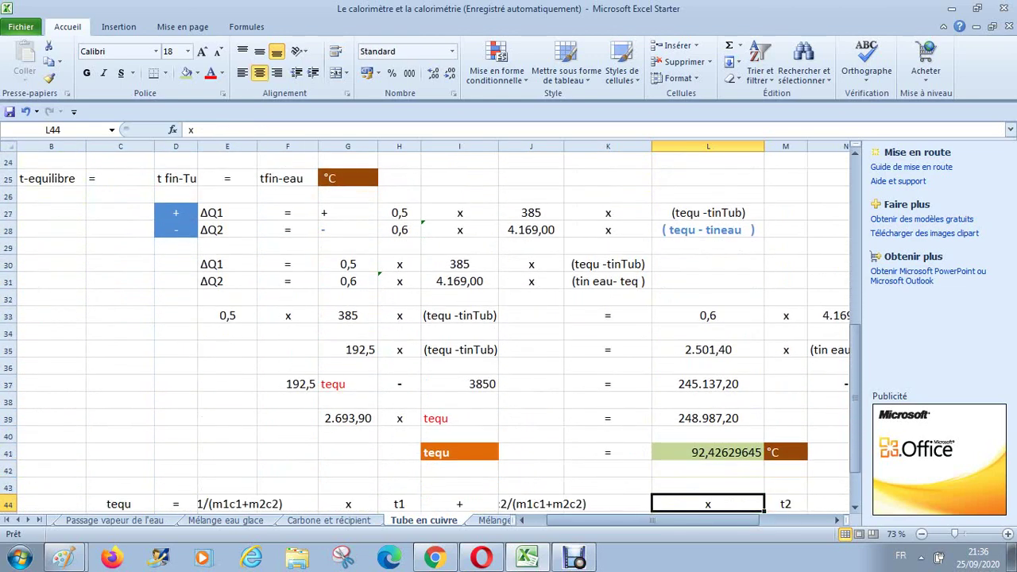
pyautogui.press('Up')
pyautogui.press('Up')
pyautogui.press('Up')
pyautogui.press('Up')
pyautogui.press('Up')
pyautogui.press('Up')
pyautogui.press('Up')
pyautogui.press('Up')
pyautogui.press('Up')
pyautogui.press('Up')
pyautogui.press('Up')
pyautogui.press('Up')
pyautogui.press('Up')
pyautogui.press('Up')
pyautogui.press('Up')
pyautogui.press('Up')
pyautogui.press('Up')
pyautogui.press('Up')
pyautogui.press('Up')
pyautogui.press('Up')
pyautogui.press('Up')
pyautogui.press('Up')
pyautogui.press('Up')
pyautogui.press('Up')
pyautogui.press('Up')
pyautogui.press('Up')
pyautogui.press('Up')
pyautogui.press('Up')
pyautogui.press('Up')
pyautogui.press('Up')
pyautogui.press('Up')
pyautogui.press('Up')
pyautogui.press('Up')
pyautogui.press('Up')
pyautogui.press('Up')
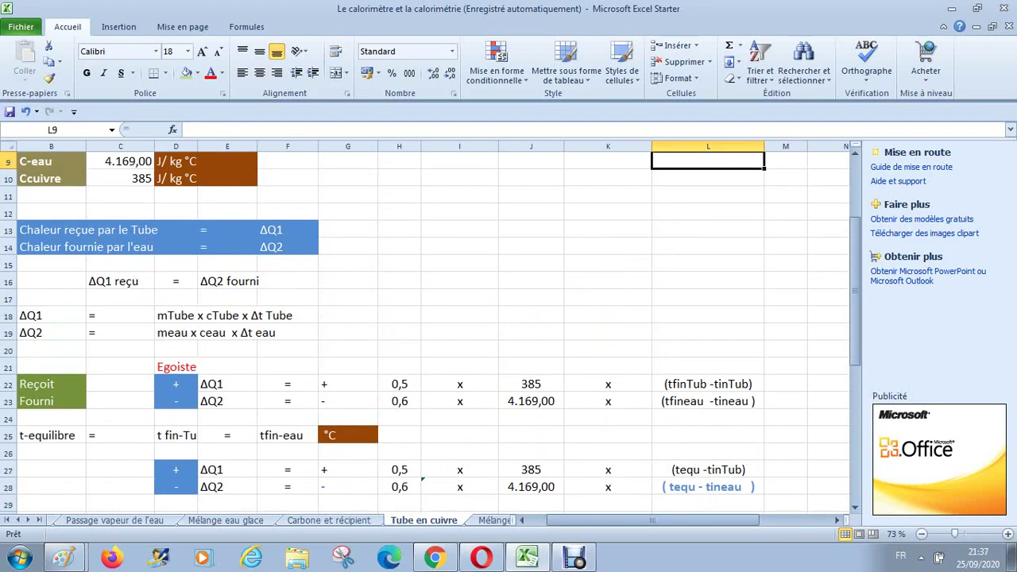
pyautogui.press('Down')
pyautogui.press('Down')
pyautogui.press('Down')
pyautogui.press('Down')
pyautogui.press('Down')
pyautogui.press('Down')
pyautogui.press('Down')
pyautogui.press('Down')
pyautogui.press('Down')
pyautogui.press('Down')
pyautogui.press('Down')
pyautogui.press('Down')
pyautogui.press('Down')
pyautogui.press('Down')
pyautogui.press('Down')
pyautogui.press('Down')
pyautogui.press('Down')
pyautogui.press('Down')
pyautogui.press('Down')
pyautogui.press('Down')
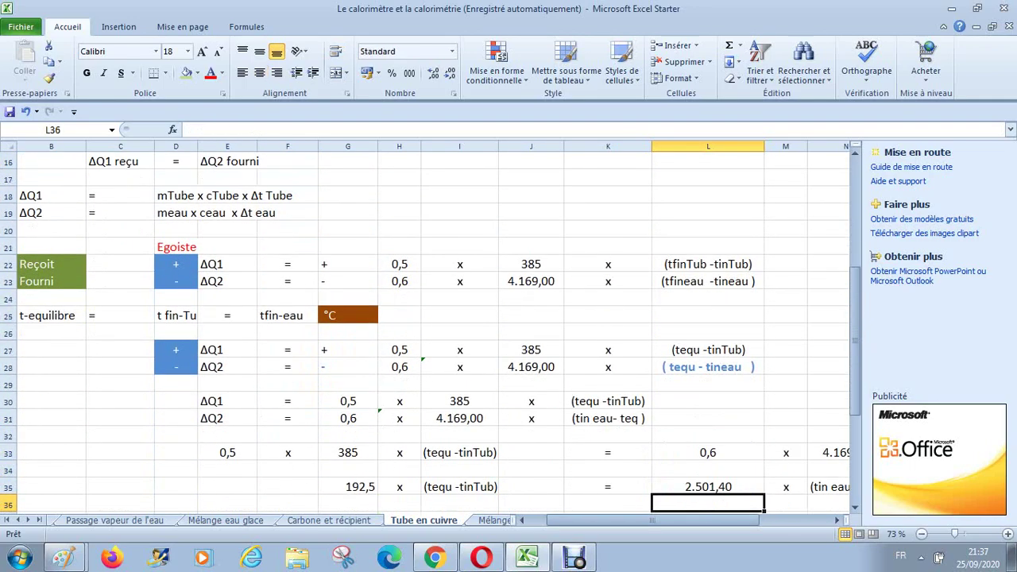
# Review the rest of the heat balance derivation from row 36 down past the two tequ results
pyautogui.press('Down')
pyautogui.press('Down')
pyautogui.press('Down')
pyautogui.press('Down')
pyautogui.press('Down')
pyautogui.press('Down')
pyautogui.press('Down')
pyautogui.press('Down')
pyautogui.press('Down')
pyautogui.press('Down')
pyautogui.press('Down')
pyautogui.press('Down')
pyautogui.press('Down')
pyautogui.press('Down')
pyautogui.press('Down')
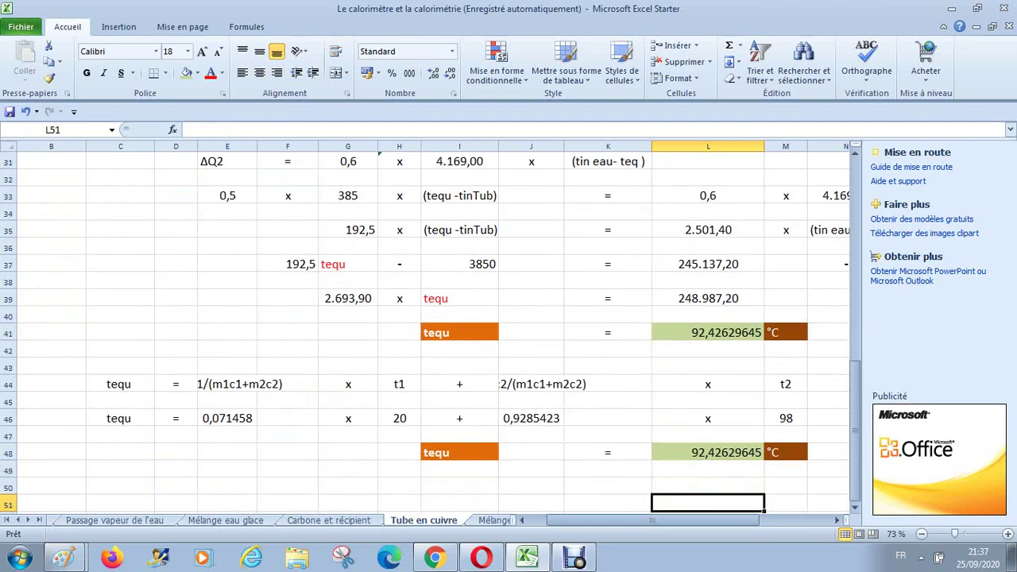
# Examine the general tequ formula's terms in row 46, both coefficients and temperatures, and the result formula in L48
pyautogui.press('Up')
pyautogui.press('Up')
pyautogui.press('Up')
pyautogui.press('Up')
pyautogui.press('Up')
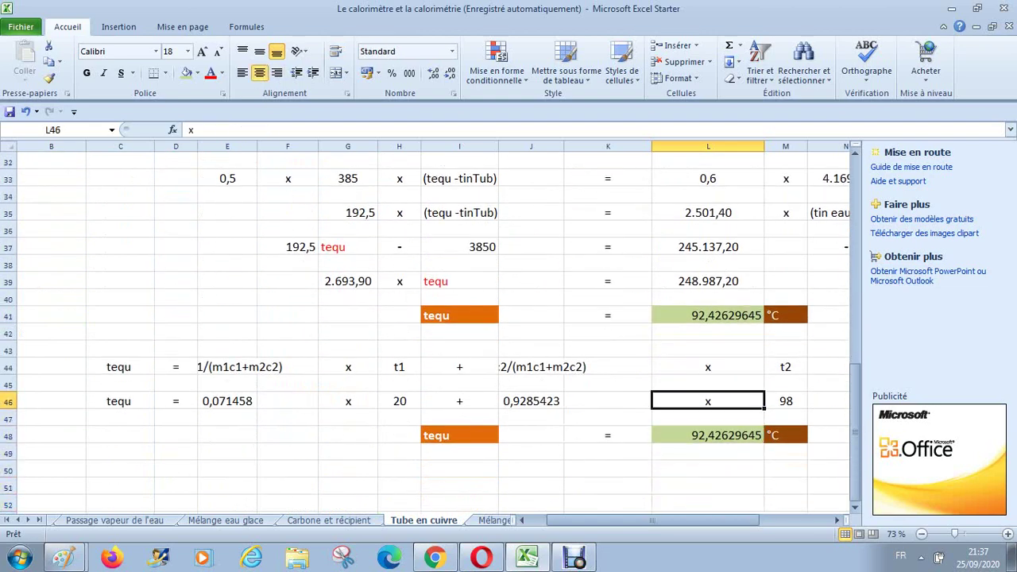
pyautogui.press('Left')
pyautogui.press('Left')
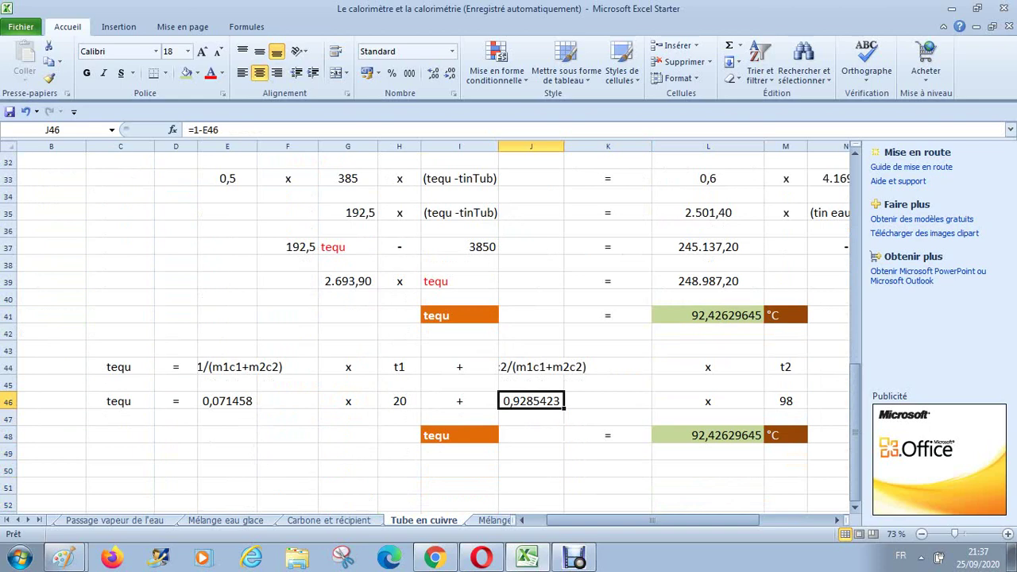
pyautogui.press('Right')
pyautogui.press('Right')
pyautogui.press('Right')
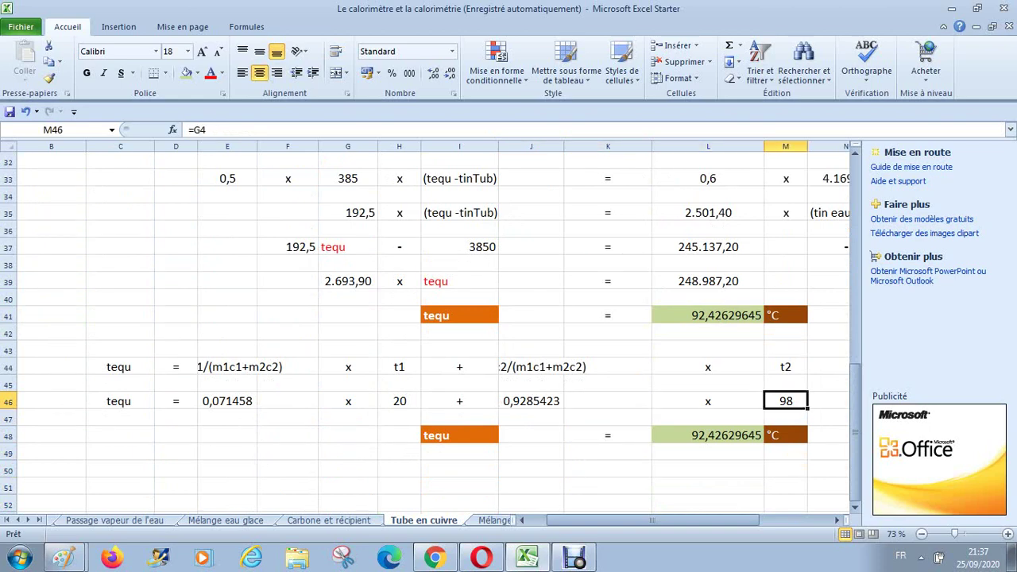
pyautogui.press('Left')
pyautogui.press('Left')
pyautogui.press('Left')
pyautogui.press('Left')
pyautogui.press('Left')
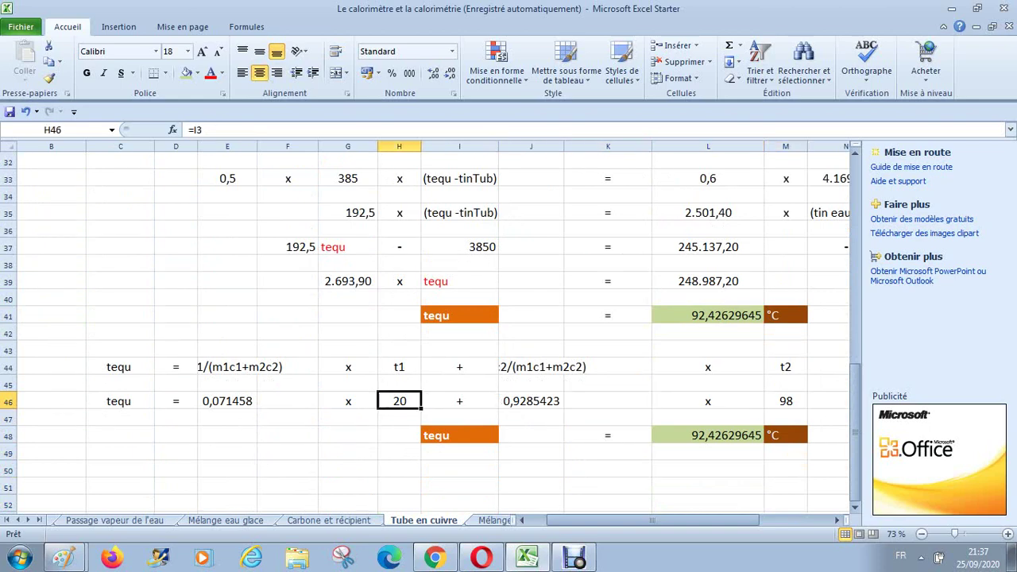
pyautogui.press('Right')
pyautogui.press('Right')
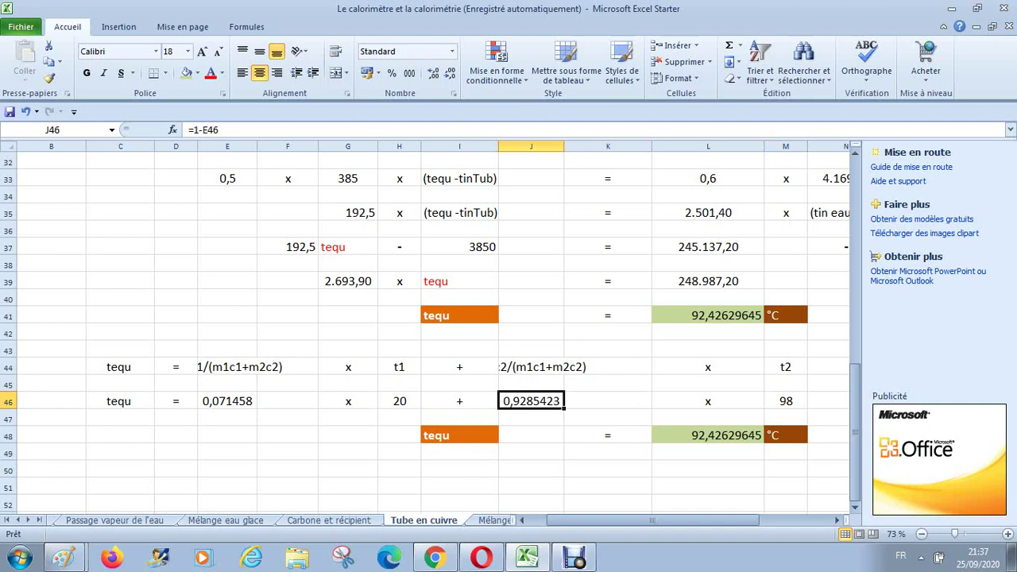
pyautogui.press('Right')
pyautogui.press('Right')
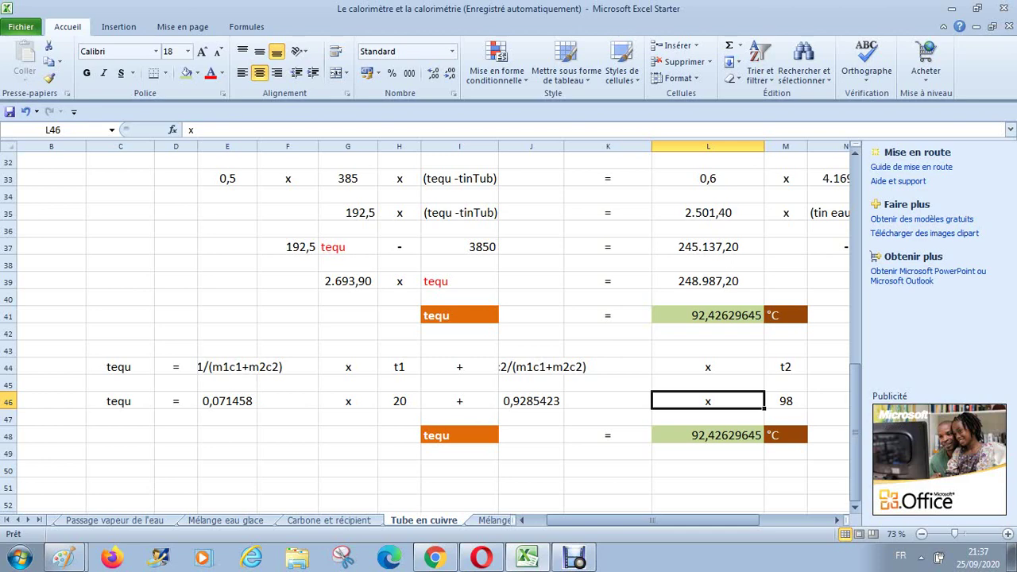
pyautogui.press('Down')
pyautogui.press('Down')
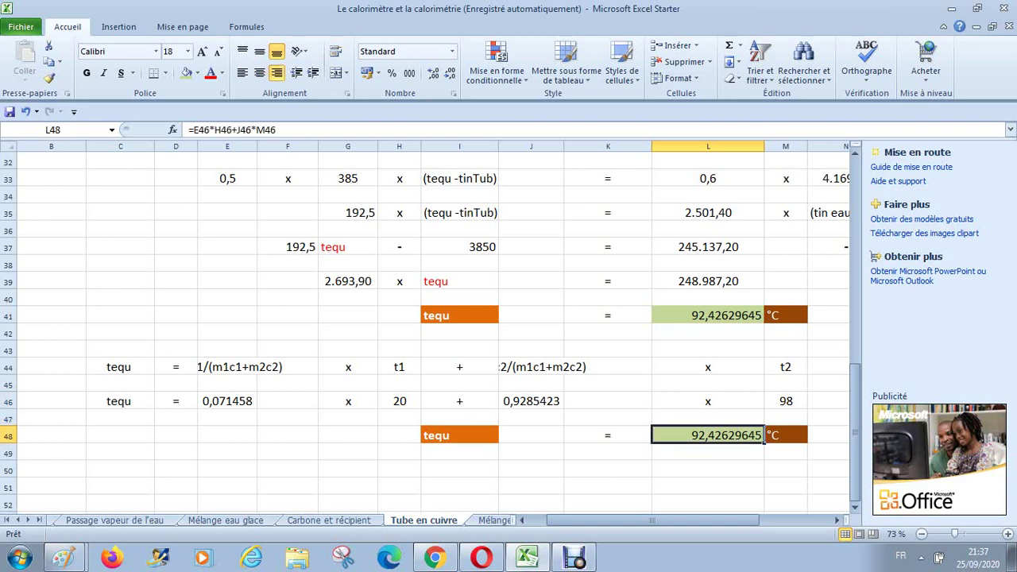
# Switch to the Paint drawing, finish the t° Cu label, and delete the U and L outlines below the tube
pyautogui.click(63, 557)
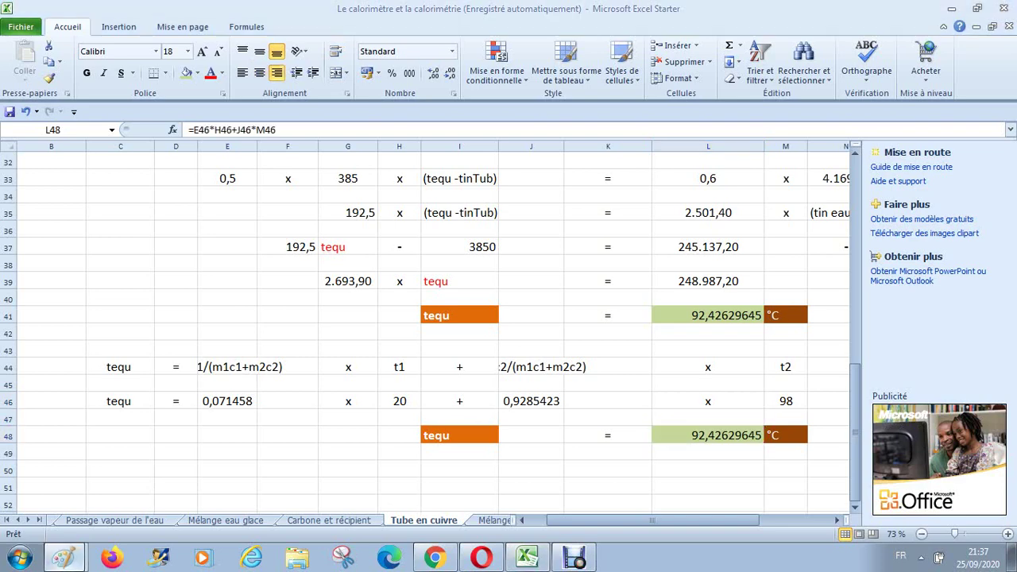
pyautogui.click(63, 557)
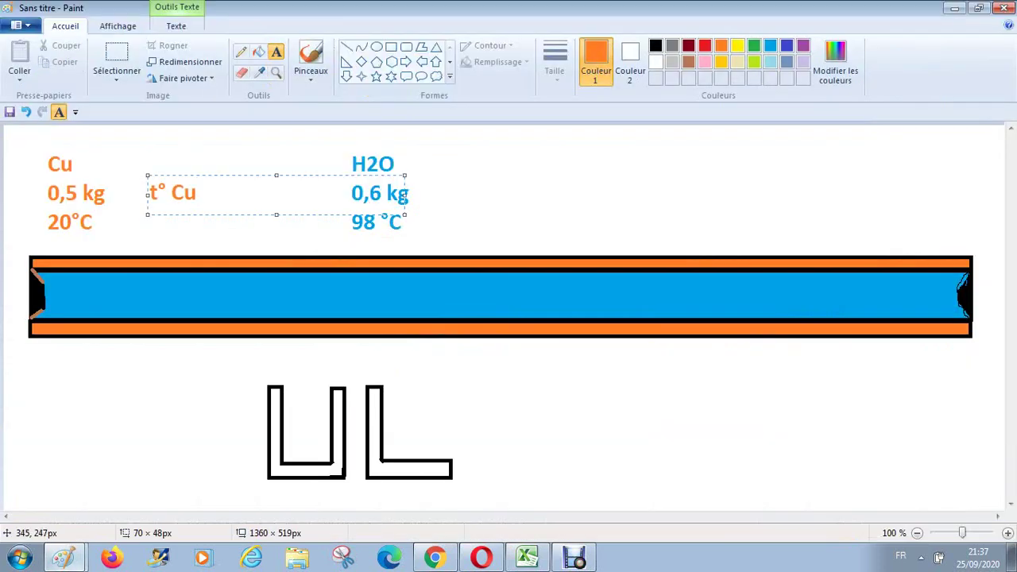
pyautogui.click(381, 208)
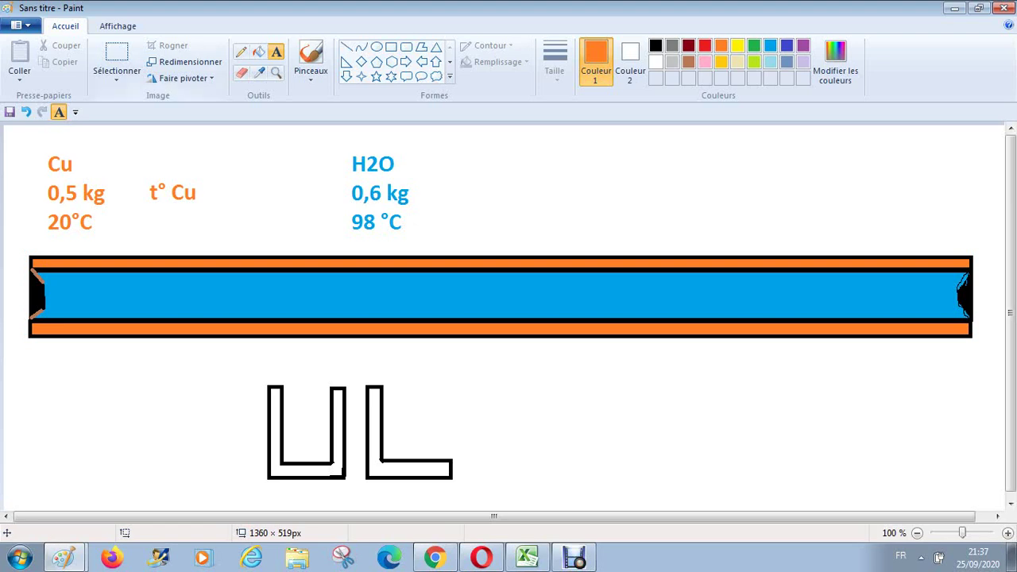
pyautogui.click(117, 62)
pyautogui.moveTo(211, 365); pyautogui.dragTo(500, 494)
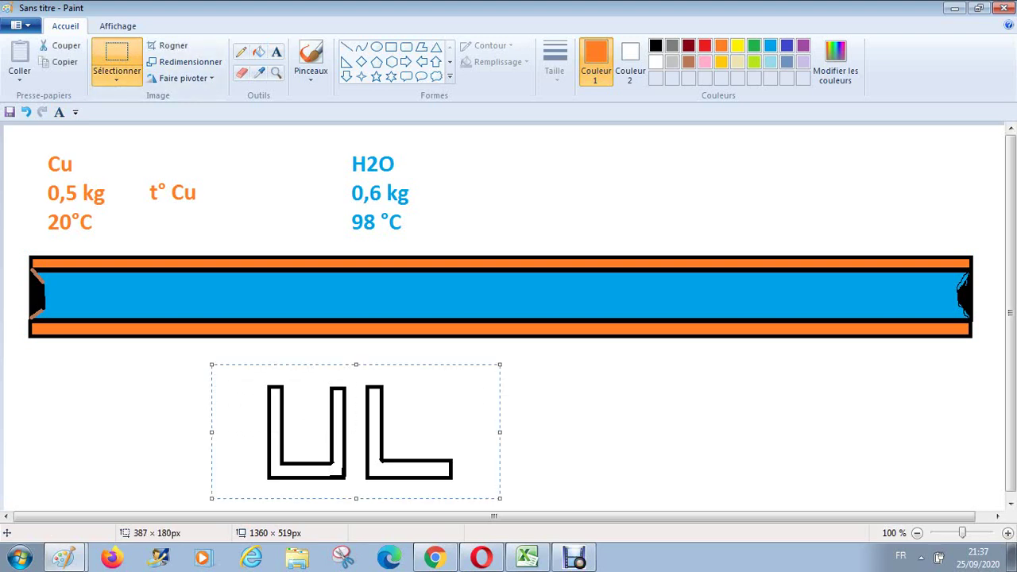
pyautogui.press('Delete')
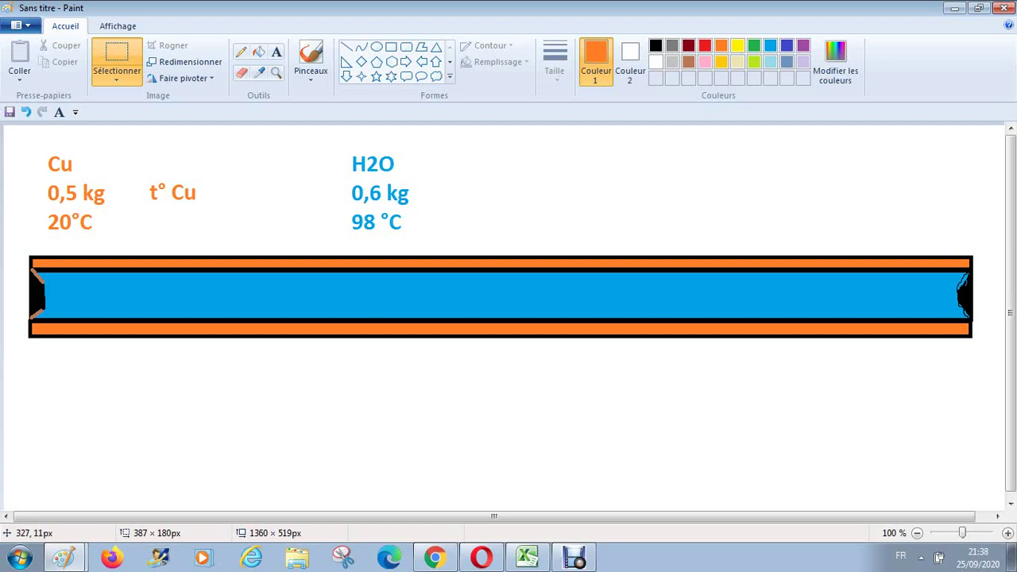
# Add the orange text label 92°C below the copper tube and compare it with the tequ result in the Excel sheet
pyautogui.click(276, 52)
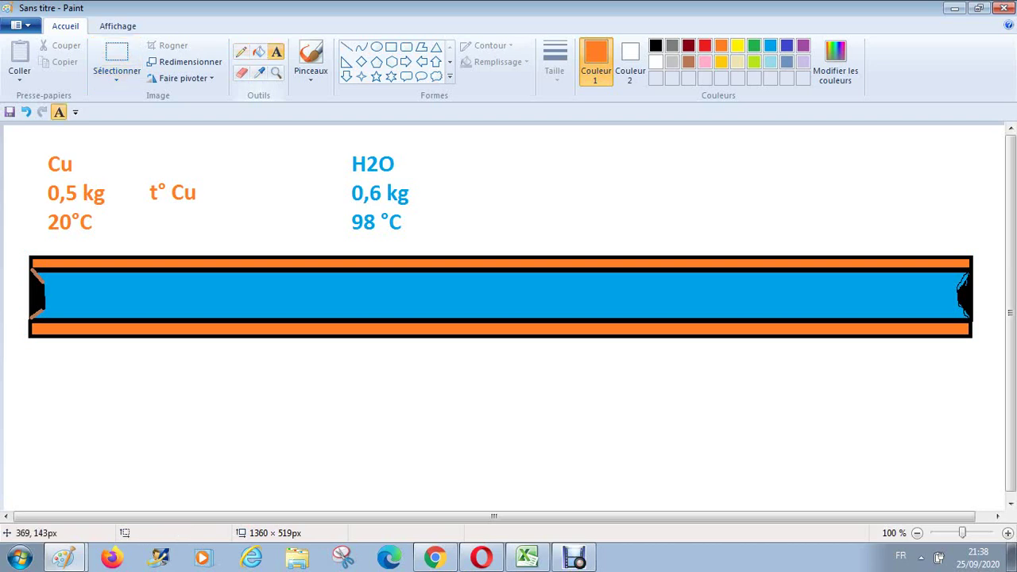
pyautogui.moveTo(222, 386); pyautogui.dragTo(354, 422)
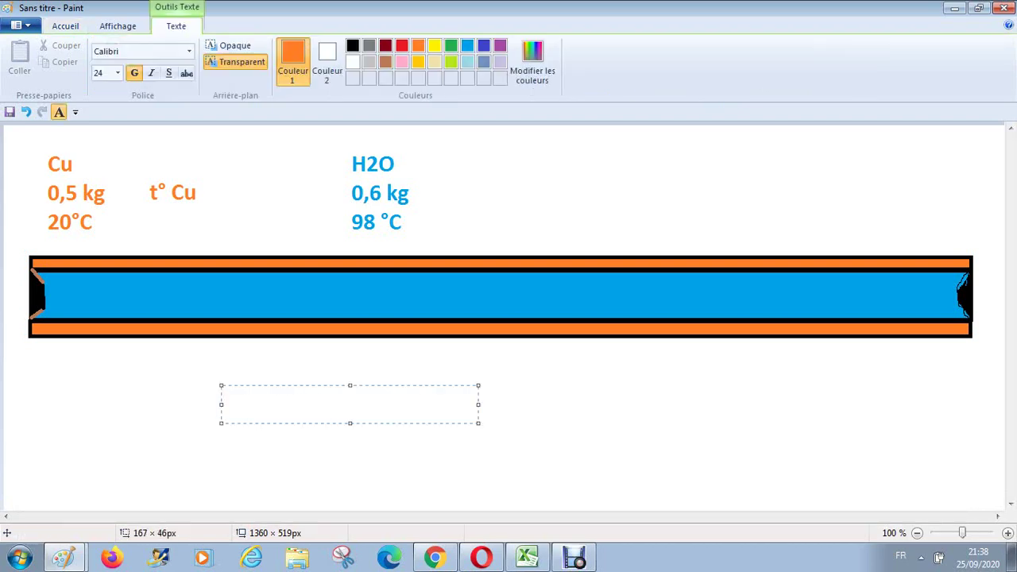
pyautogui.write('923')
pyautogui.press('BackSpace')
pyautogui.write(')C')
pyautogui.press('BackSpace')
pyautogui.press('BackSpace')
pyautogui.press('BackSpace')
pyautogui.press('BackSpace')
pyautogui.write('°C')
pyautogui.click(402, 482)
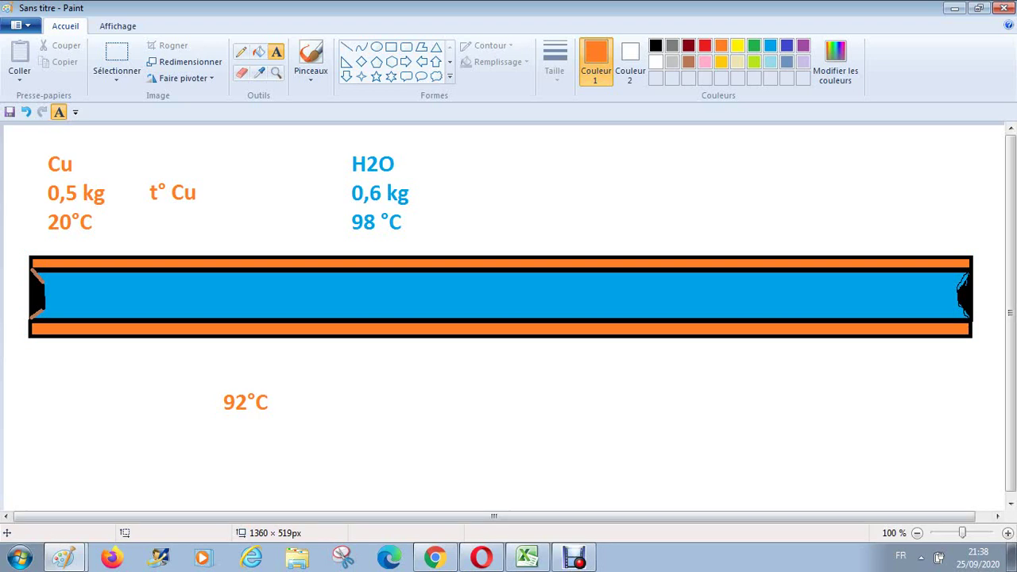
pyautogui.click(527, 558)
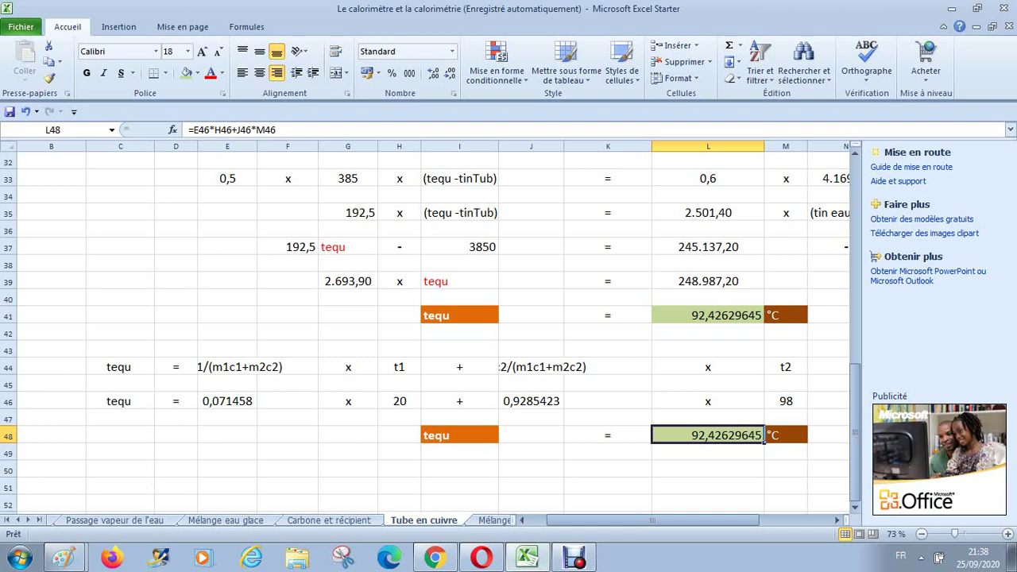
pyautogui.click(65, 558)
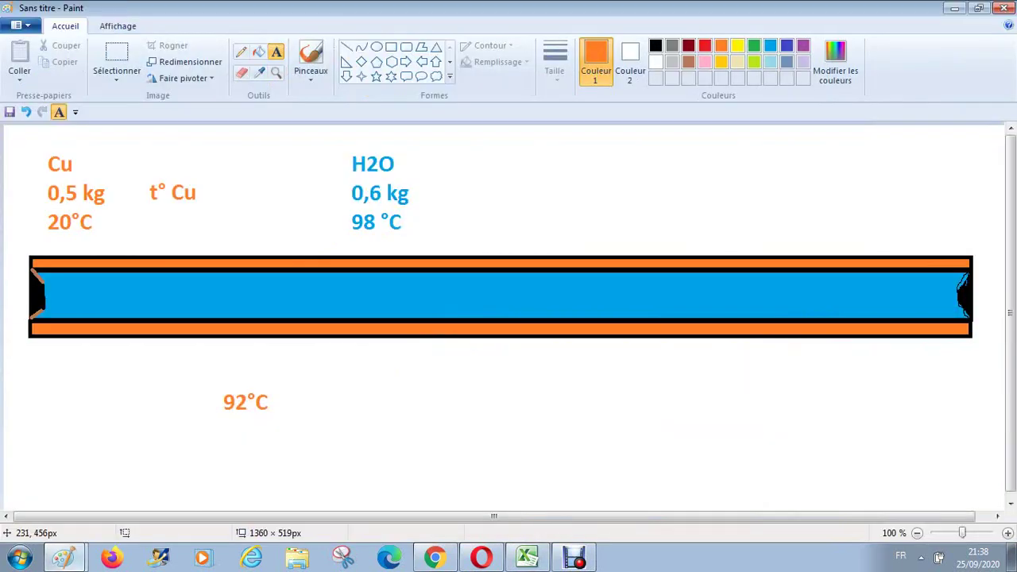